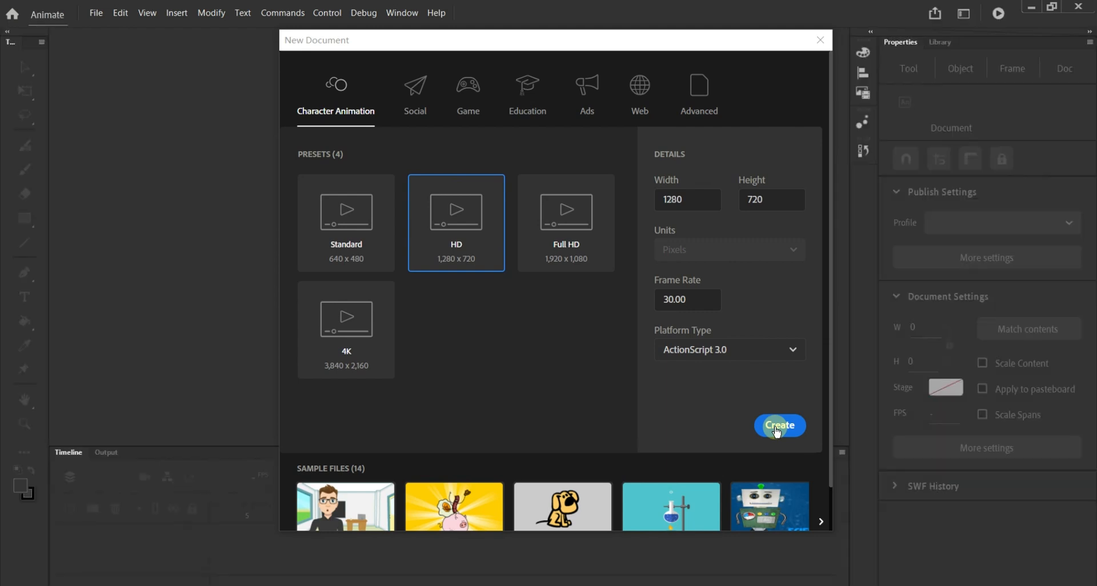
Create a 1280 x 720 HD document at 30 fps and choose the Oval tool with object drawing mode on.
left_click(776, 427)
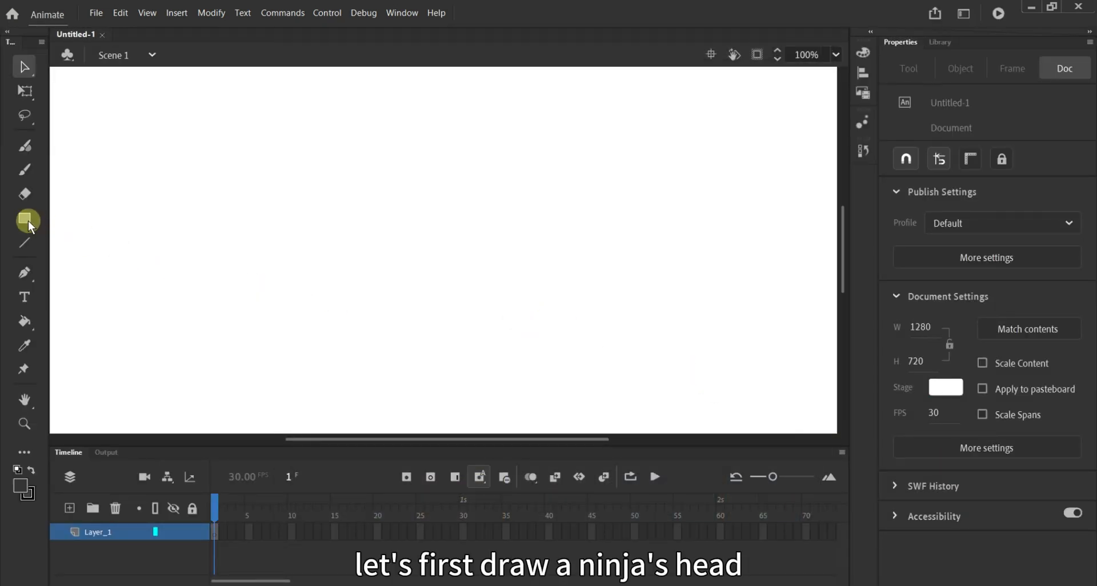
left_click_drag(29, 221, 125, 261)
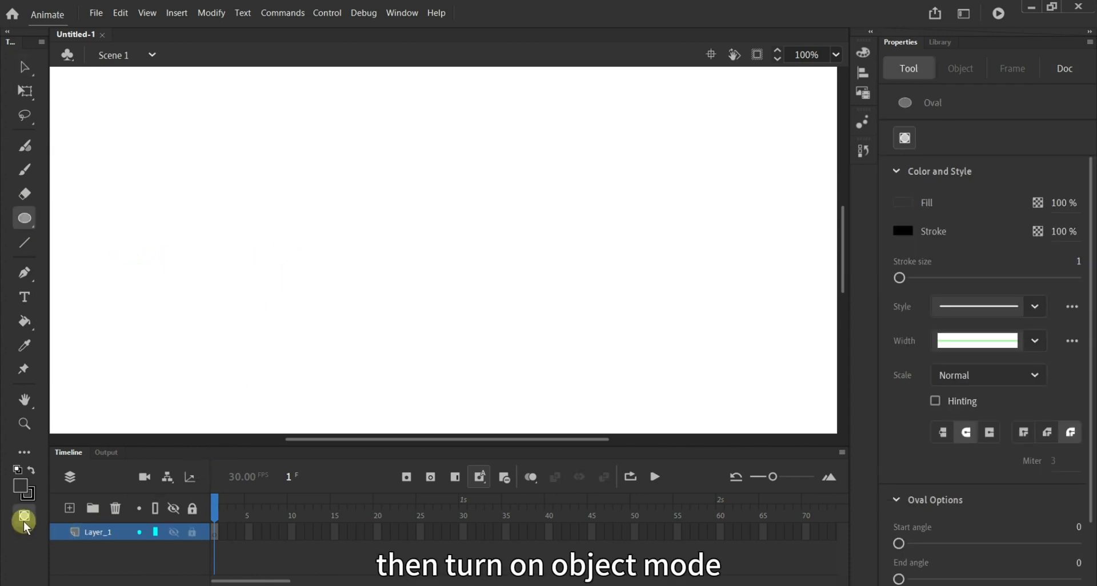
left_click(24, 517)
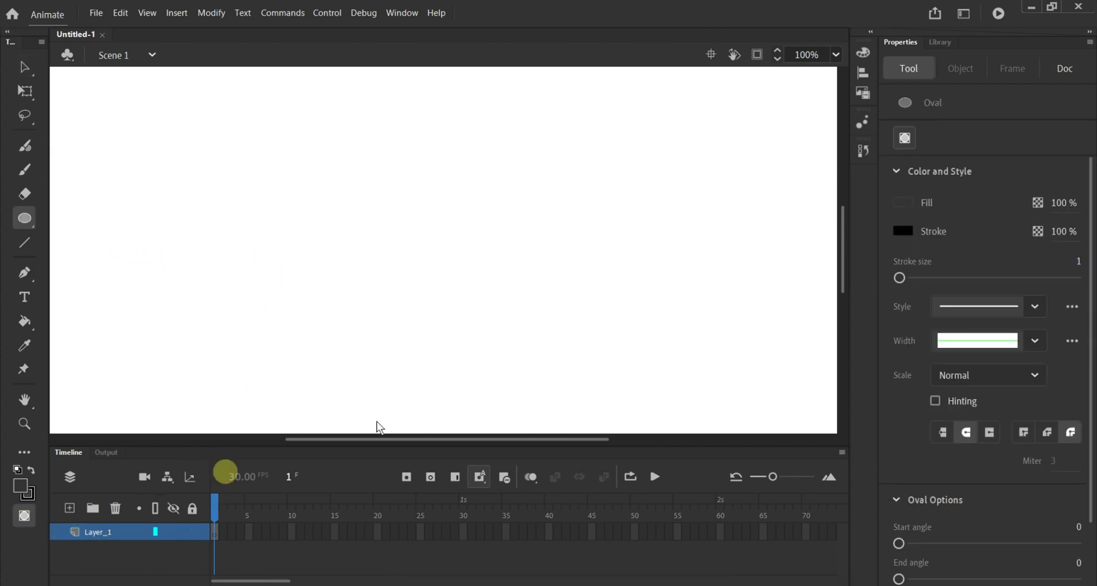
Draw a circle about 145 px across for the ninja's head, with black fill #000000 and no stroke.
left_click(913, 201)
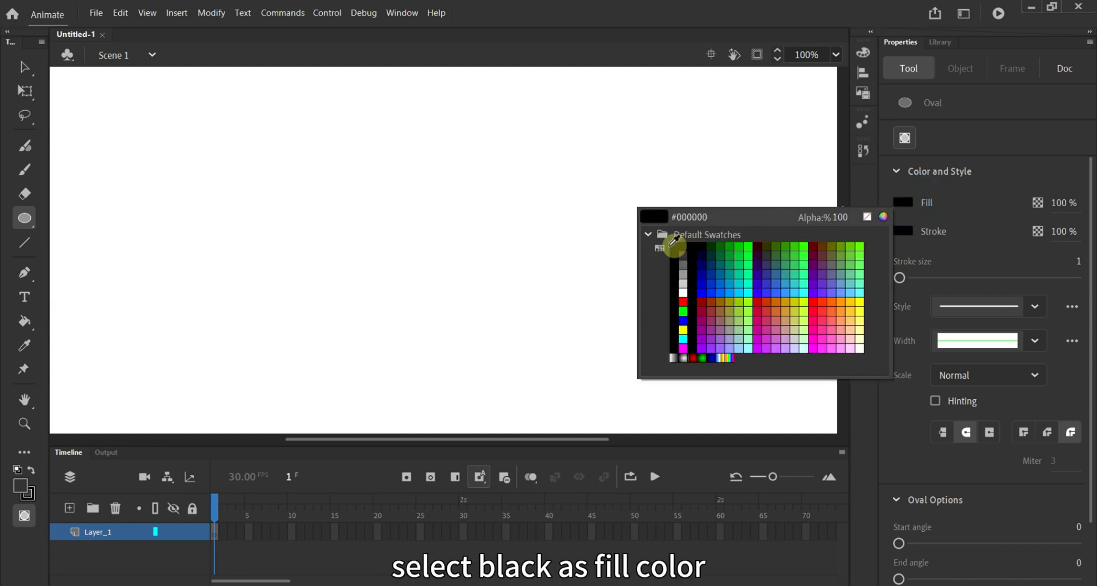
left_click(680, 248)
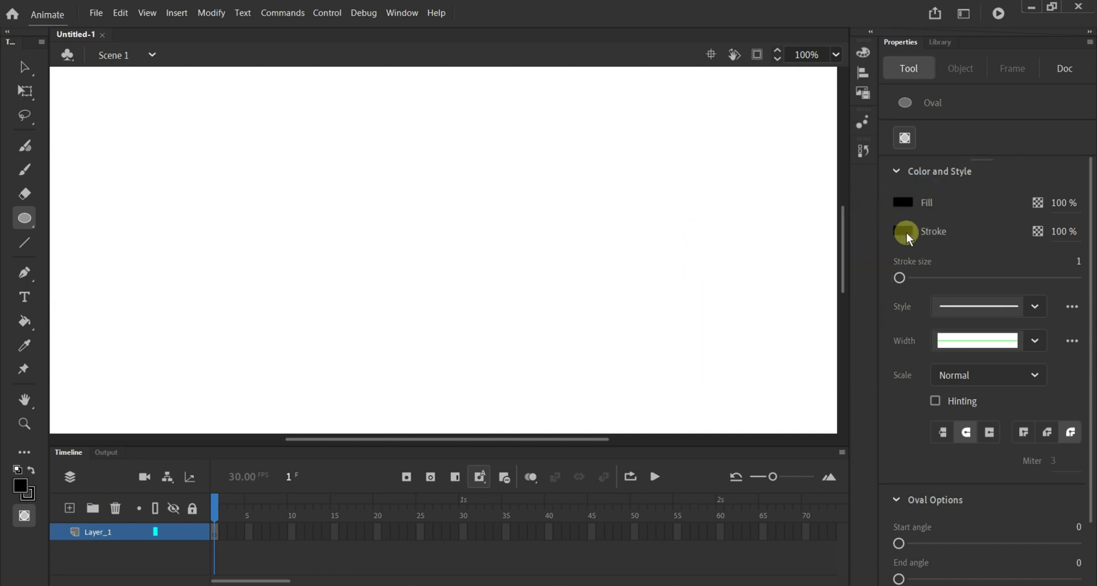
left_click(906, 232)
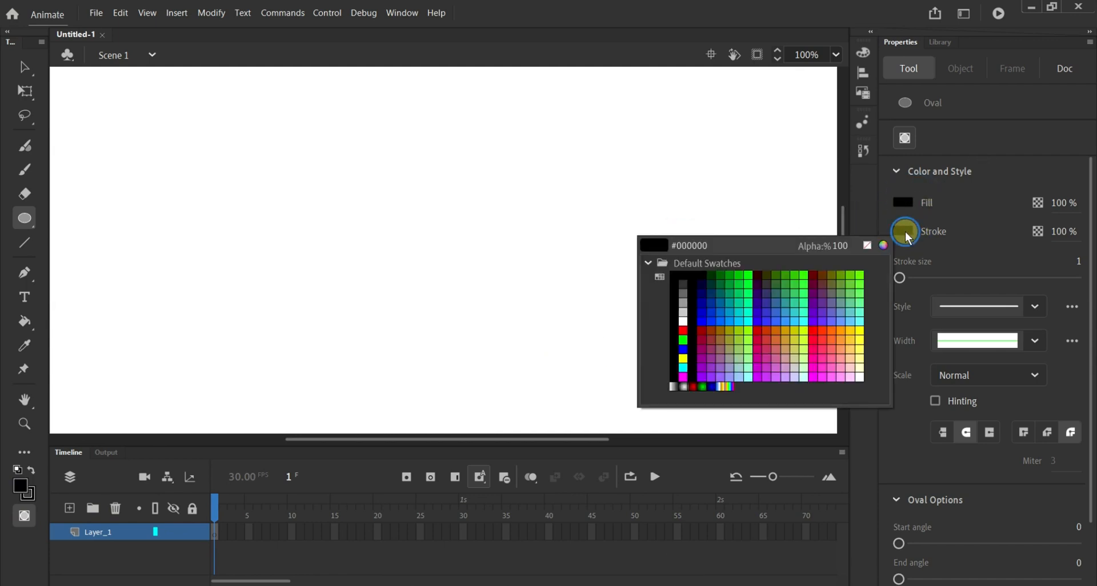
left_click(866, 245)
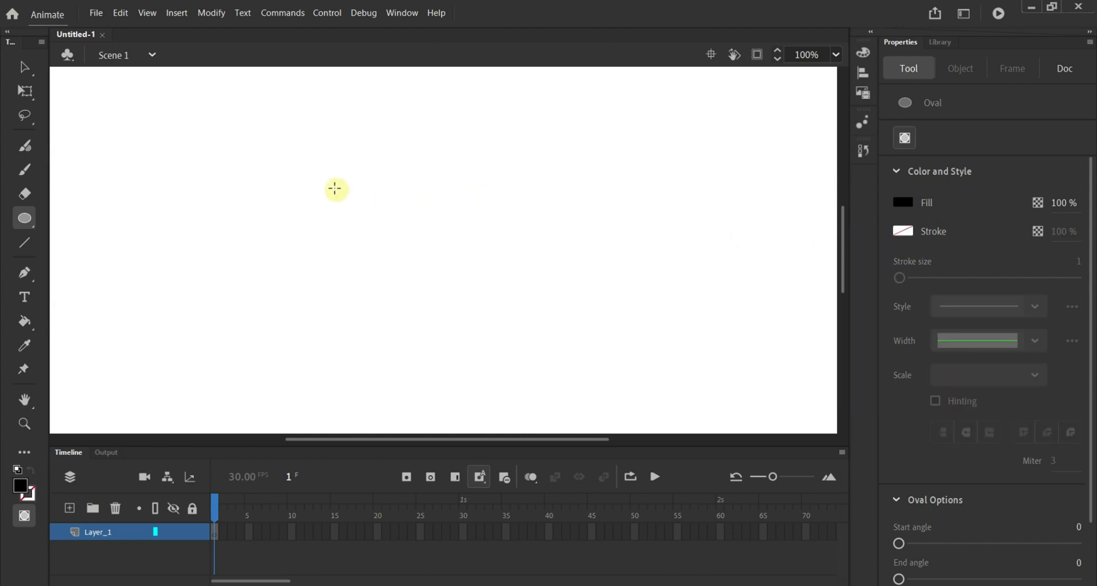
left_click_drag(268, 176, 371, 282)
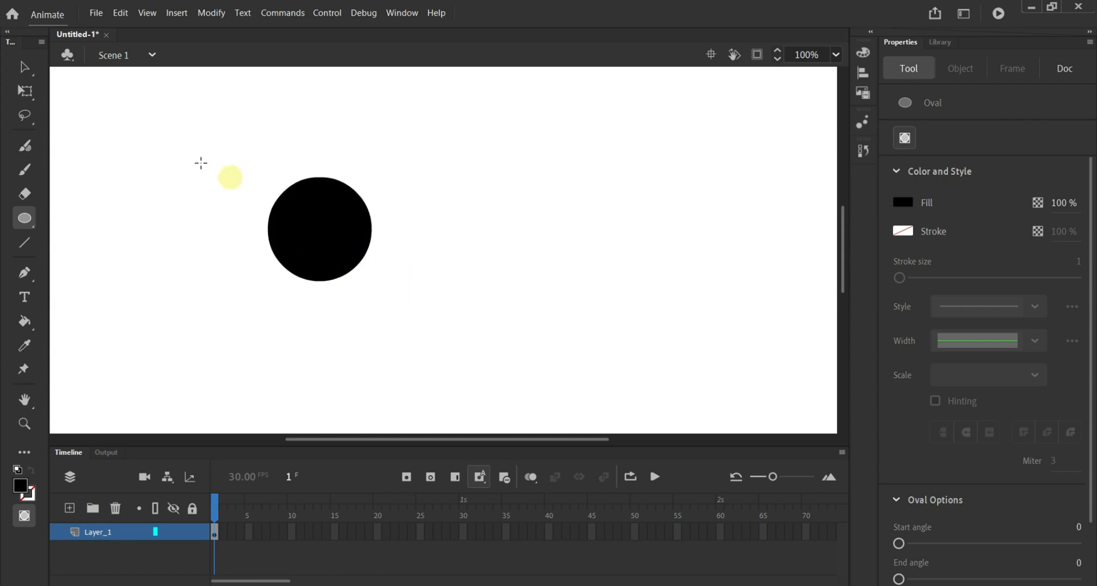
Move the head circle slightly higher on the stage and break it apart into a plain shape.
left_click(25, 67)
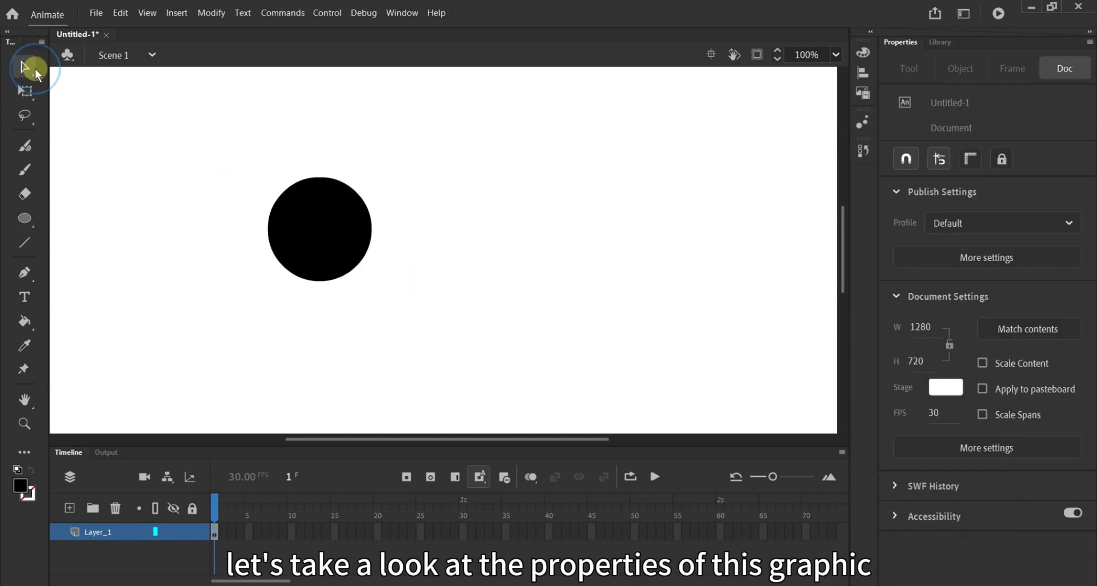
left_click(306, 226)
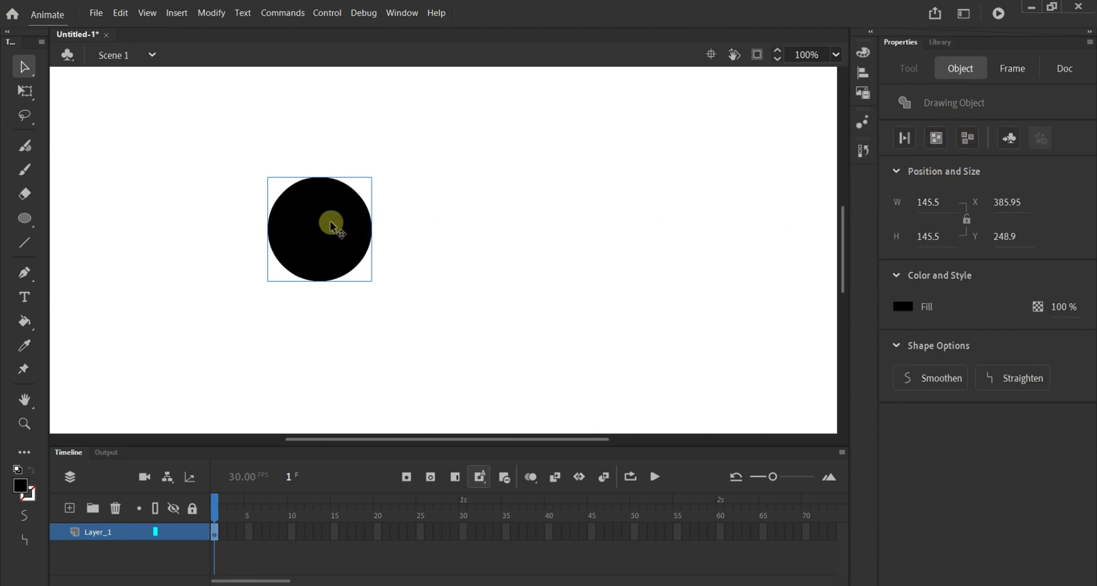
left_click_drag(331, 224, 336, 196)
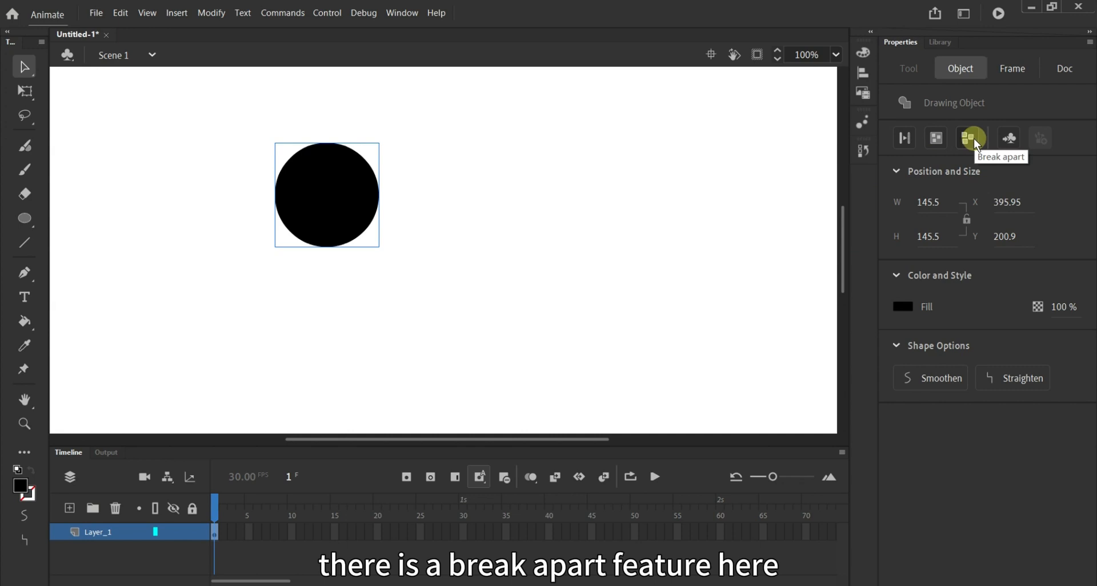
left_click(973, 141)
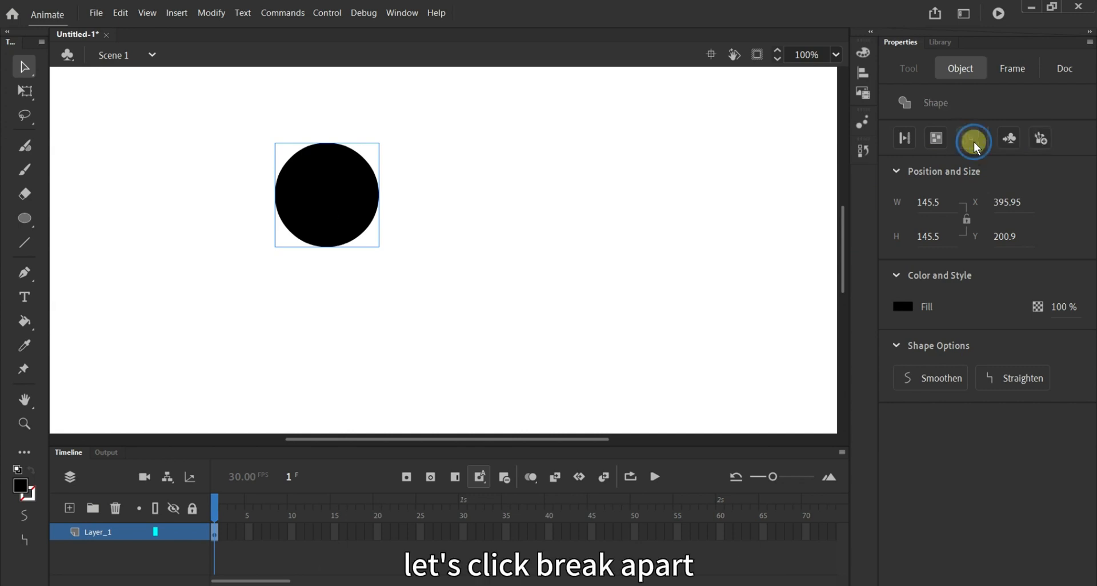
left_click(457, 214)
left_click(343, 212)
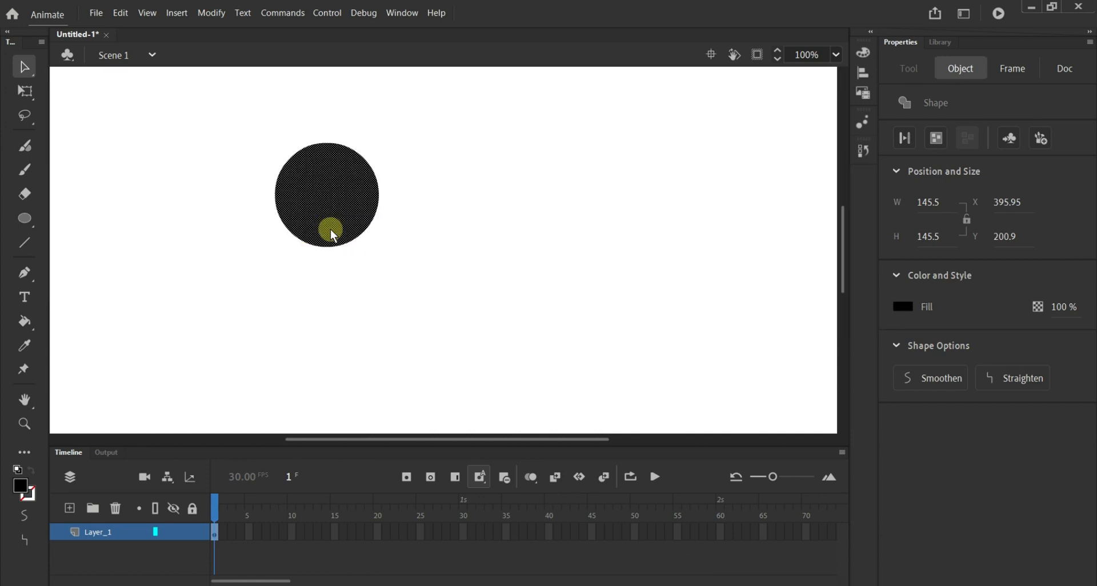
Examine how the broken-apart circle looks when selected and which object type it has.
scroll(337, 238, "up", 2)
scroll(346, 273, "down", 2)
scroll(349, 276, "up", 1)
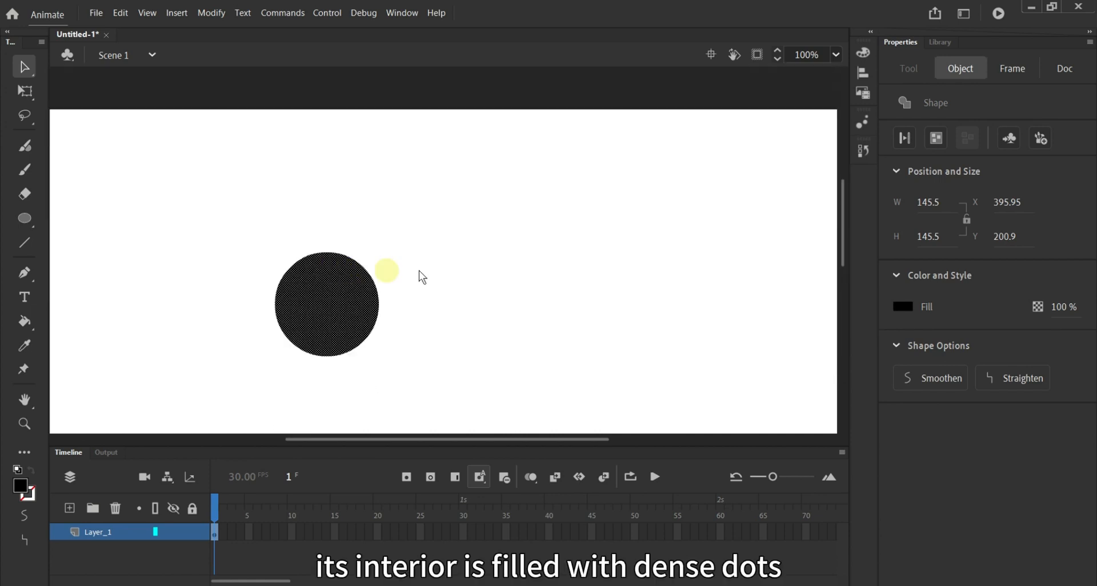
scroll(355, 301, "up", 3)
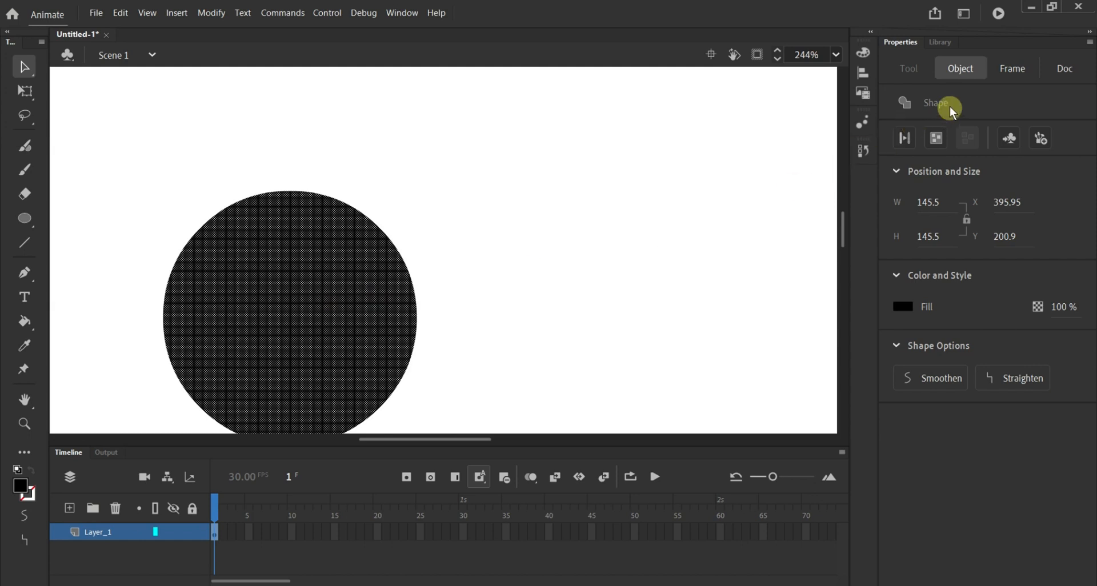
scroll(462, 279, "down", 1)
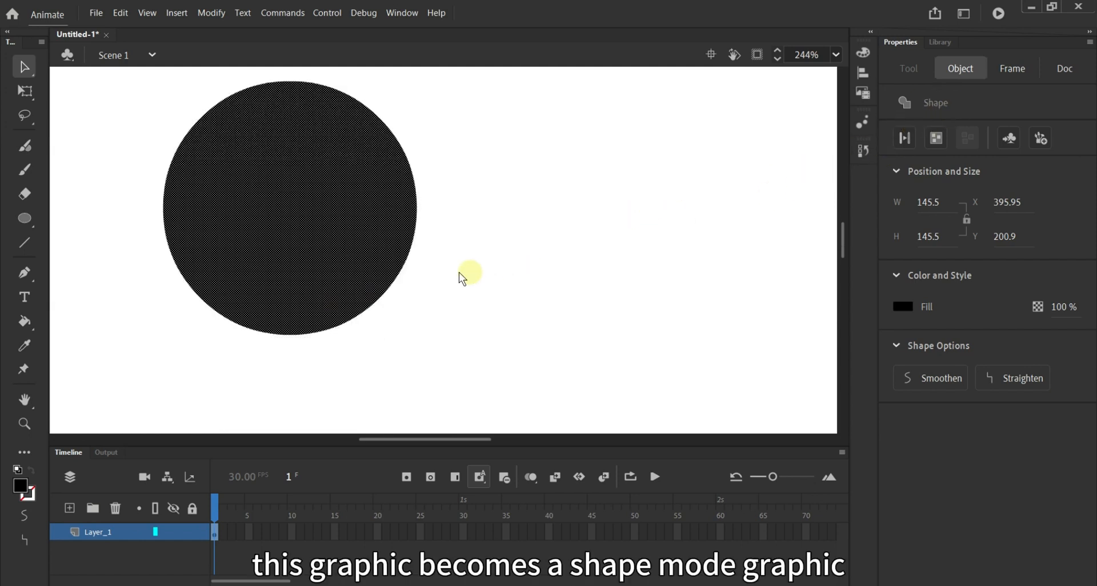
left_click(425, 280)
scroll(425, 280, "down", 2)
double_click(378, 263)
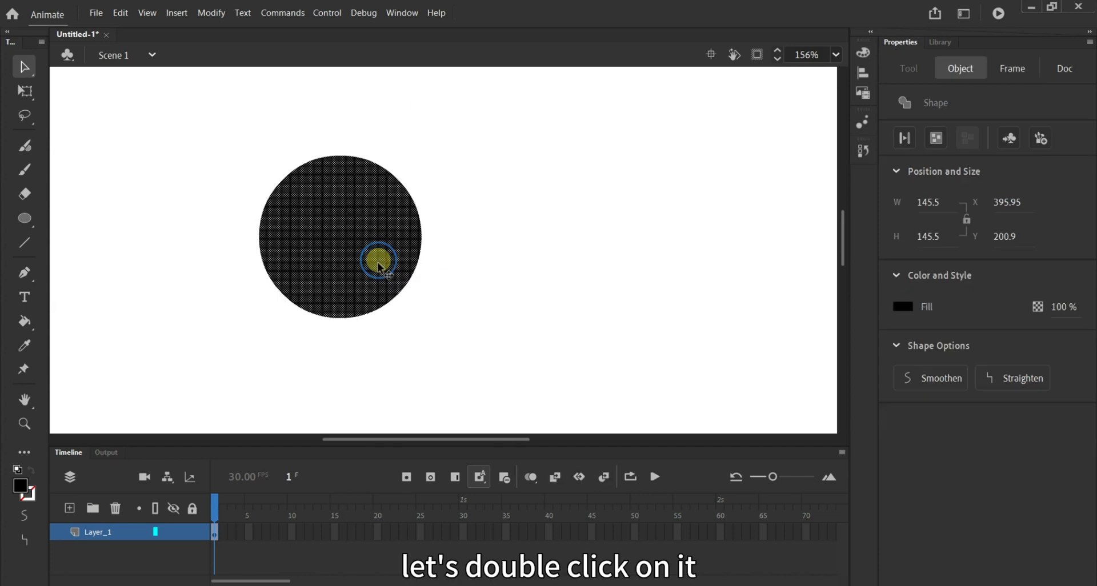
left_click(197, 351)
double_click(365, 262)
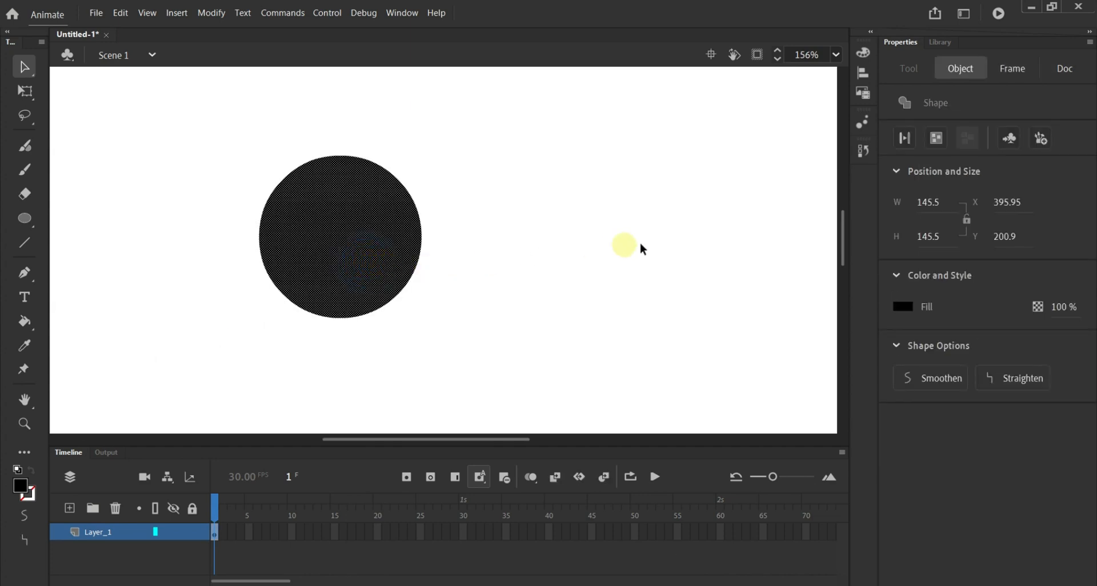
Convert the circle shape back into a drawing object and move it slightly up and to the right.
left_click(936, 139)
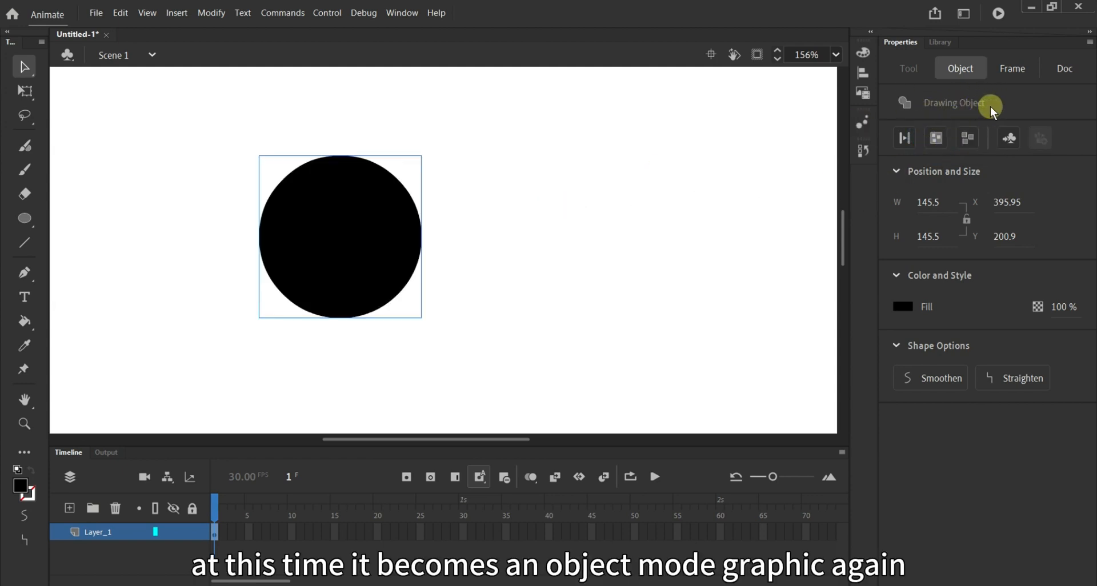
left_click_drag(362, 235, 402, 225)
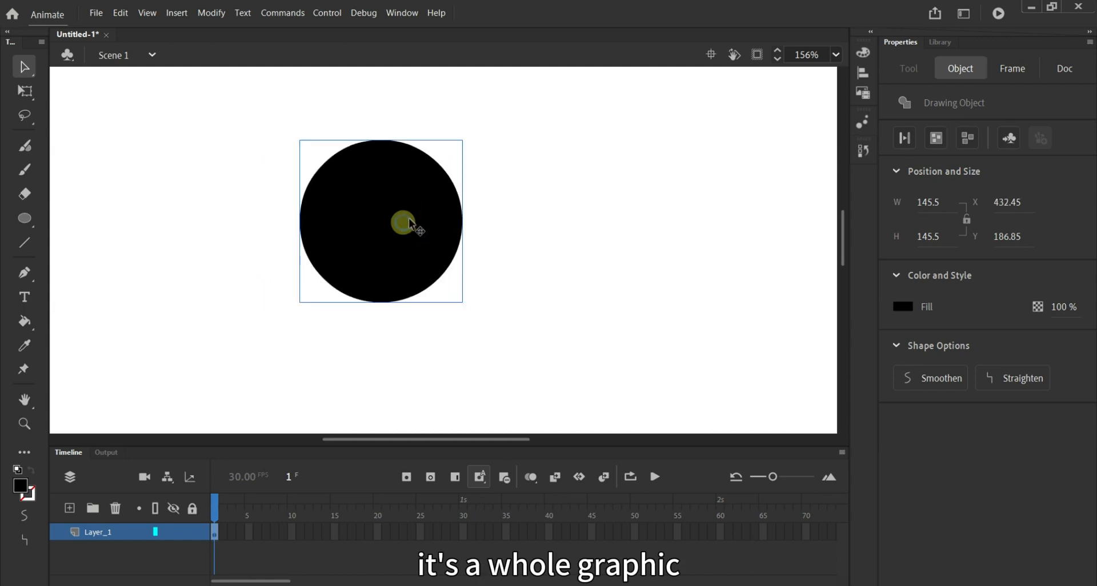
left_click(542, 236)
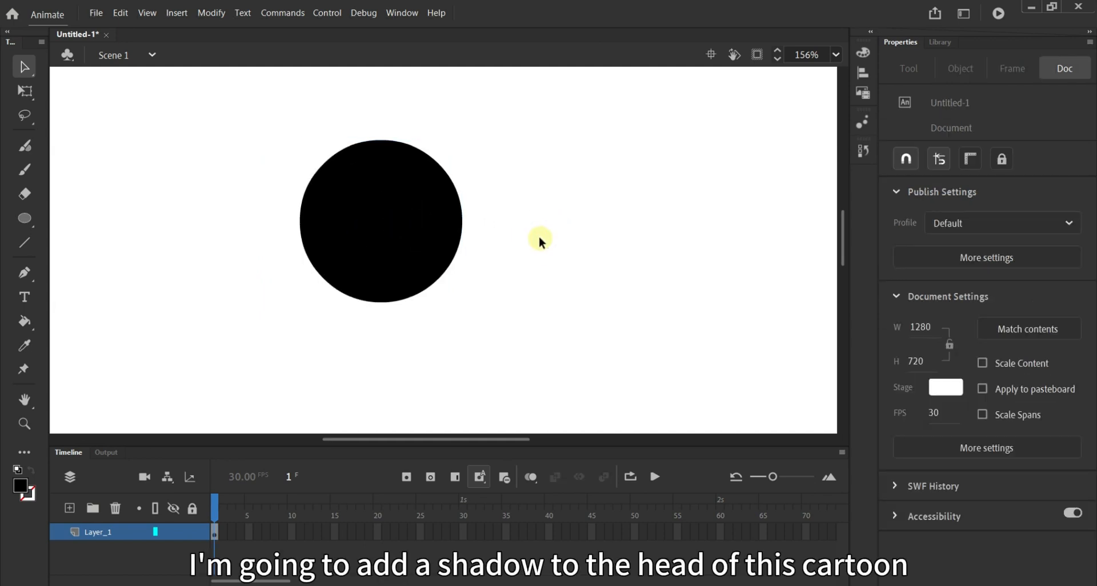
Move the head circle toward the upper-left part of the stage.
scroll(542, 235, "down", 5)
scroll(544, 247, "down", 1)
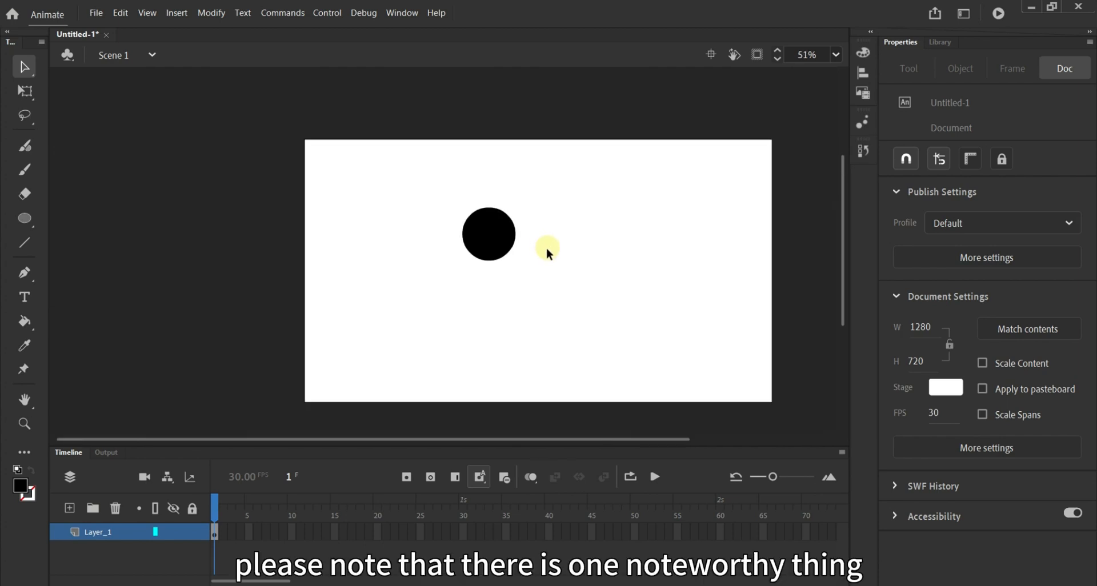
left_click_drag(498, 247, 454, 216)
left_click(462, 266)
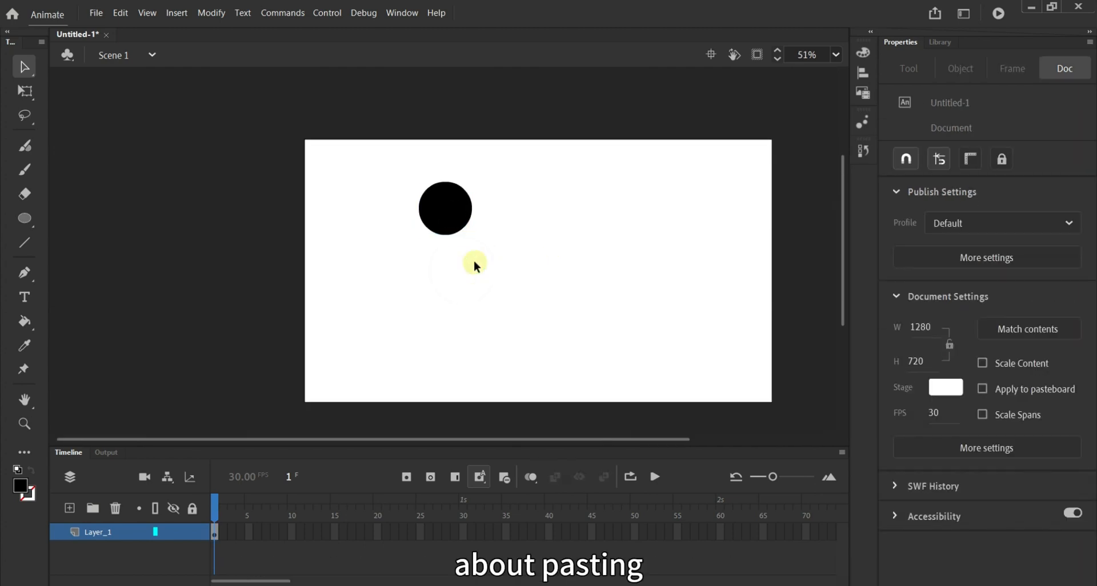
scroll(504, 280, "up", 1)
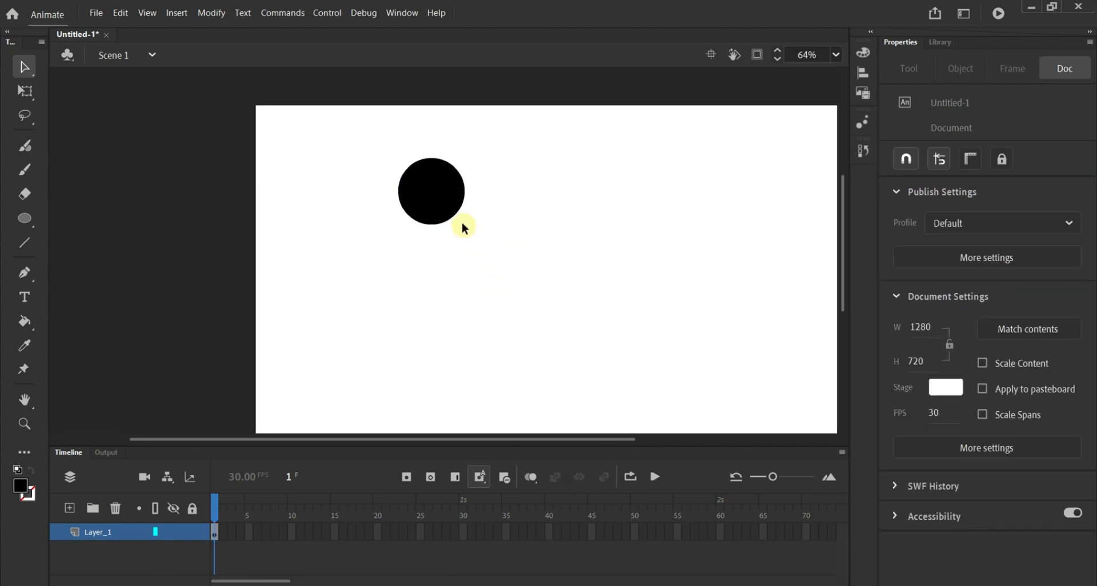
Copy the head circle and paste a duplicate onto the stage.
left_click(439, 203)
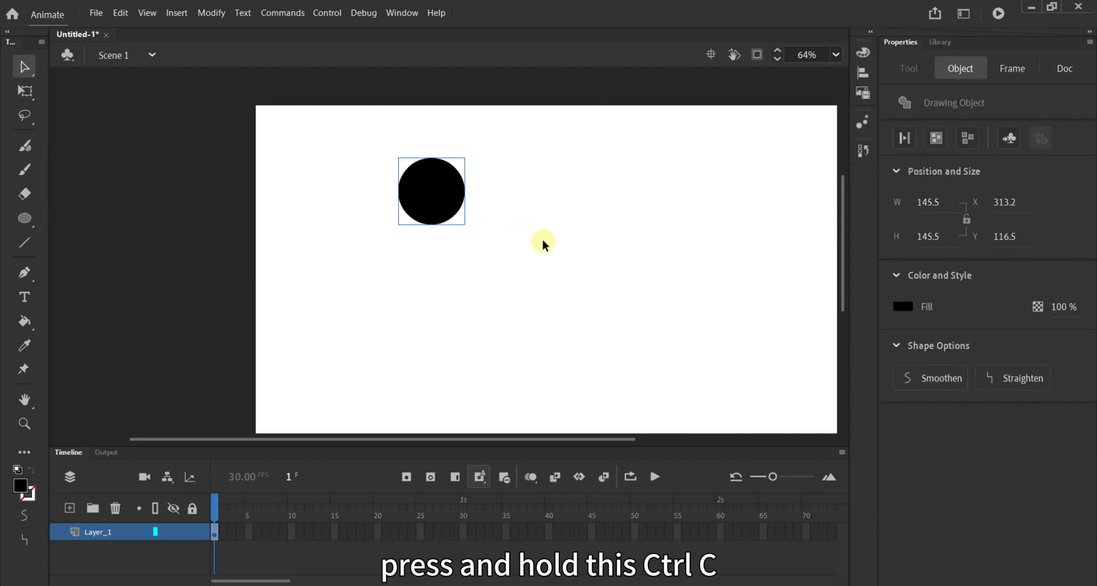
key("ctrl+c")
left_click(448, 248)
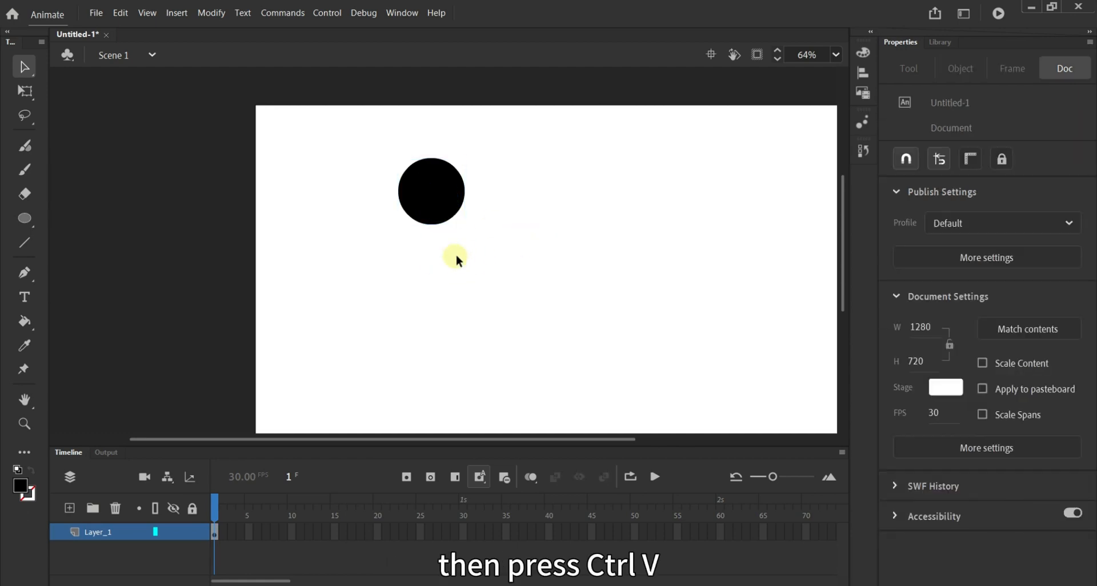
key("ctrl+v")
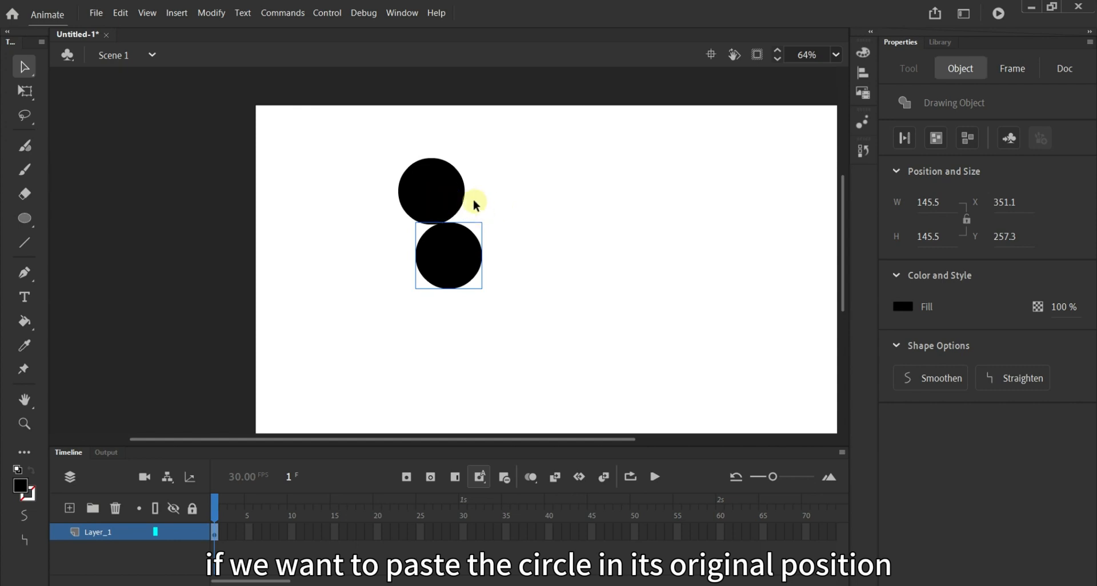
Delete the pasted duplicate below the head circle.
left_click(519, 208)
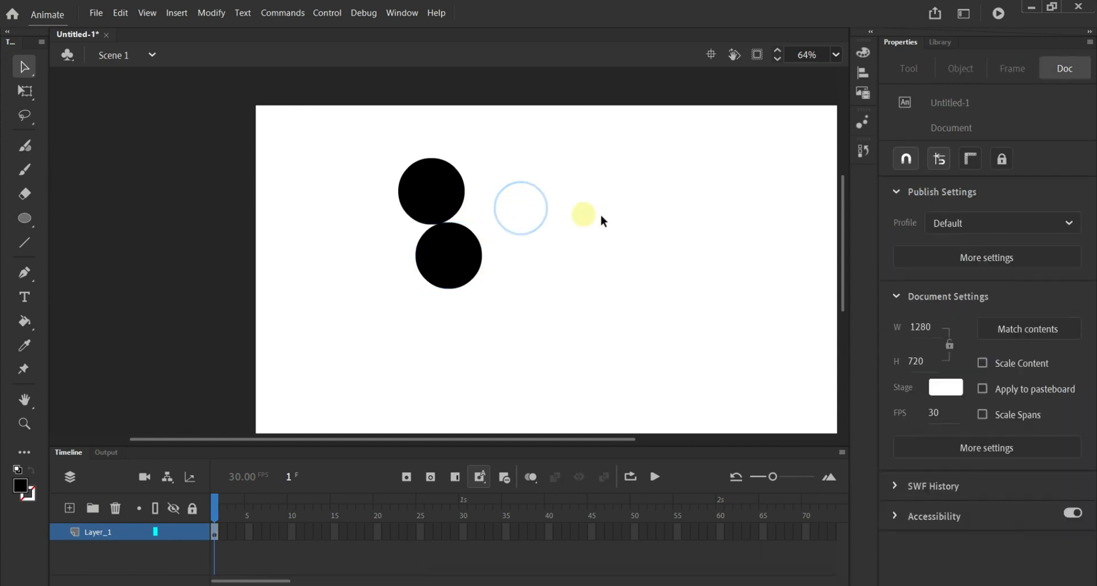
key("ctrl+z")
left_click(465, 256, "shift")
left_click(466, 256)
key("Delete")
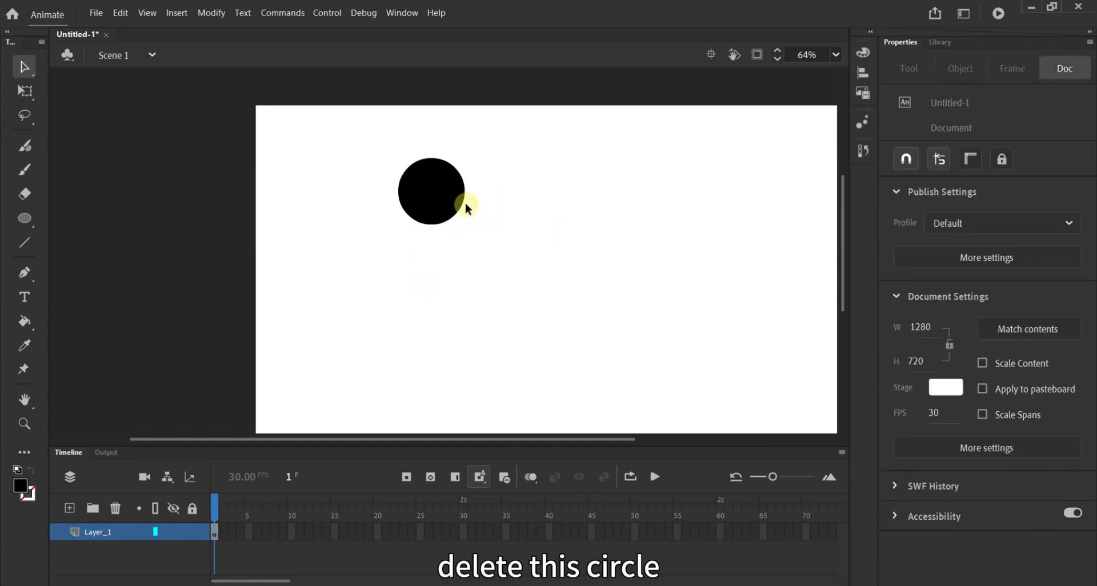
Move the head circle slightly up and left, and paste a copy in place exactly over it.
mouse_move(431, 200)
left_mouse_down()
mouse_move(481, 212)
mouse_move(430, 201)
mouse_move(424, 185)
left_mouse_up()
left_click(457, 190)
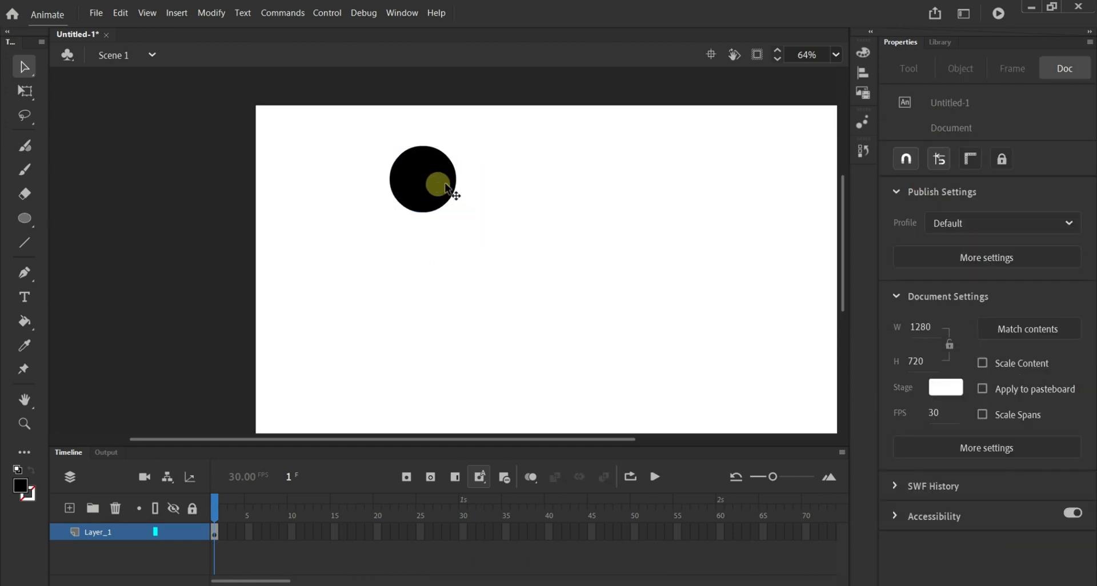
key("ctrl+shift+v")
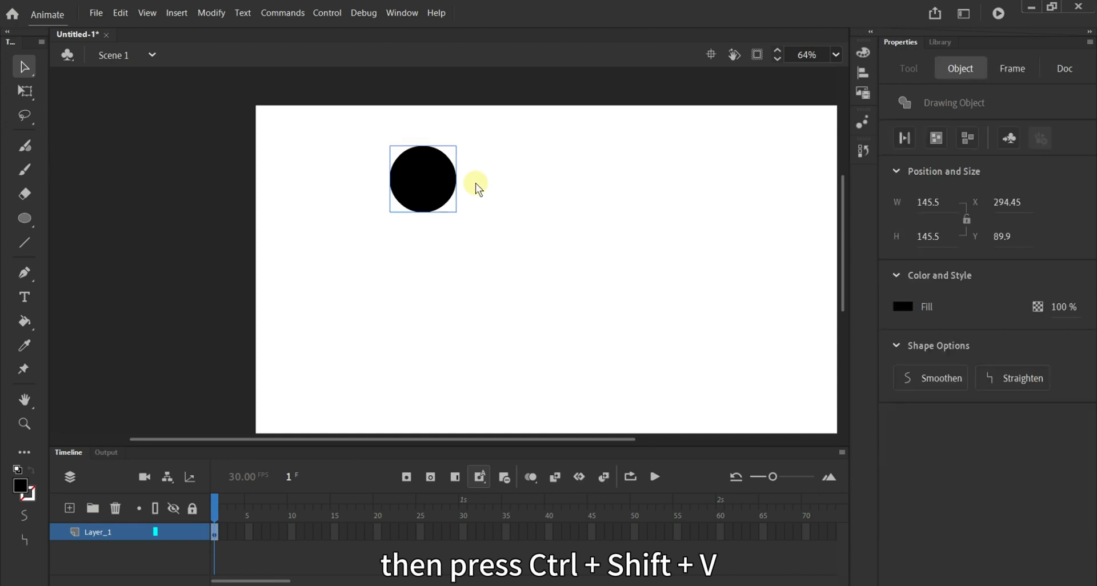
Move the pasted copy to the right of the head circle and remove it from there.
left_click_drag(434, 179, 521, 186)
left_click(550, 193)
left_click(546, 194)
key("Delete")
Set the fill of the circle at the head's position to gray #666666 for the shadow.
left_click(451, 184)
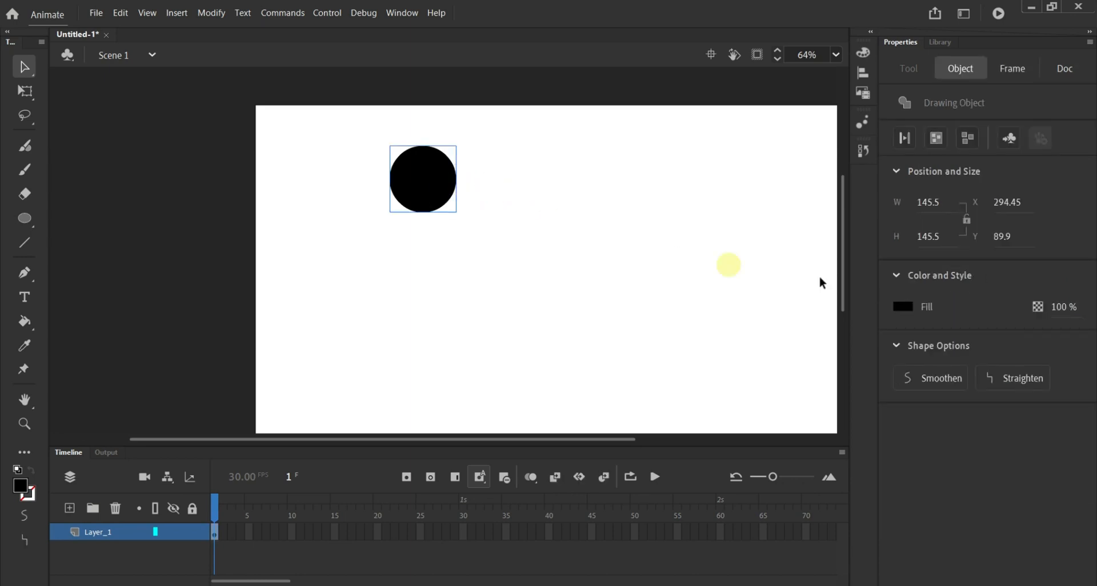
left_click(904, 314)
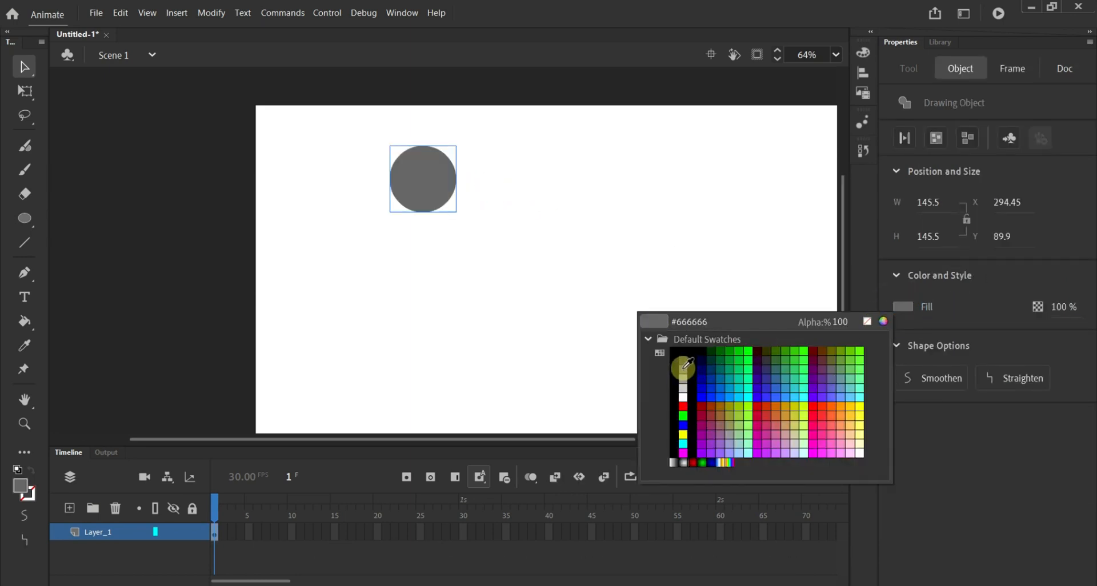
left_click(683, 369)
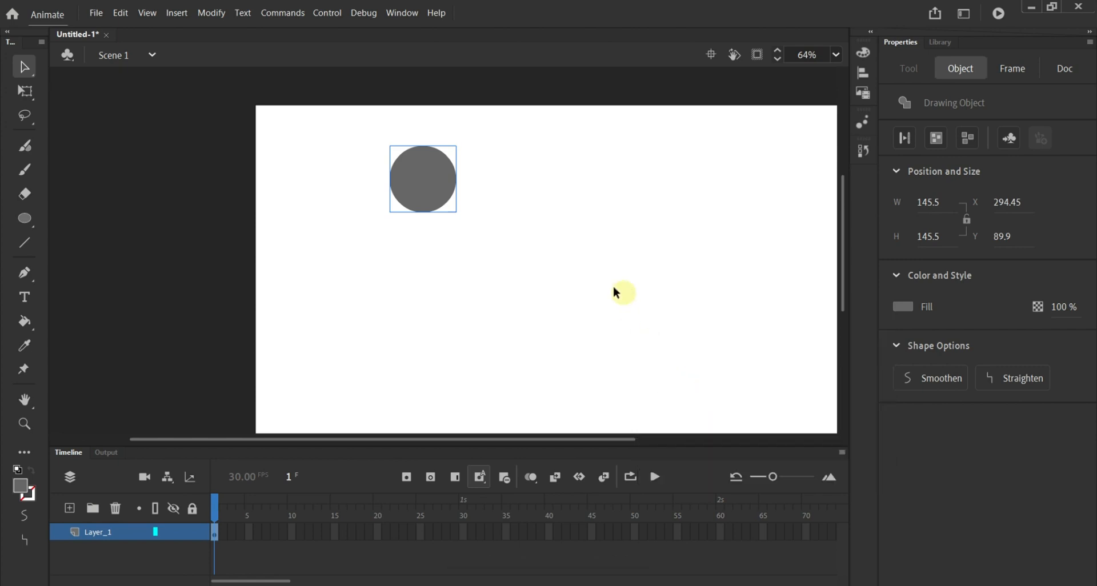
Send the gray shadow circle to the back, behind the black head circle.
right_click(430, 177)
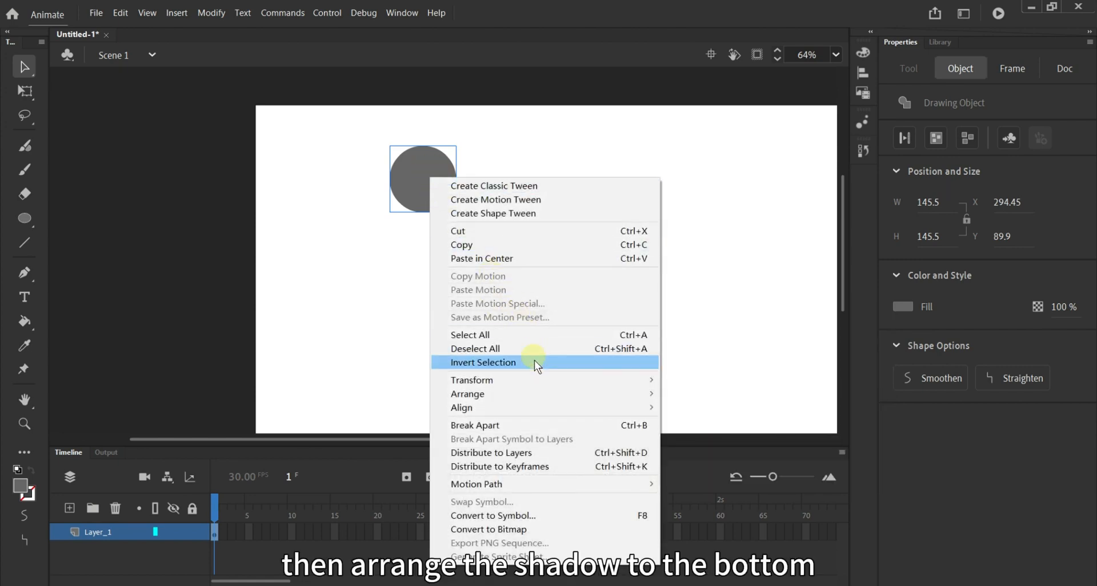
mouse_move(632, 406)
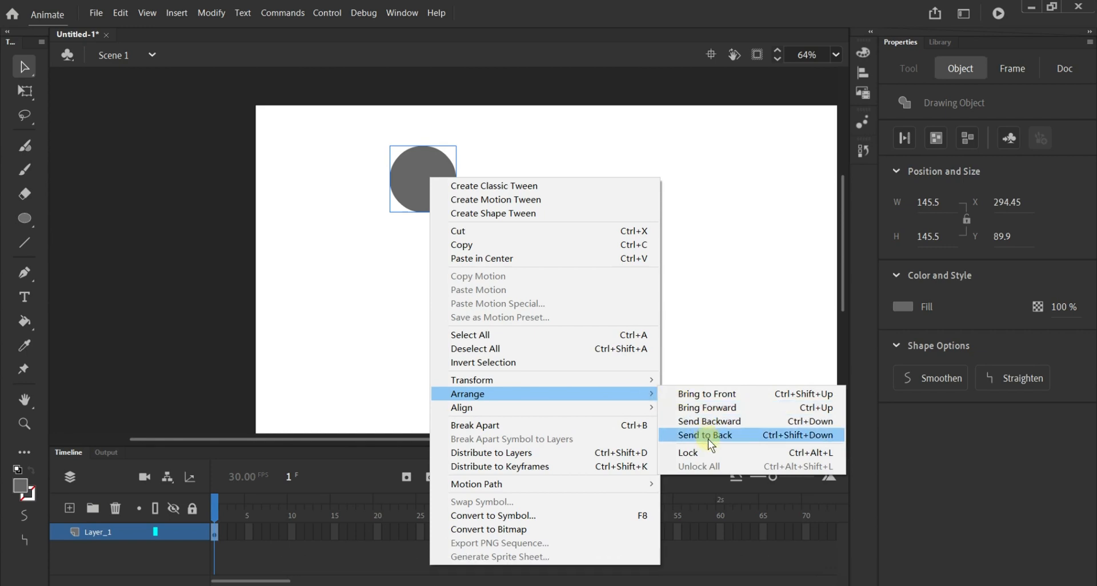
left_click(711, 438)
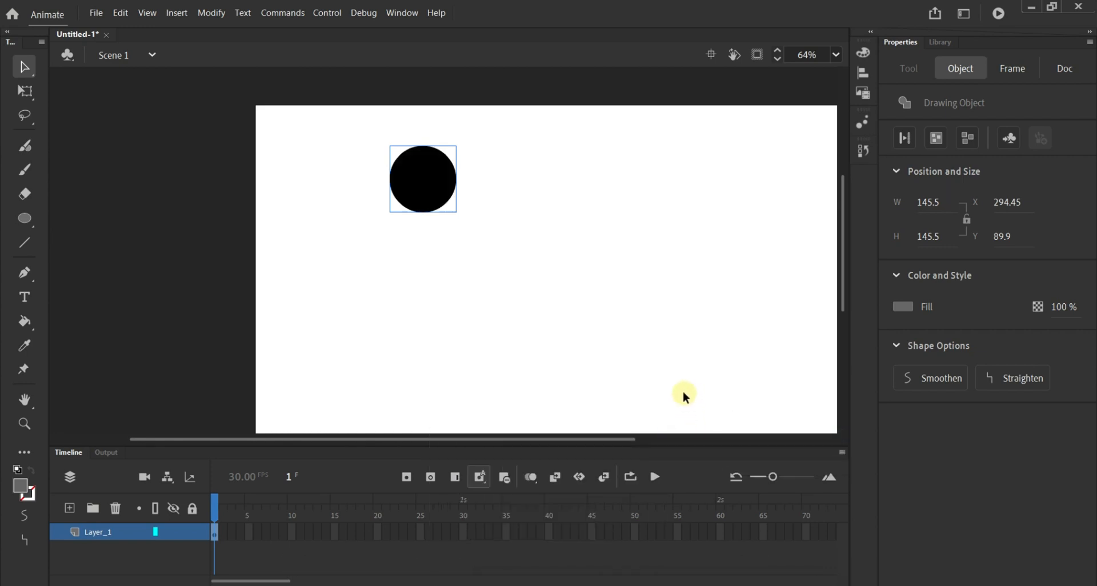
Nudge the gray shadow circle down and slightly left to about X 288, Y 98.
key("Down")
key("Down")
key("Down")
key("Down")
key("Down")
key("Down")
key("Down")
key("Left")
key("Left")
key("Left")
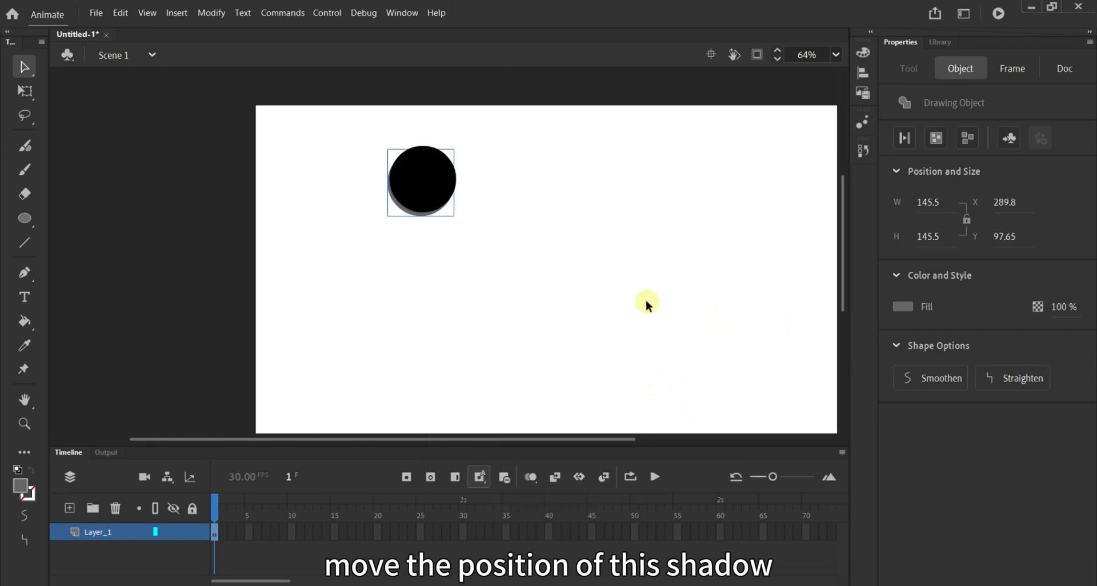
Enlarge the shadow circle to about 158 by 161 px with Free Transform and shift it slightly up behind the head.
scroll(479, 235, "up", 4)
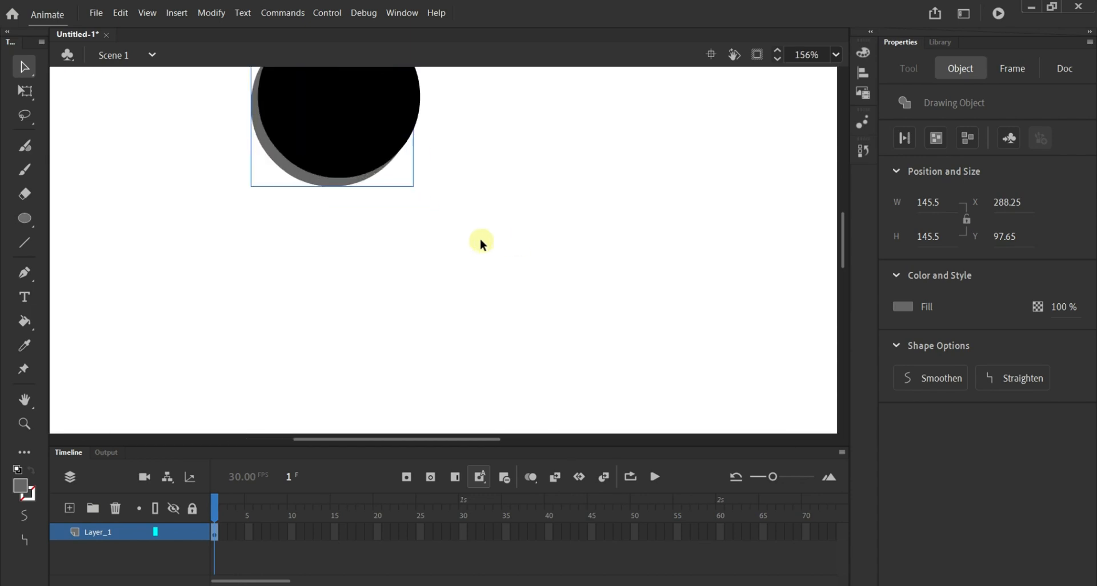
left_click(23, 96)
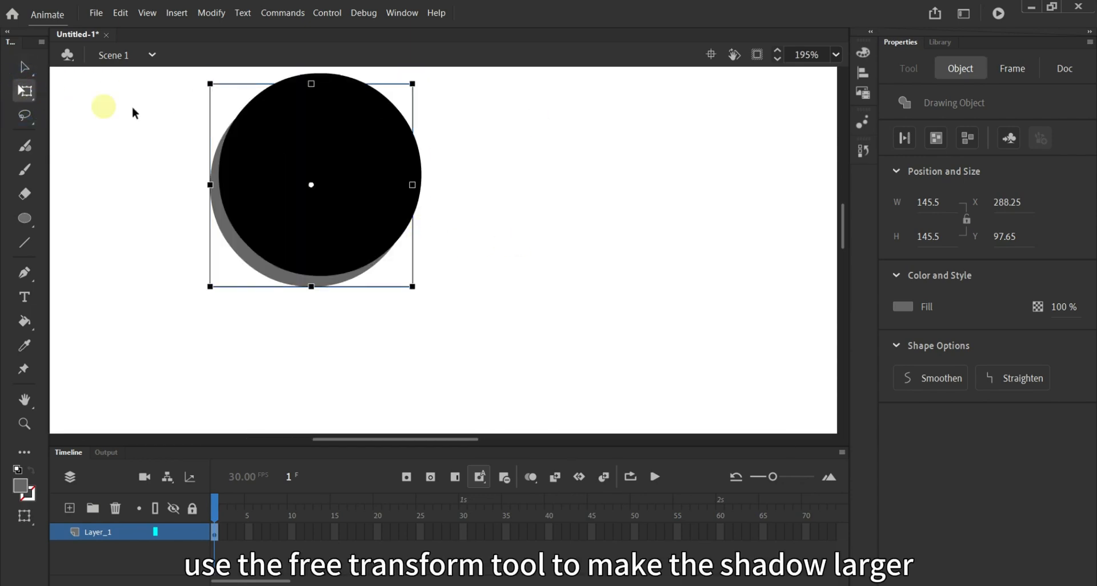
scroll(417, 123, "up", 3)
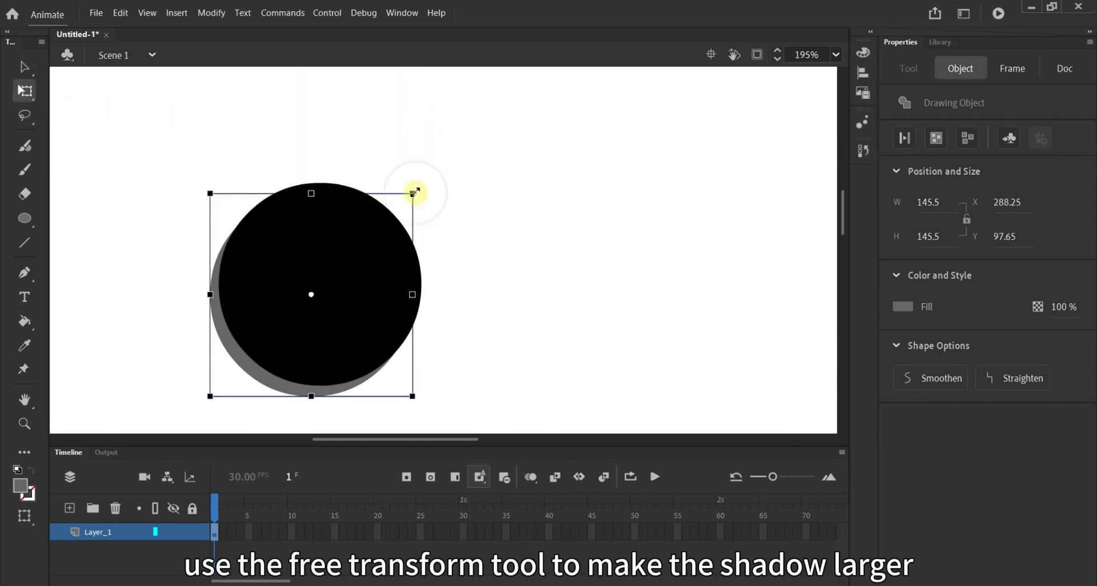
left_click_drag(414, 193, 421, 183)
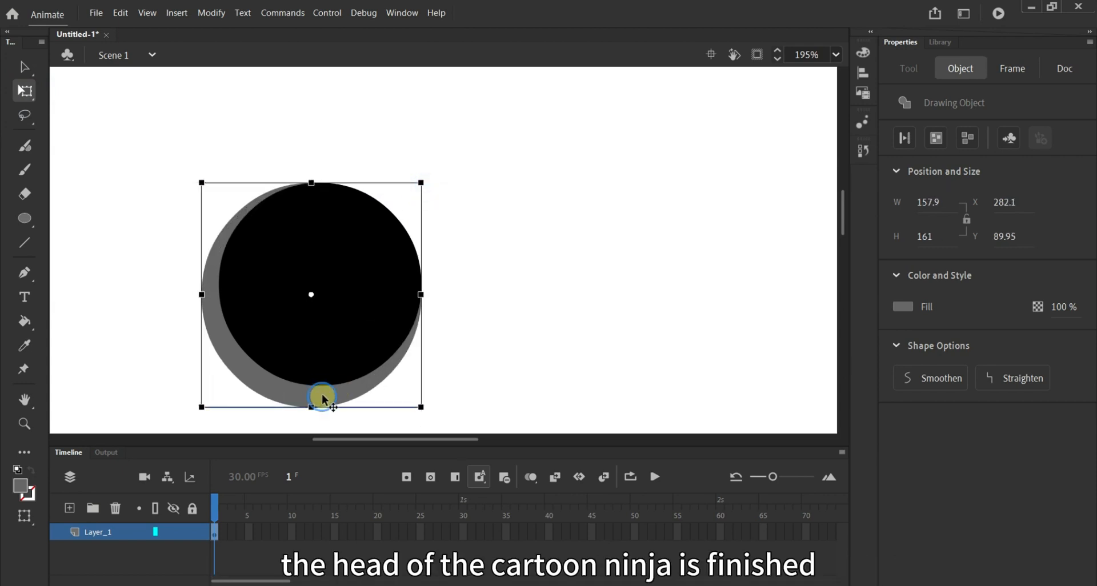
left_click_drag(320, 396, 324, 390)
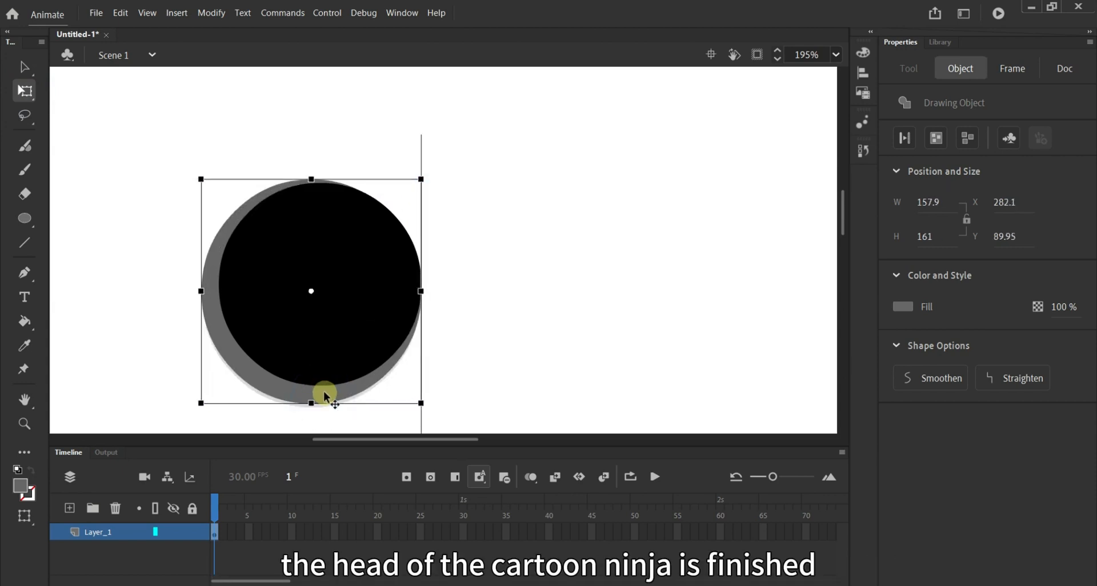
left_click(502, 312)
scroll(502, 312, "down", 2)
scroll(503, 345, "down", 3)
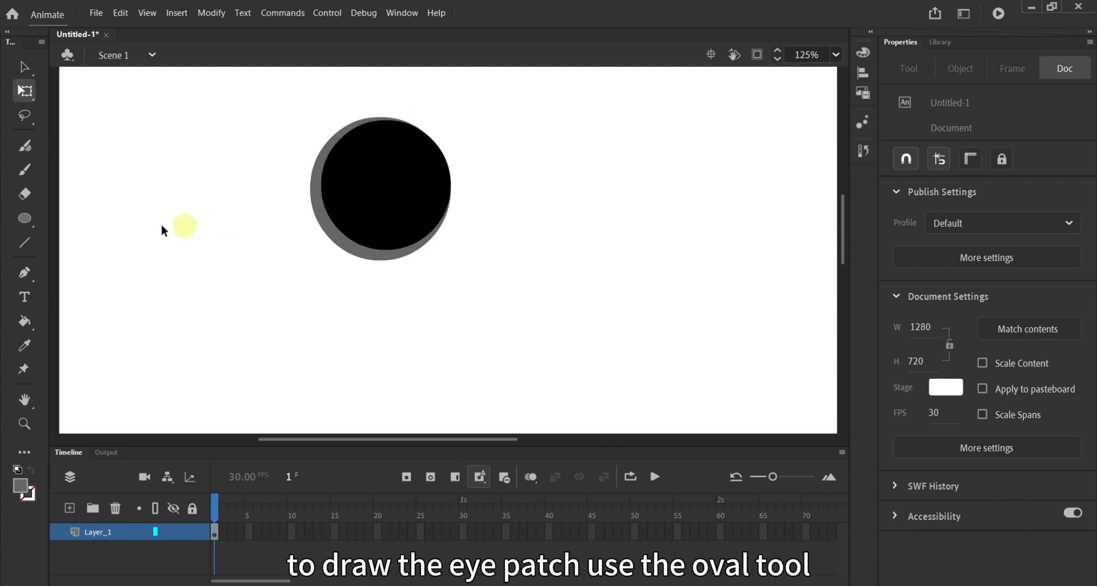
Draw a horizontal oval about 104 by 41 px on the empty stage to the right of the head.
left_click(37, 218)
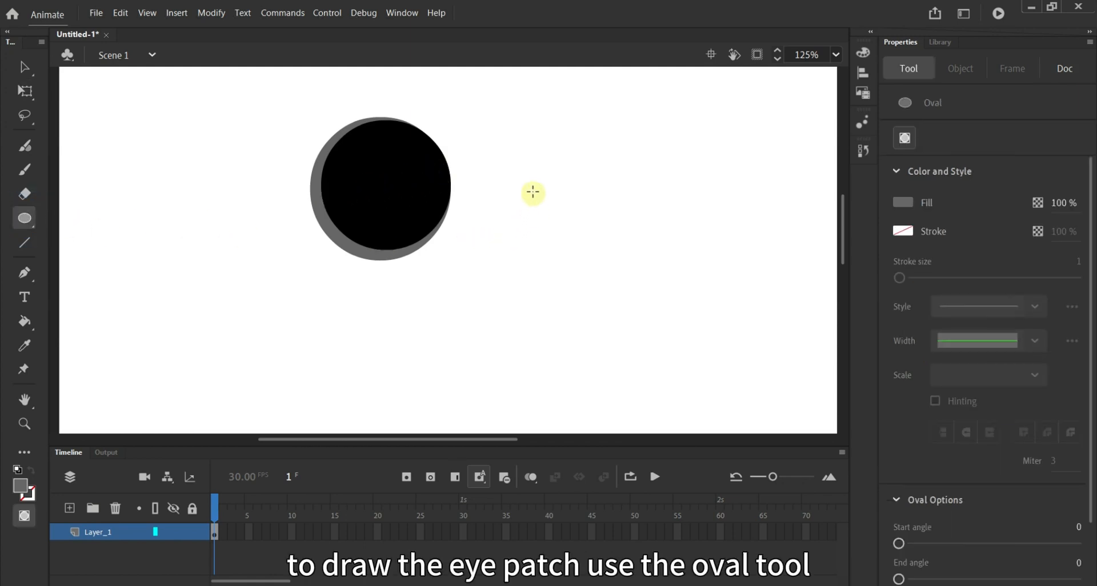
left_click_drag(531, 193, 625, 228)
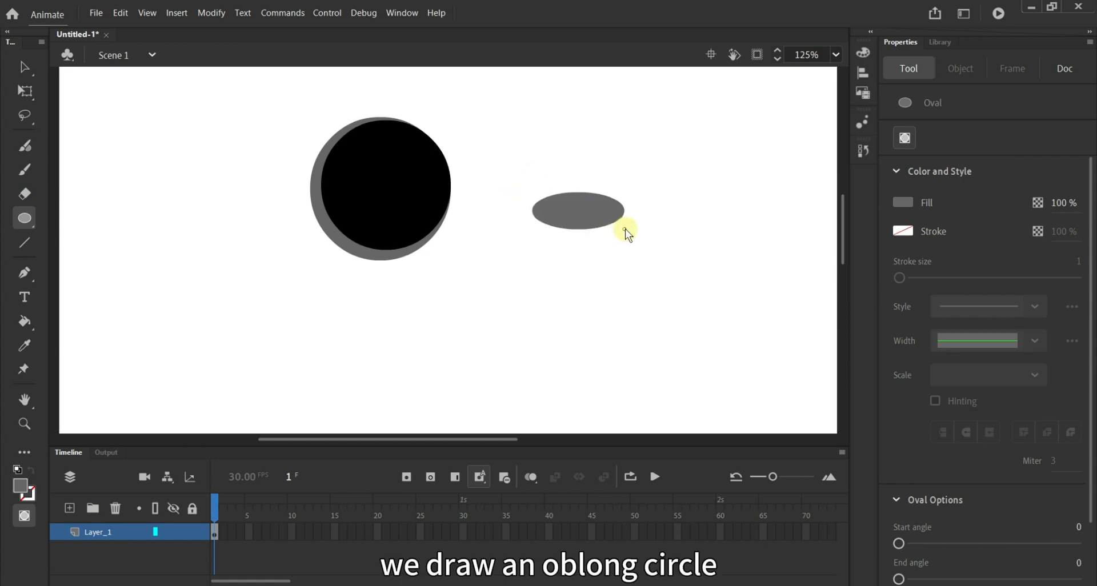
left_click(25, 67)
left_click(568, 205)
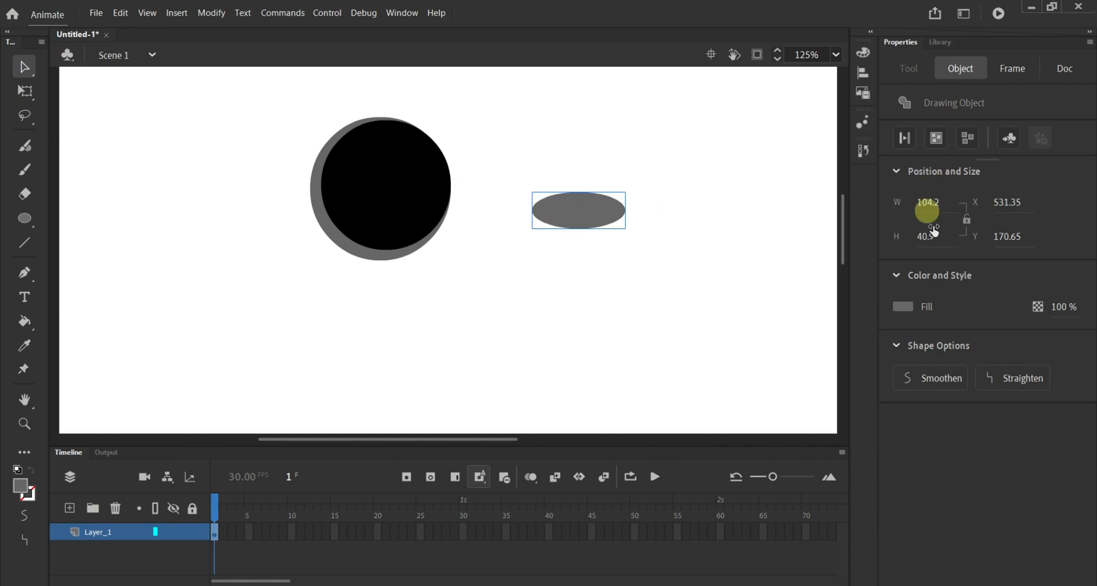
Set the horizontal oval's fill color to yellow #FFFF00.
left_click(903, 307)
left_click(806, 351)
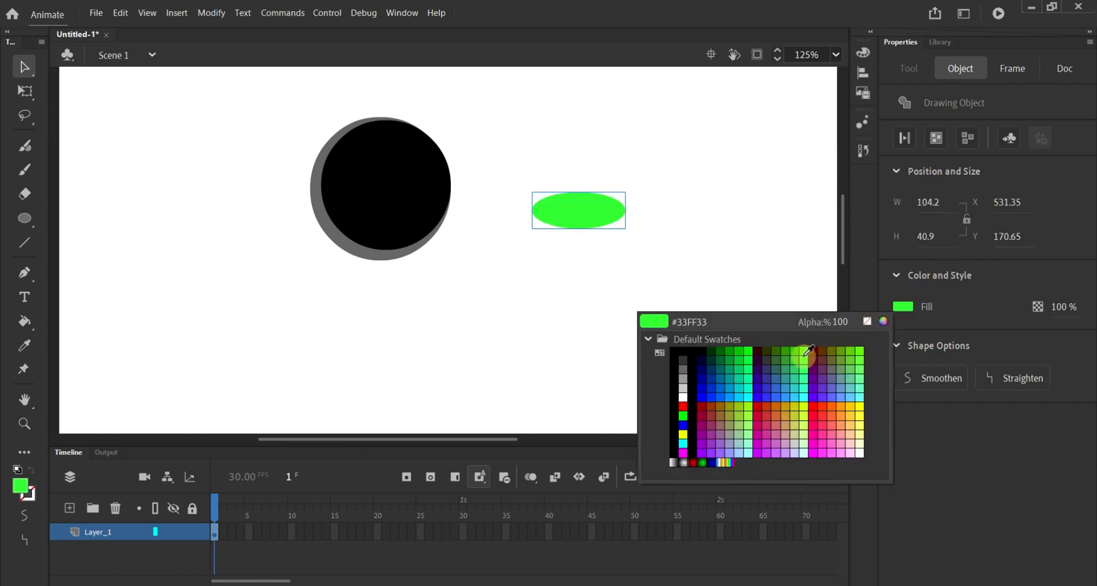
left_click(682, 435)
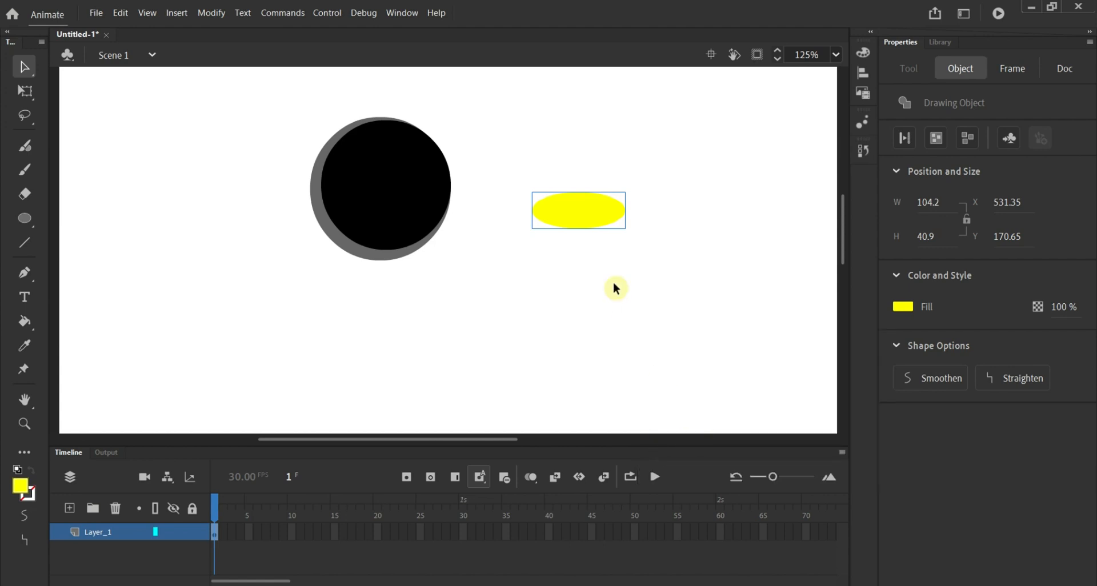
left_click(610, 154)
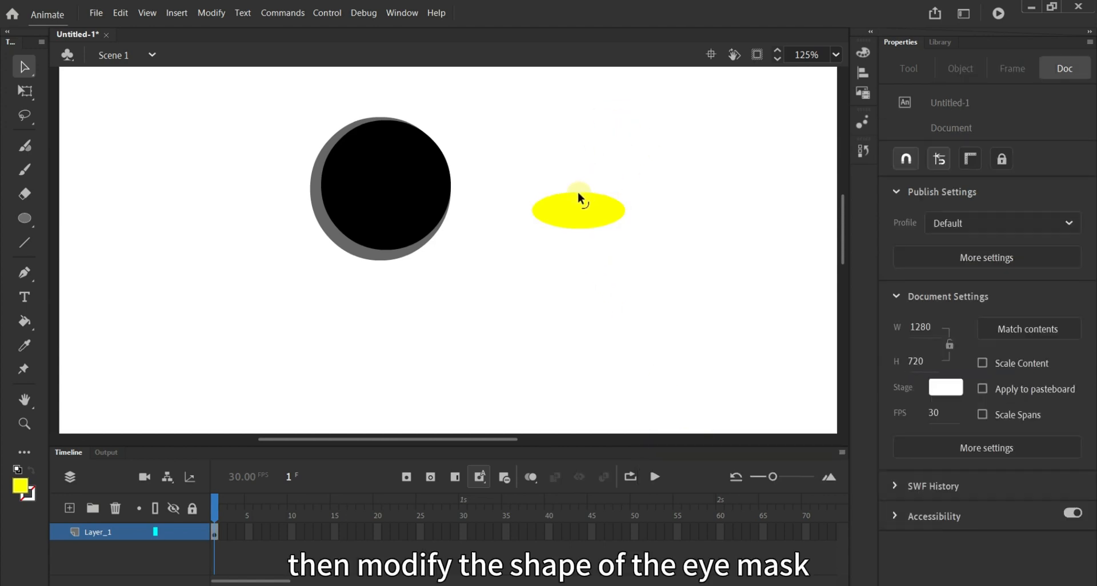
Bend the yellow oval's upper edge downward into an eye mask shape and place it on the upper half of the head.
left_click_drag(578, 191, 579, 229)
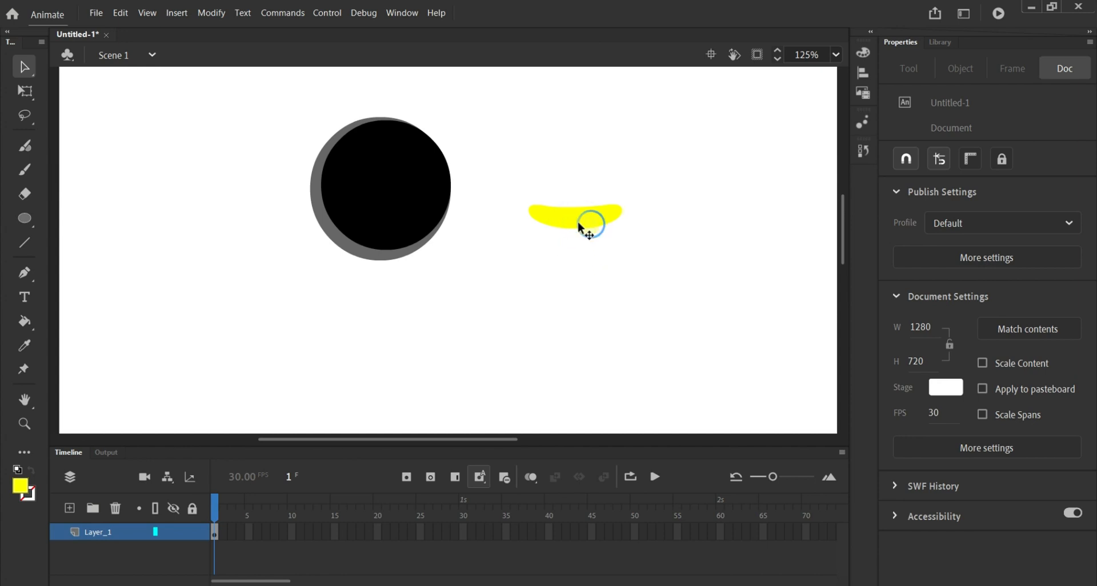
left_click_drag(580, 228, 403, 182)
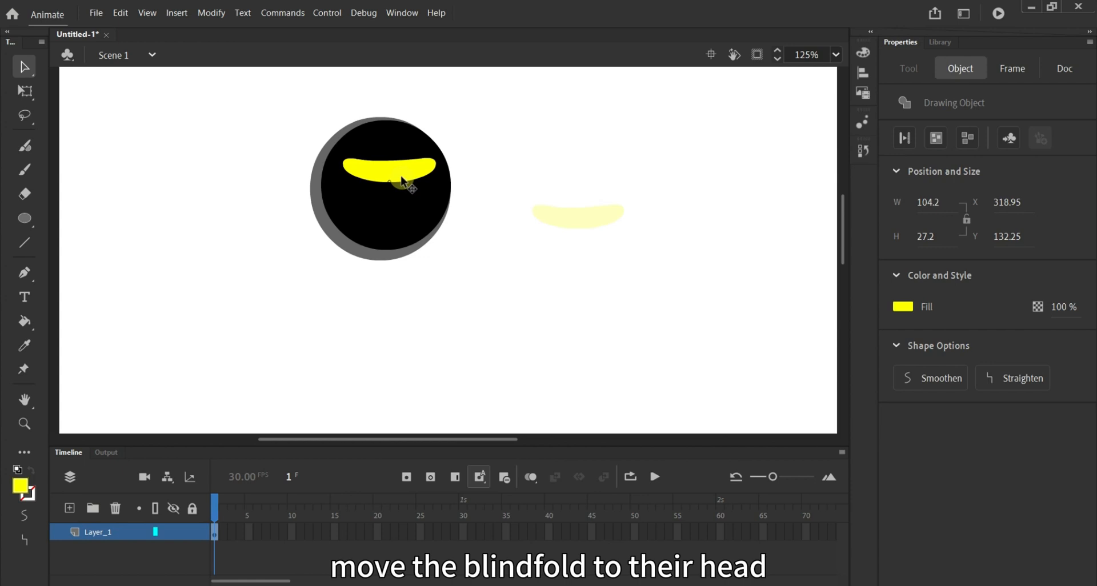
left_click(479, 182)
Widen the yellow eye mask slightly on both sides with Free Transform so it spans more of the face.
left_click(25, 91)
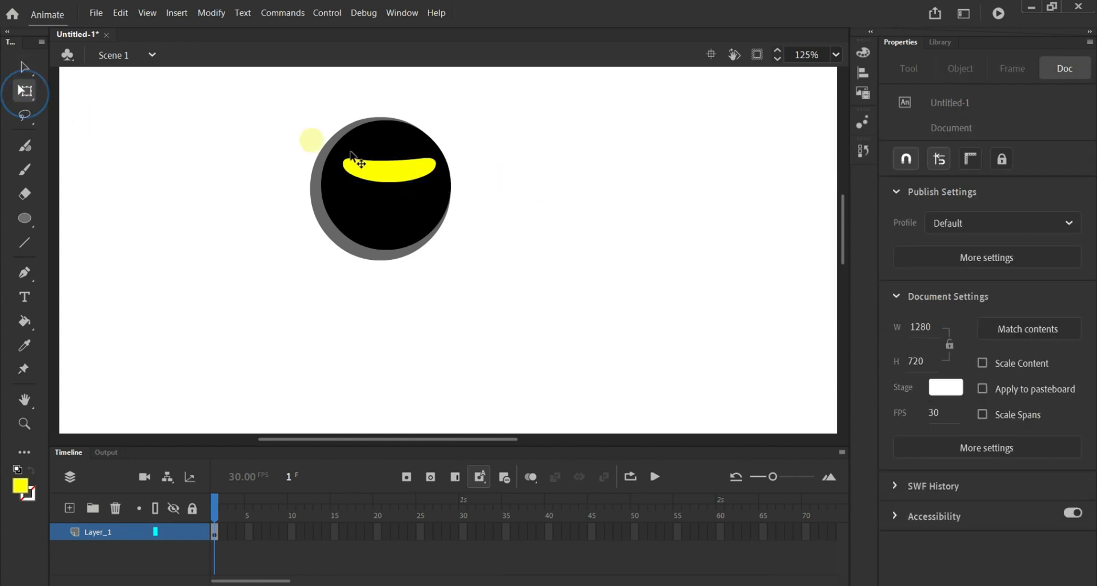
left_click(377, 180)
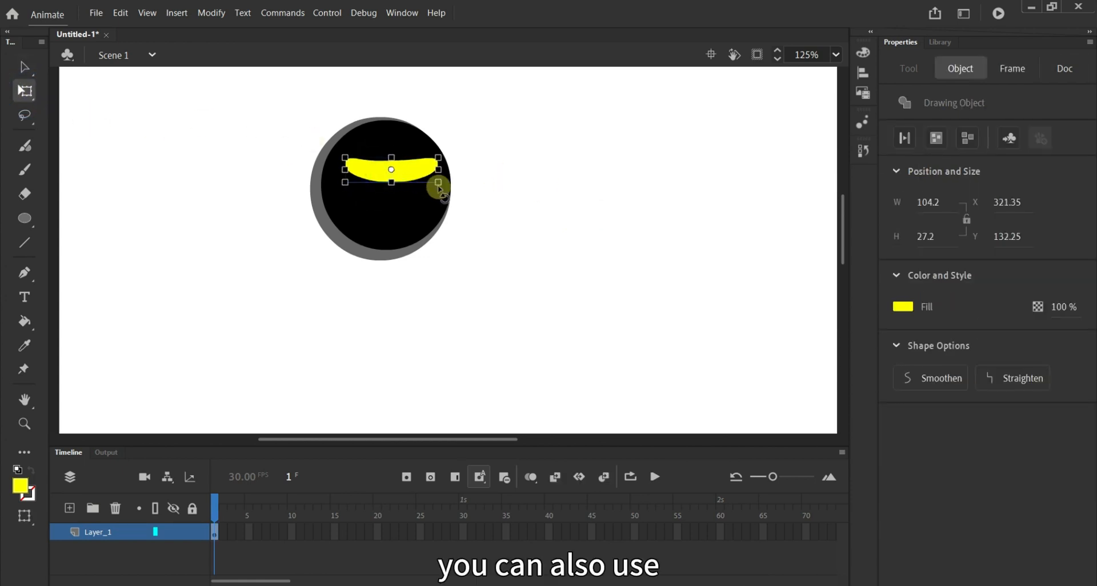
left_click_drag(439, 189, 415, 172)
left_click(509, 177)
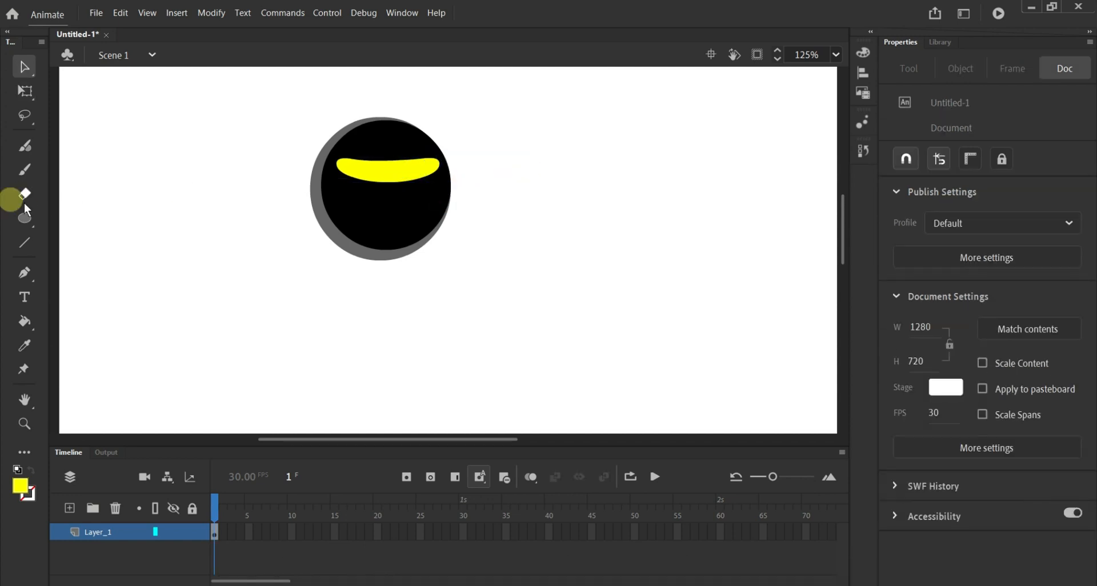
Draw a black circle about 16 px wide with the Oval tool as the left eye on the yellow mask.
left_click(24, 218)
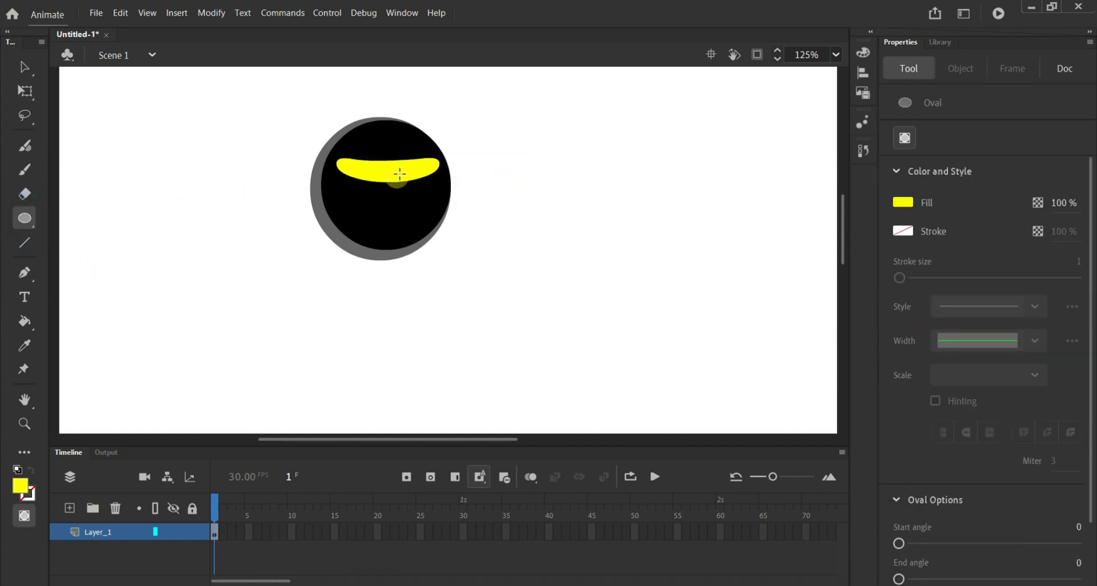
key("alt")
scroll(400, 173, "up", 4)
left_click(494, 280)
scroll(393, 302, "up", 4)
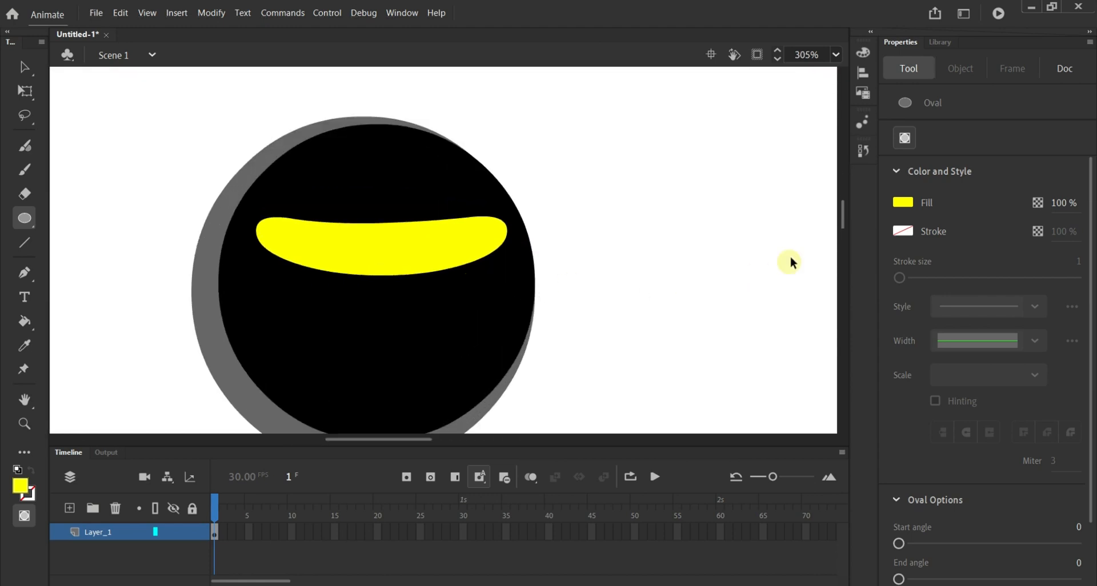
left_click(902, 203)
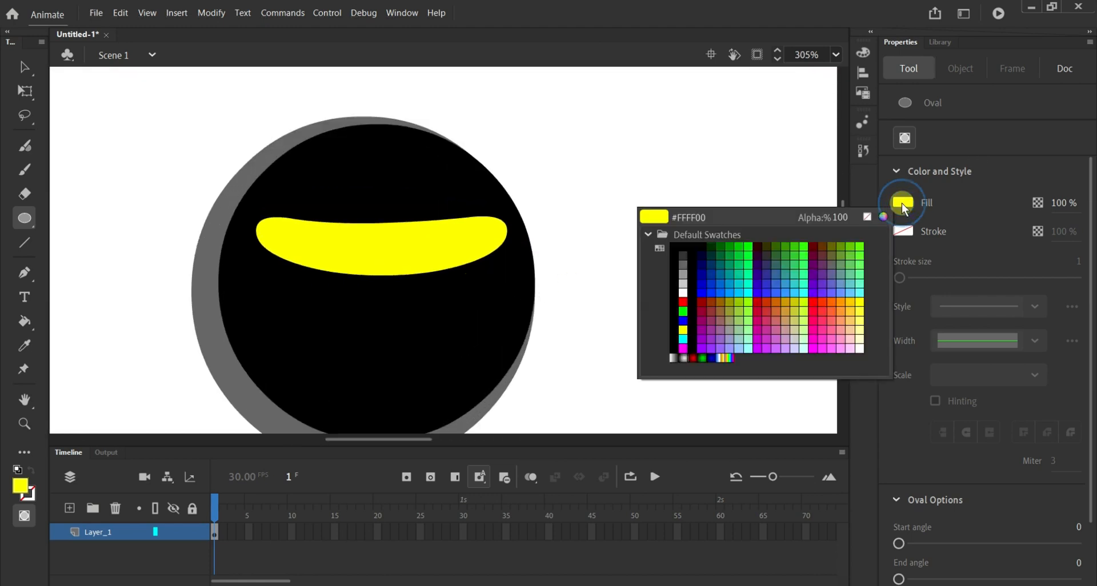
left_click(683, 247)
left_click_drag(316, 238, 346, 268)
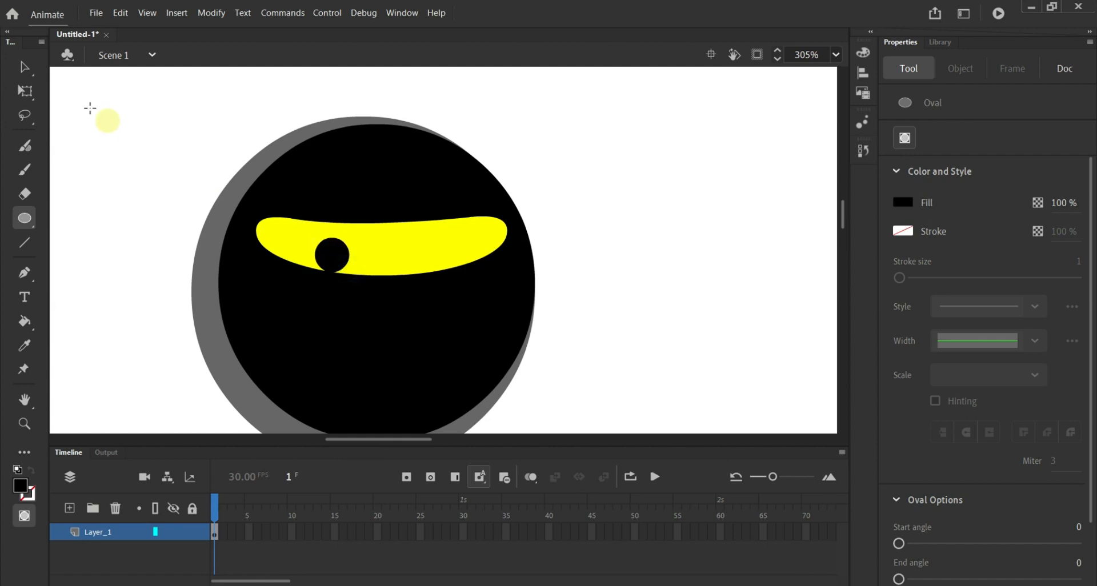
Duplicate the left eye horizontally to about X 395 on the mask's right side as the second eye.
left_click(24, 67)
left_click(337, 257)
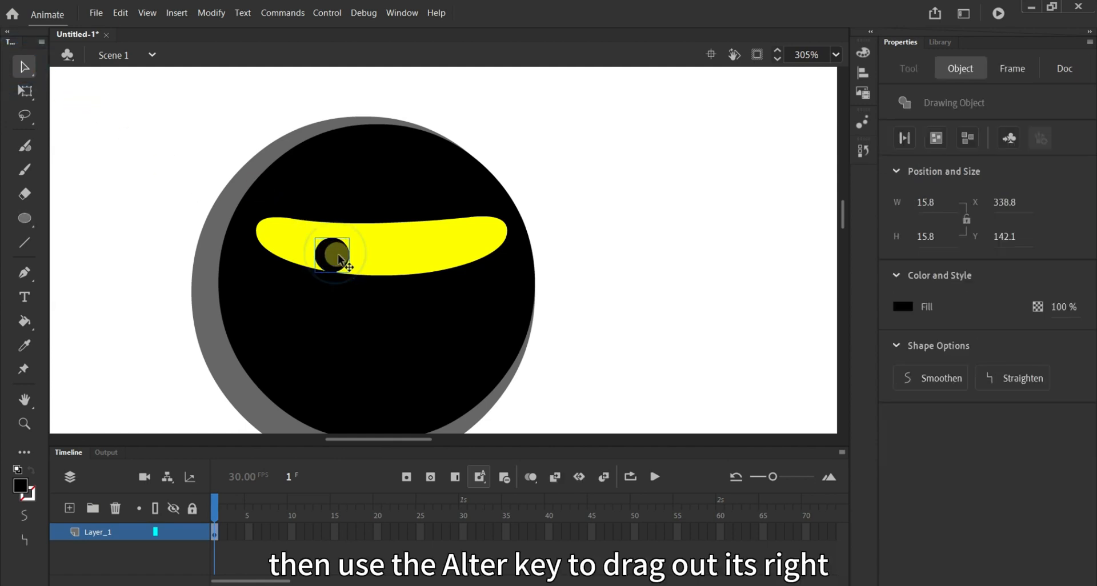
left_click_drag(333, 256, 455, 260)
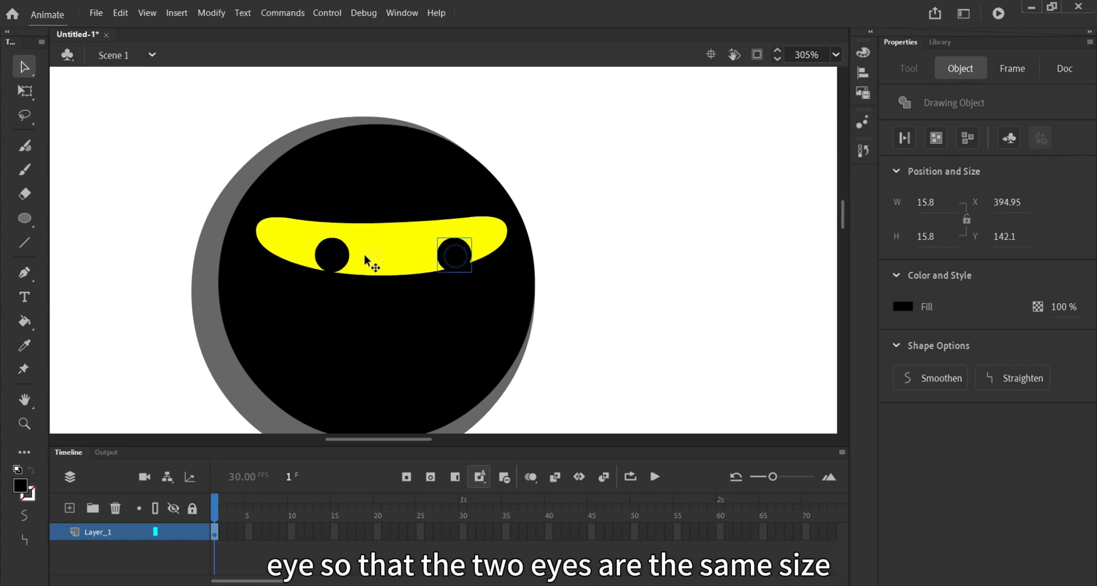
left_click(581, 266)
scroll(589, 275, "down", 4)
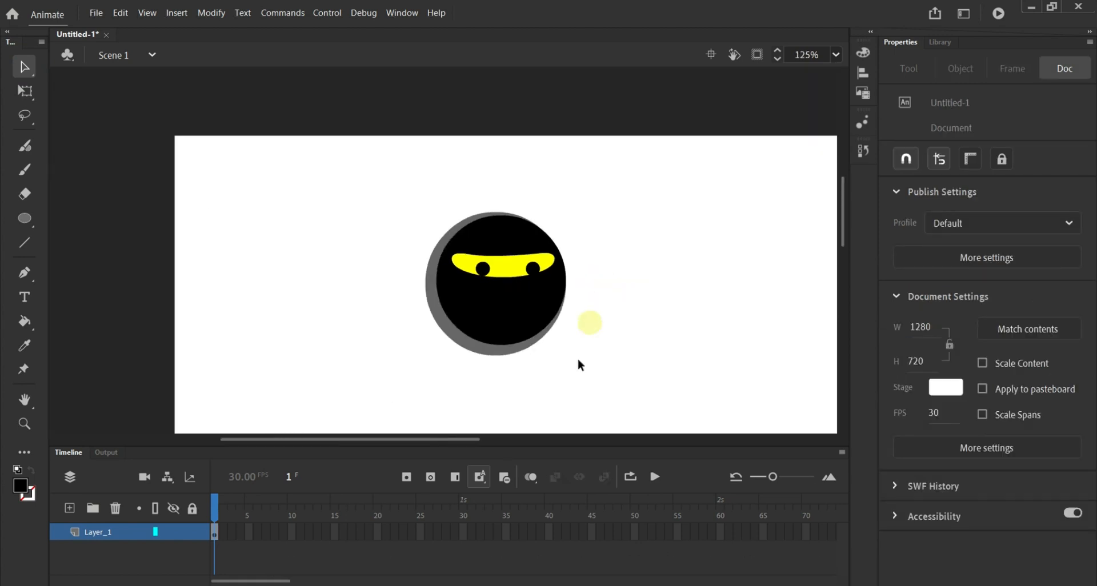
Consult the reference image Ninjas cartoon.jpg, and draw a triangle about 85 by 47 px at the head's upper left with the Pen tool.
left_click(523, 585)
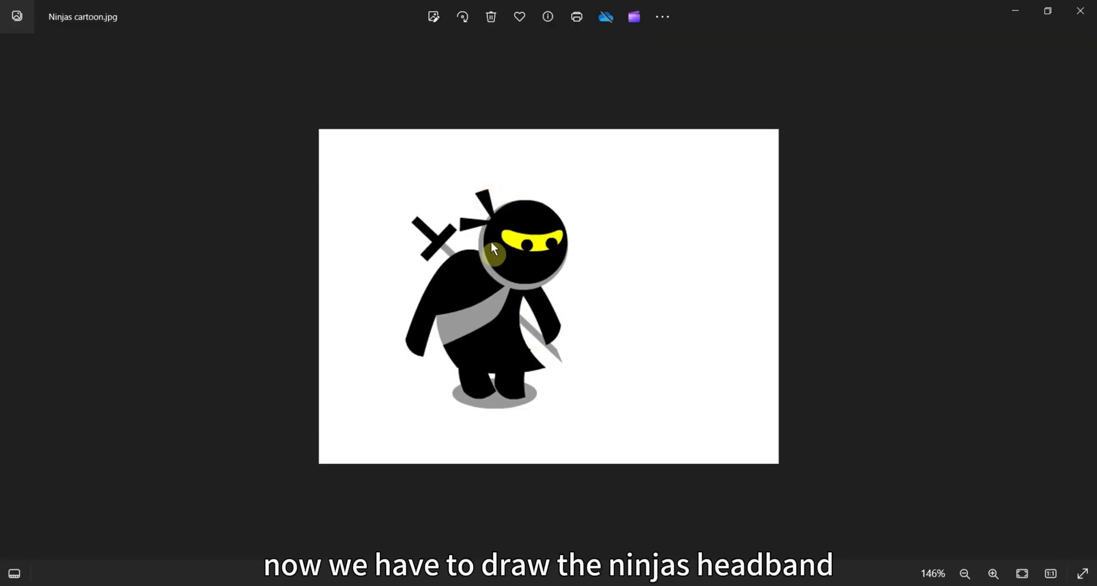
left_click(460, 583)
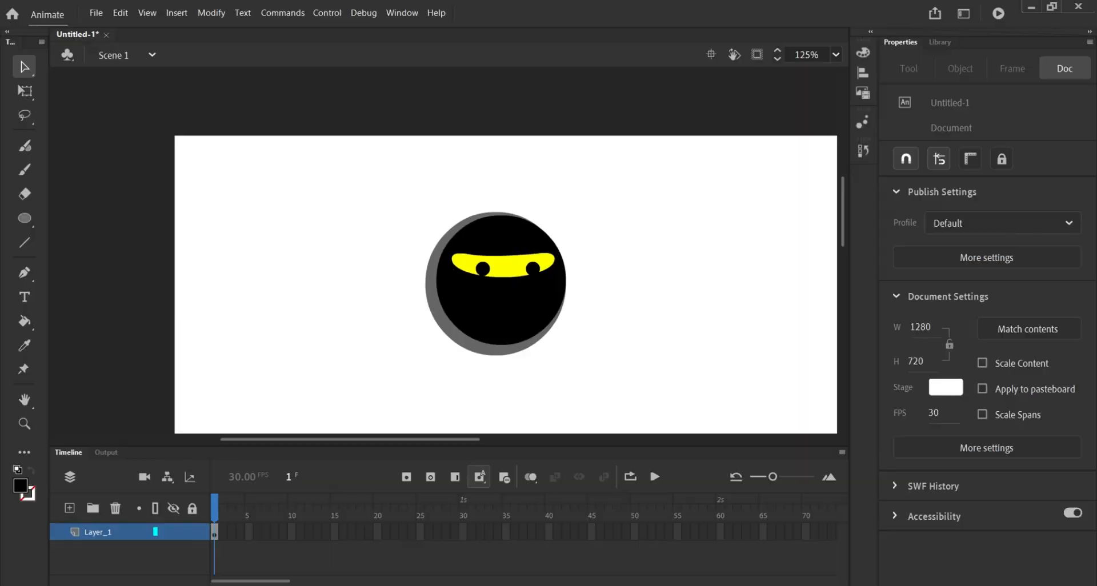
left_click(26, 272)
scroll(441, 245, "right", 2)
left_click(371, 186)
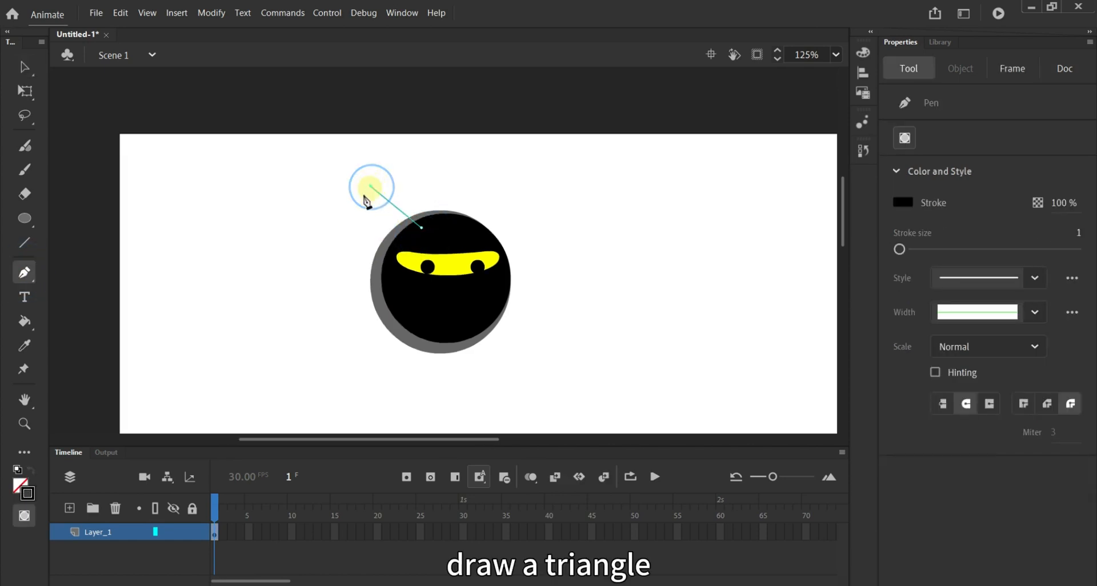
left_click(345, 211)
scroll(430, 230, "up", 8)
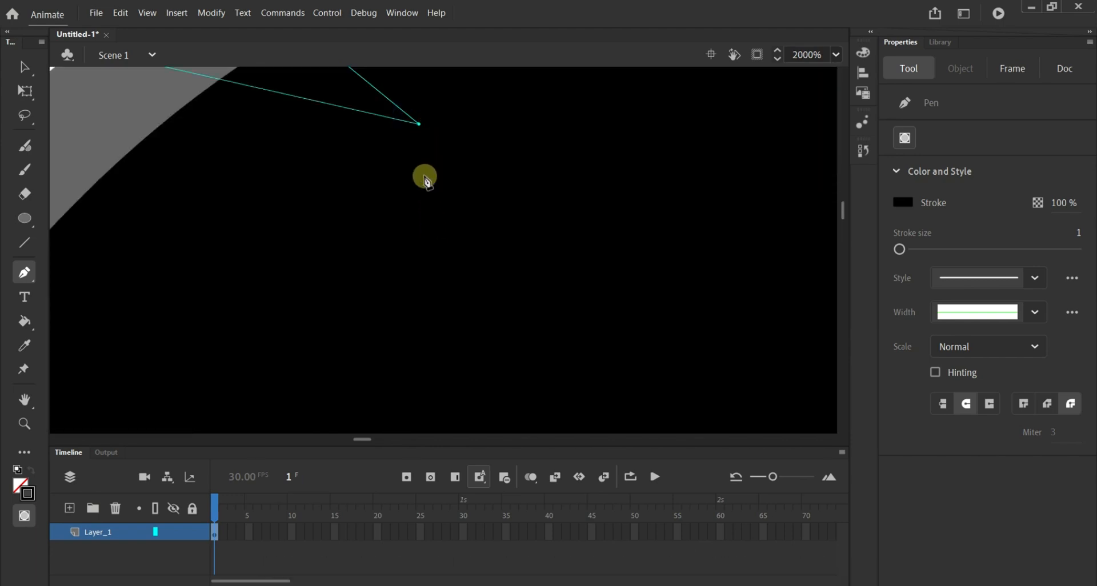
scroll(417, 178, "down", 4)
scroll(412, 184, "down", 4)
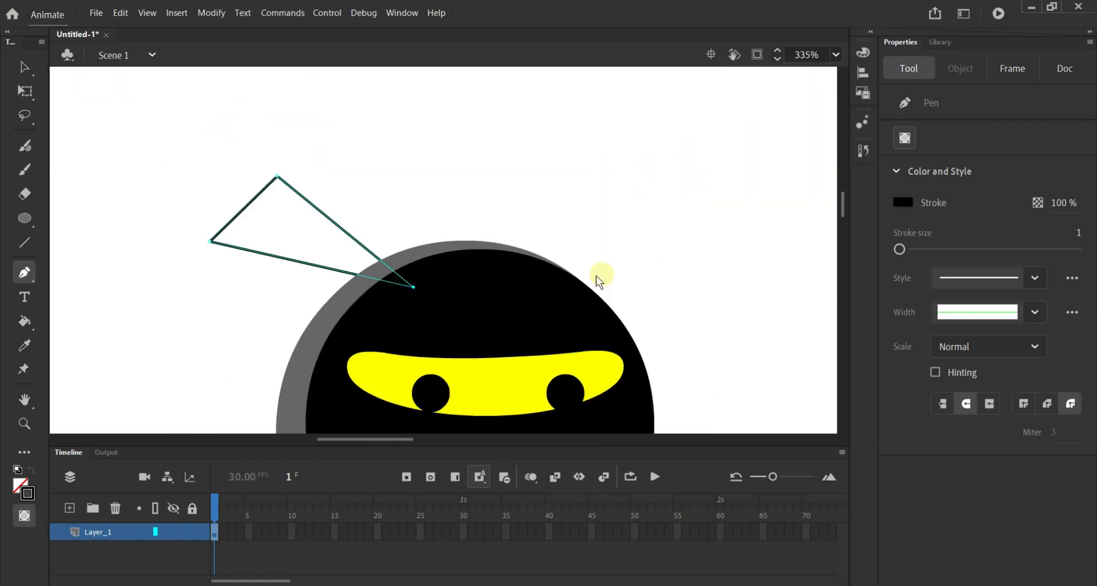
Select the whole triangle outline at the head's upper left and convert it from a shape into a drawing object.
left_click(24, 67)
left_click(346, 232)
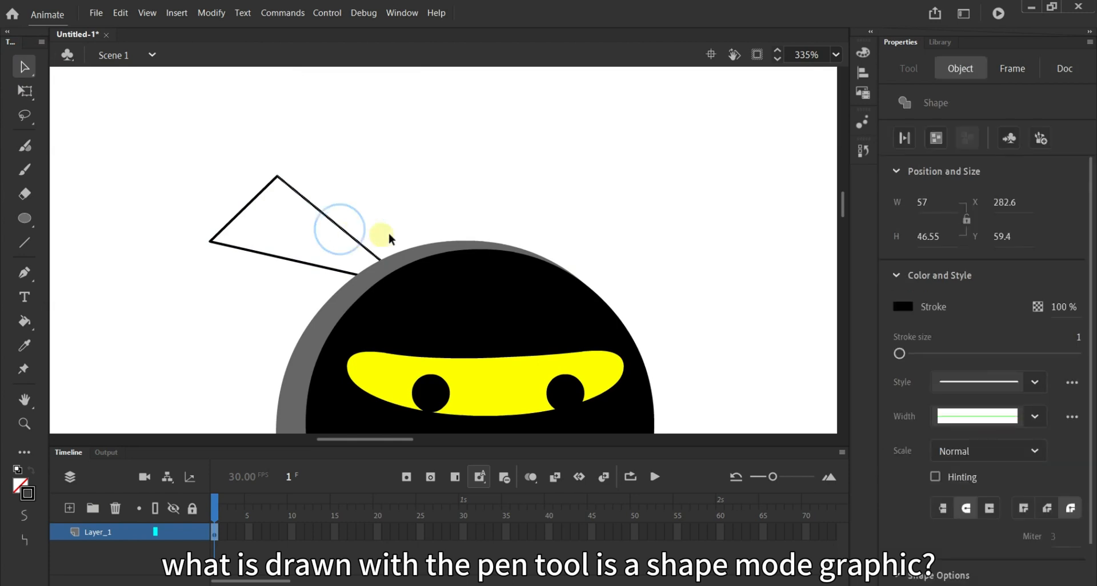
double_click(296, 190)
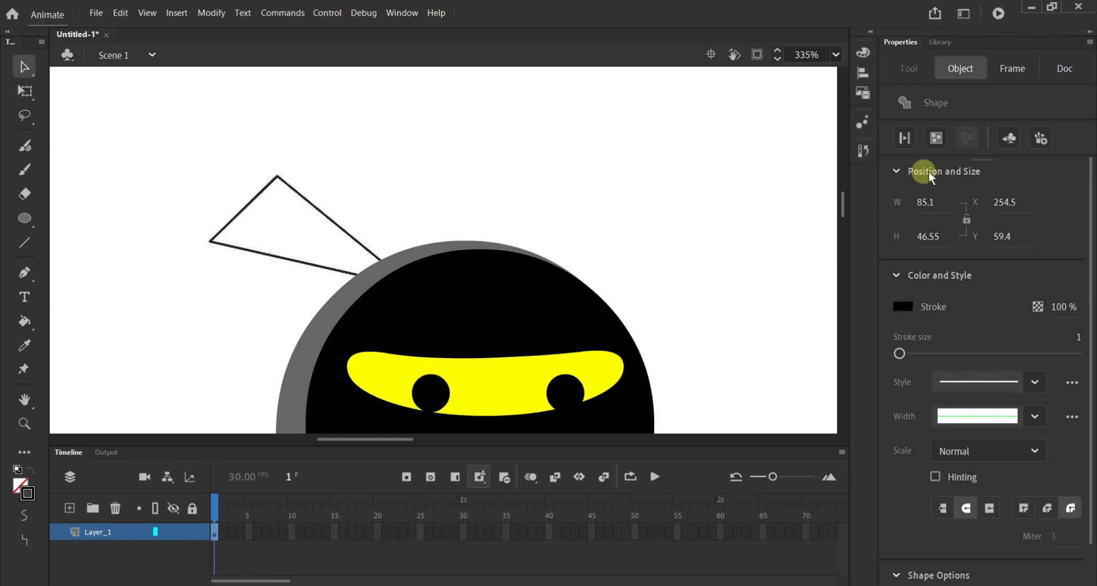
left_click(936, 137)
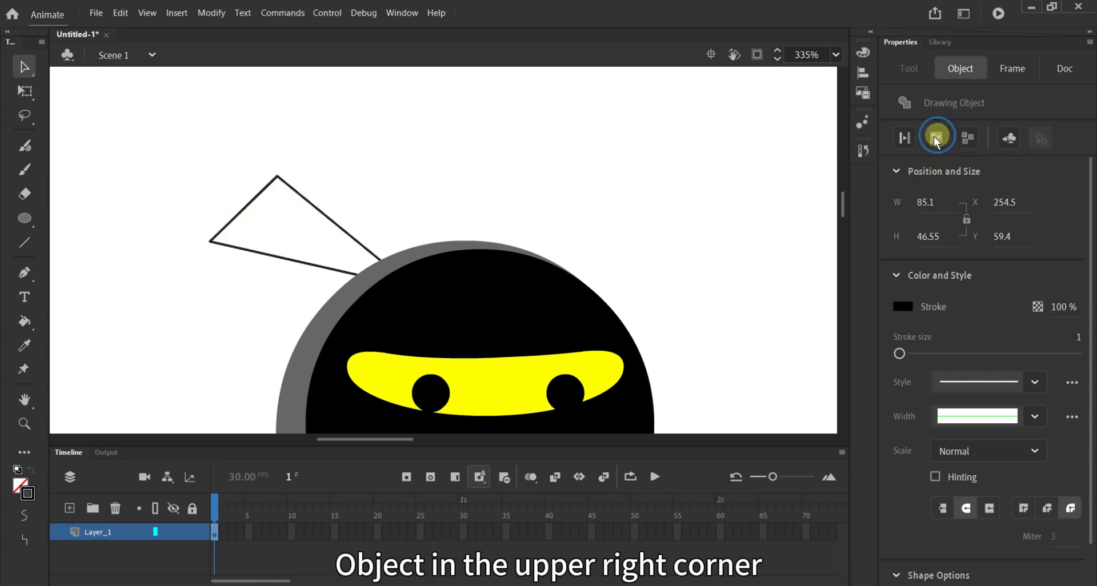
scroll(331, 271, "down", 1)
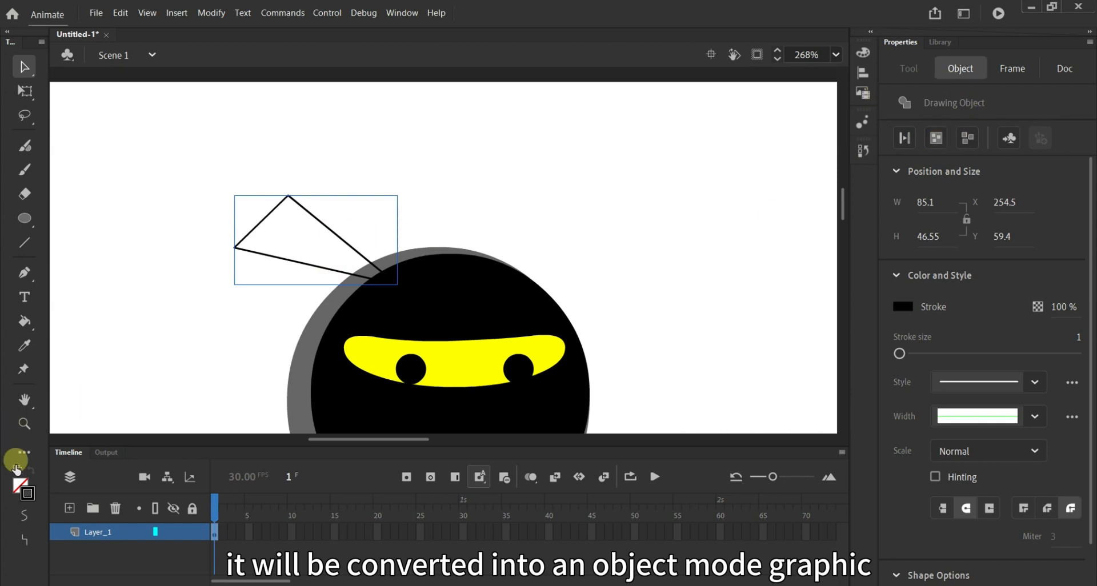
Fill the headband triangle with black and remove its stroke.
left_click(20, 487)
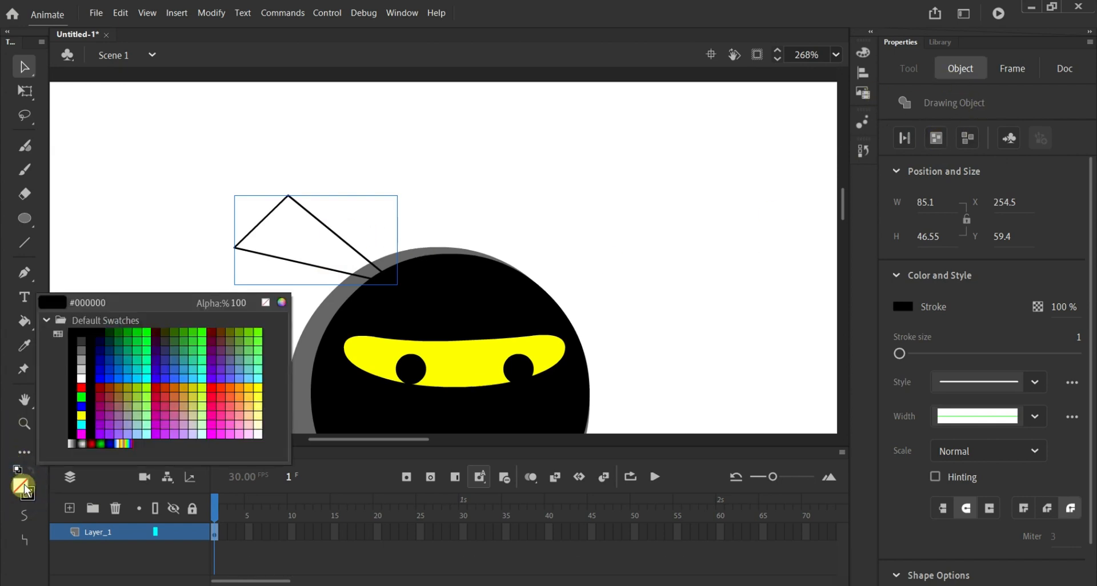
left_click(83, 333)
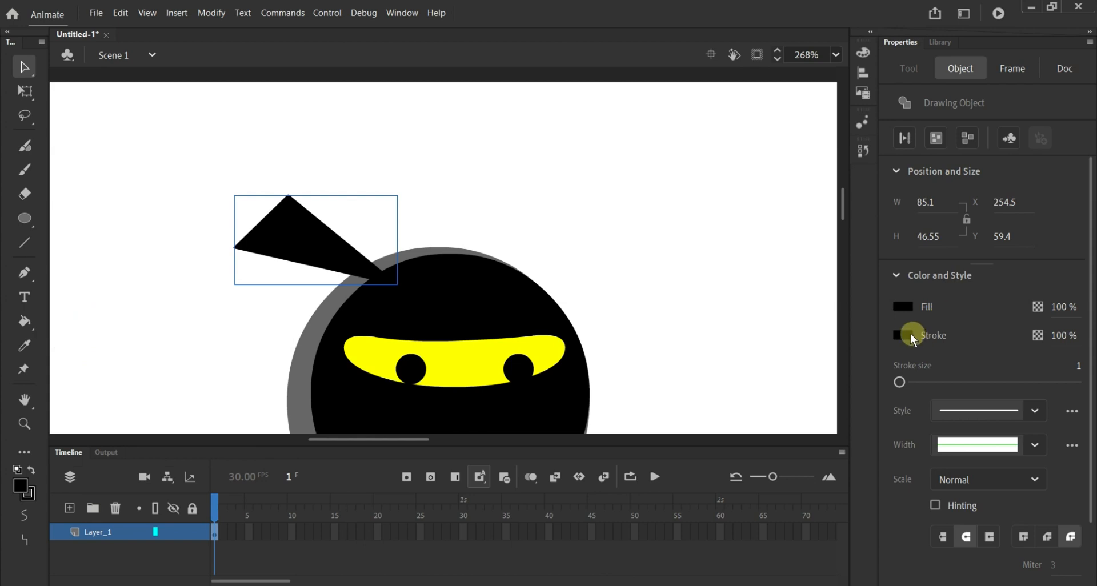
left_click(907, 336)
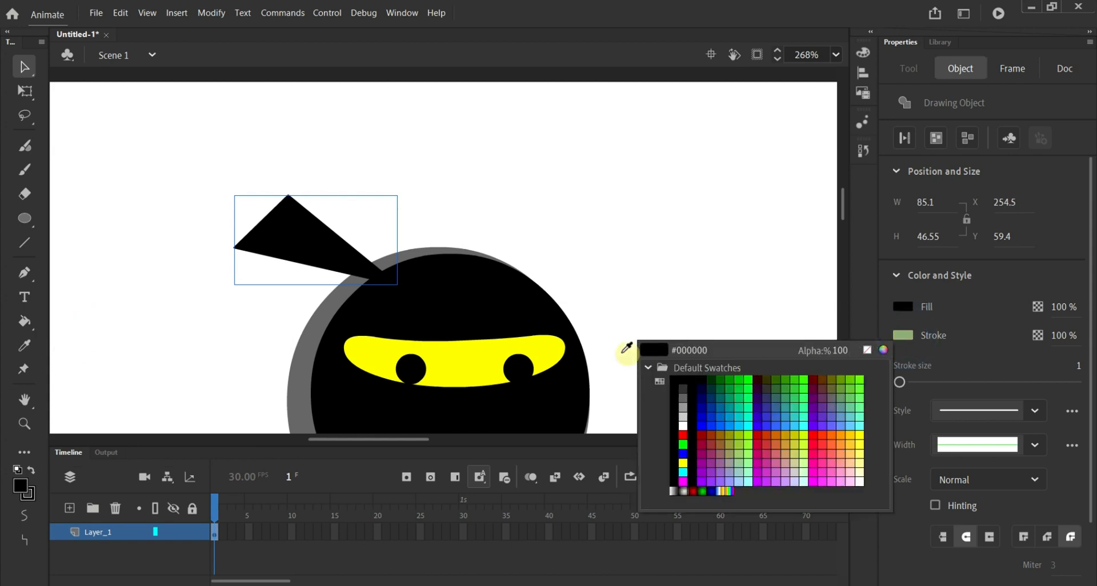
left_click(868, 350)
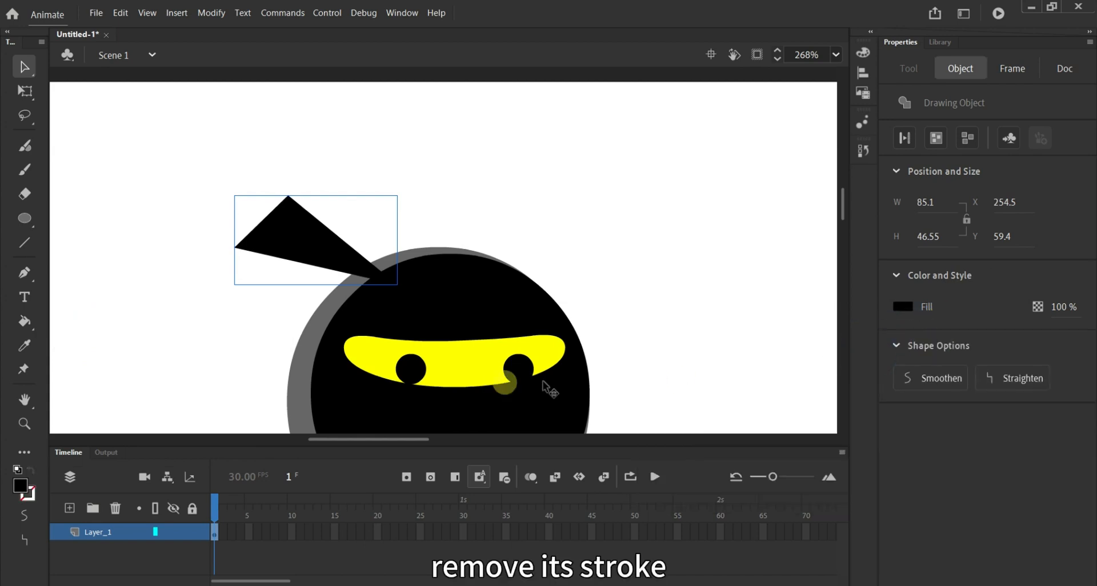
Shift the black headband triangle down to about Y 63.5, and duplicate it below to the left at about X 238, Y 92.
left_click(395, 281)
left_click(323, 253)
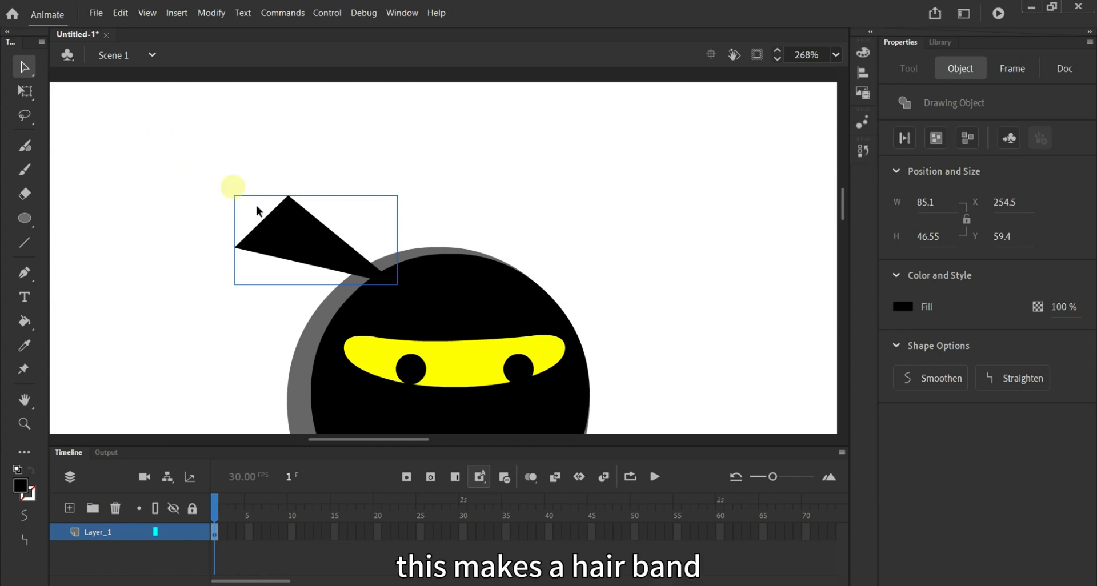
left_click_drag(316, 240, 315, 247)
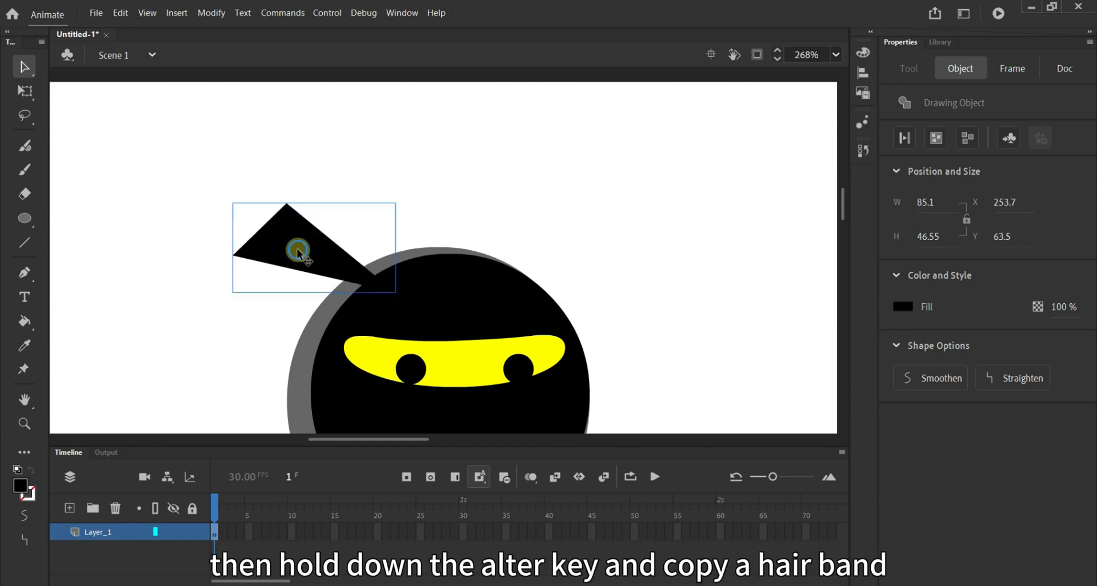
left_click_drag(297, 248, 266, 307, "alt")
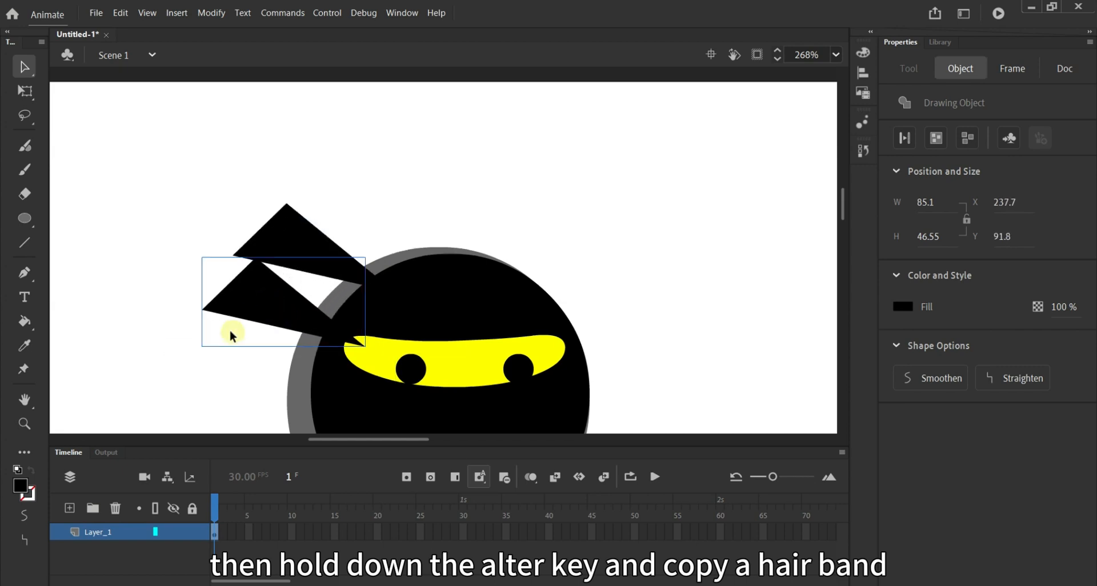
Rotate the duplicated headband tail about 45 degrees counterclockwise with Free Transform and place it below the first at about X 254, Y 105.
left_click(33, 95)
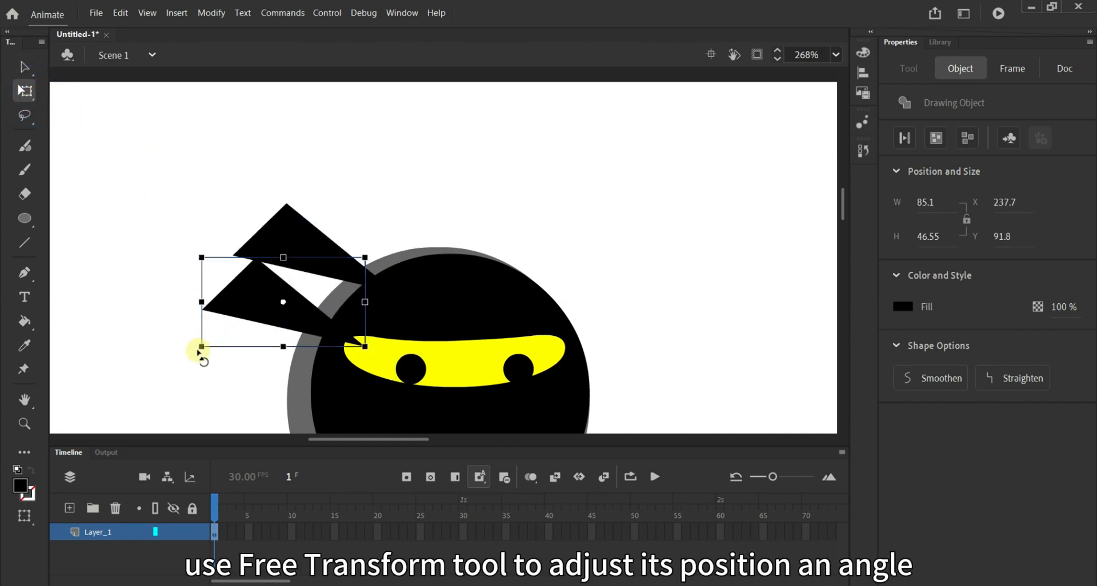
left_click_drag(201, 350, 261, 379)
left_click_drag(289, 302, 299, 304)
left_click(255, 211)
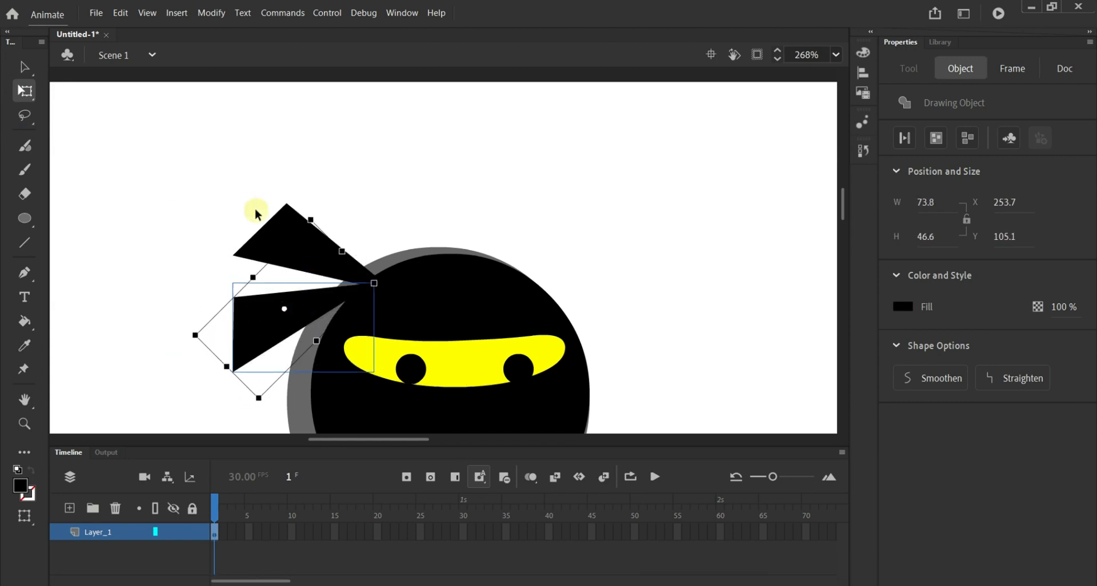
Draw a black upright rectangle just below the head with the Rectangle tool as the body, slightly narrower than the head.
scroll(505, 307, "down", 2)
scroll(505, 307, "down", 2)
scroll(576, 343, "down", 3)
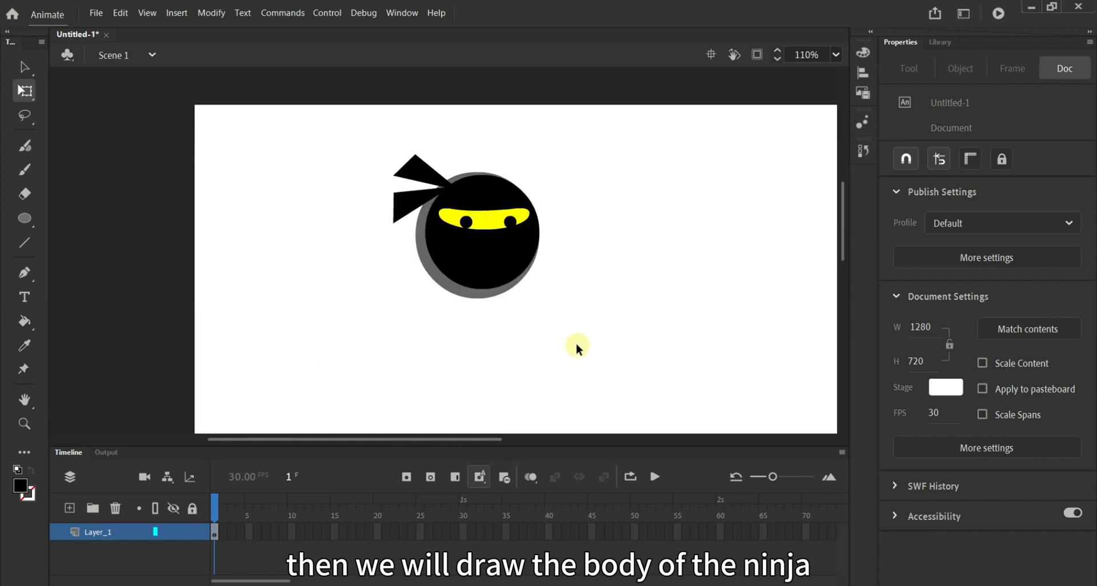
left_click_drag(32, 224, 146, 215)
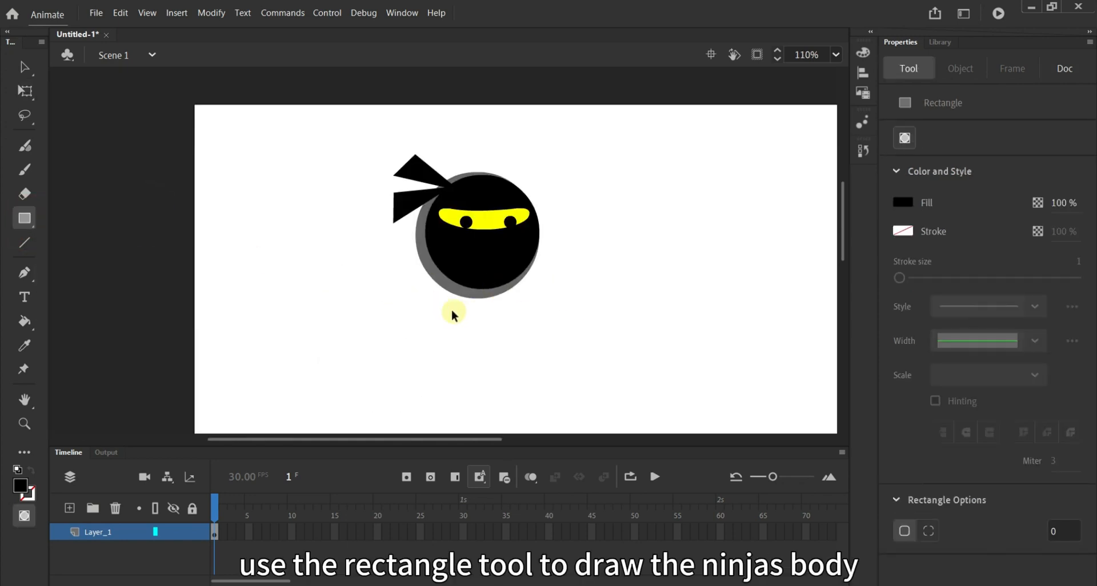
scroll(451, 314, "down", 1)
scroll(452, 314, "down", 2)
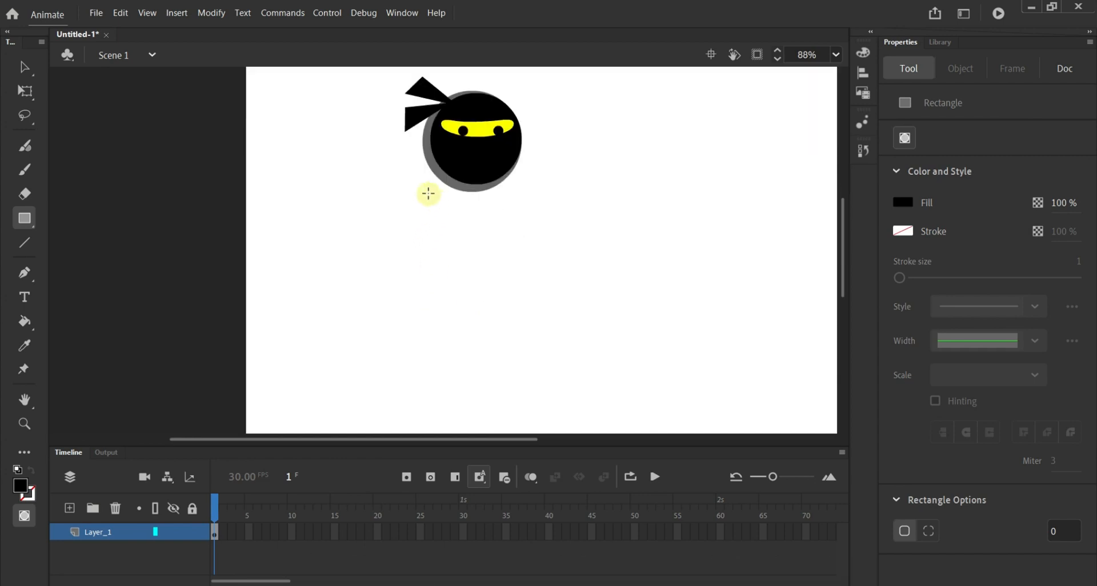
left_click_drag(428, 194, 519, 305)
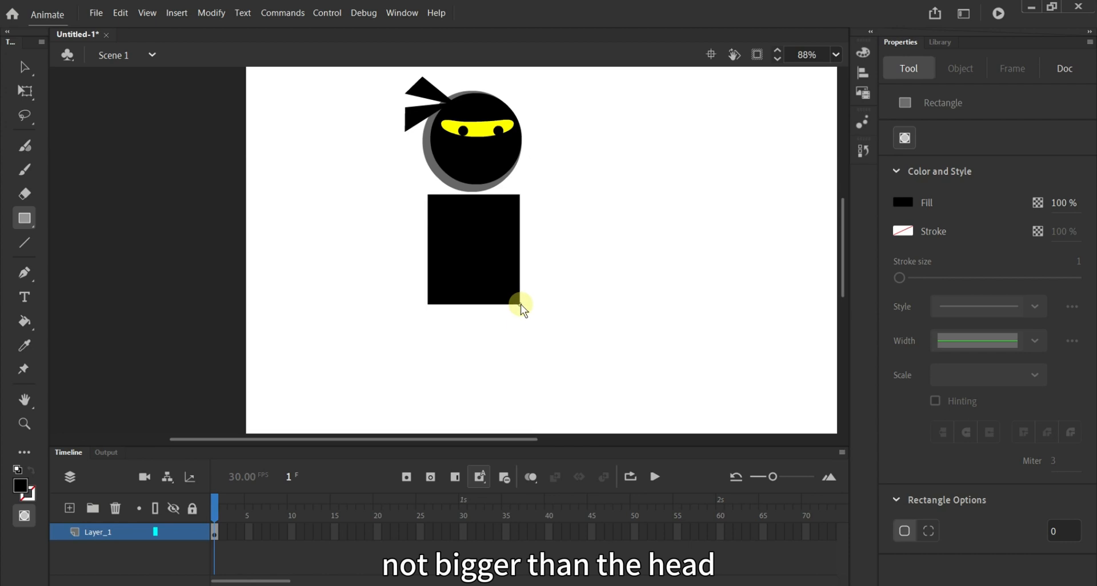
Move the body rectangle slightly down and left, and bend its left, top and bottom edges outward and its right edge inward.
left_click(25, 71)
left_click_drag(451, 209, 425, 229)
left_click(522, 245)
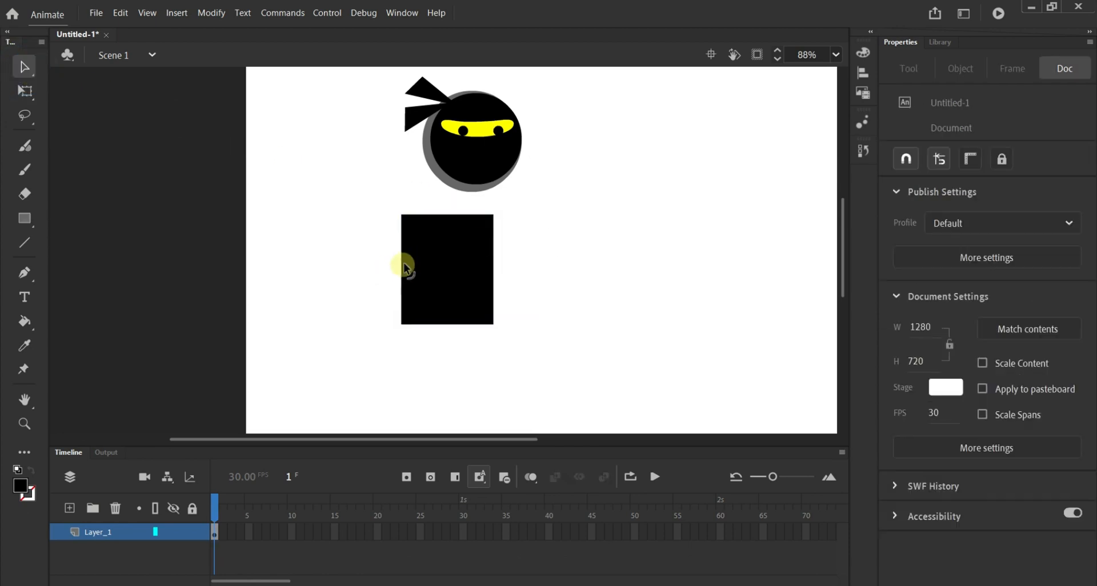
left_click_drag(403, 266, 379, 273)
left_click_drag(494, 273, 460, 268)
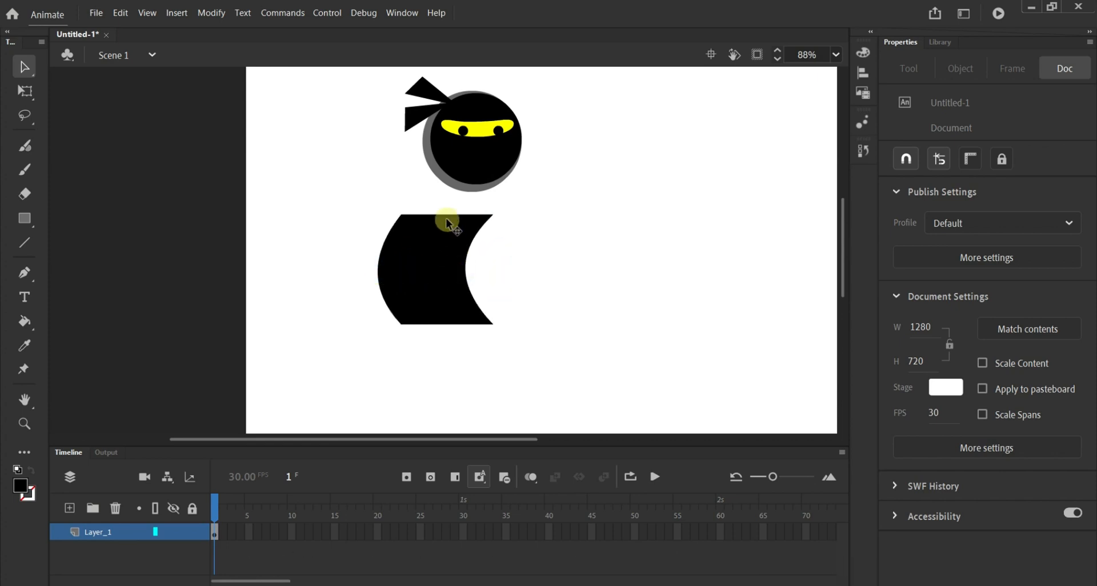
left_click_drag(445, 214, 446, 206)
left_click_drag(447, 324, 450, 324)
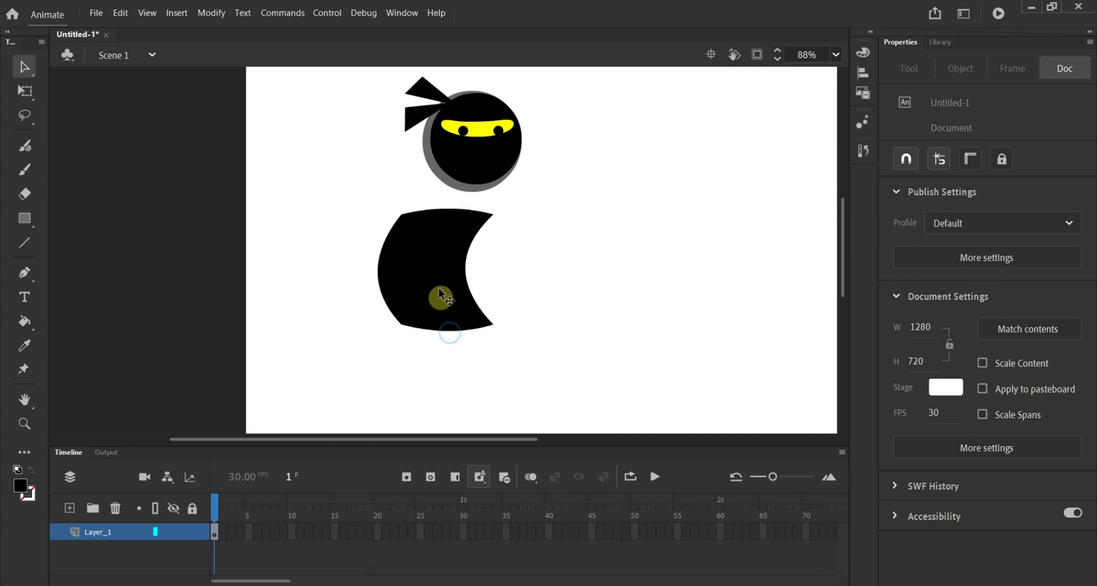
Move the curved body up under the head to about X 226, Y 210, and send it to the back.
mouse_move(437, 285)
left_mouse_down()
mouse_move(452, 277)
mouse_move(447, 241)
mouse_move(436, 265)
mouse_move(443, 223)
left_mouse_up()
right_click(444, 222)
mouse_move(516, 419)
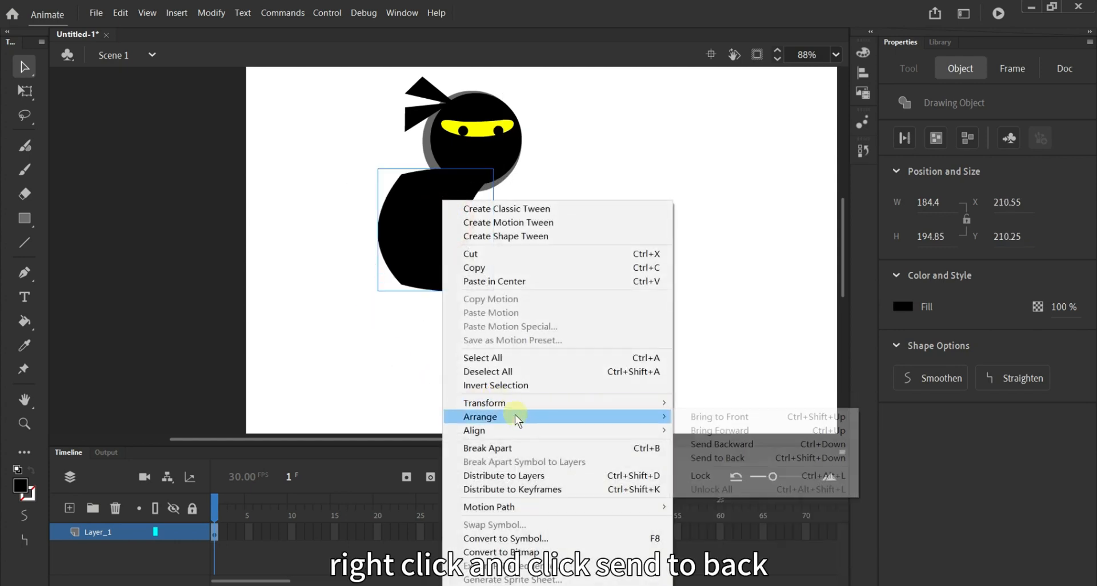
left_click(740, 458)
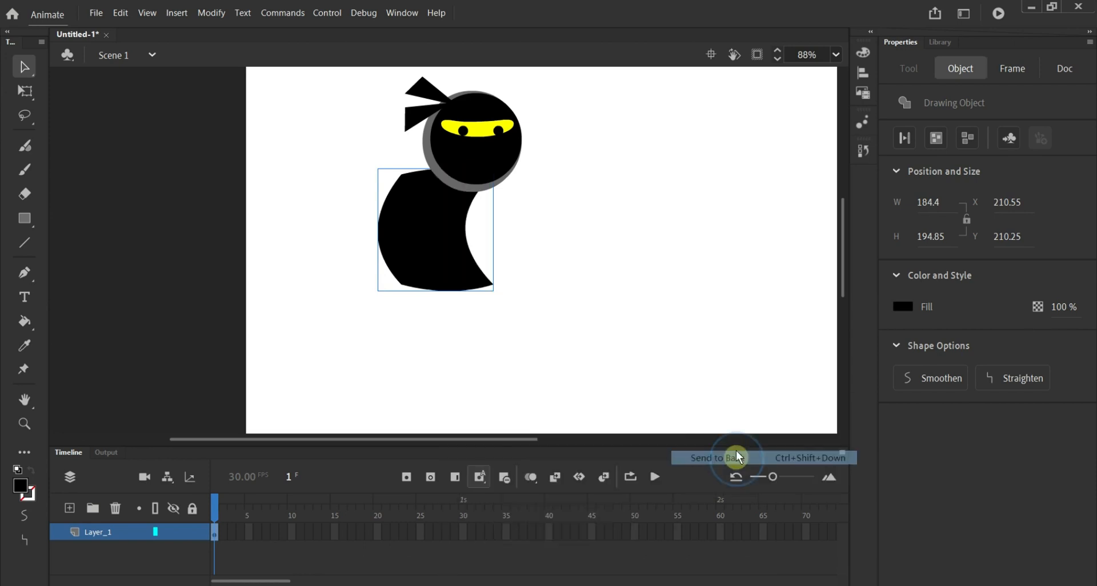
left_click_drag(409, 238, 420, 239)
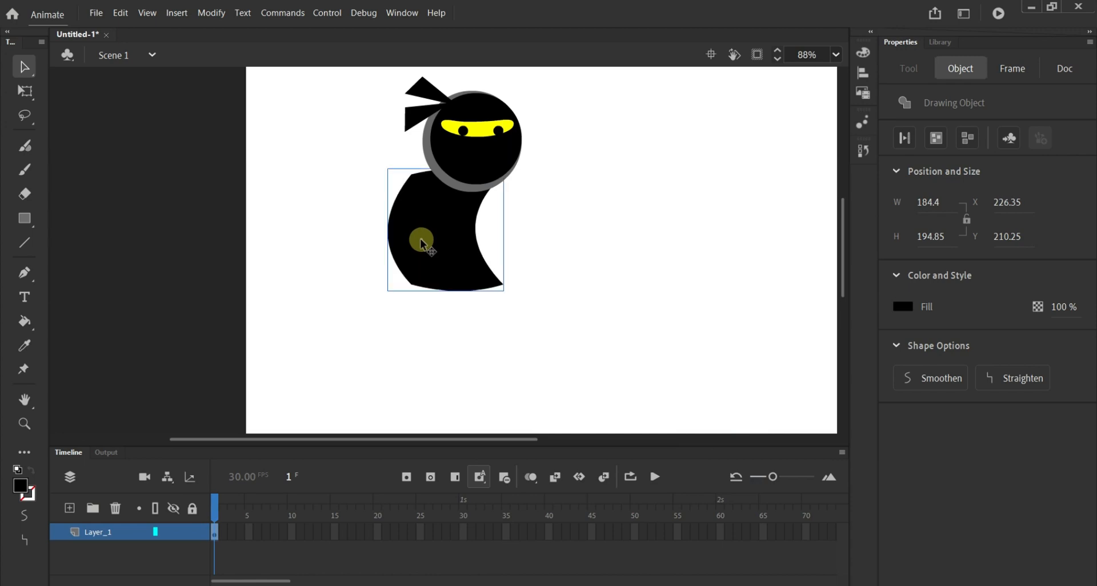
left_click(353, 299)
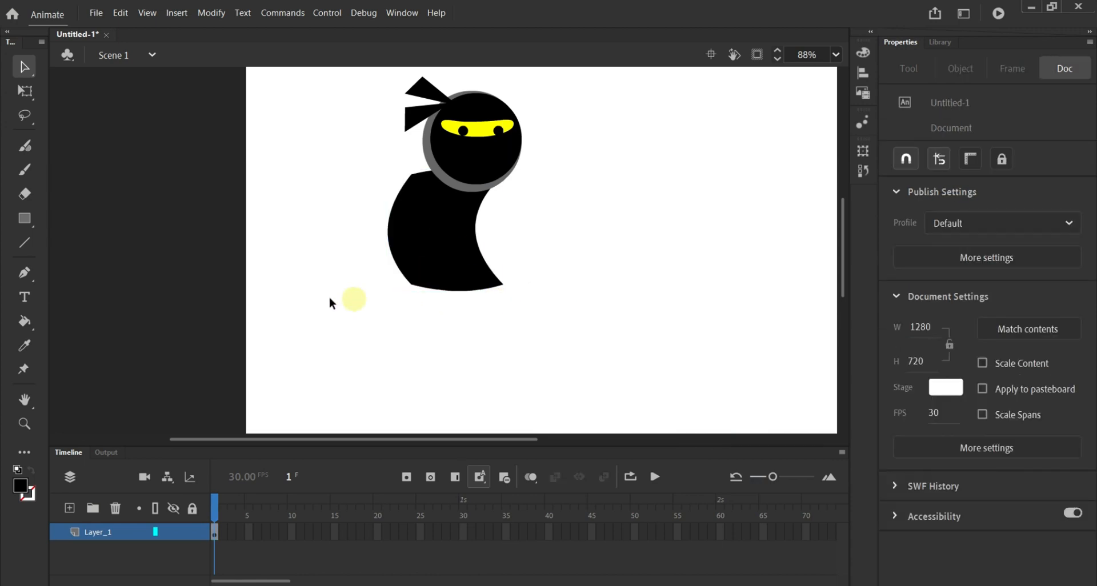
Draw a black rectangle about 45 by 143 px right of the body as an arm, and rotate it about 45 degrees clockwise.
left_click(21, 221)
left_click_drag(593, 187, 617, 276)
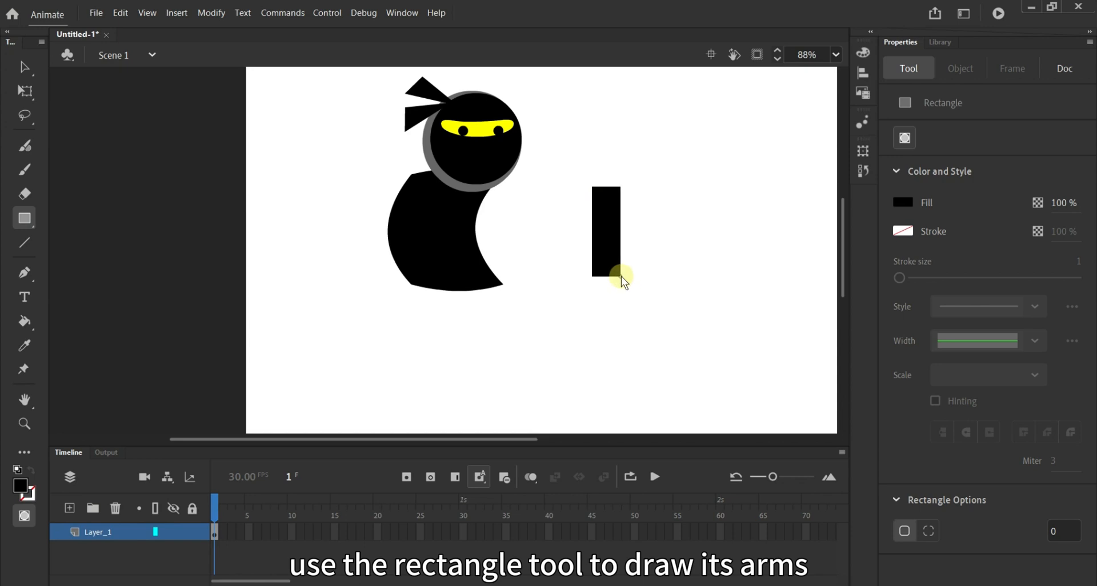
left_click(25, 93)
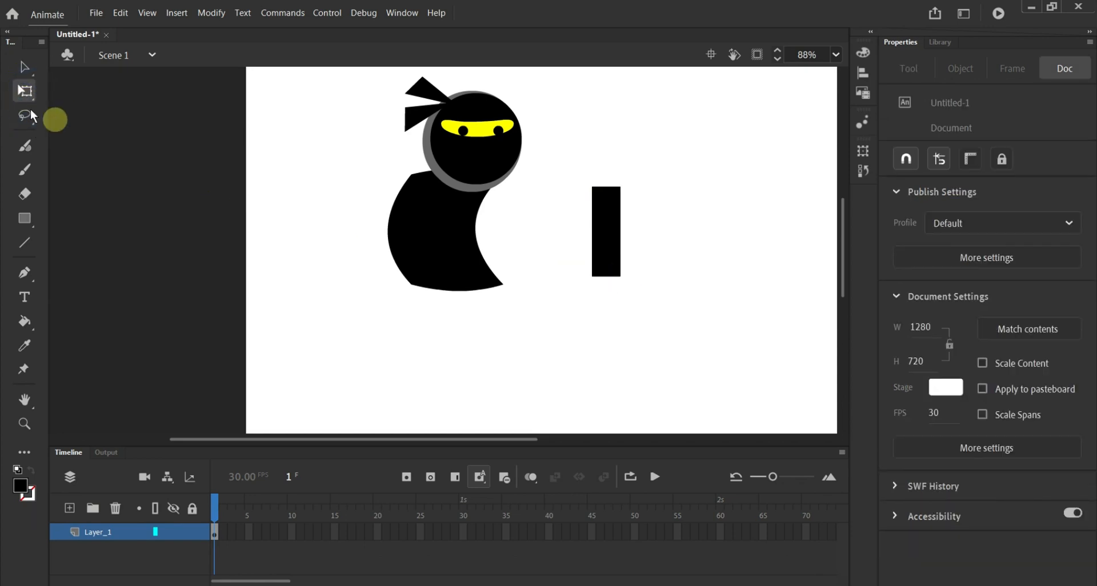
left_click(611, 246)
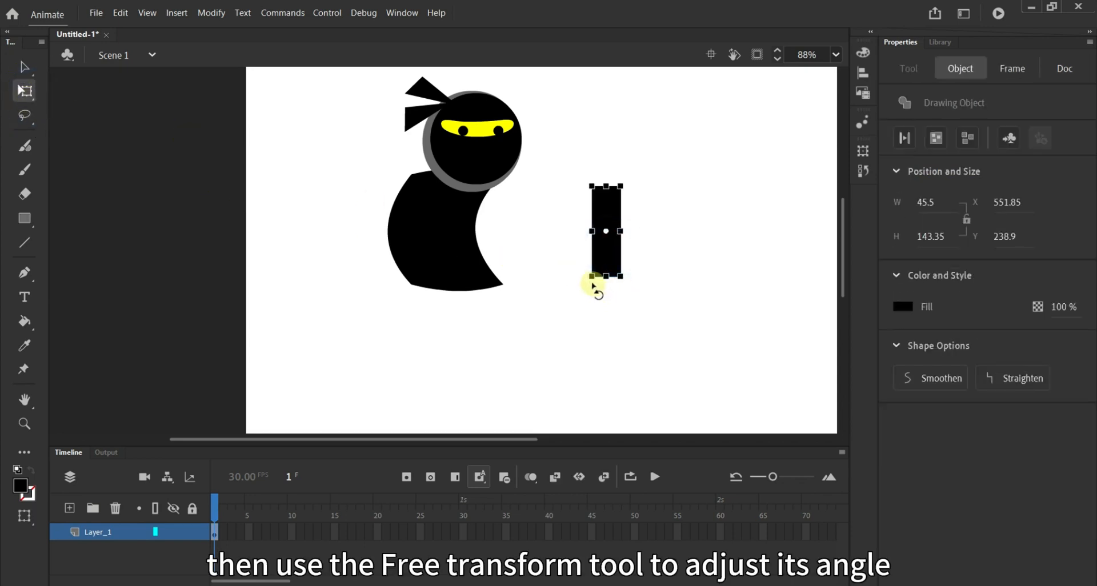
left_click_drag(590, 282, 561, 267)
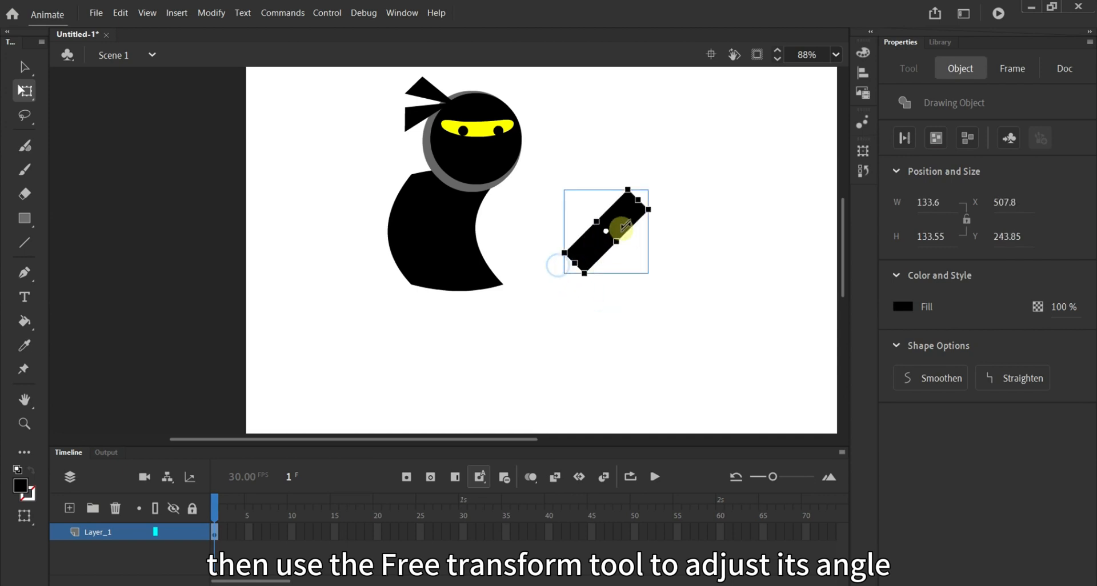
Lengthen the tilted arm rectangle with Free Transform and place it slightly lower, still right of the body.
left_click_drag(632, 210, 616, 237)
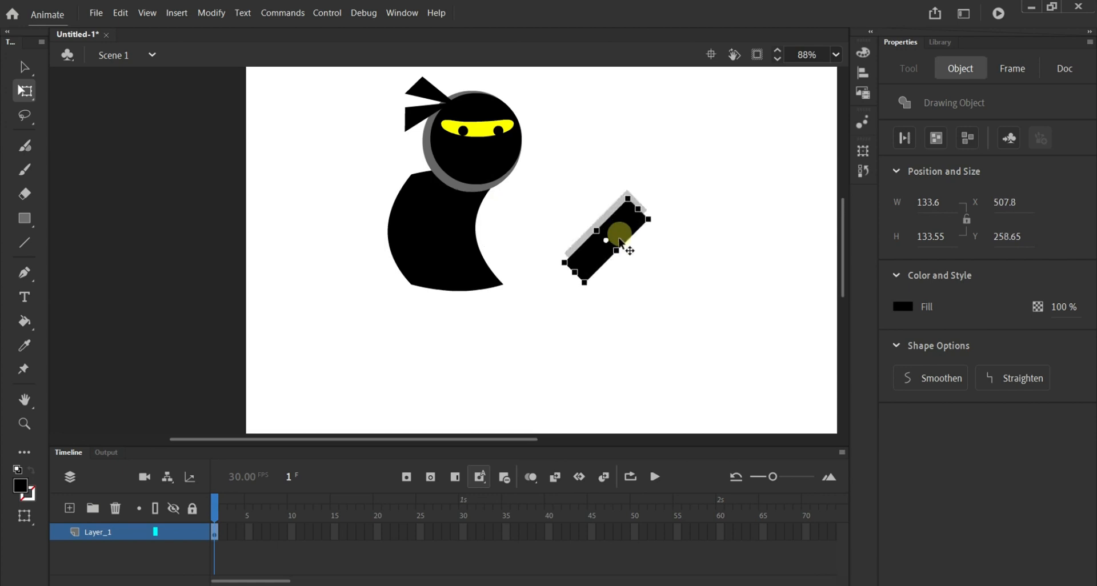
left_click_drag(574, 273, 578, 251)
left_click_drag(511, 326, 607, 247)
left_click(642, 194)
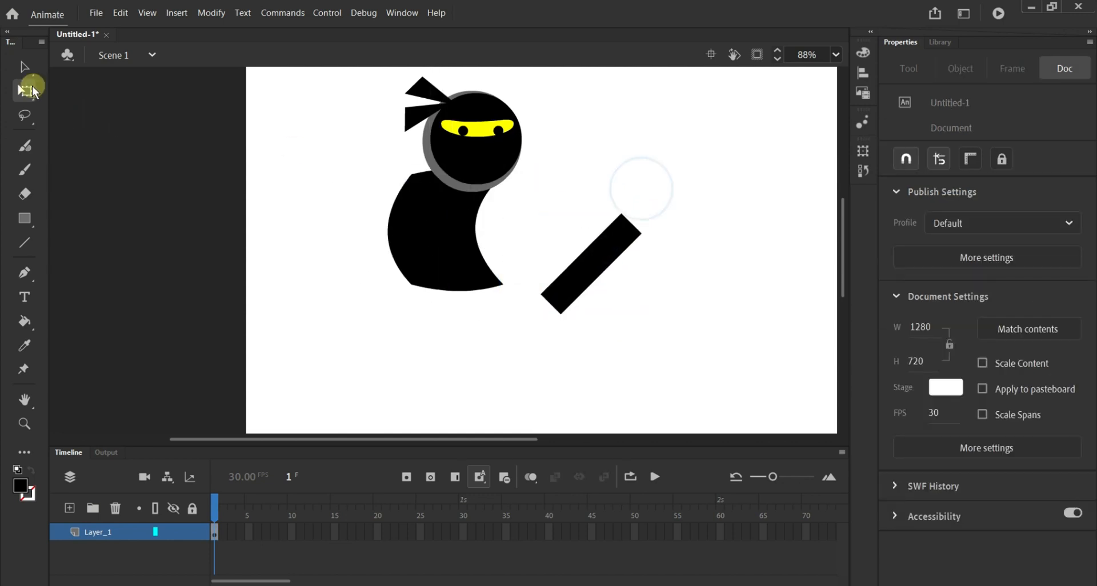
Bend the arm's long sides toward the upper left into a curved arm, and attach it to the body's left side at about X 189, Y 210.
left_click(25, 67)
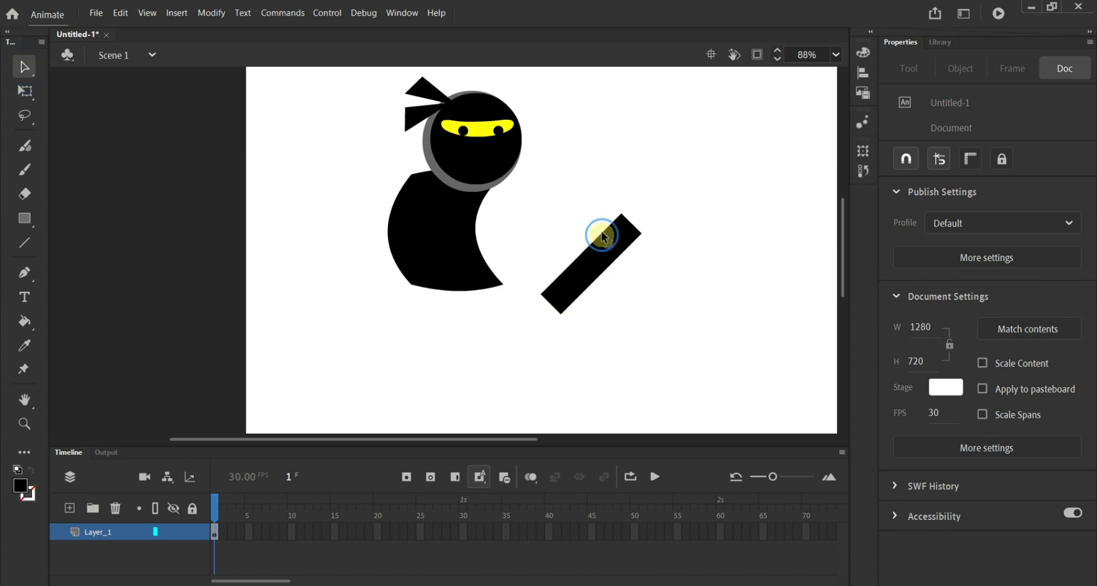
left_click_drag(600, 233, 588, 196)
left_click_drag(627, 249, 597, 218)
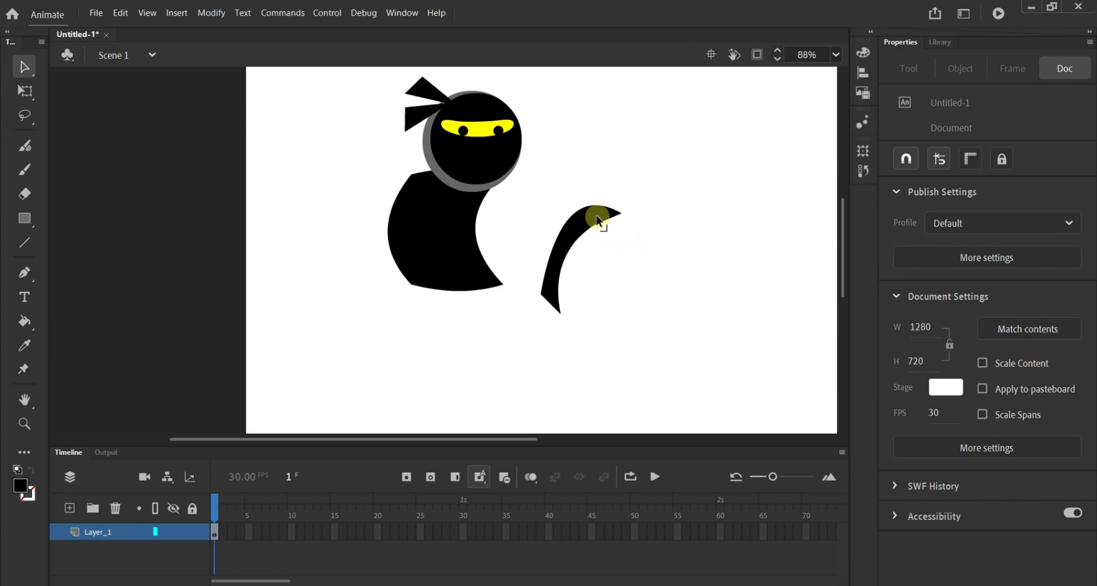
left_click(561, 282)
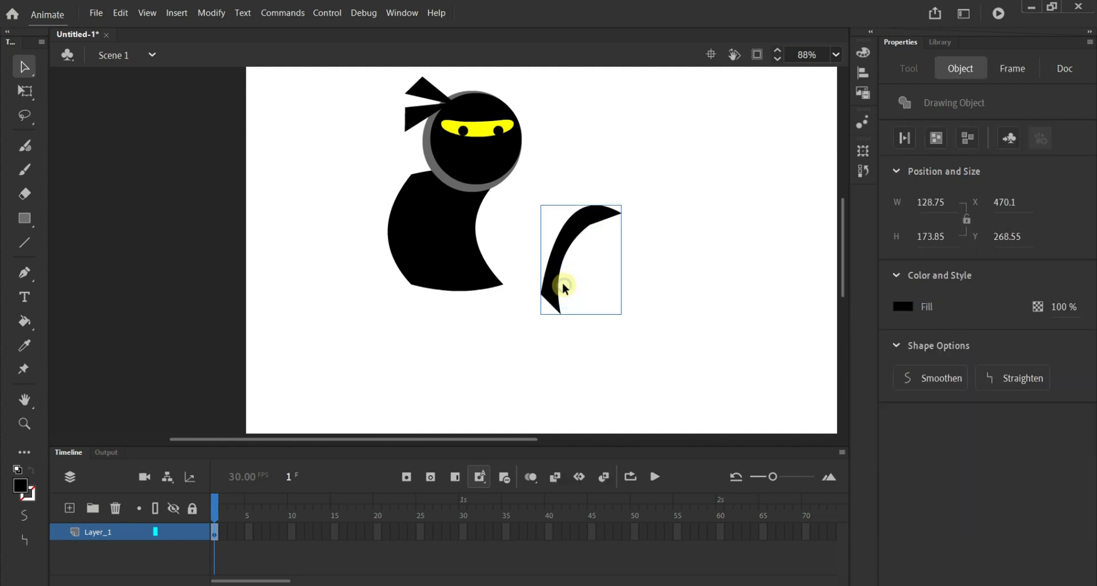
left_click(684, 280)
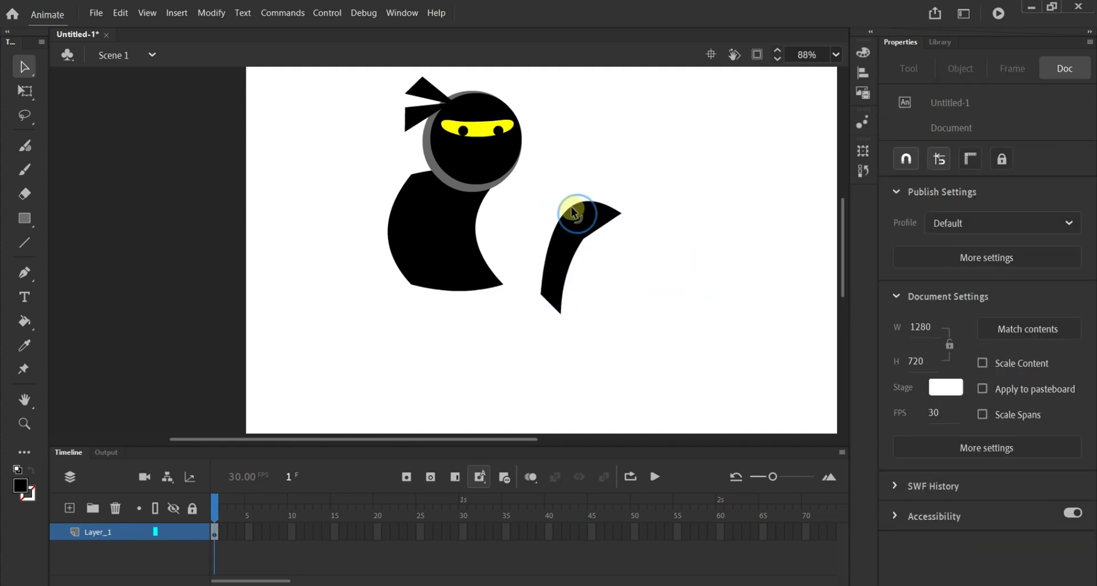
left_click_drag(572, 207, 400, 195)
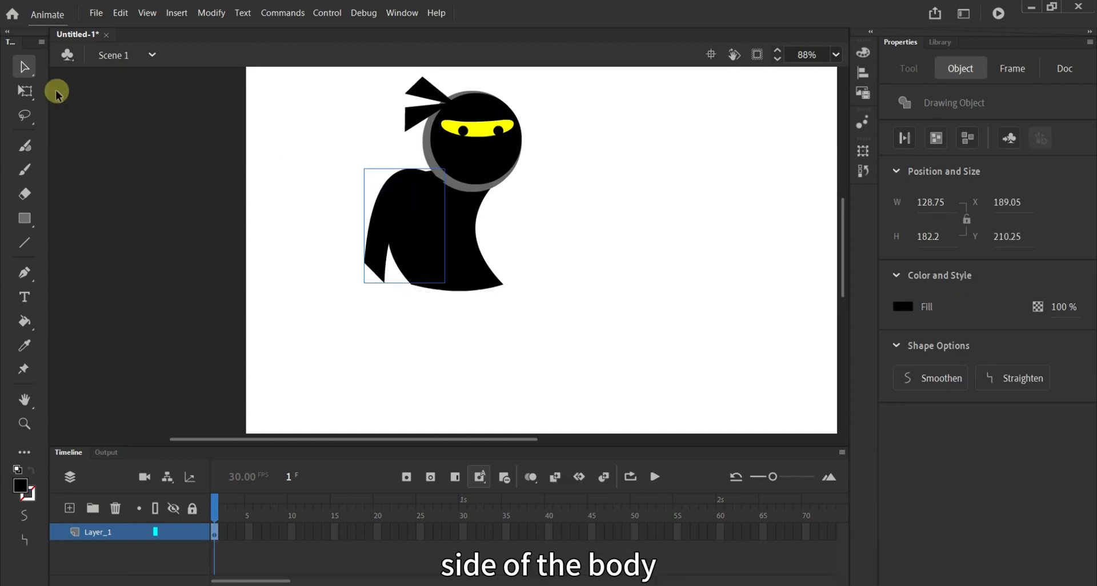
Rotate the attached left arm clockwise to about 67 degrees so its lower end swings away from the body.
left_click(24, 90)
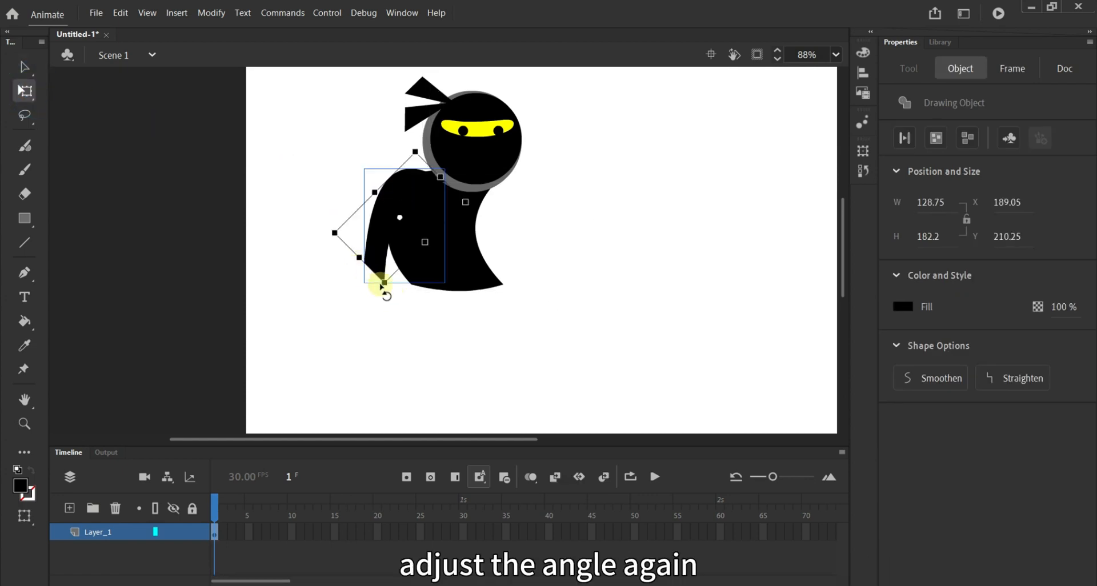
left_click_drag(379, 284, 355, 284)
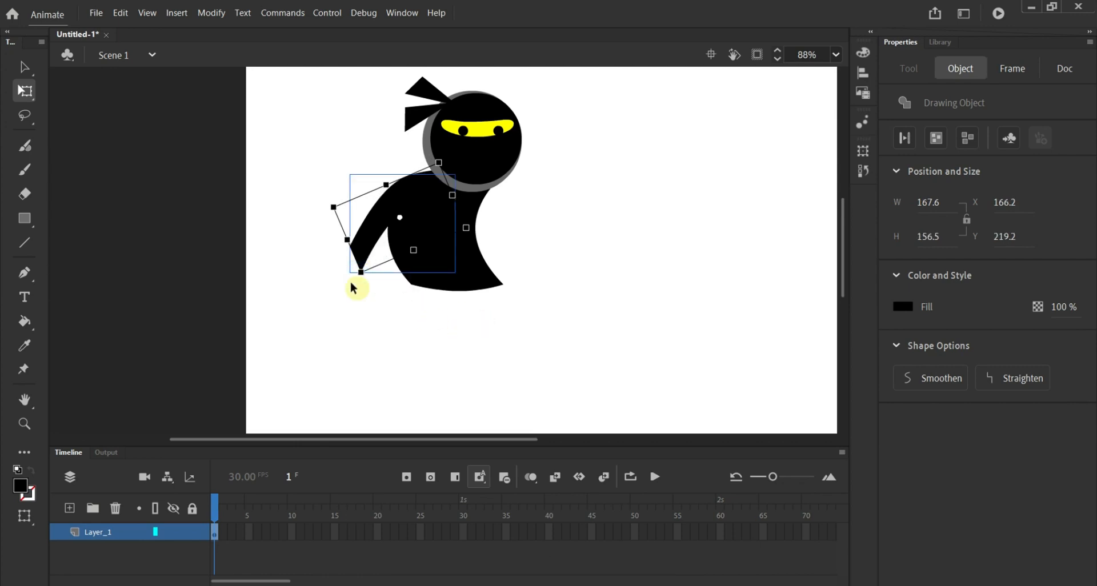
left_click(24, 67)
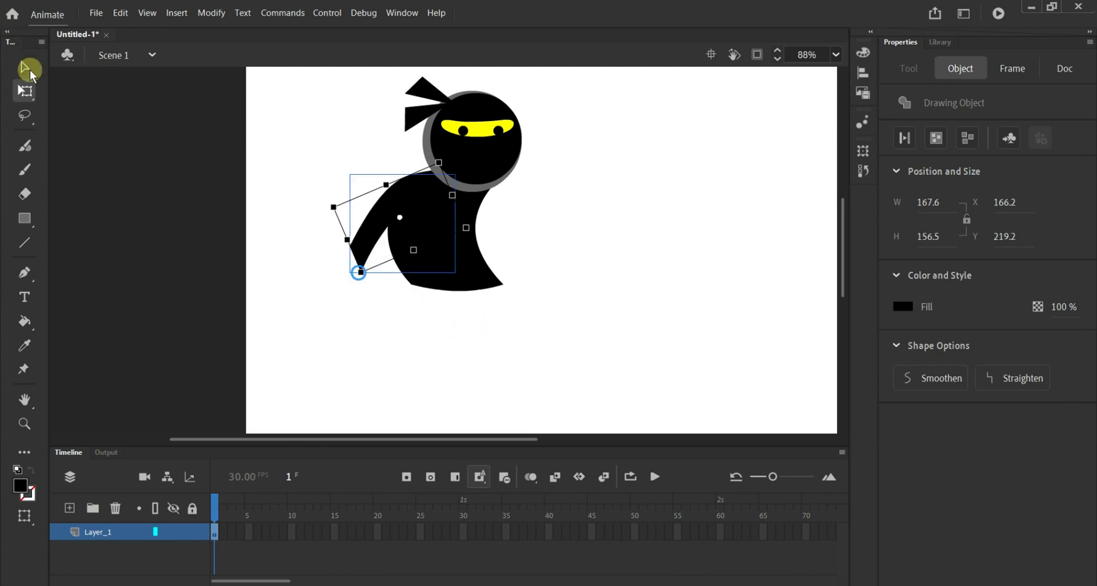
left_click(388, 324)
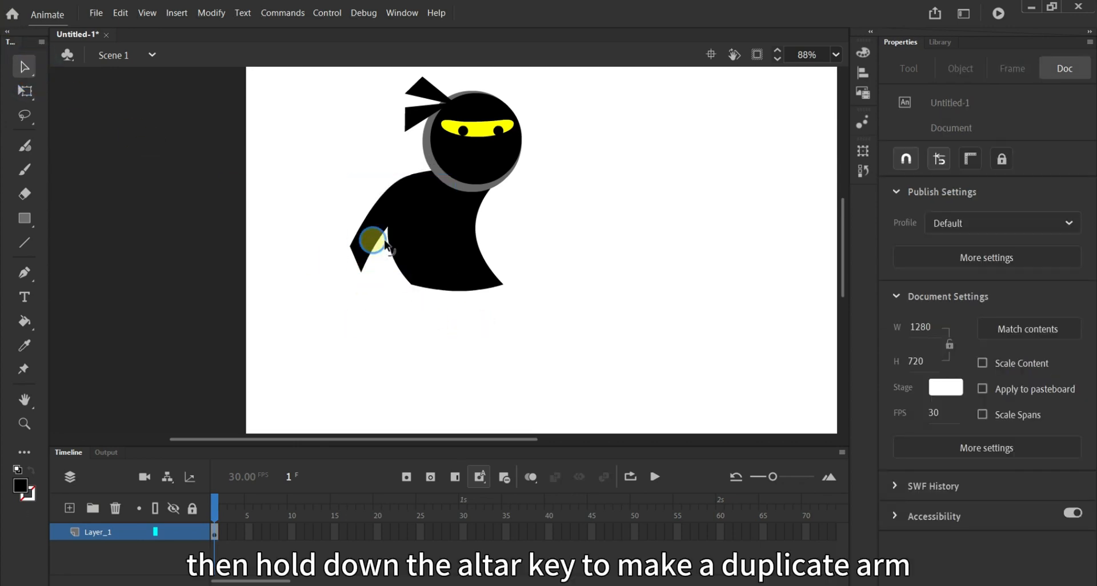
Duplicate the arm into the empty area right of the body and mirror it with a scale width of -100%.
left_click_drag(386, 246, 599, 299)
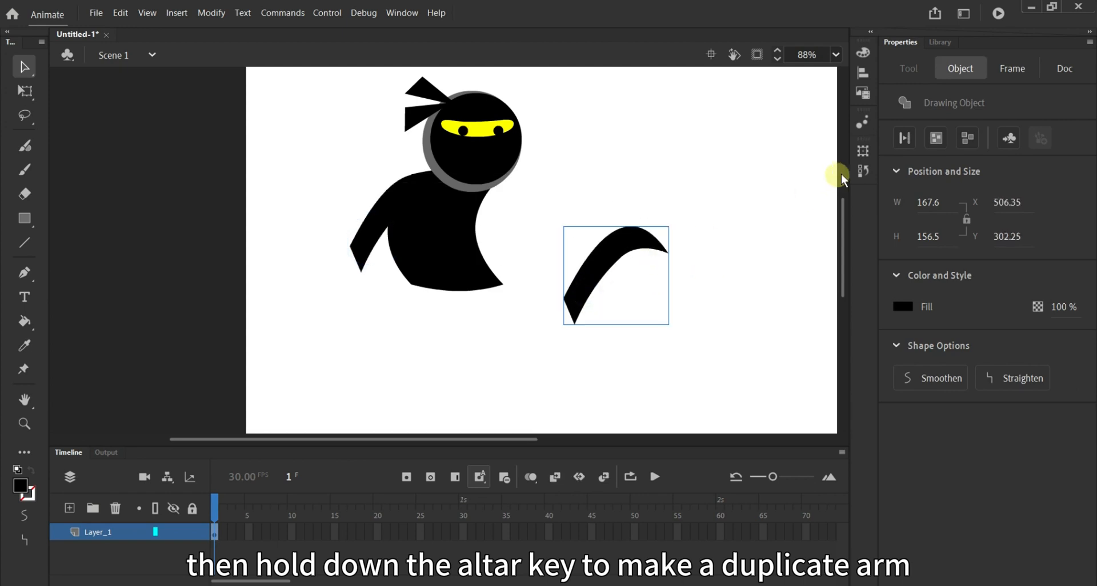
left_click(863, 151)
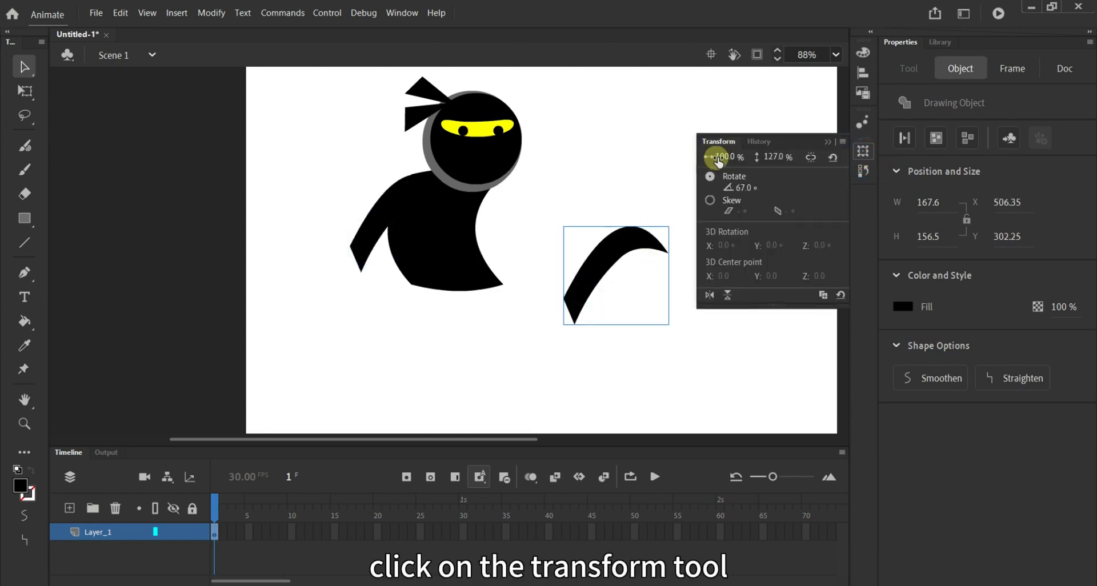
left_click(719, 160)
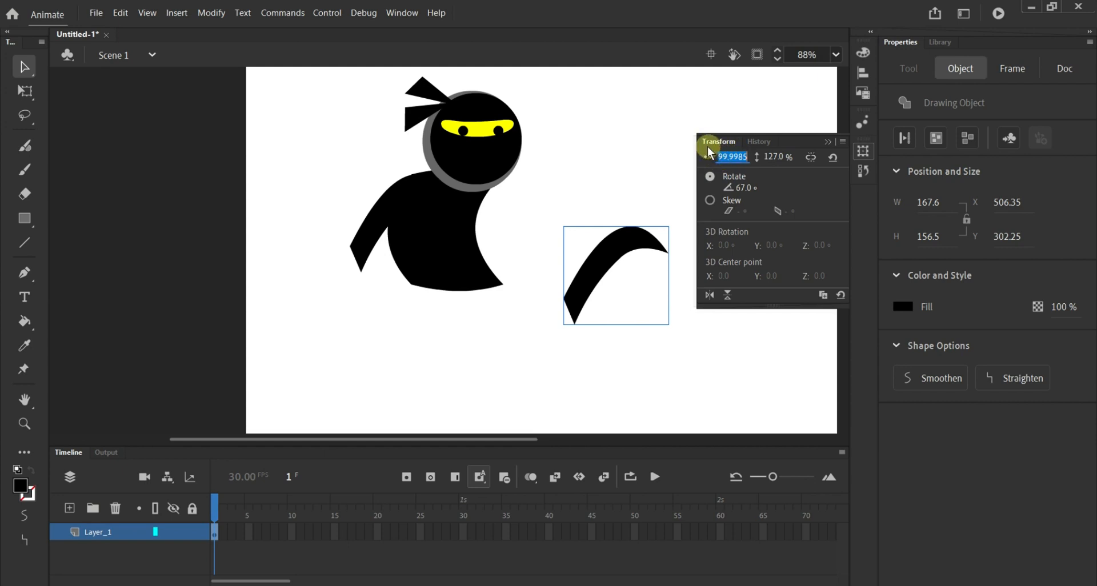
left_click(718, 156)
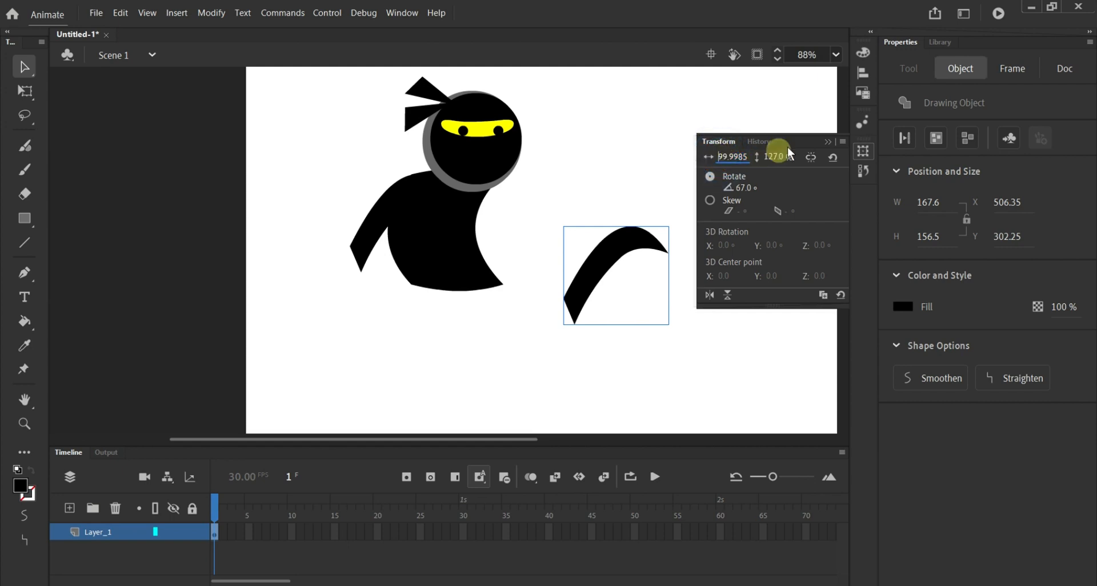
type("-")
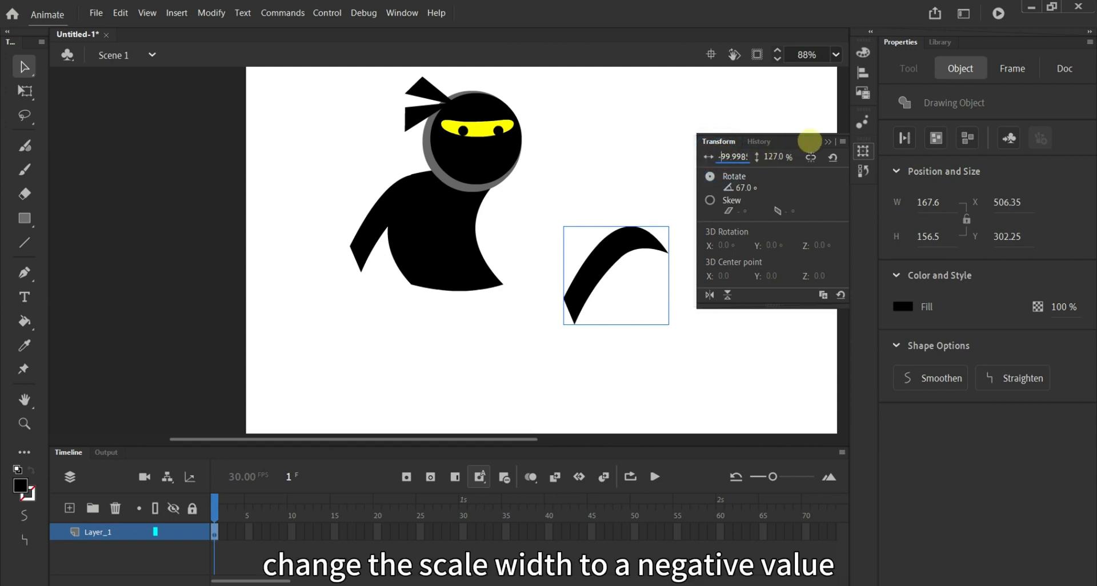
key("Return")
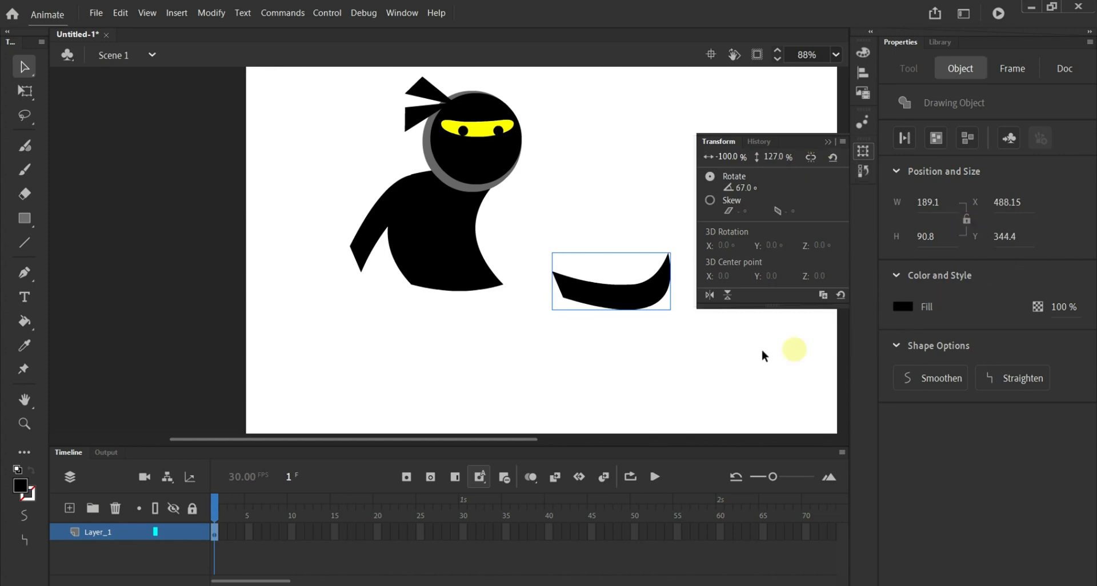
left_click(708, 342)
Rotate the mirrored arm downward with Free Transform and attach it to the body's right shoulder.
left_click(649, 298)
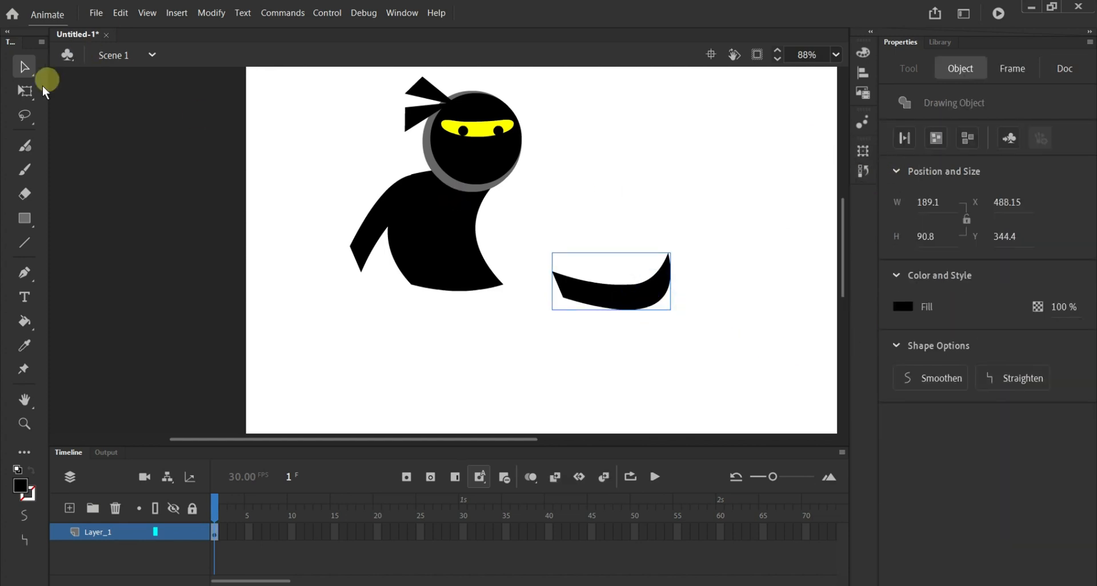
left_click(24, 90)
left_click_drag(693, 289, 516, 220)
left_click(23, 66)
left_click(547, 252)
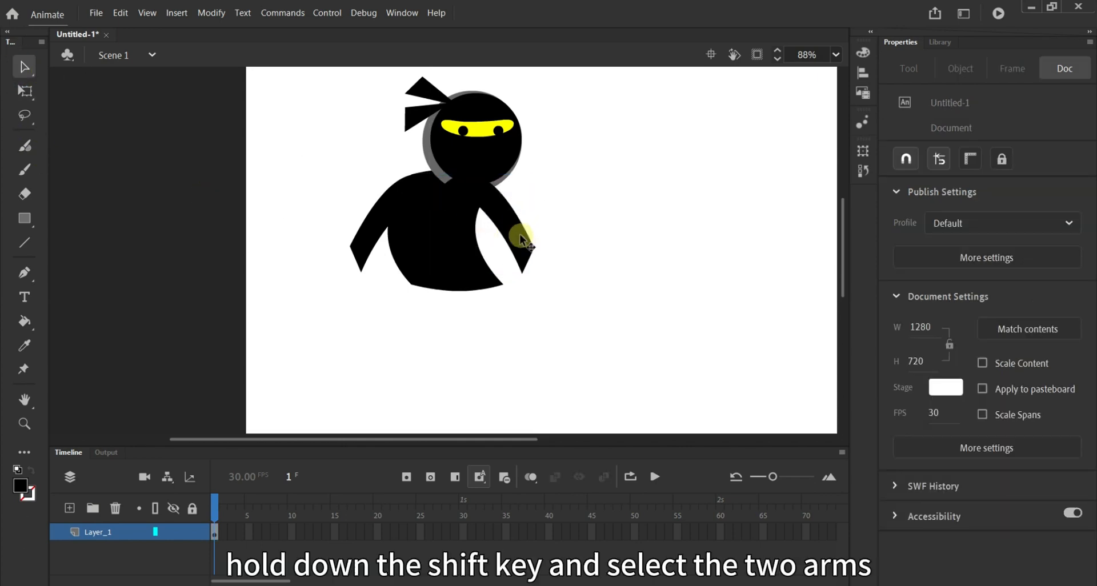
Send both arms to the back and curve their lower ends outward into rounded hands.
left_click(520, 234)
left_click(362, 247, "shift")
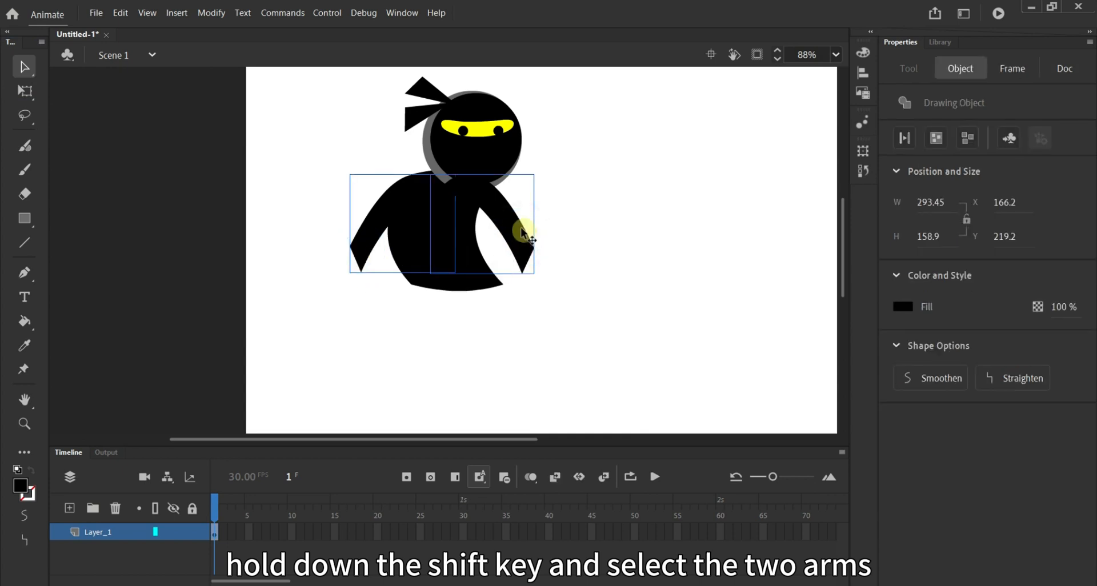
right_click(512, 228)
mouse_move(566, 416)
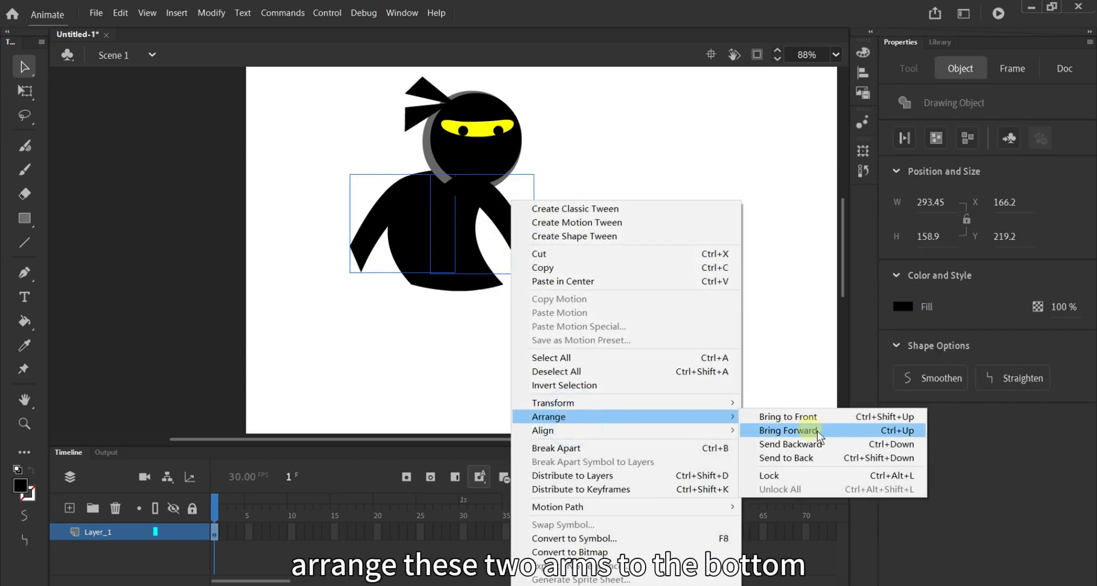
left_click(822, 457)
left_click(659, 348)
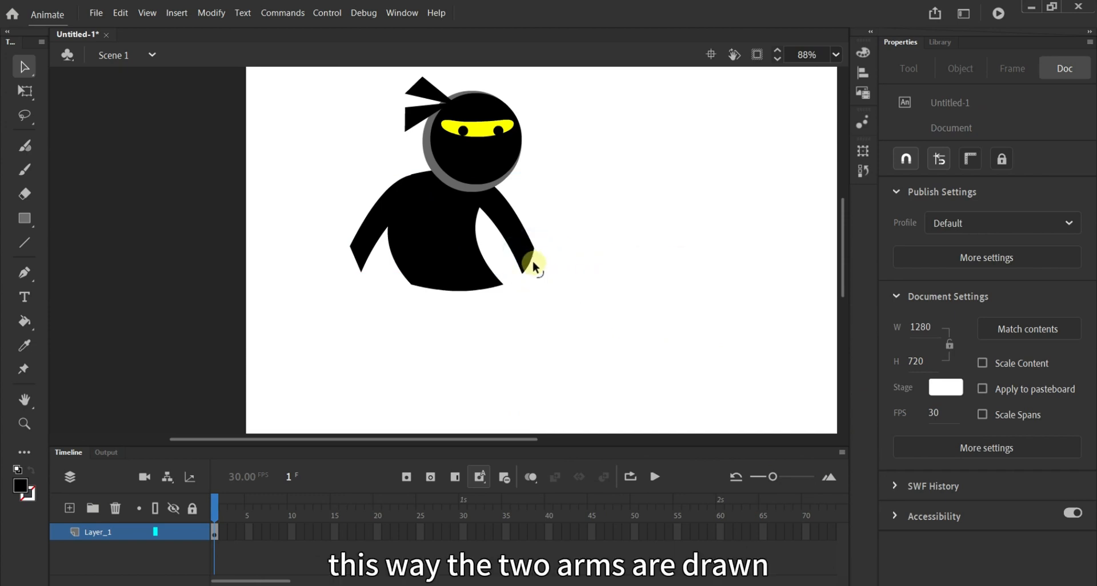
left_click_drag(537, 265, 538, 269)
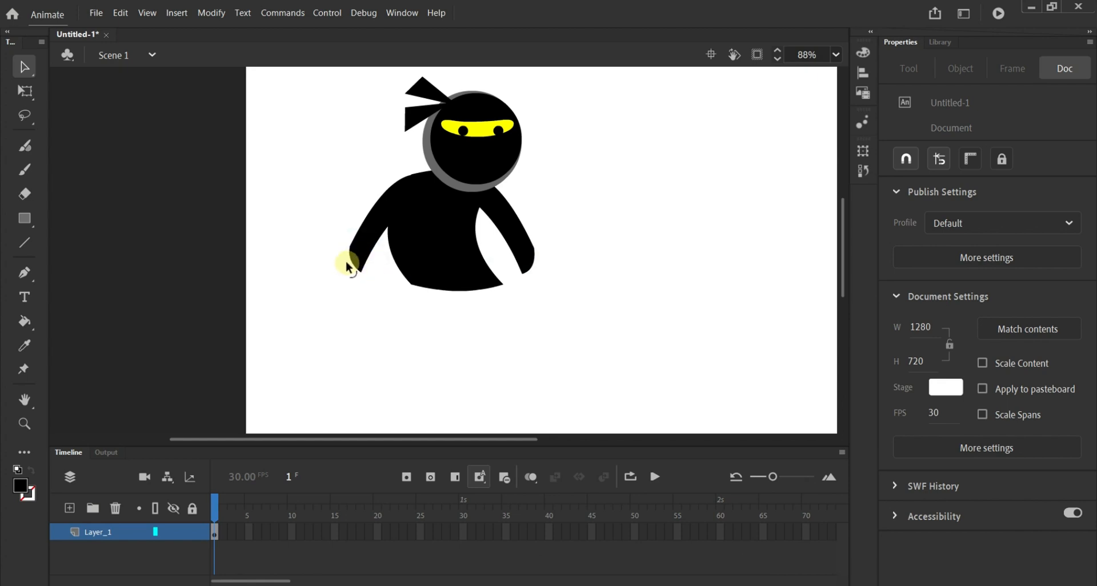
Draw a small black upright rectangle right of the body and shape it into a curved leg with a narrower top and rounded foot.
left_click(18, 225)
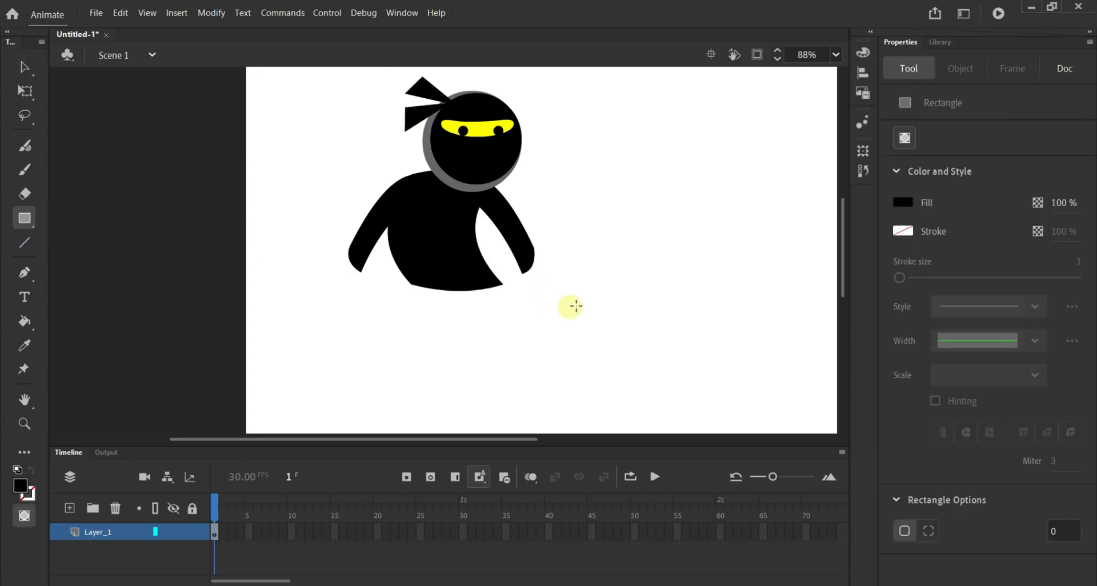
left_click_drag(579, 294, 611, 342)
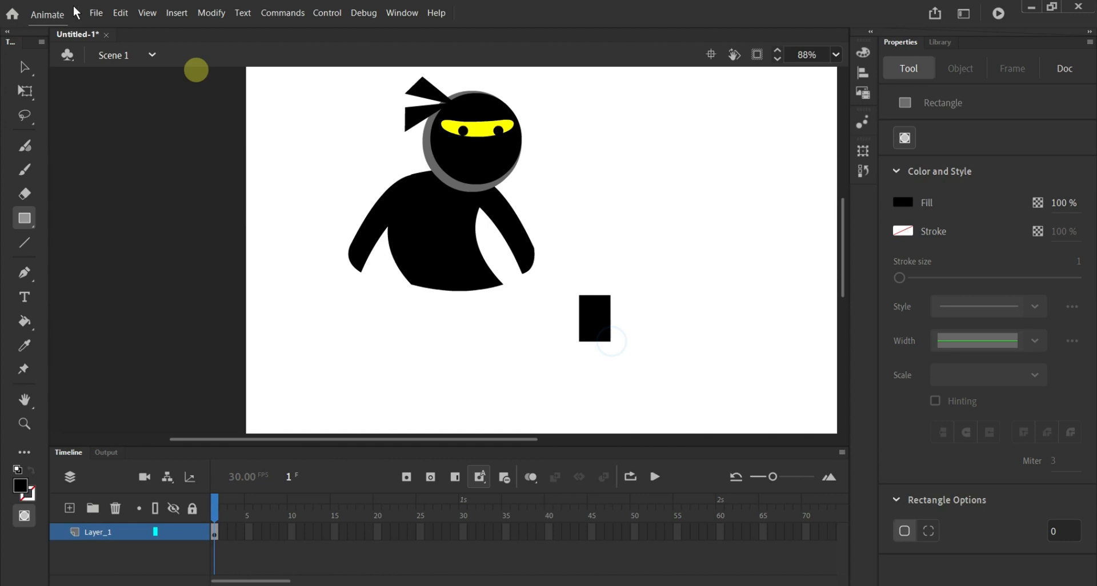
left_click(24, 67)
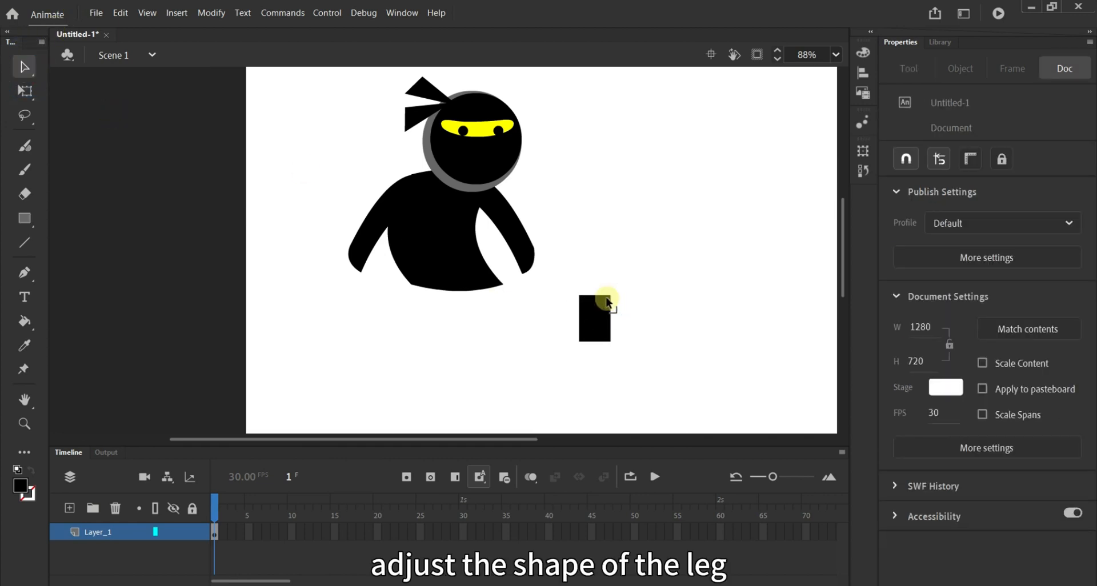
left_click_drag(600, 298, 601, 297)
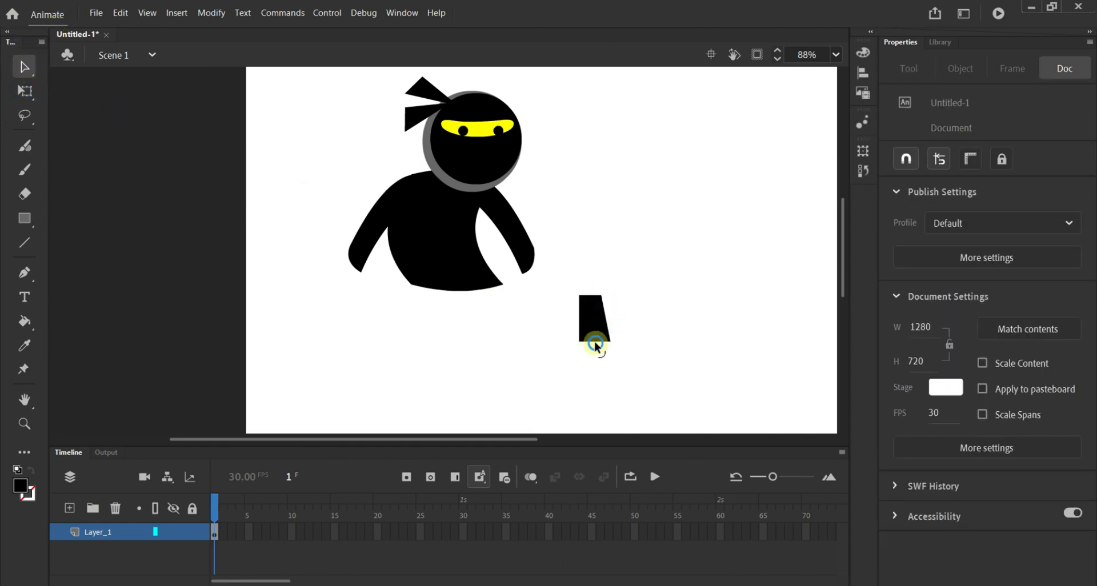
left_click_drag(596, 346, 603, 320)
Place the leg and a copy of it under the body, and rotate the right leg slightly counterclockwise.
left_click_drag(605, 324, 486, 307)
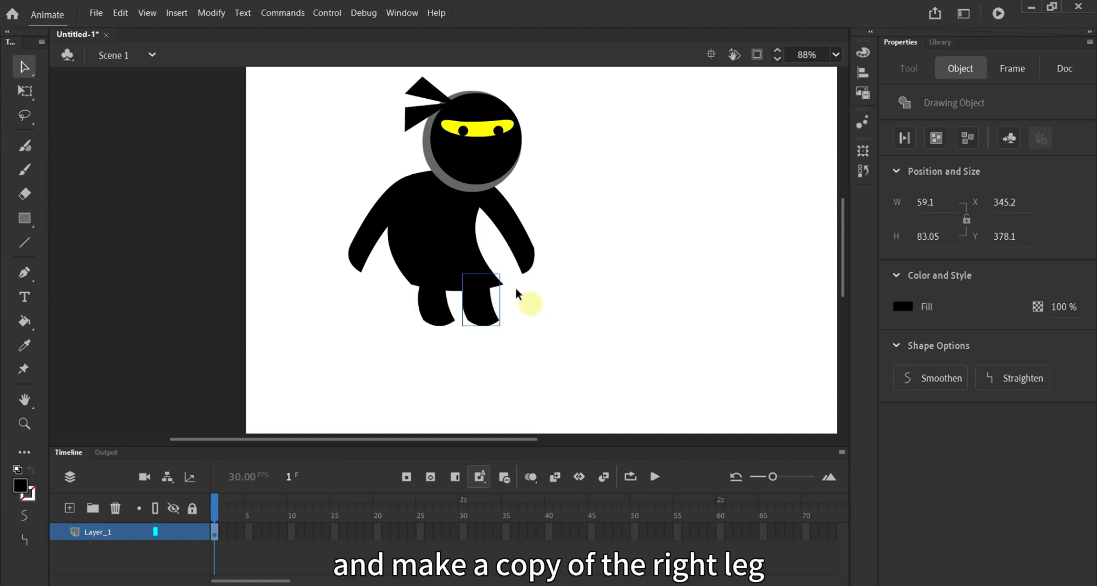
left_click(25, 91)
left_click(483, 306)
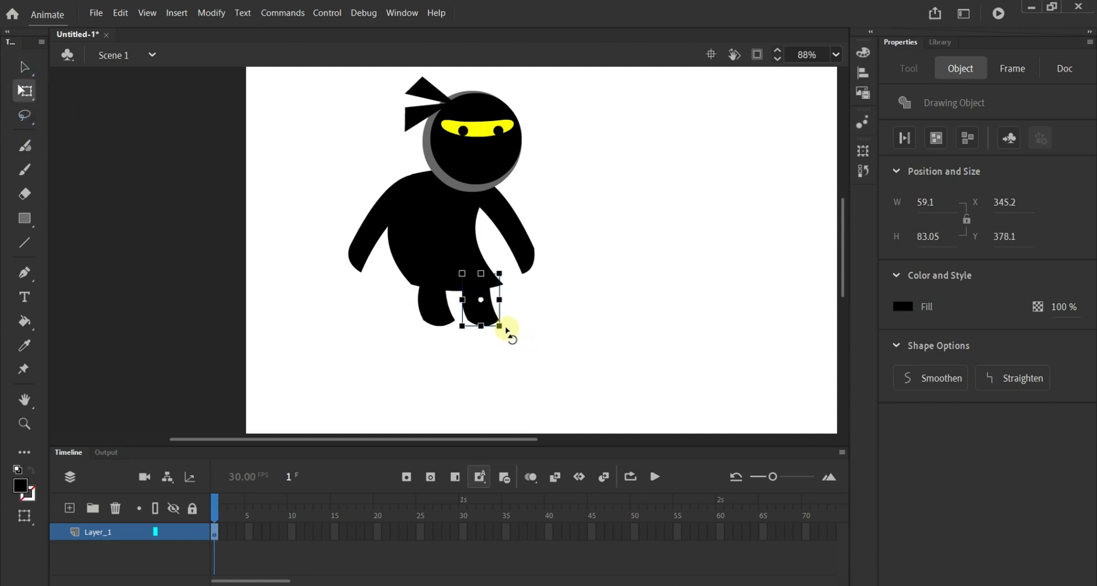
left_click_drag(507, 328, 479, 309)
Move the left leg slightly closer to the right leg, to about X 283, Y 378.
left_click(436, 309)
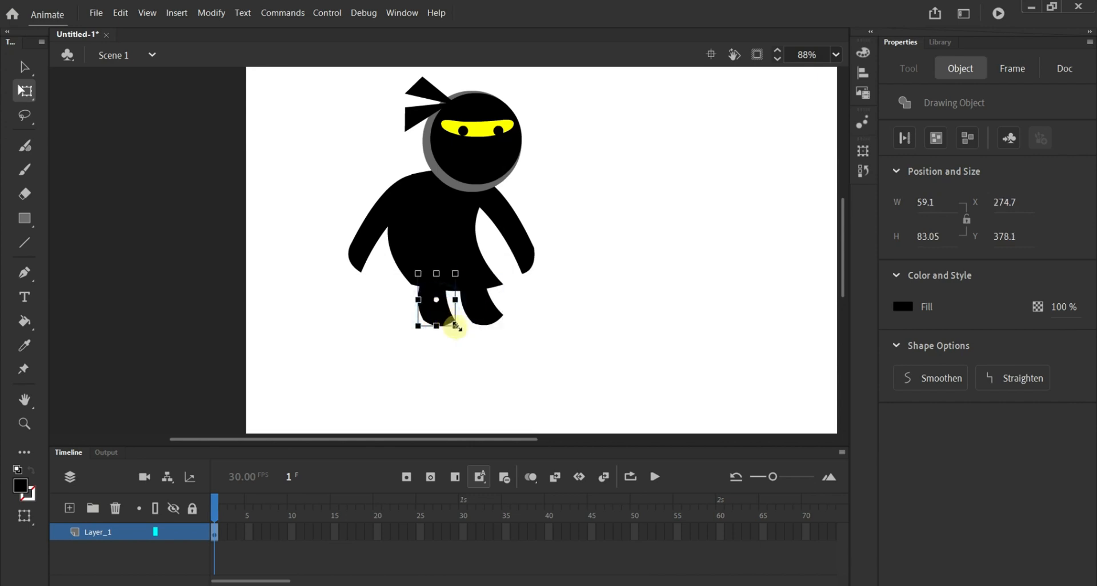
left_click_drag(461, 335, 451, 334)
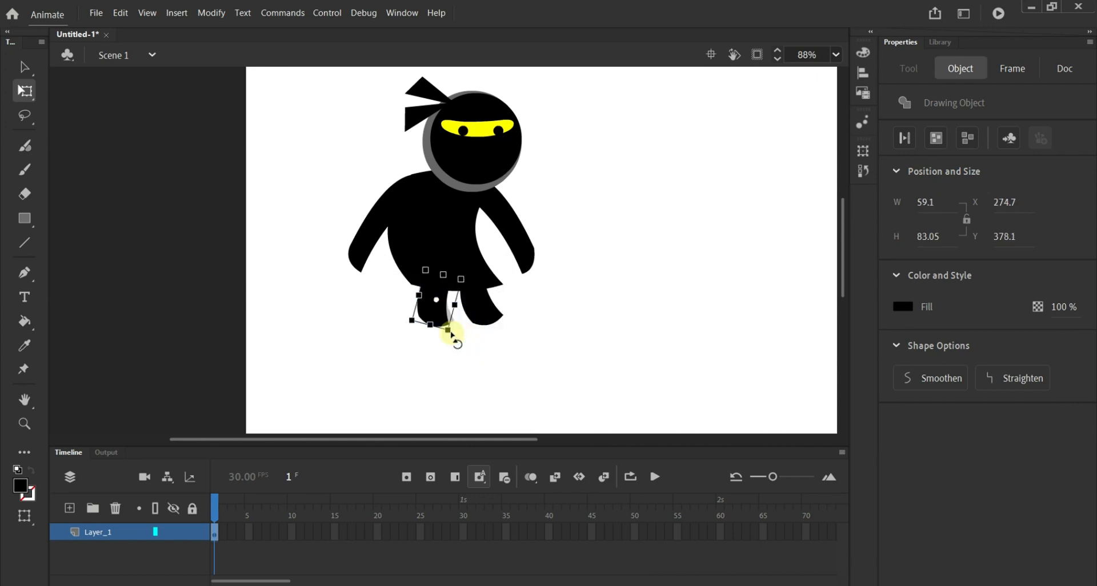
key("ctrl+z")
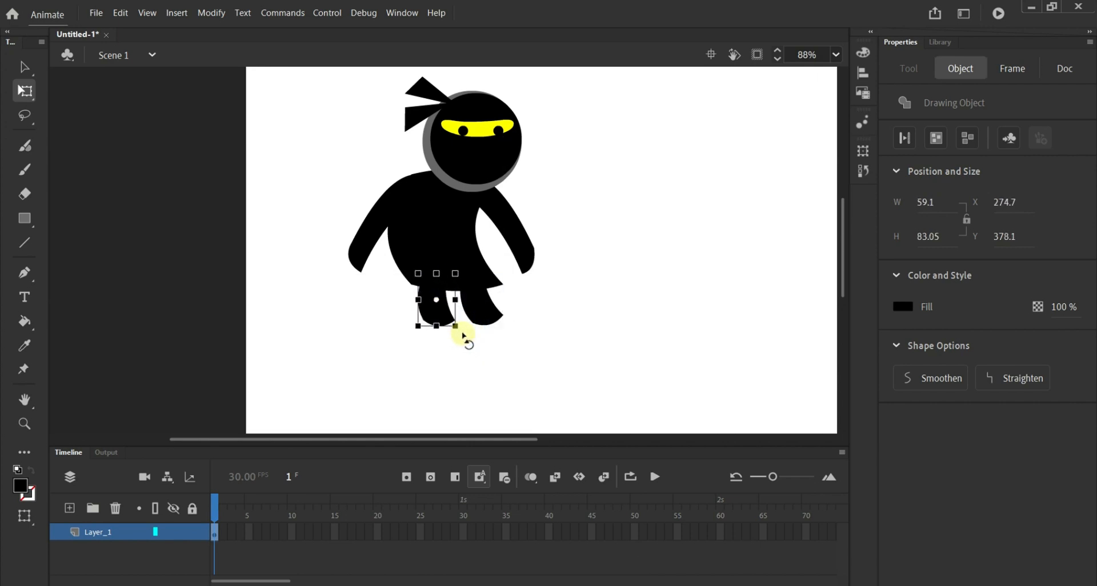
left_click_drag(436, 312, 441, 313)
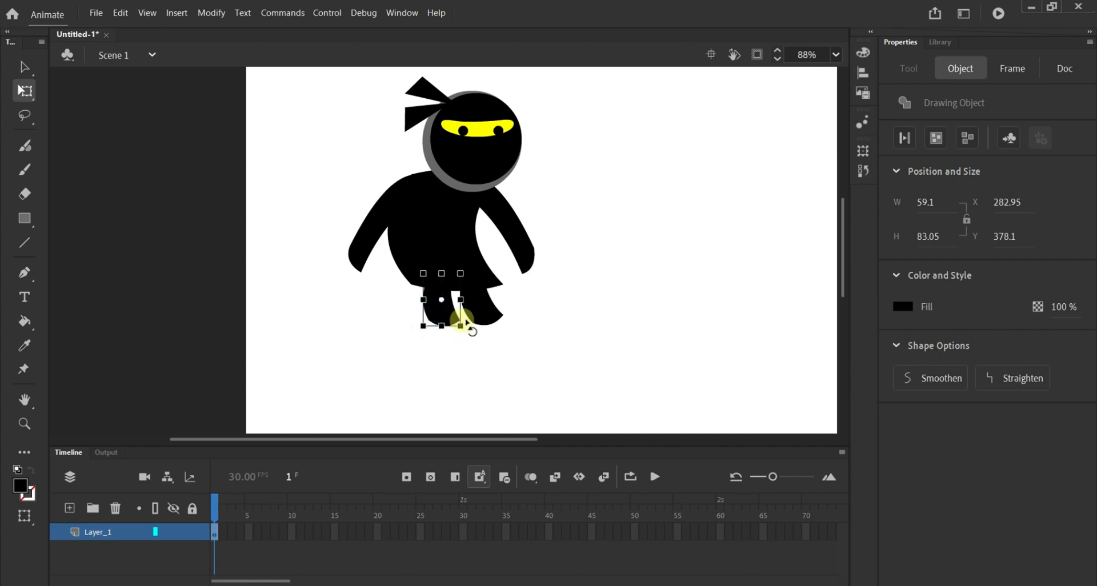
left_click(485, 311)
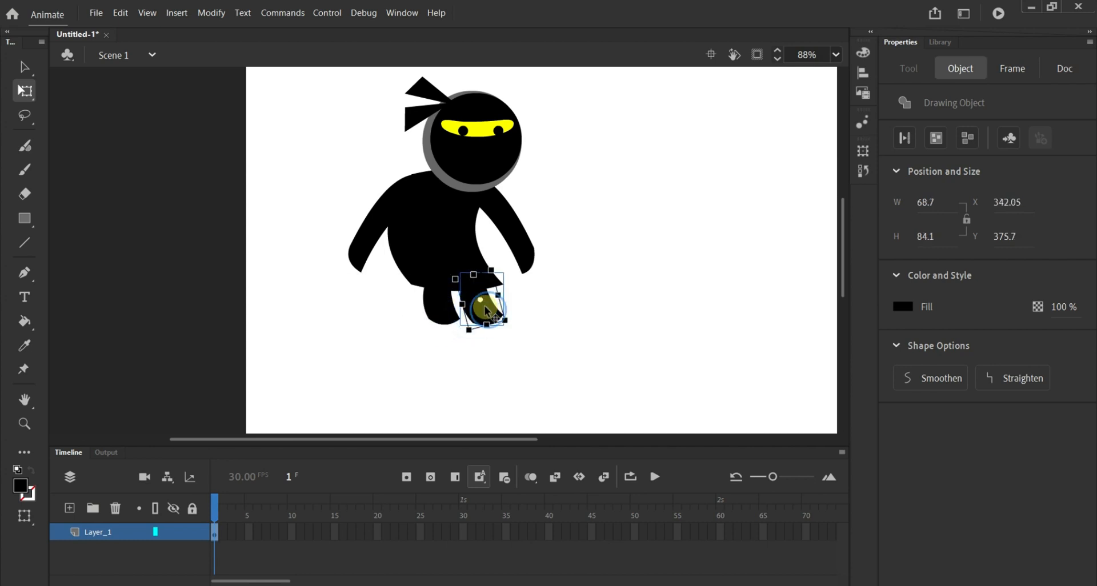
left_click(546, 309)
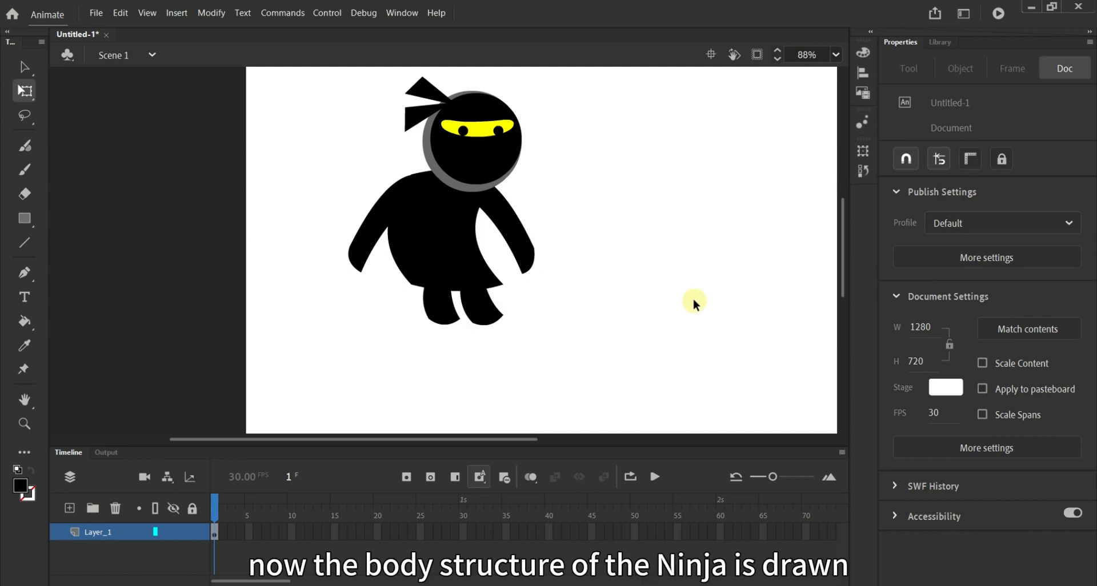
left_click(438, 313)
left_click(590, 314)
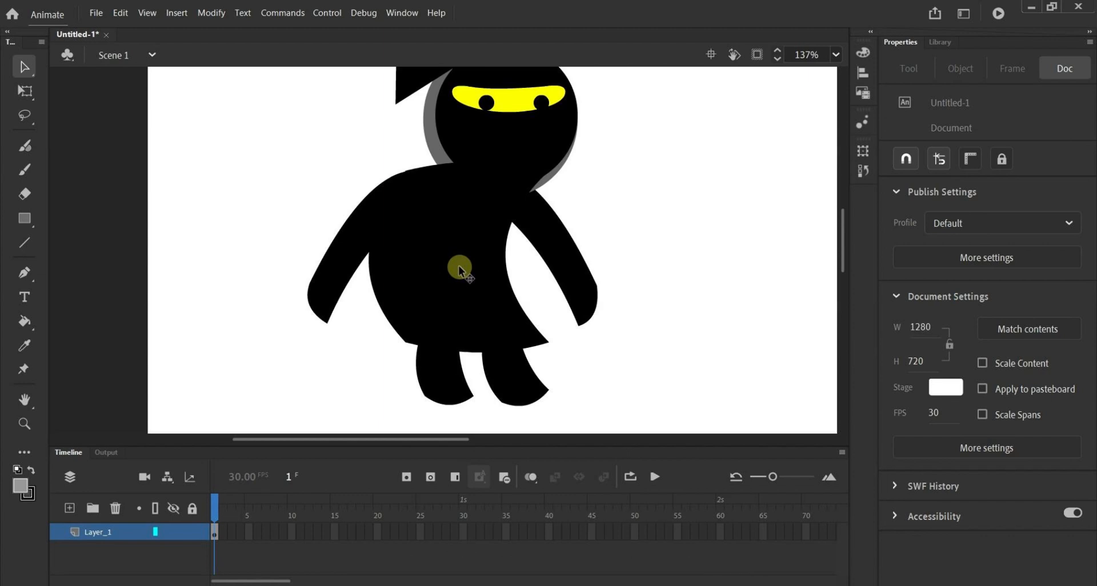
Open the body drawing object for isolated editing.
double_click(458, 265)
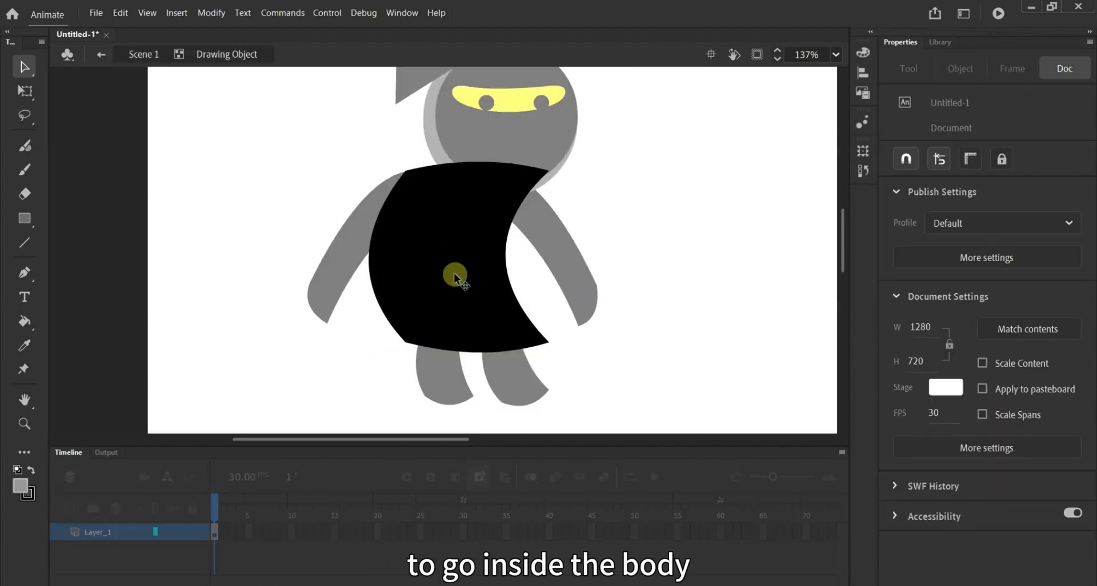
left_click_drag(277, 216, 355, 379)
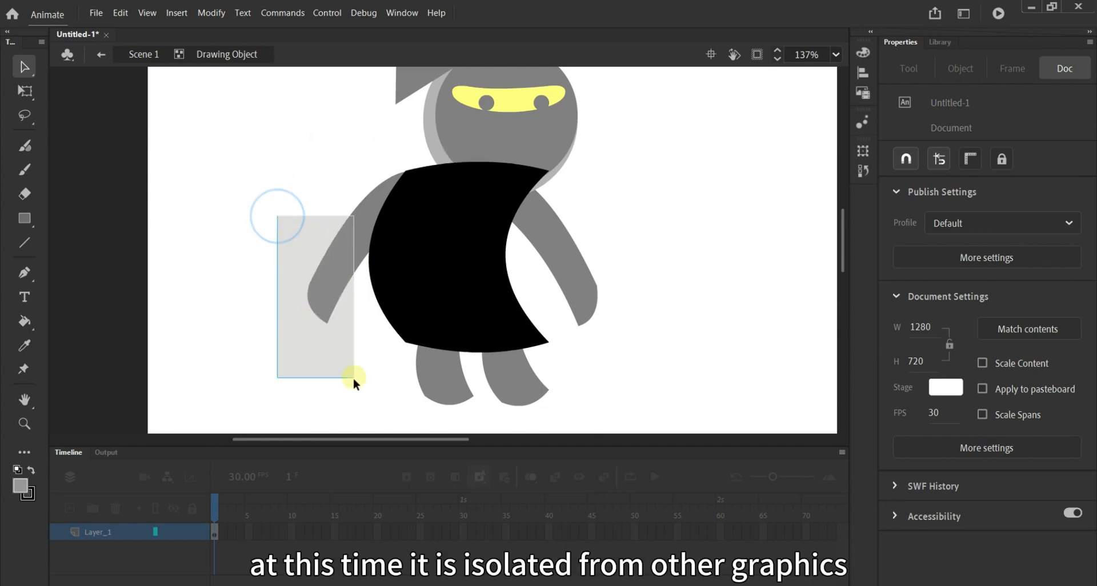
left_click(368, 145)
left_click_drag(616, 372, 360, 464)
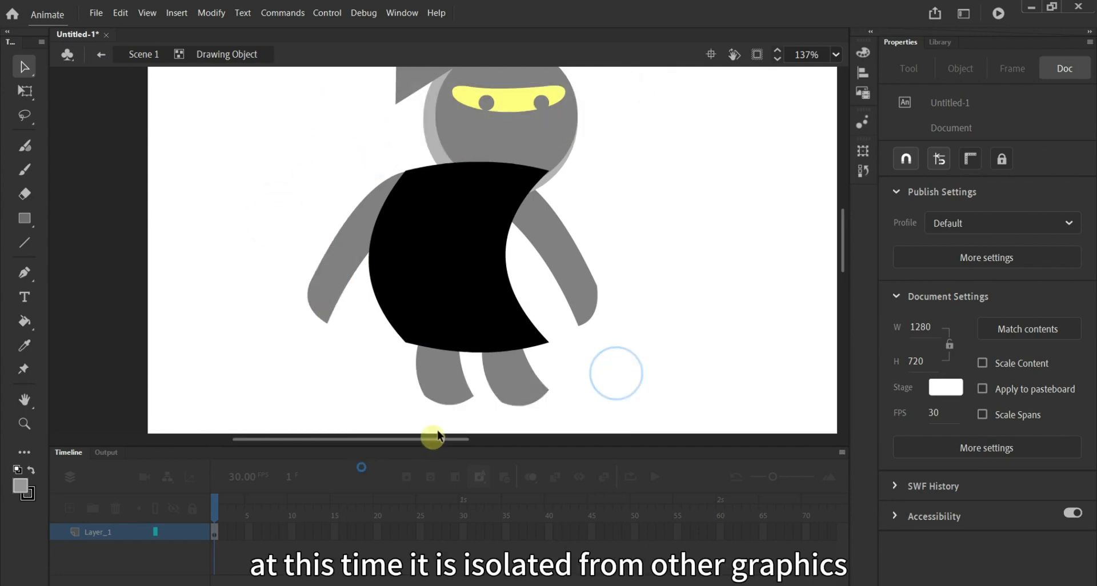
left_click_drag(385, 387, 641, 454)
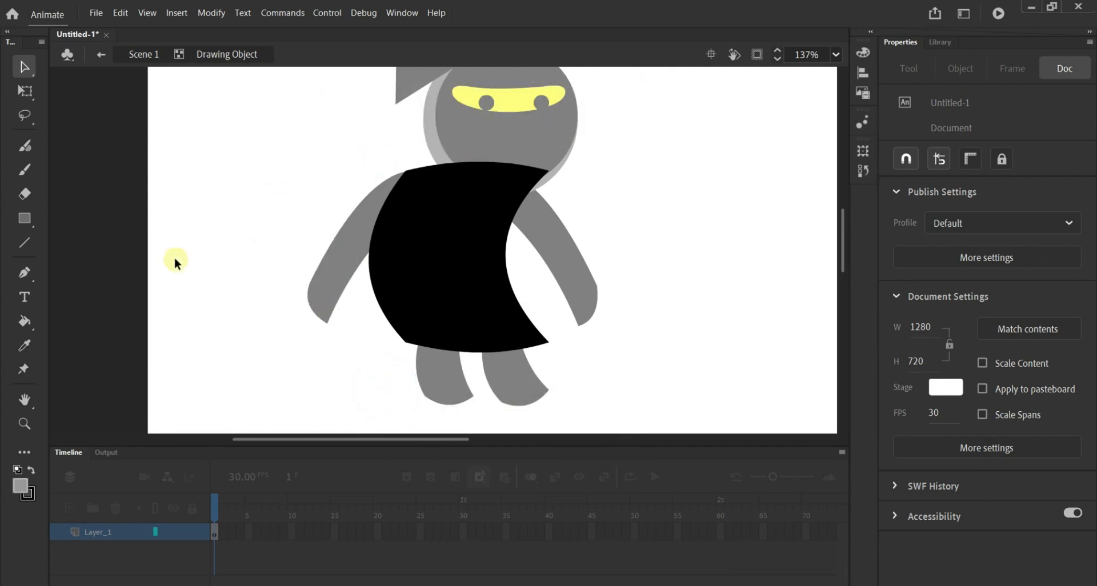
Draw a closed Pen outline of a tapered diagonal strap across the body, starting beyond its left edge and curving up toward the chest.
left_click(25, 274)
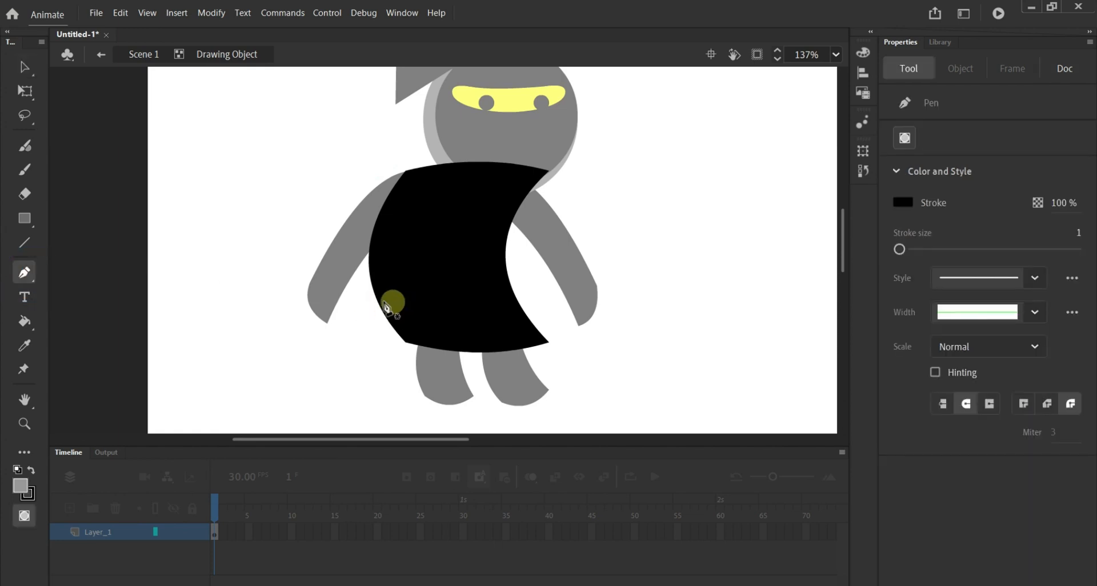
left_click(359, 290)
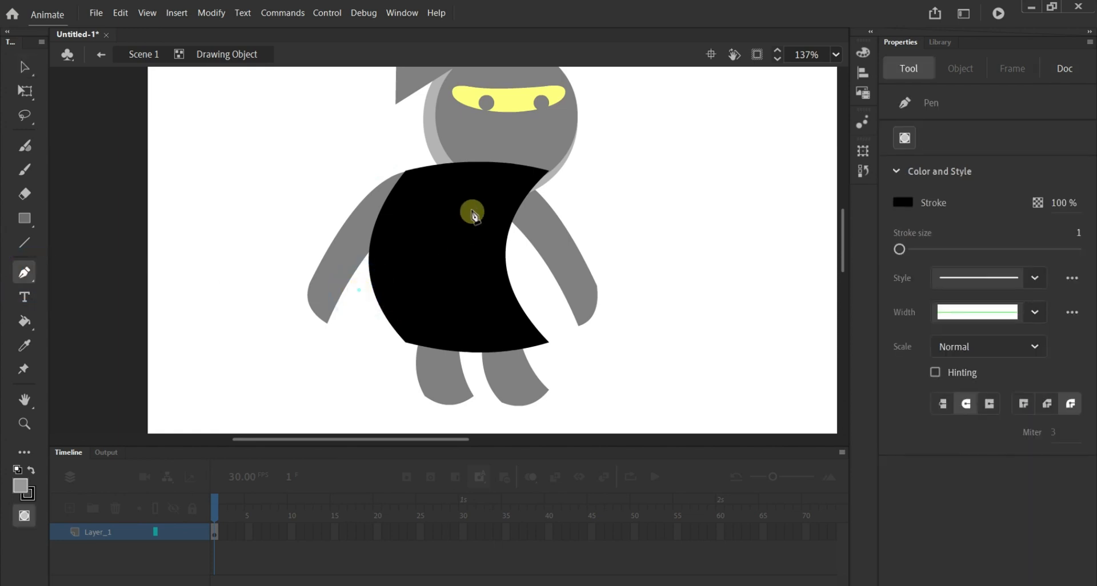
left_click_drag(464, 197, 478, 169)
left_click(455, 260)
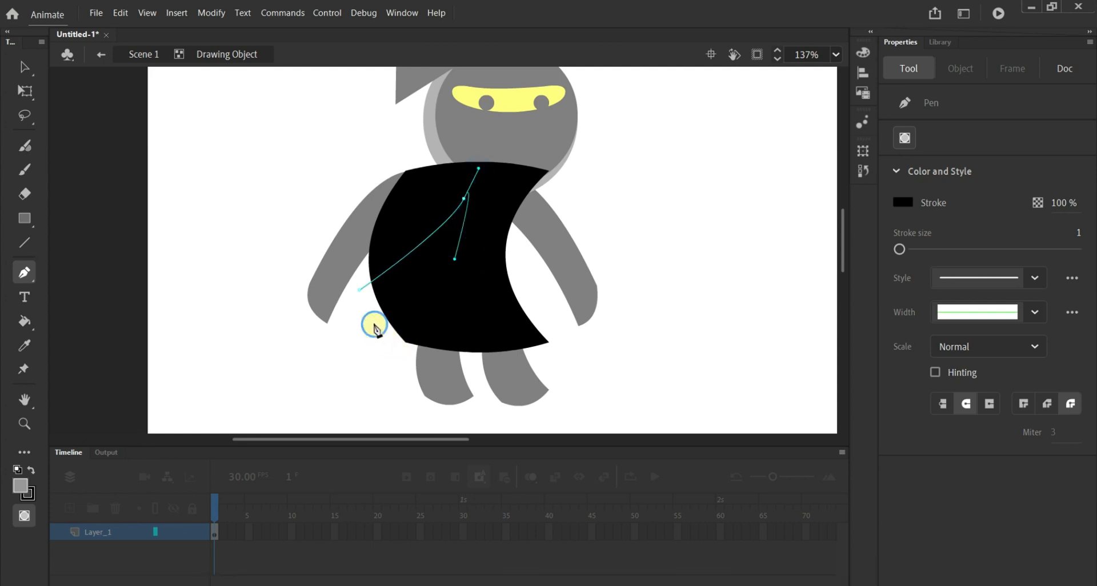
left_click(374, 325)
scroll(359, 309, "up", 5)
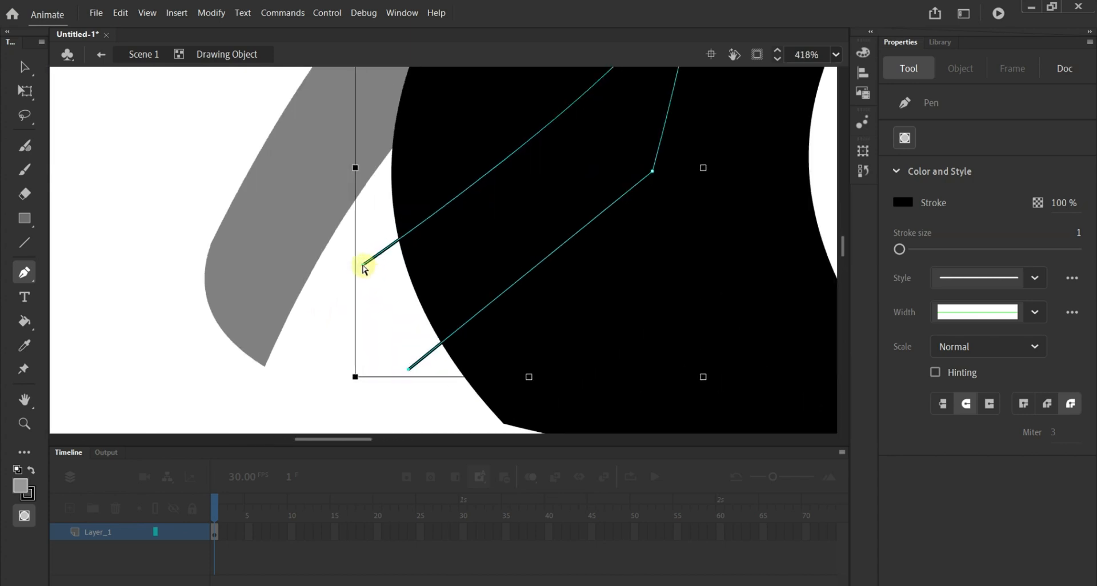
scroll(360, 282, "up", 5)
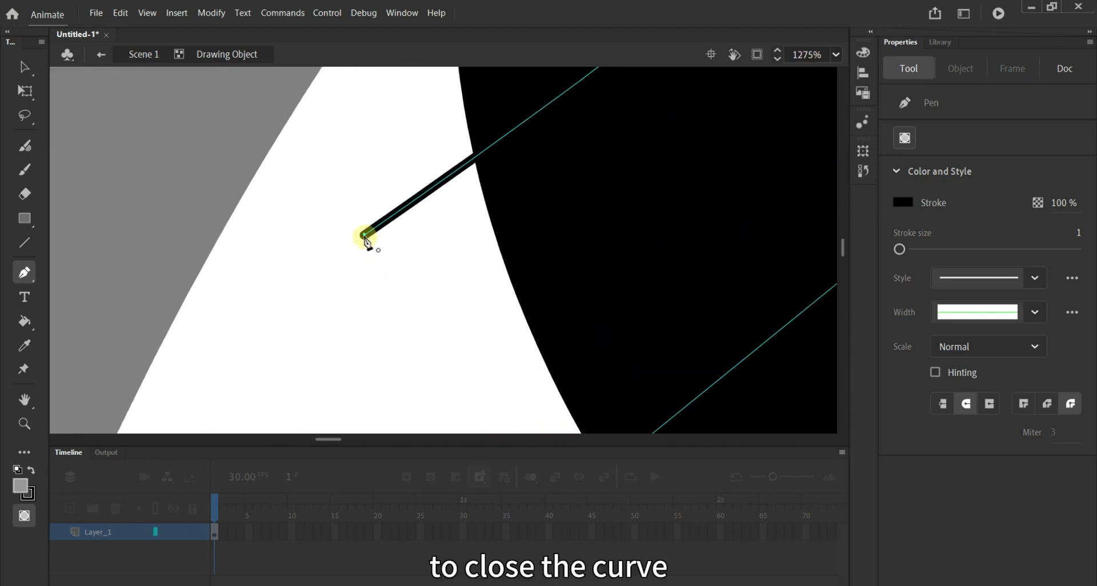
left_click(365, 236)
scroll(413, 252, "down", 5)
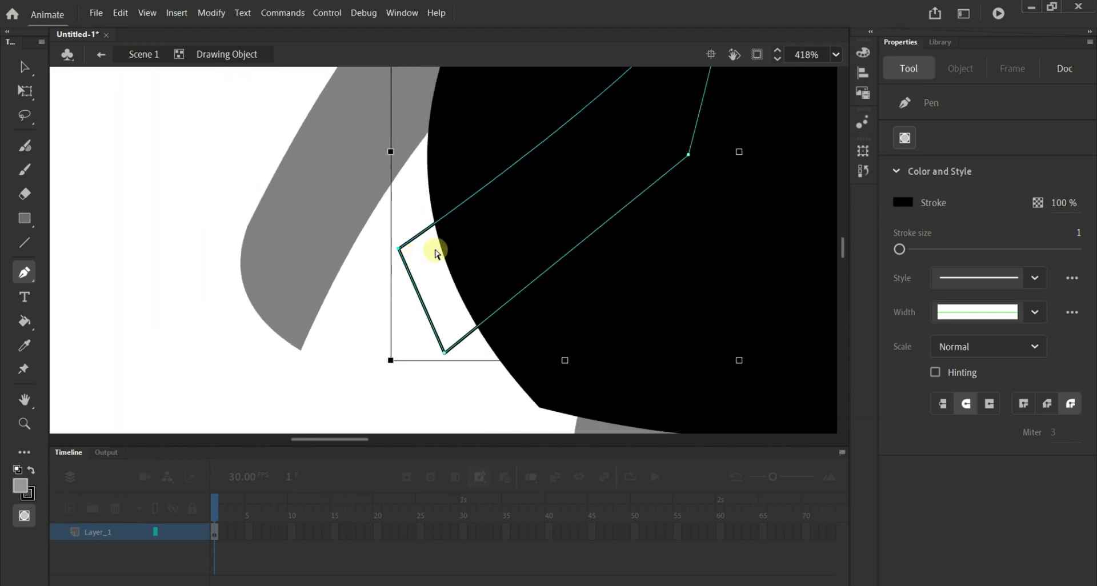
Convert the corner point on the strap outline's lower inner edge into a smooth curve point.
left_click_drag(37, 276, 88, 340)
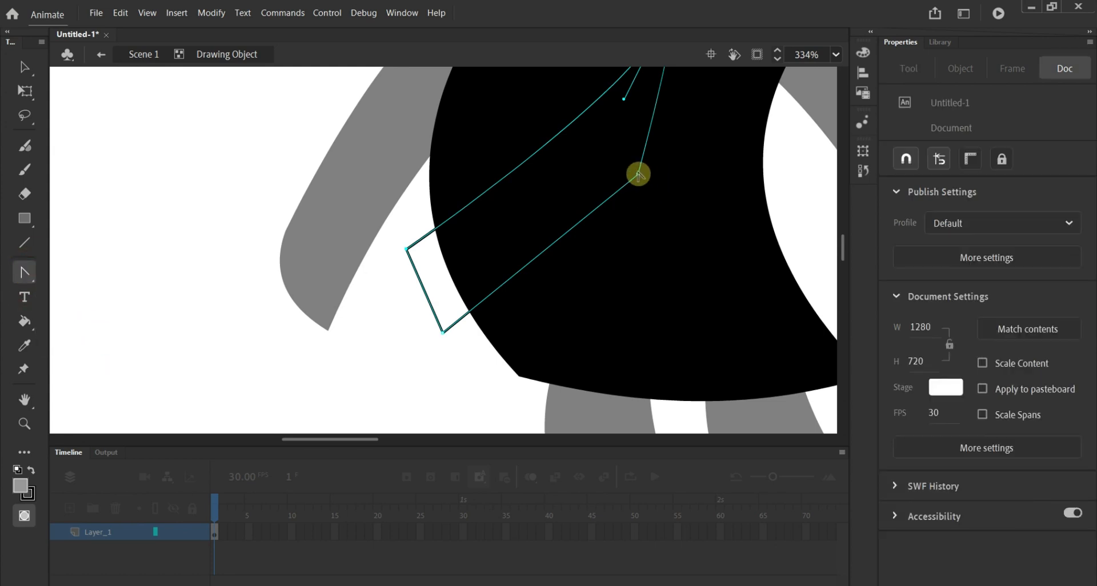
left_click_drag(639, 174, 670, 126)
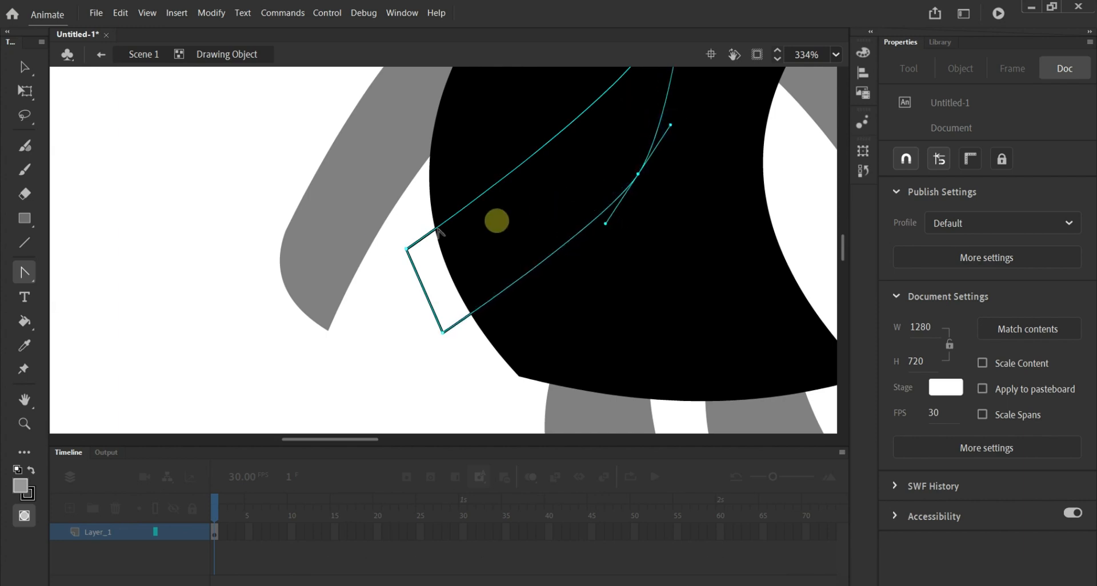
scroll(462, 249, "down", 2)
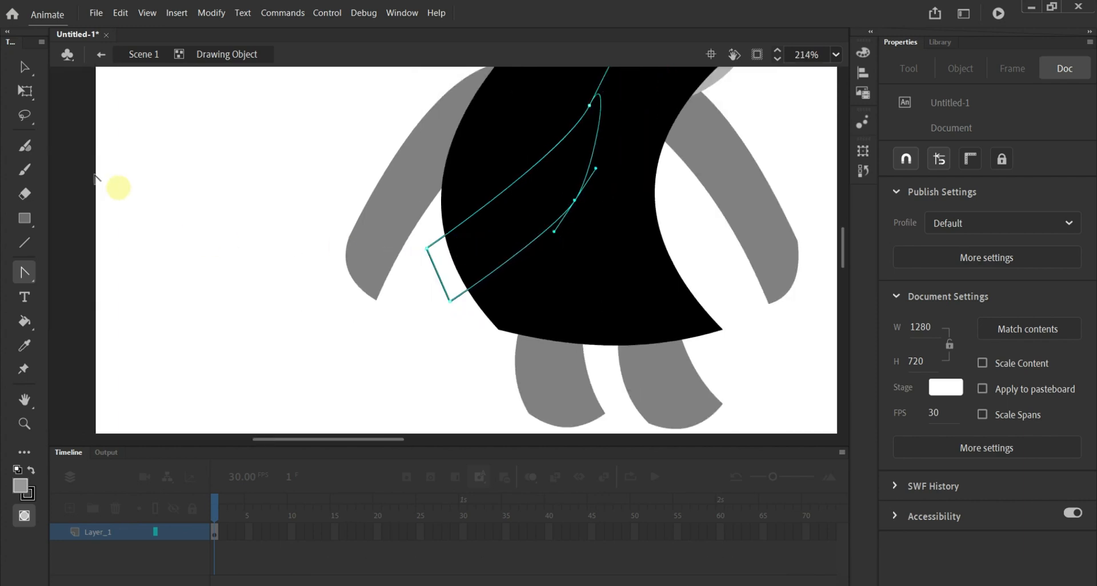
scroll(608, 311, "up", 3)
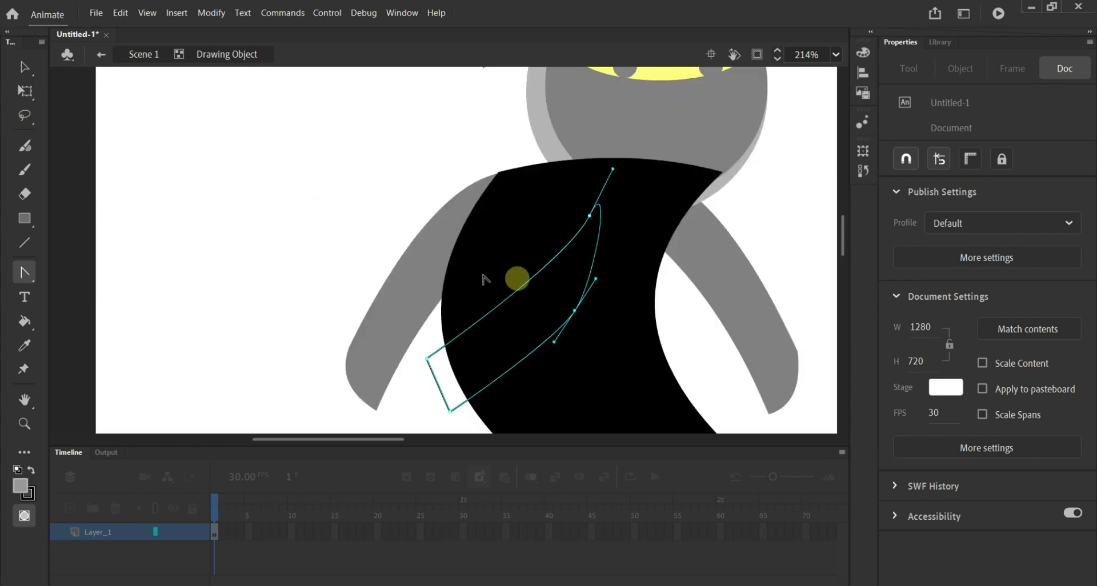
Select the strap outline and break it apart into a raw shape that merges with the body.
left_click(25, 72)
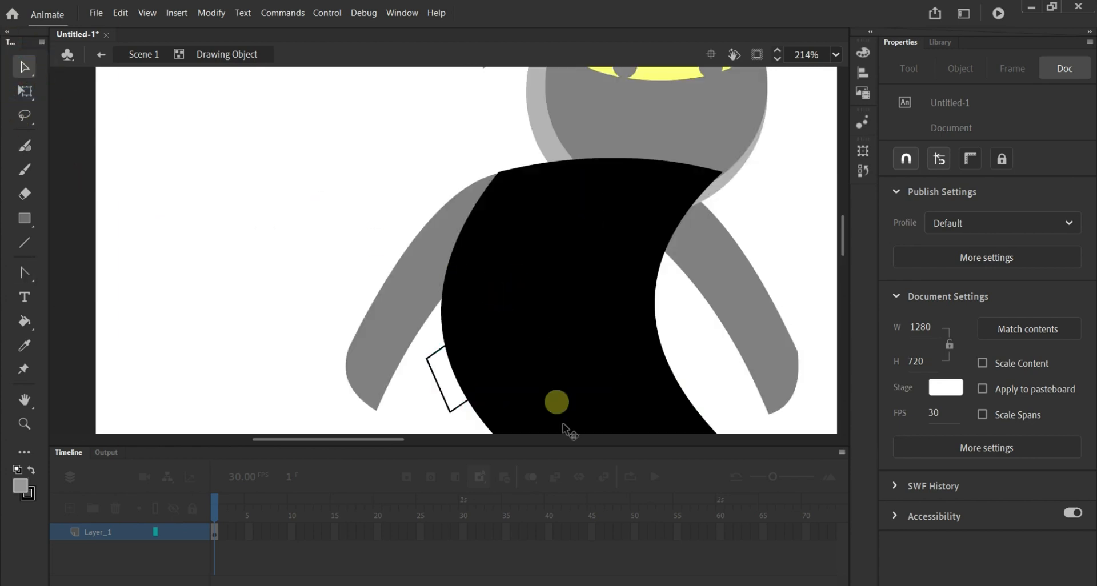
left_click(445, 400)
scroll(448, 397, "down", 3)
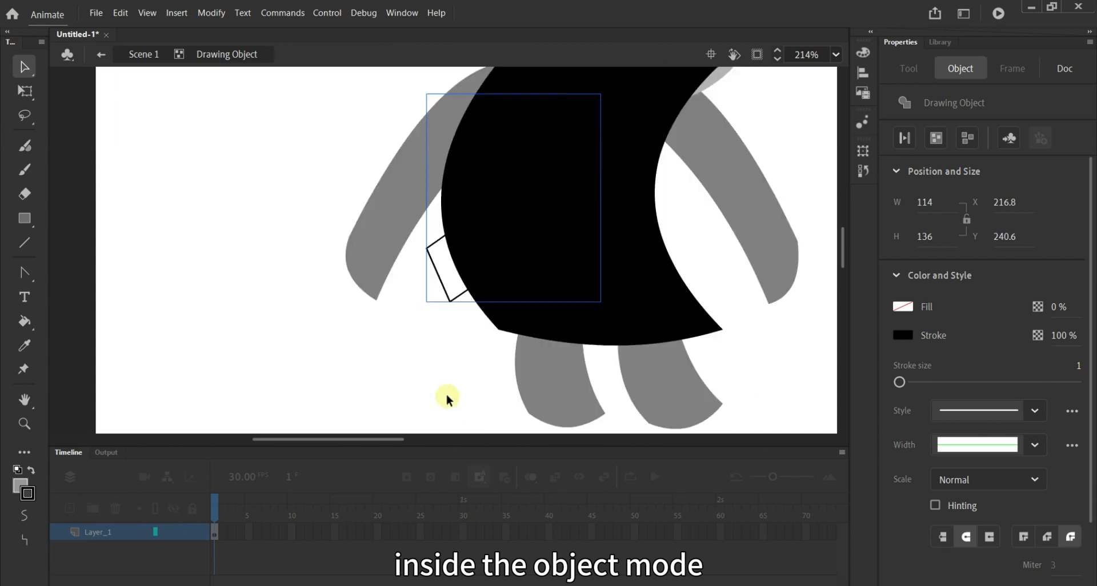
left_click(969, 136)
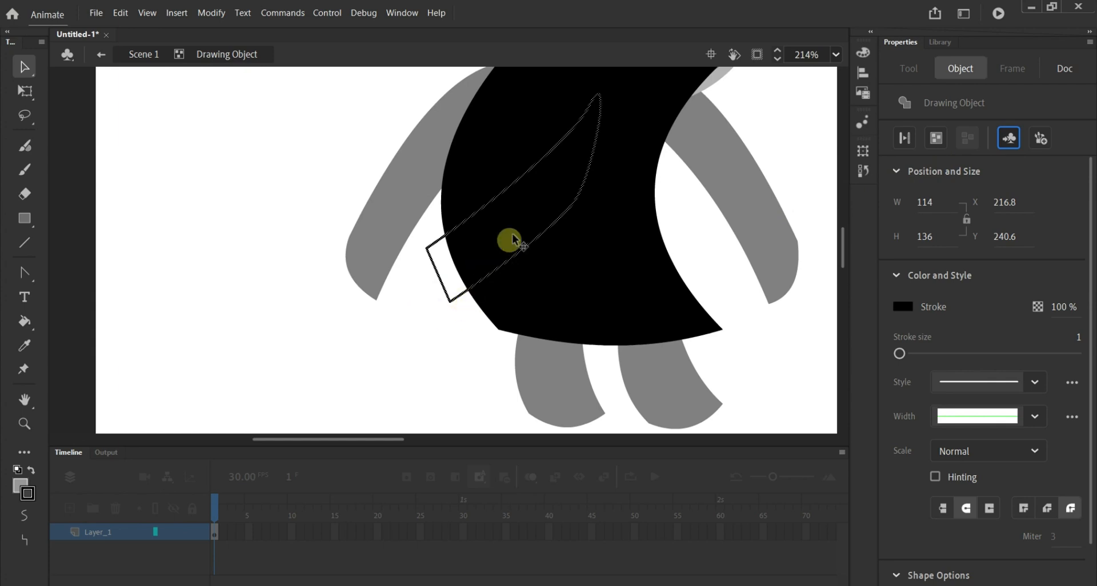
scroll(548, 257, "up", 5)
left_click(350, 389)
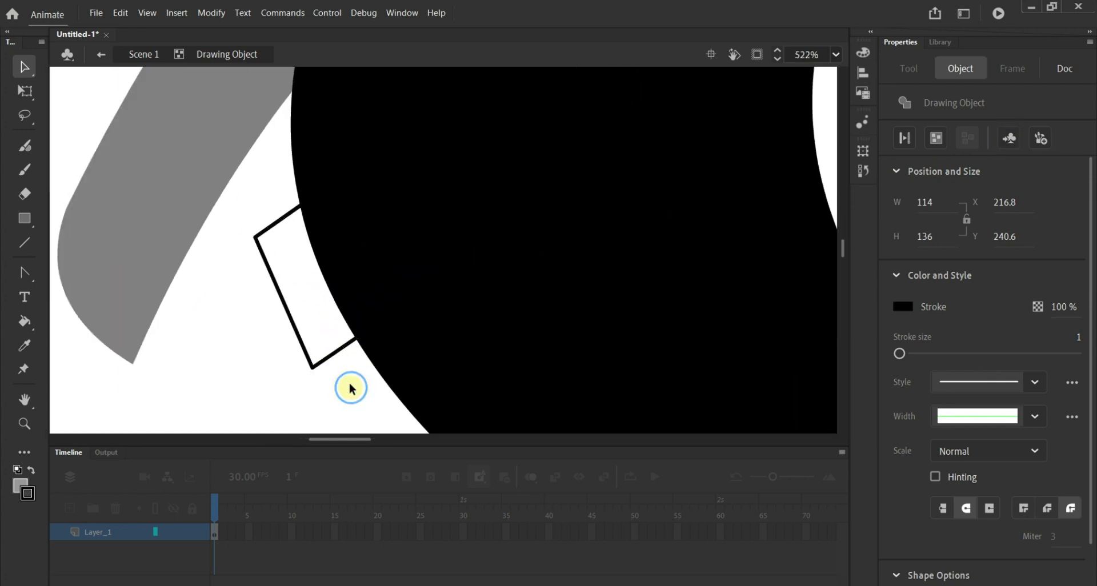
Fill the area where the strap outline and the body overlap with dark gray.
left_click(369, 221)
scroll(429, 233, "up", 3)
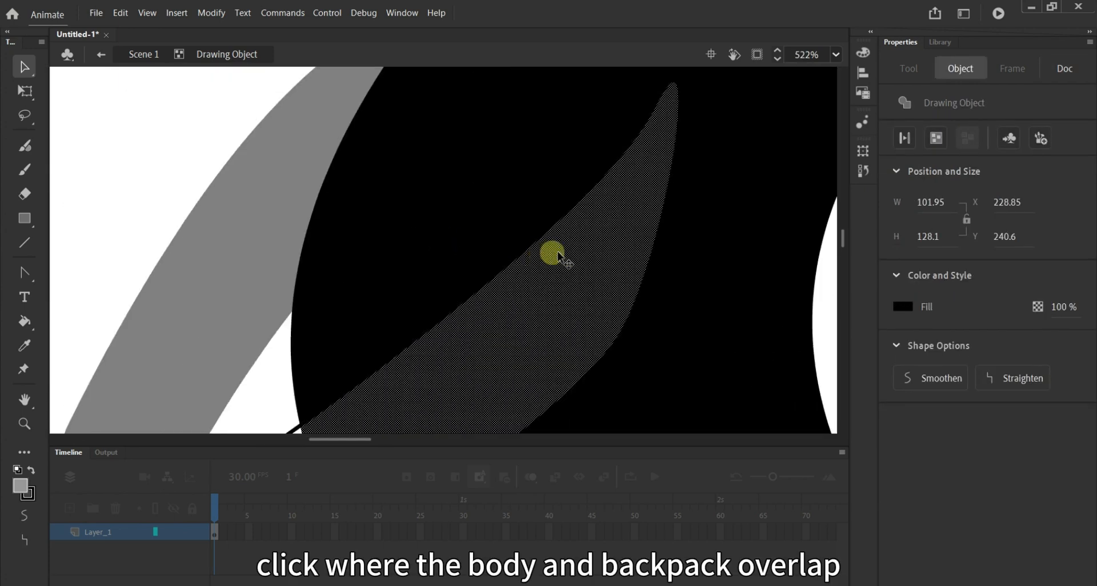
scroll(558, 258, "down", 2)
scroll(560, 262, "down", 2)
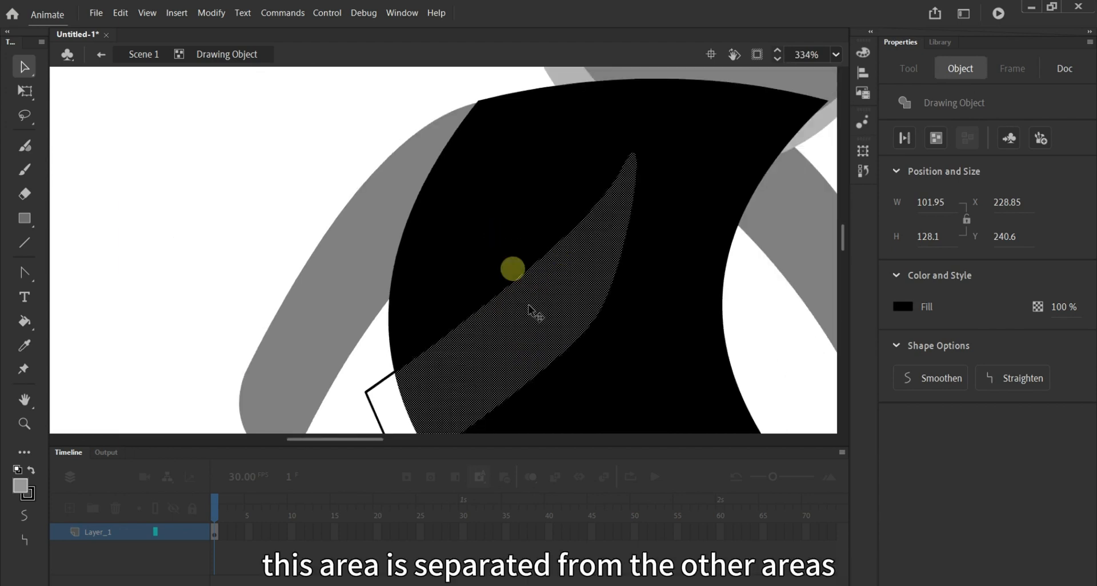
scroll(549, 350, "down", 3)
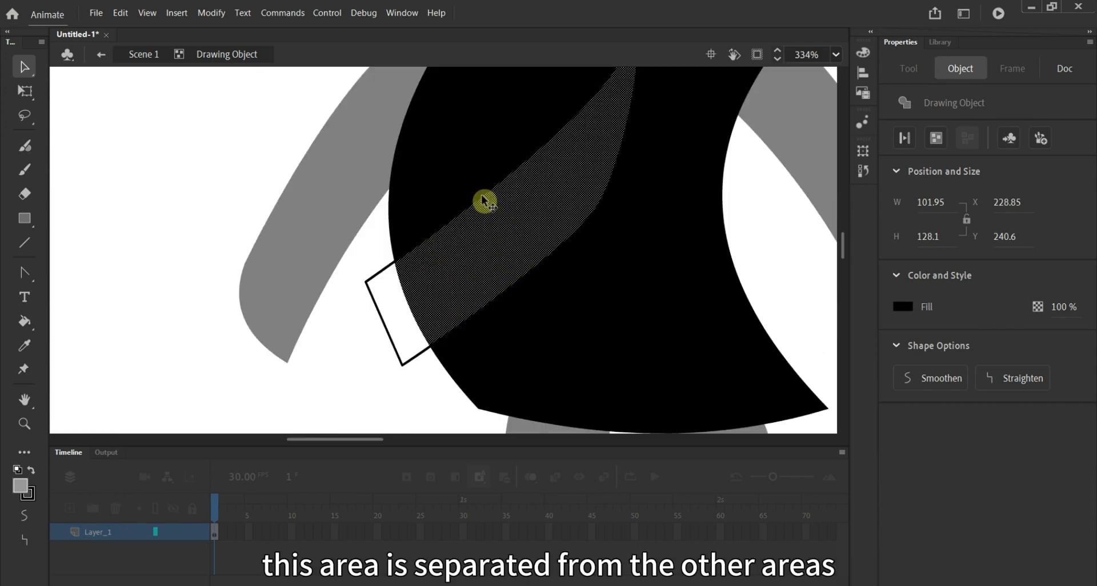
left_click(913, 307)
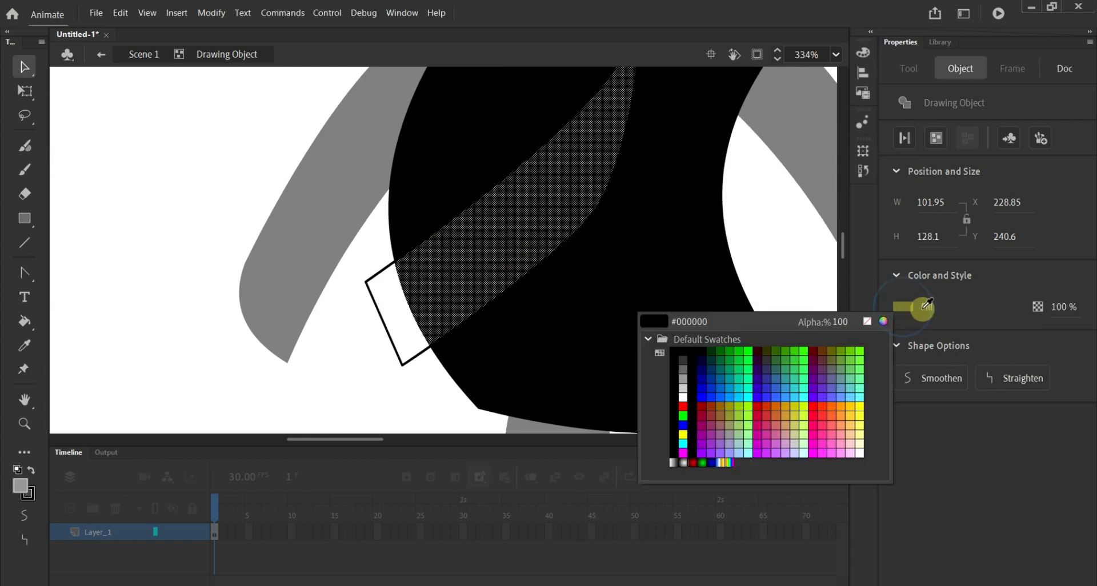
left_click(687, 369)
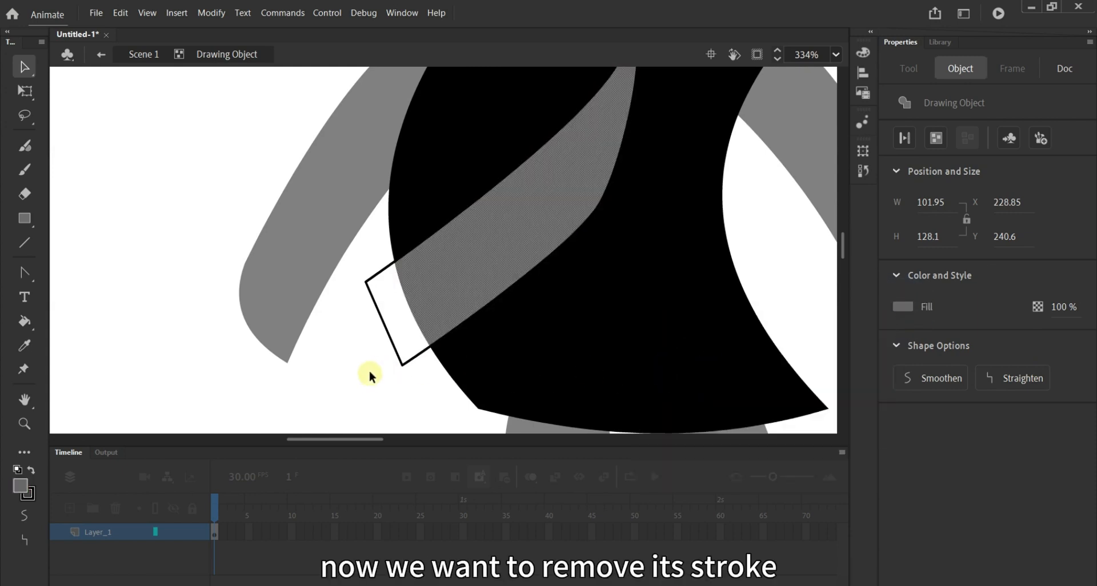
Delete the entire black stroke around the strap.
scroll(369, 369, "down", 1)
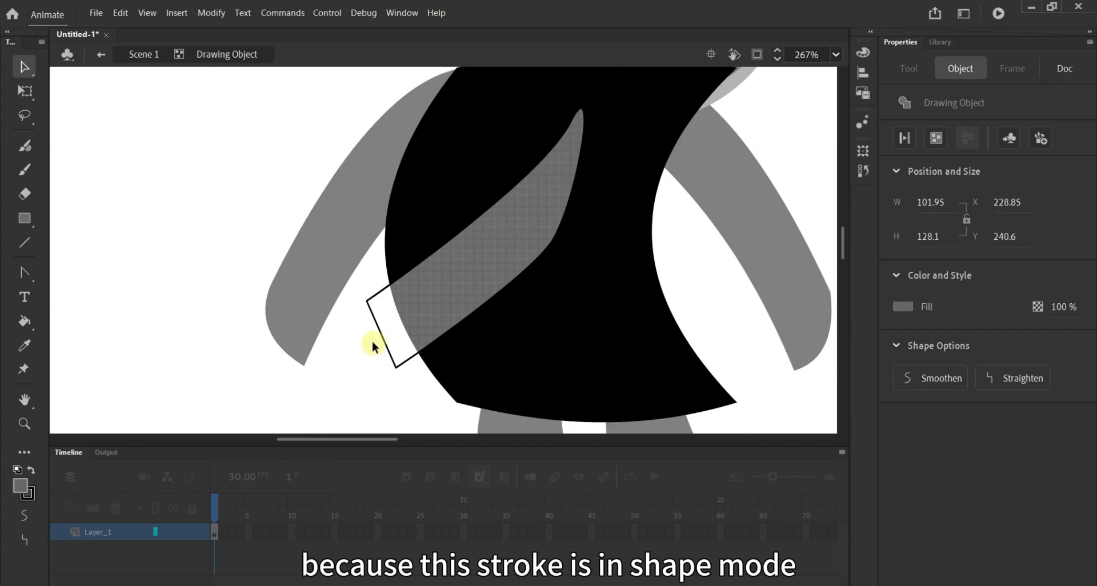
left_click(419, 384)
scroll(410, 360, "up", 4)
left_click(409, 360)
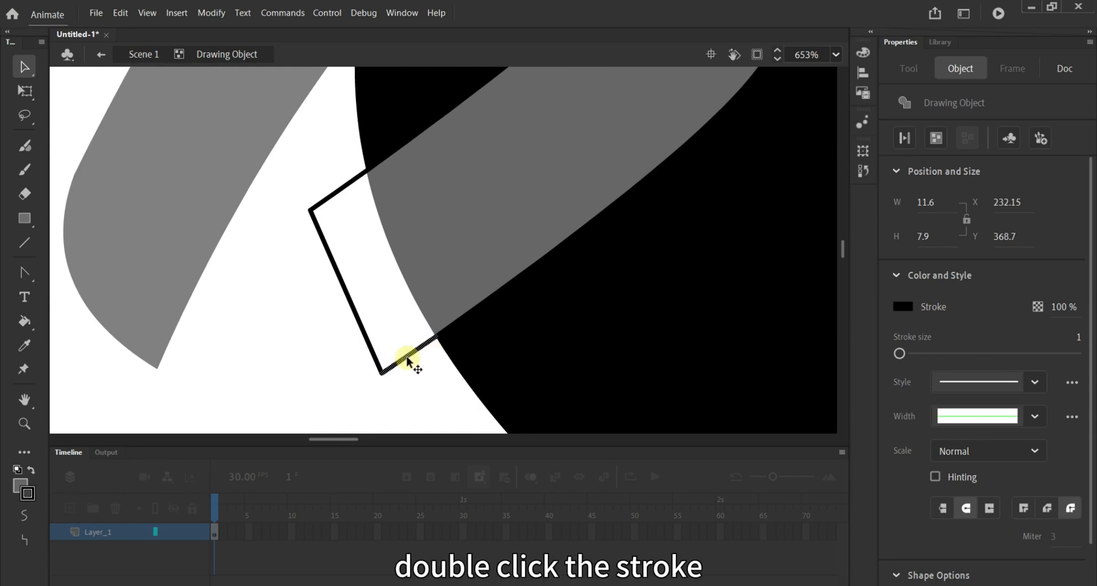
double_click(409, 361)
scroll(423, 360, "down", 4)
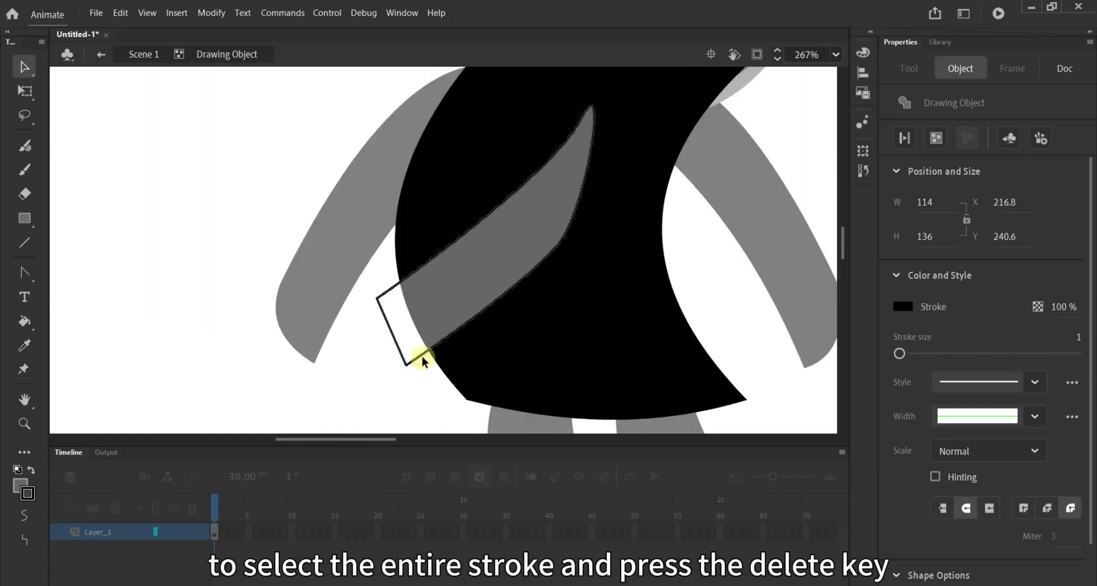
key("Delete")
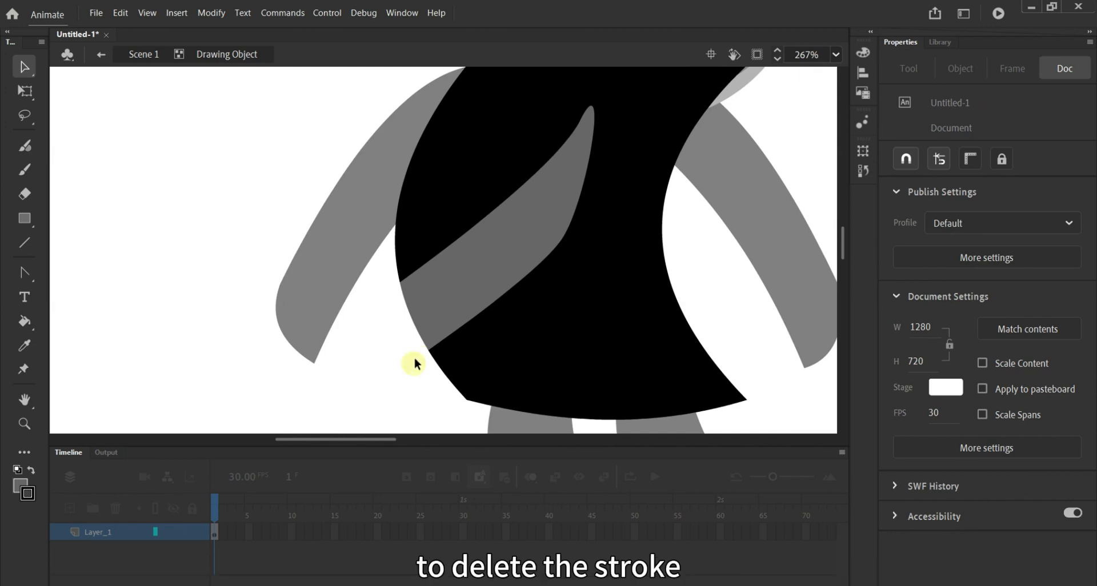
Leave the body's isolated editing, return to Scene 1, and deselect the body.
scroll(521, 326, "down", 2)
scroll(520, 328, "down", 1)
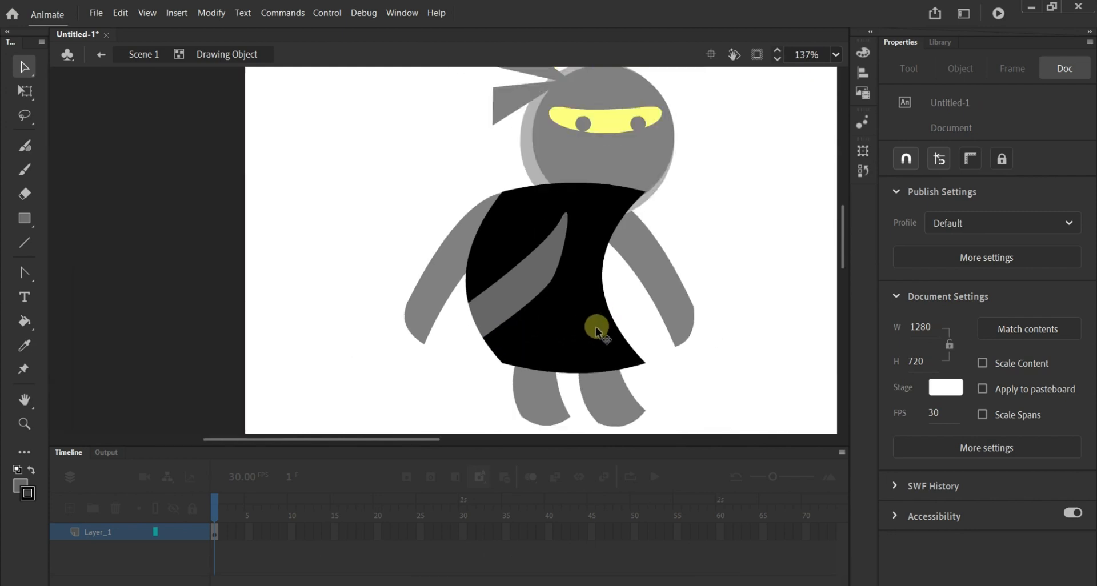
double_click(756, 307)
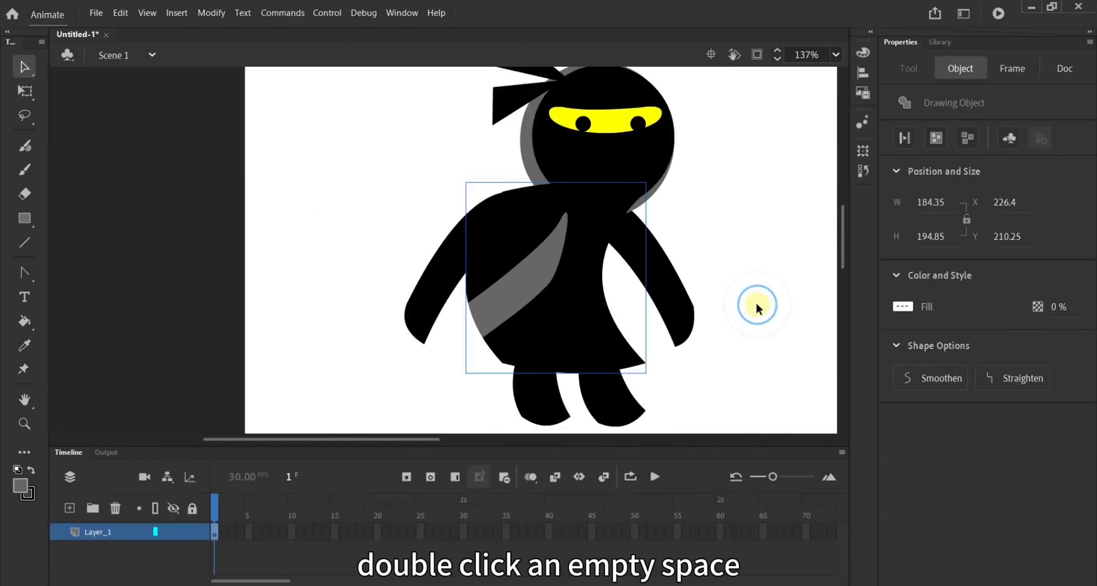
left_click(792, 303)
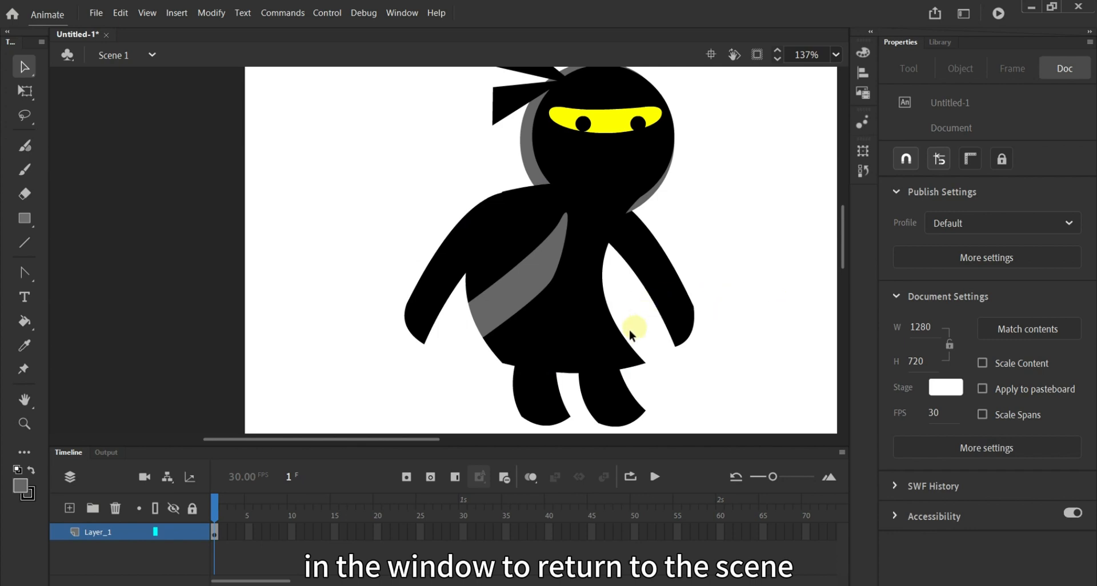
Try moving the body with its strap away from the figure, to about X 406, Y 264, and undo the move.
left_click(563, 320)
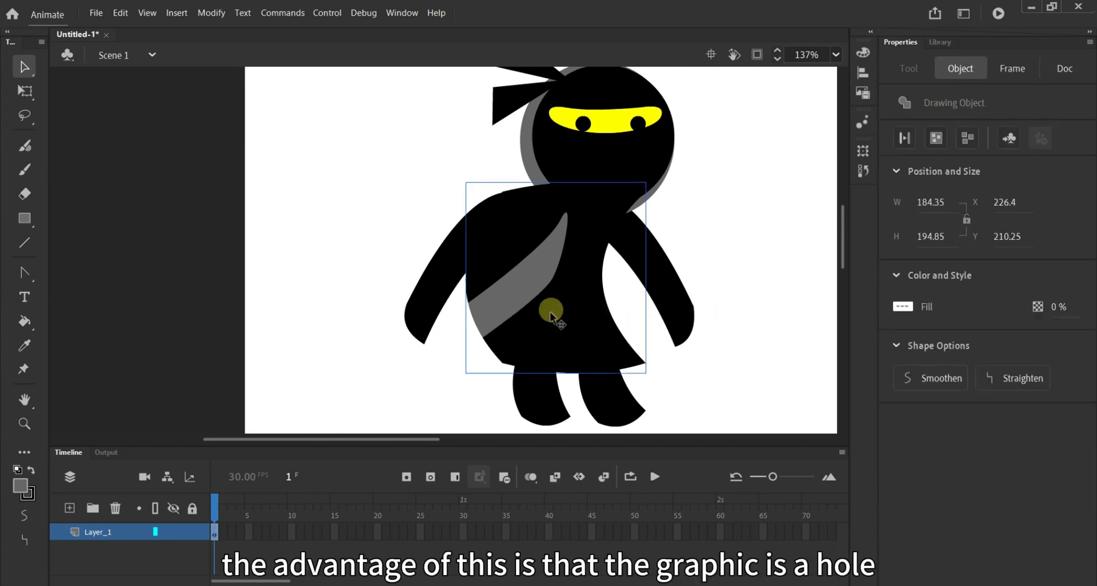
mouse_move(550, 310)
left_mouse_down()
mouse_move(735, 327)
mouse_move(731, 364)
left_mouse_up()
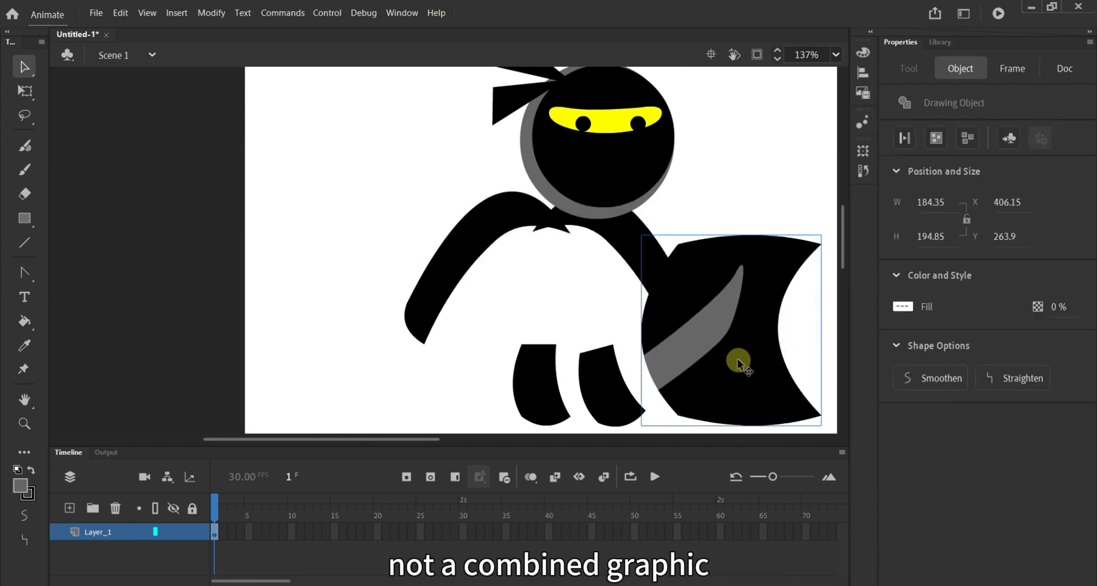
key("ctrl+z")
left_click(752, 315)
Set the Rectangle tool to a black fill with no stroke for drawing the sword.
scroll(763, 246, "down", 2)
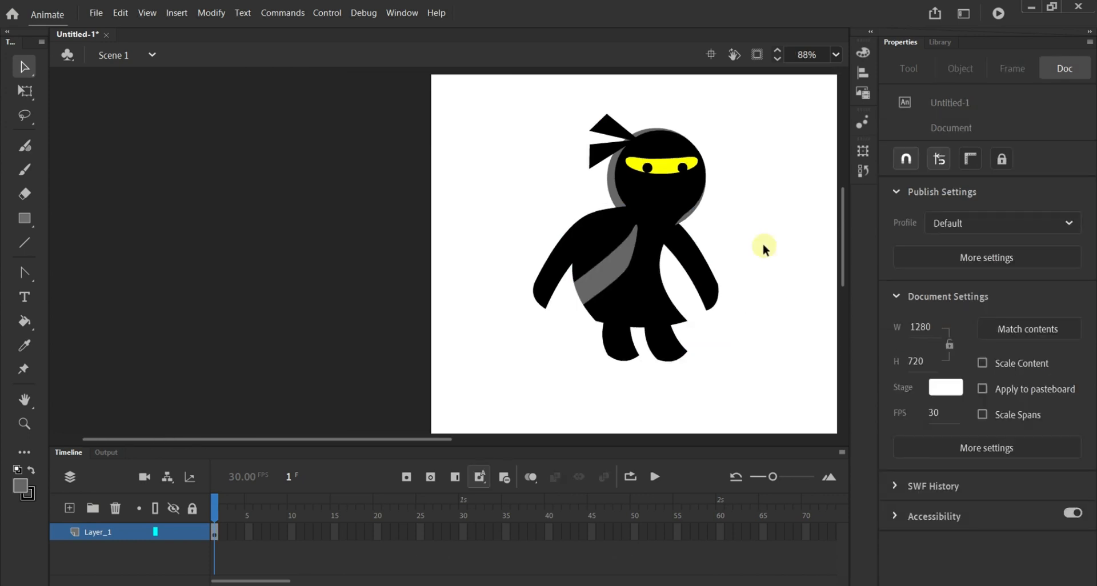
scroll(763, 244, "down", 1)
left_click_drag(457, 440, 561, 441)
left_click(24, 217)
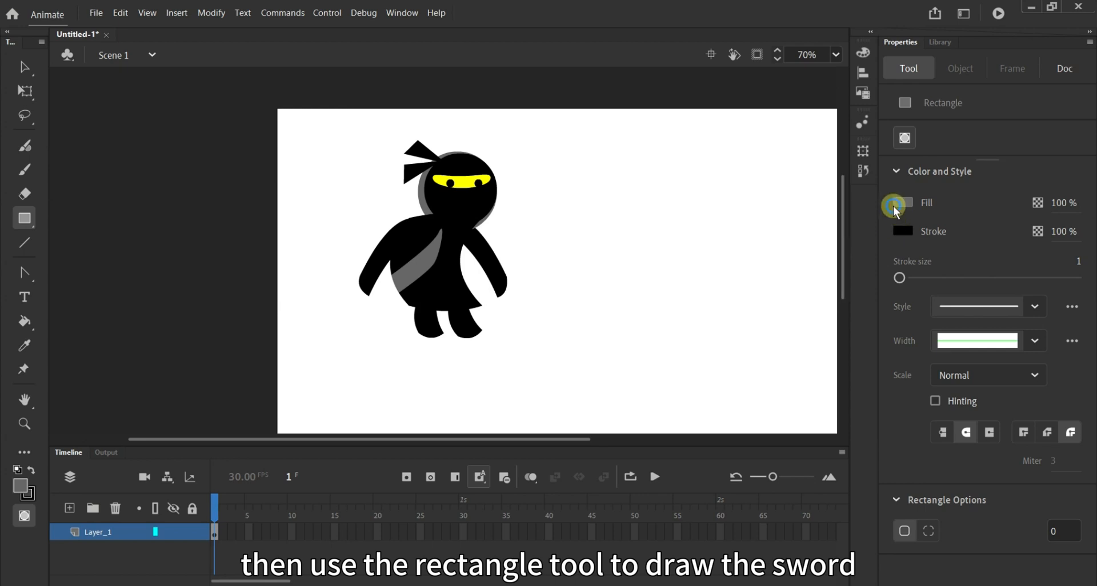
left_click(893, 207)
left_click(683, 244)
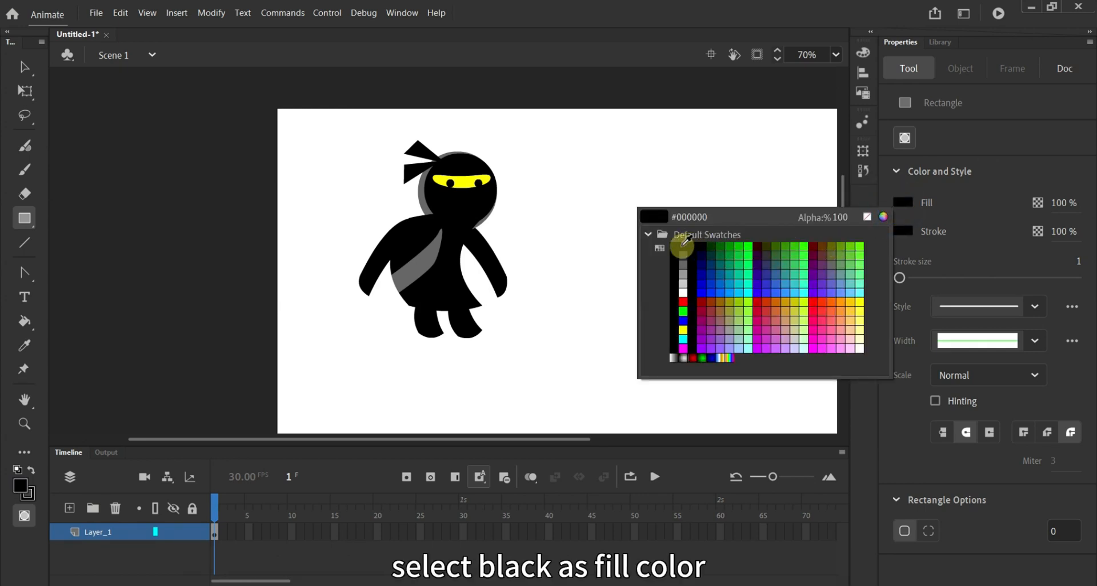
left_click(901, 232)
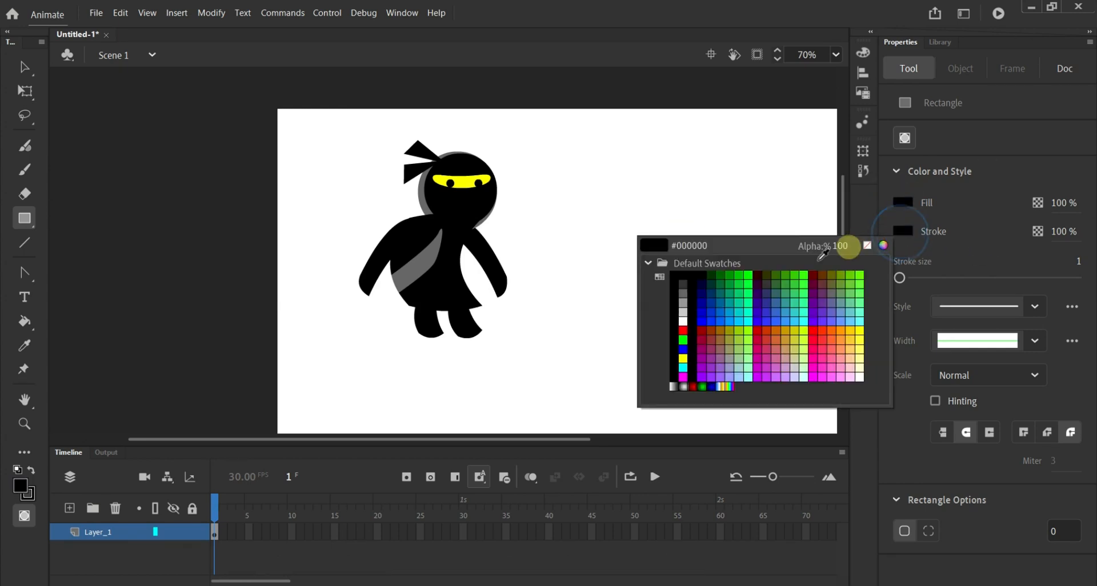
left_click(866, 245)
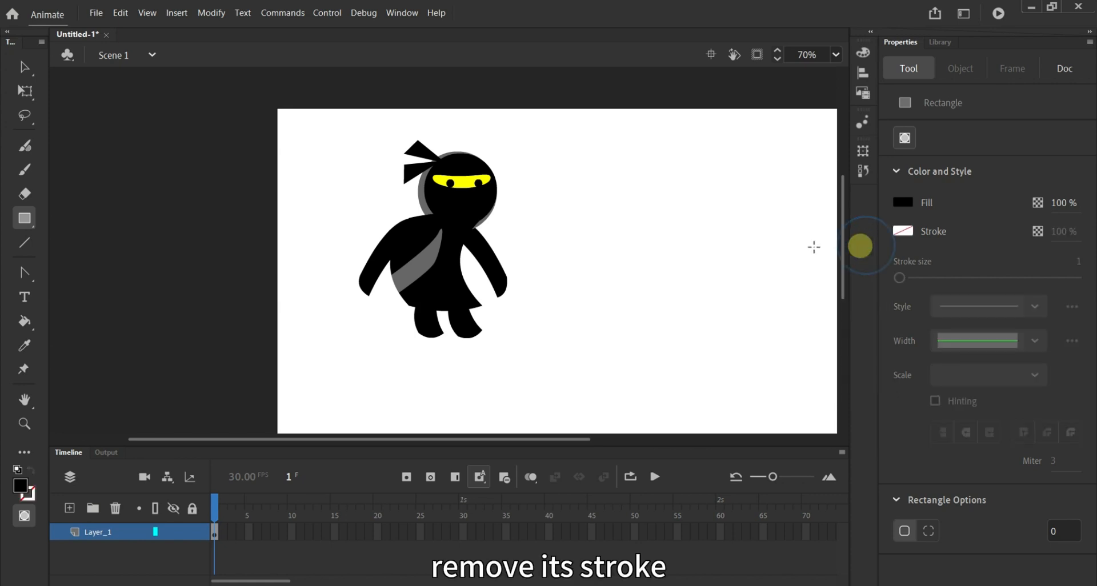
Draw a sword hilt right of the ninja: a short upright rectangle with a horizontal guard about 123 by 23 px centered under it.
mouse_move(622, 184)
left_mouse_down()
mouse_move(632, 209)
mouse_move(608, 216)
mouse_move(652, 227)
left_mouse_up()
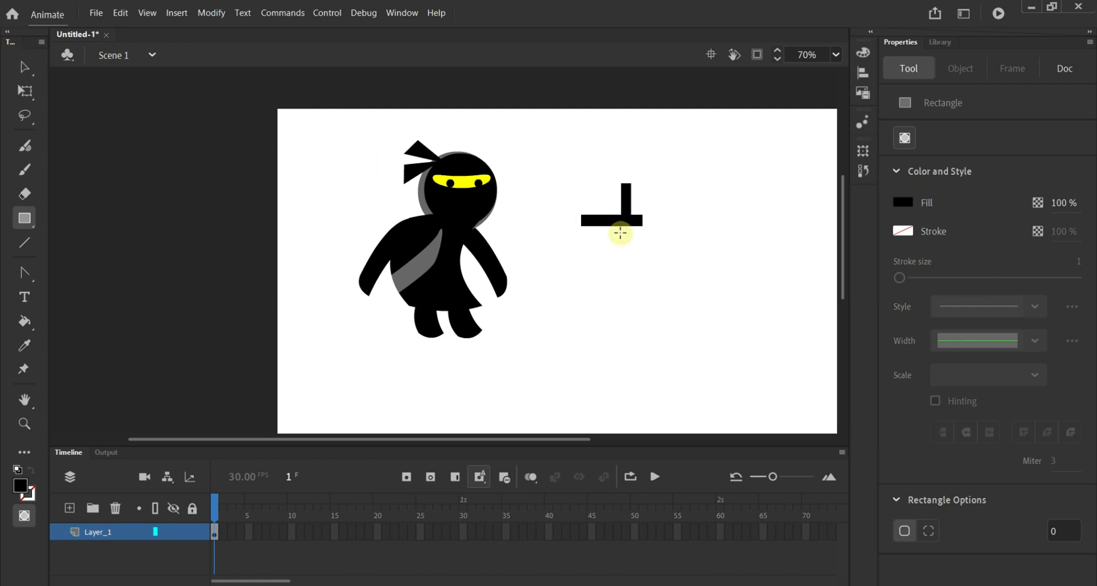
left_click(22, 66)
left_click_drag(598, 221, 617, 228)
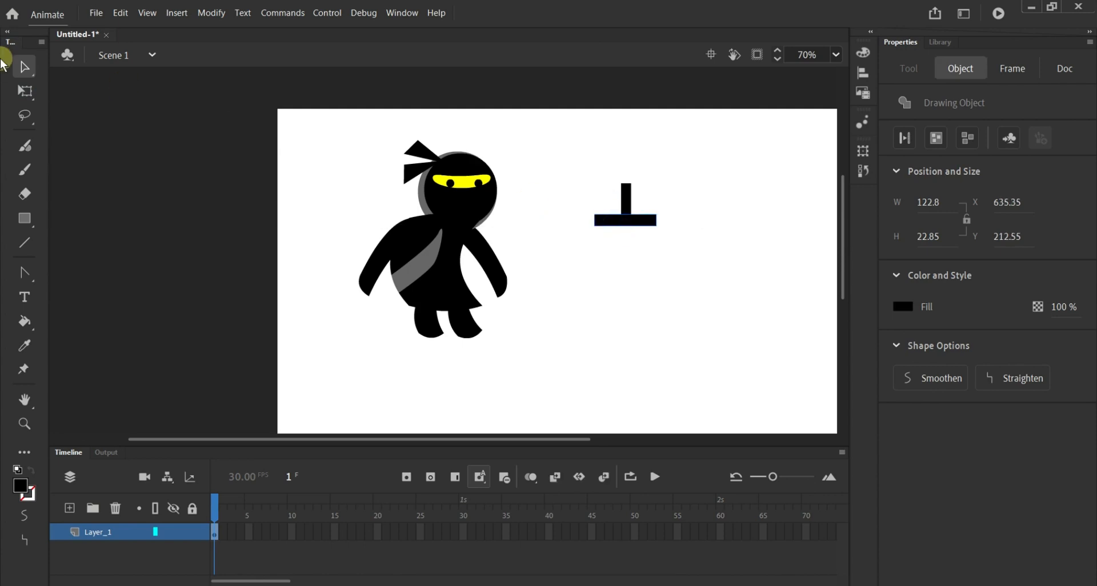
Draw a black sword blade about 30 by 413 px below the guard and shift it slightly toward the hilt's centre line.
left_click(25, 219)
left_click(612, 233)
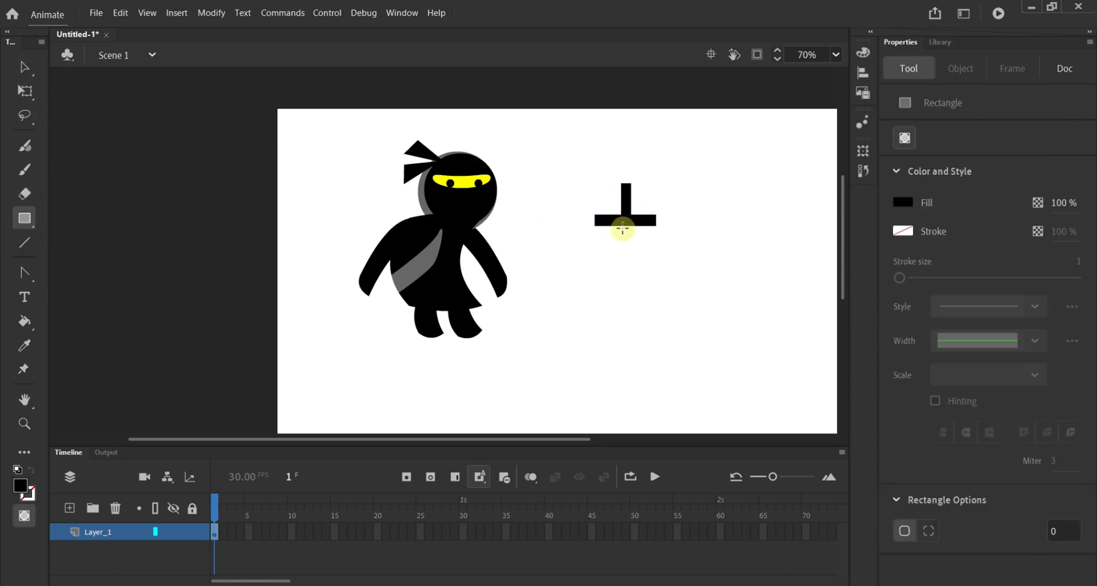
left_click_drag(623, 229, 640, 434)
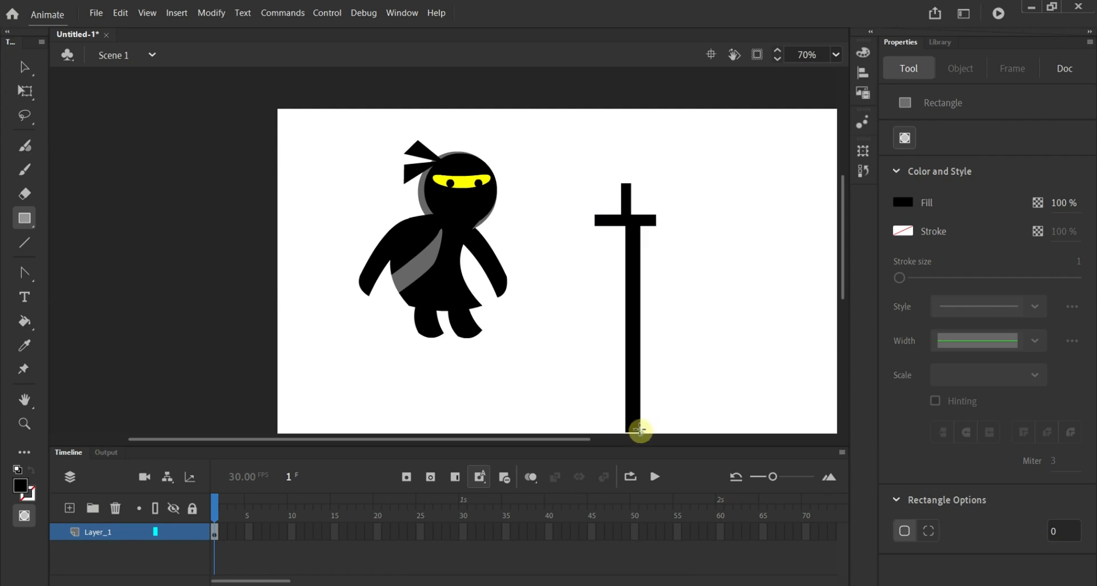
left_click(25, 67)
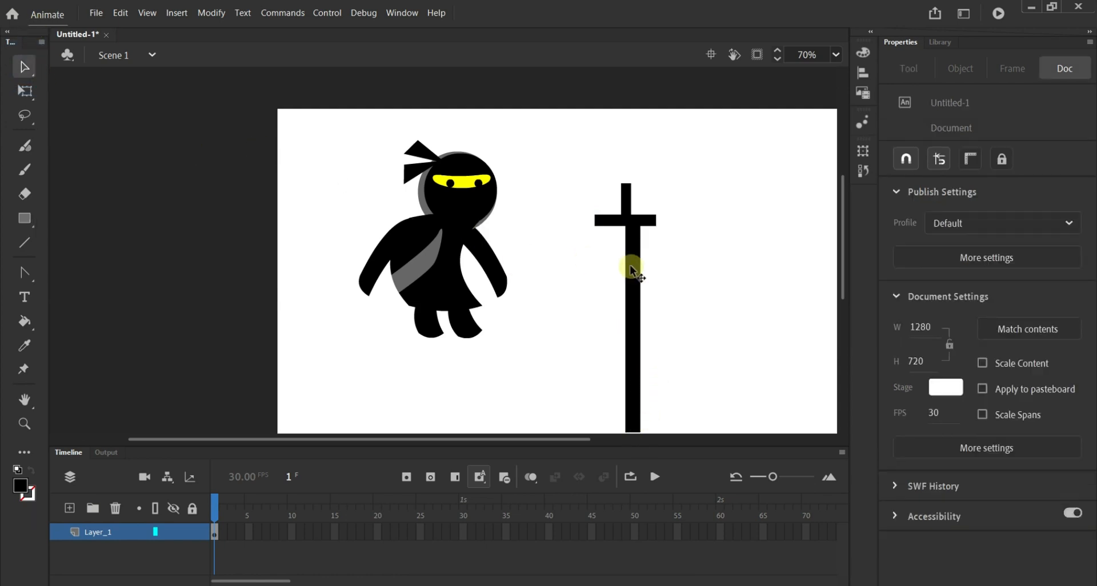
left_click_drag(632, 266, 627, 266)
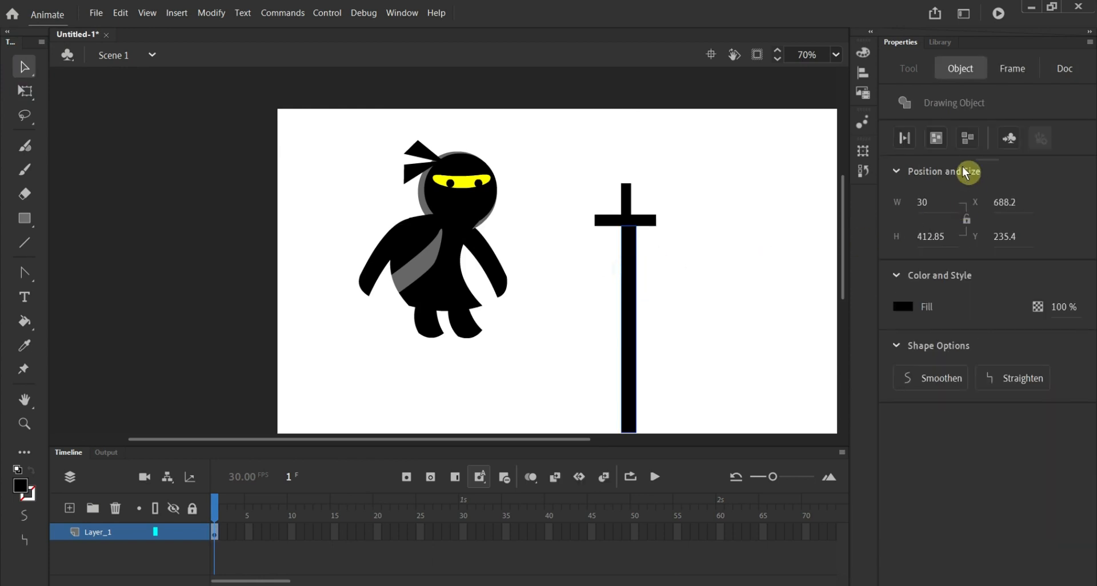
Fill the sword blade with dark gray and deselect it.
left_click(906, 310)
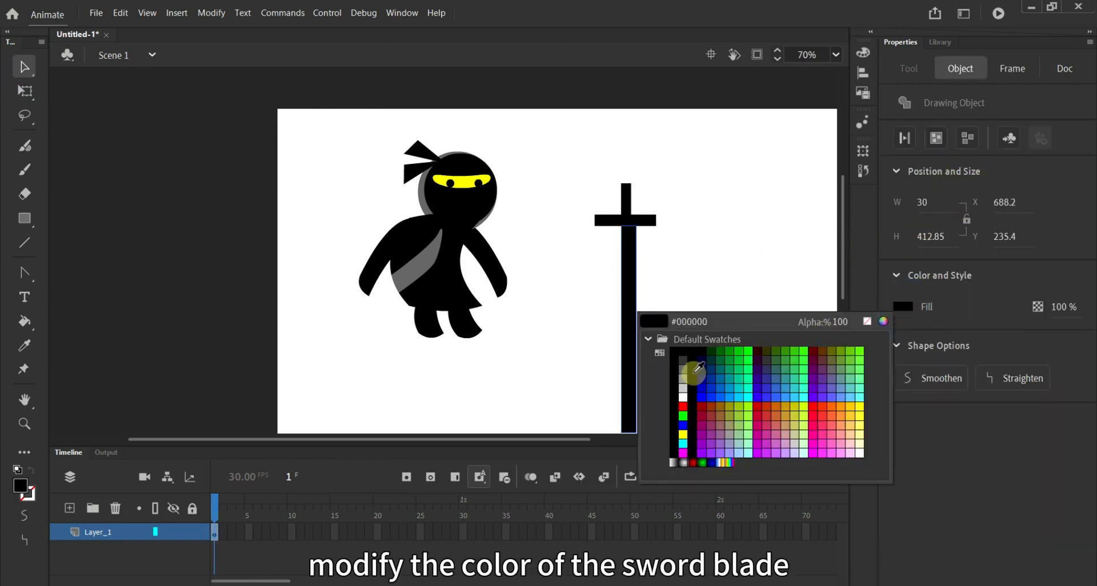
left_click(691, 368)
left_click(625, 179)
Align the handle, guard and blade of the sword on their horizontal centers.
left_click_drag(581, 160, 757, 437)
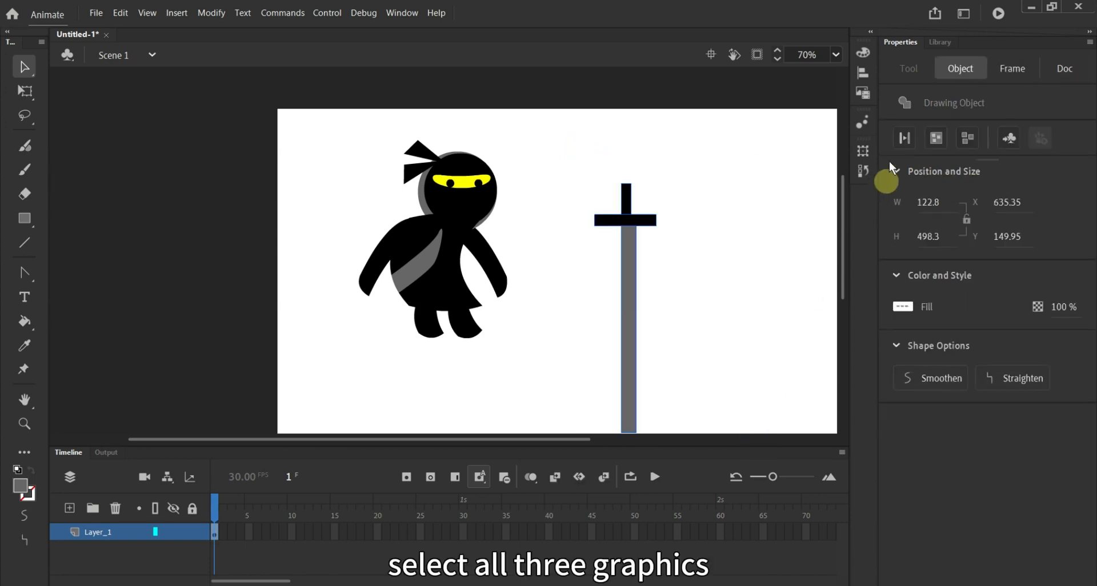
left_click(866, 74)
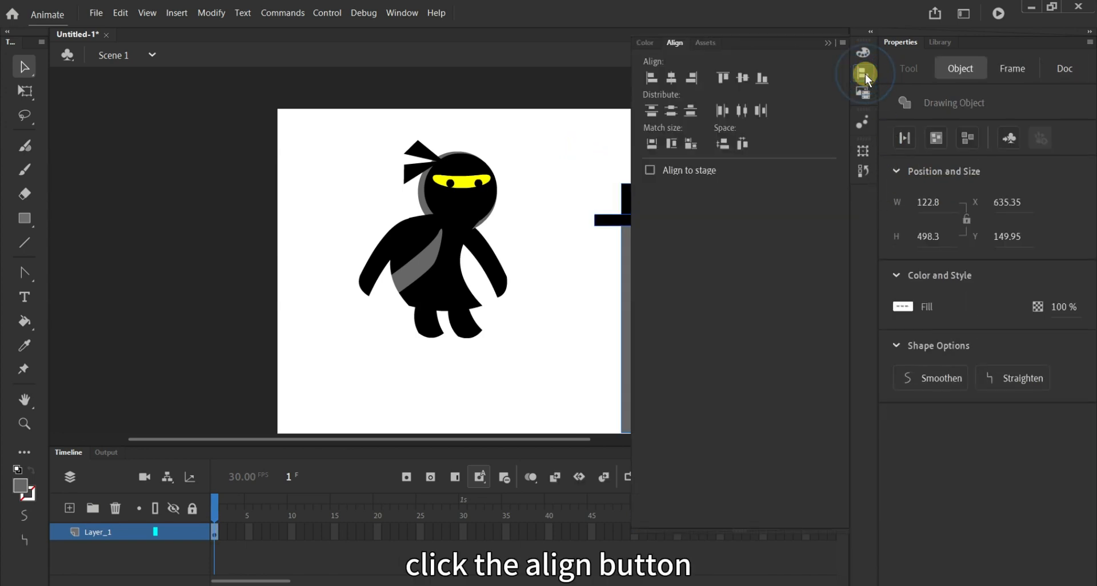
left_click(673, 78)
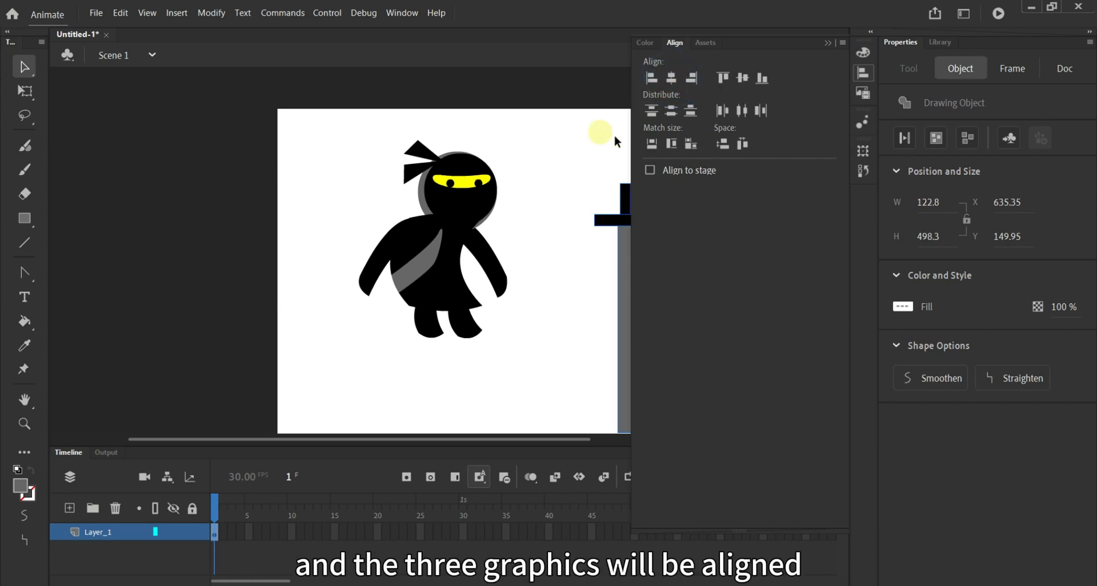
left_click(862, 77)
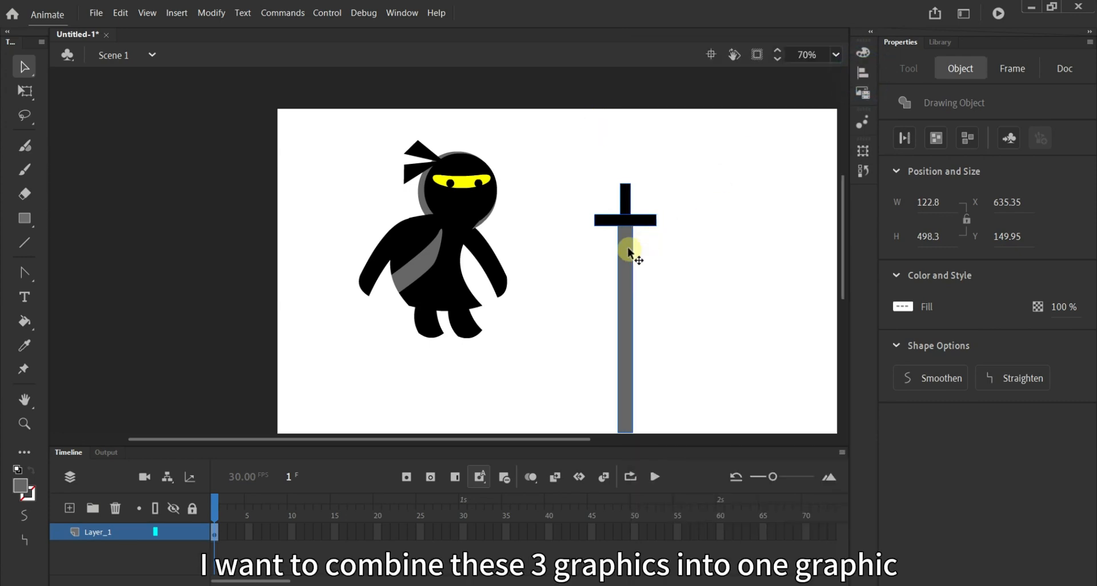
Group the three sword pieces into a single object.
left_click_drag(559, 149, 739, 456)
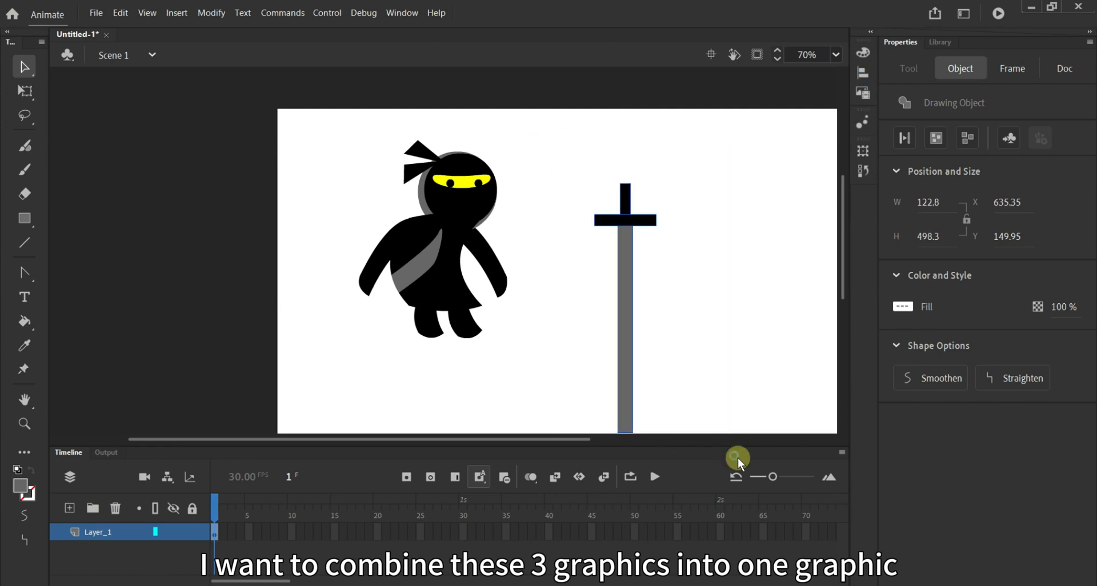
left_click(211, 17)
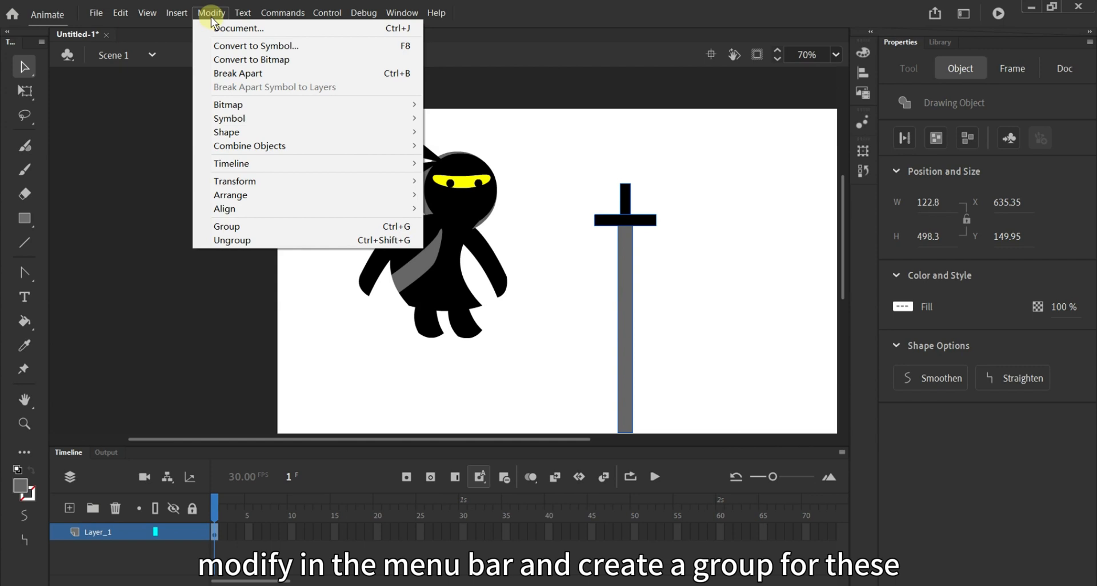
left_click(247, 228)
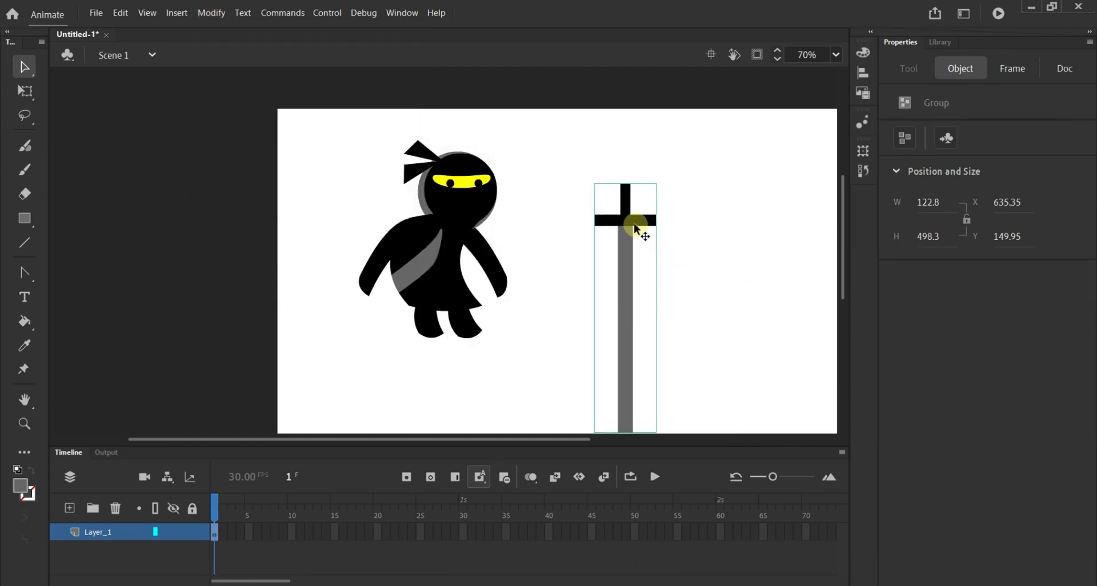
Rotate the sword group diagonally, scale it to about 259 by 317 px, and place it across the ninja at about X 175, Y 110.
left_click_drag(636, 227, 604, 184)
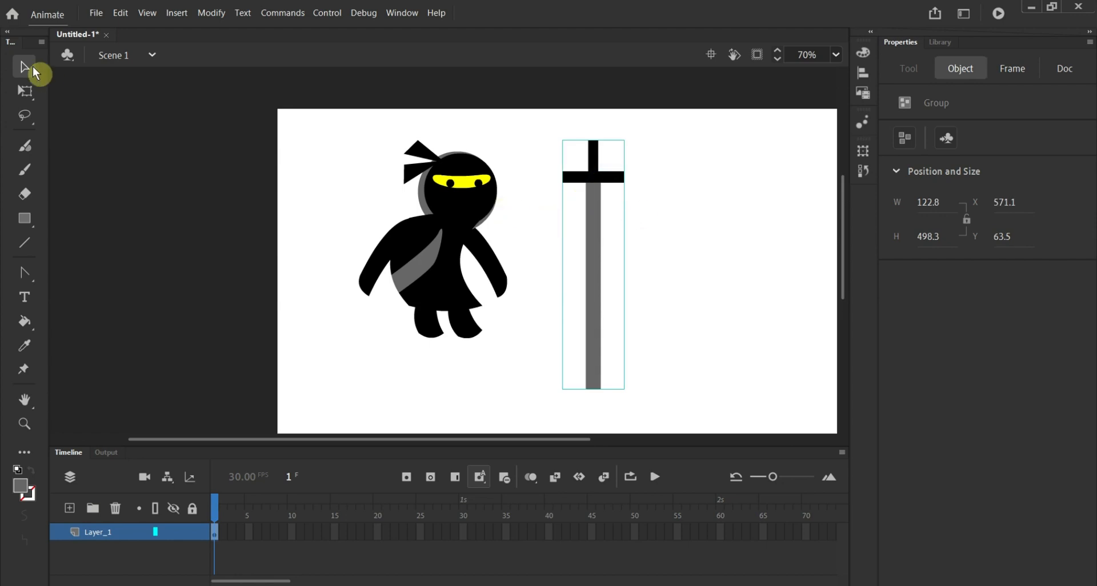
left_click(25, 91)
left_click_drag(636, 397, 700, 345)
left_click_drag(634, 320, 472, 293)
left_click_drag(512, 336, 478, 308)
Send the sword group to the back, behind the ninja.
right_click(477, 309)
mouse_move(572, 428)
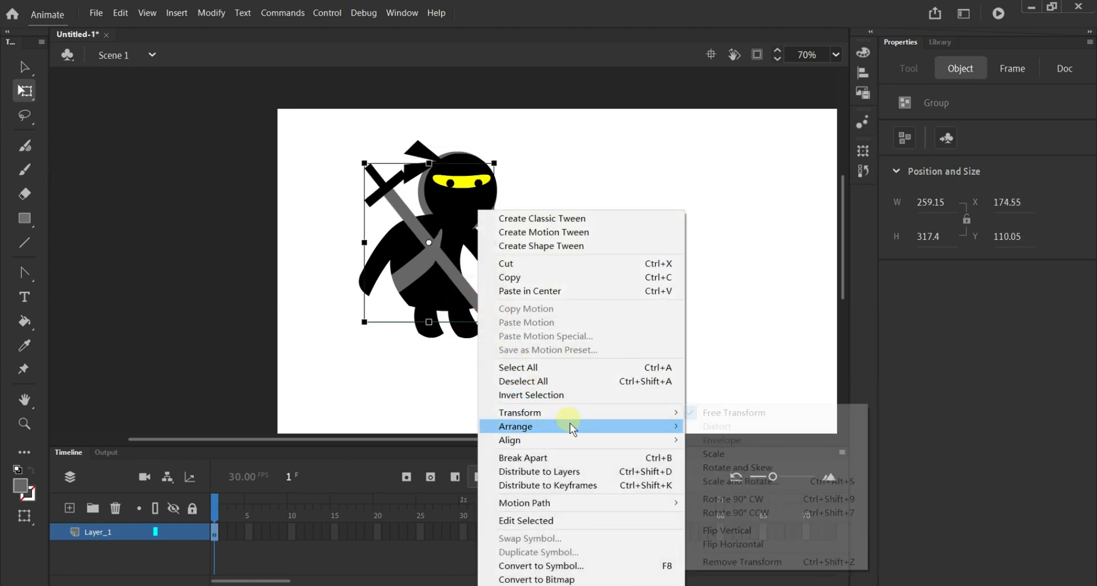
left_click(731, 467)
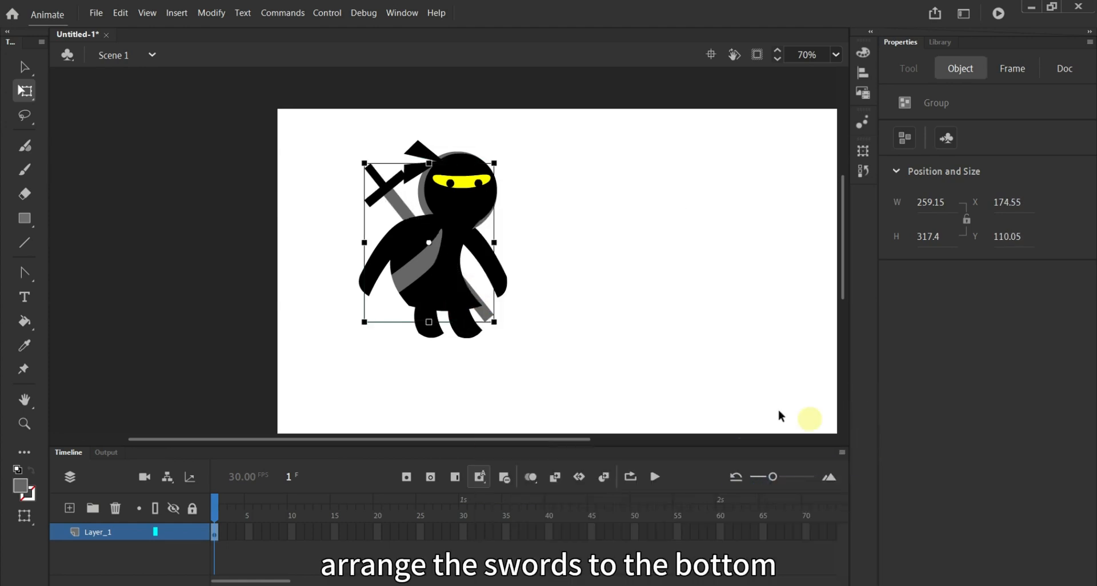
Rotate the sword to a steeper angle and shift it so the blade's tip hides behind the body, leaving the hilt above the shoulder.
left_click(484, 301)
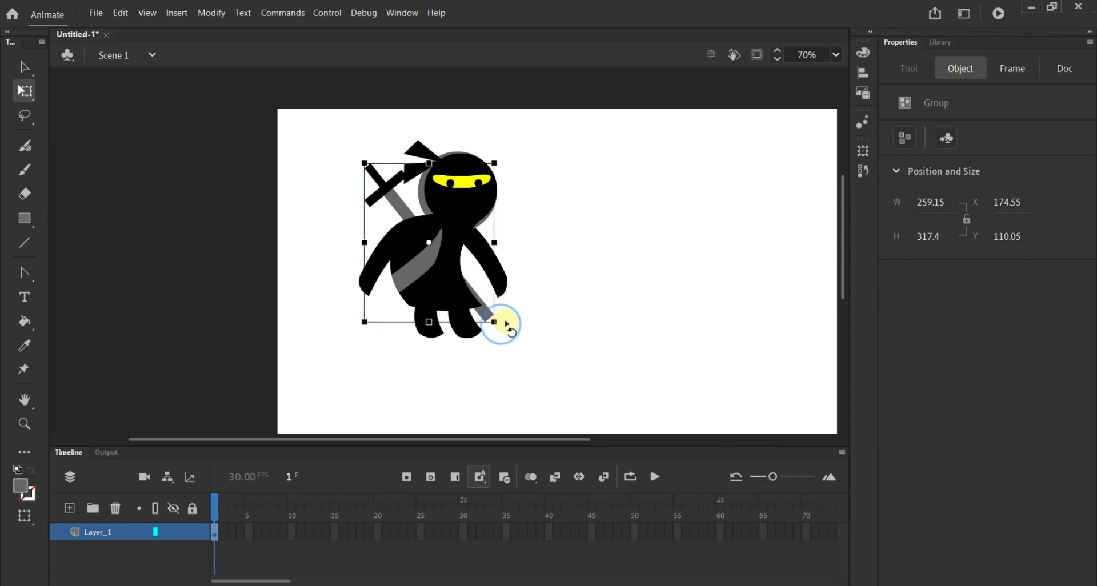
left_click_drag(505, 324, 466, 292)
left_click_drag(405, 197, 390, 205)
left_click(591, 260)
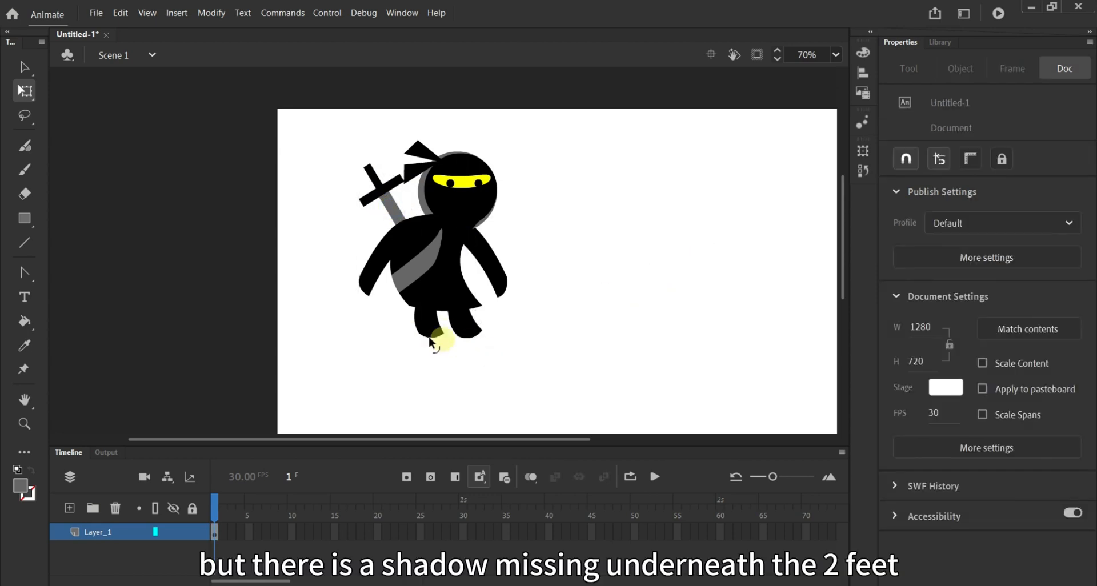
Draw a dark gray oval shadow without stroke, about 176 by 83 px, and center it between the ninja's feet.
left_click(25, 216)
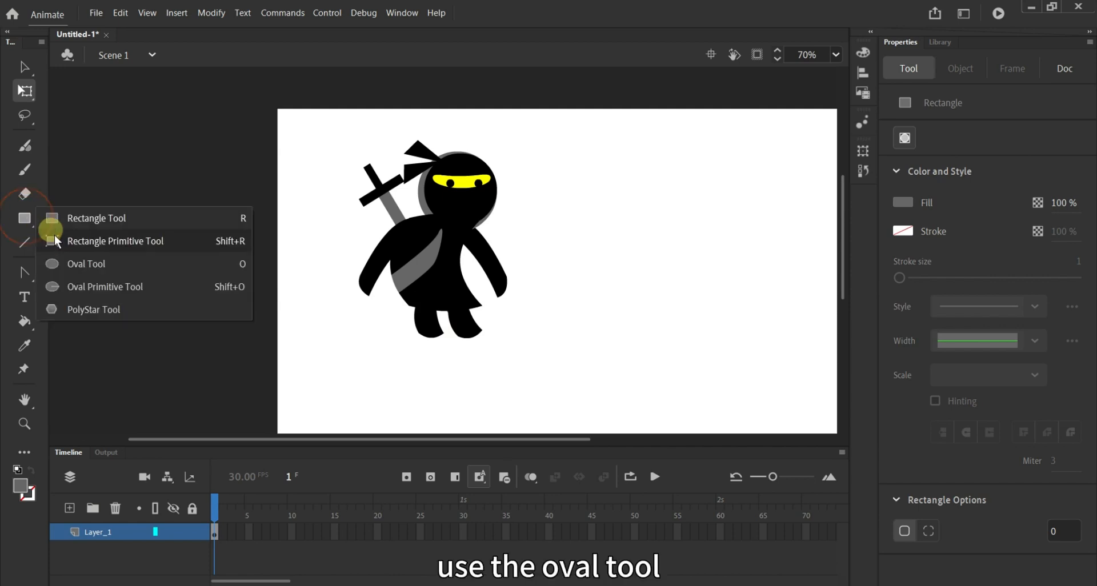
left_click(105, 265)
left_click_drag(414, 320, 503, 362)
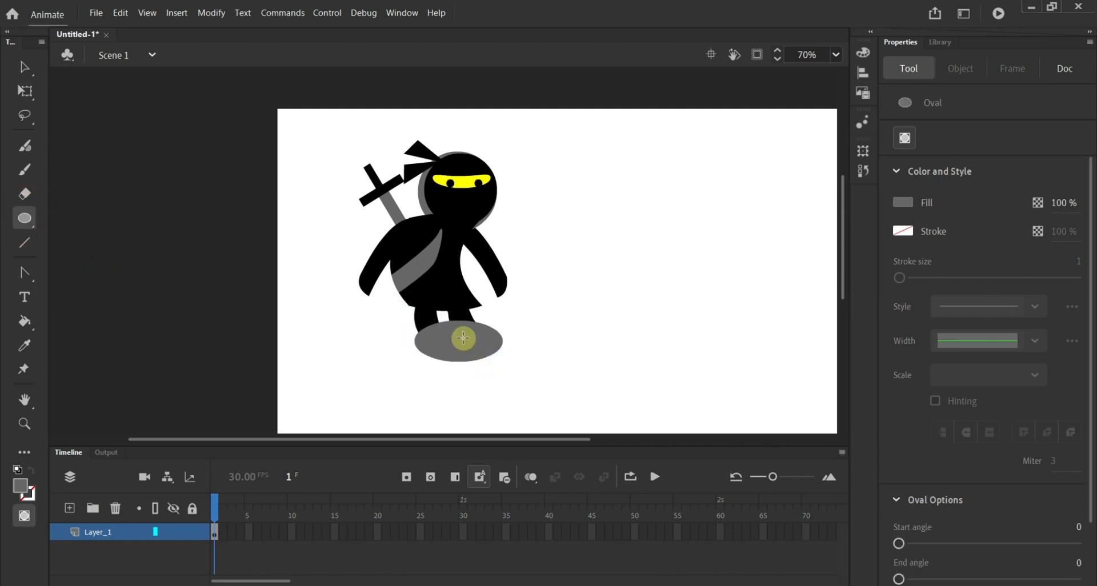
left_click(24, 67)
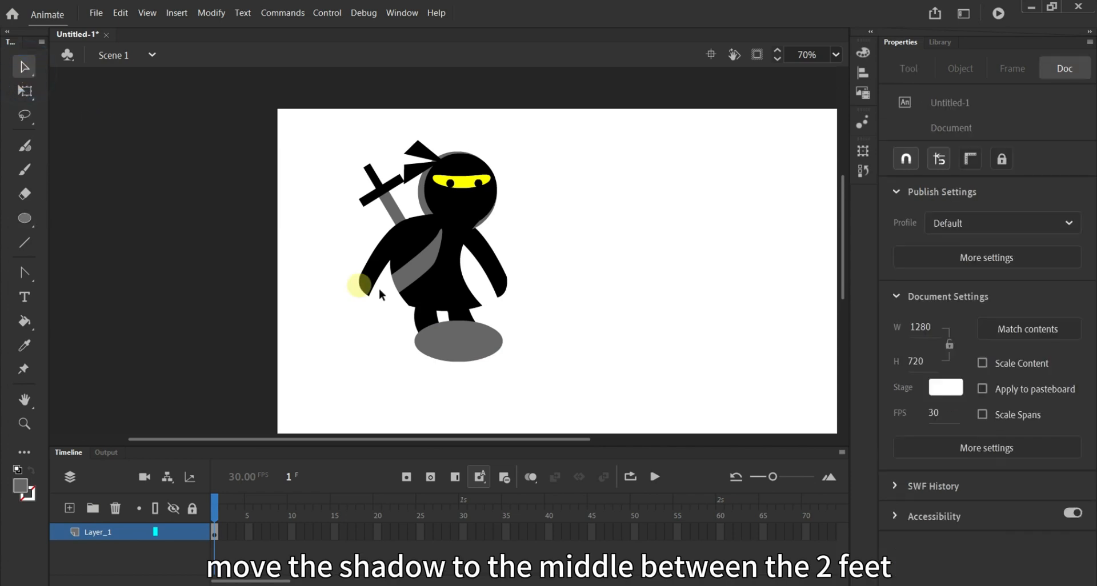
left_click_drag(461, 346, 445, 344)
Send the oval shadow to the back and move it up under the feet, to about X 251, Y 405.
right_click(446, 344)
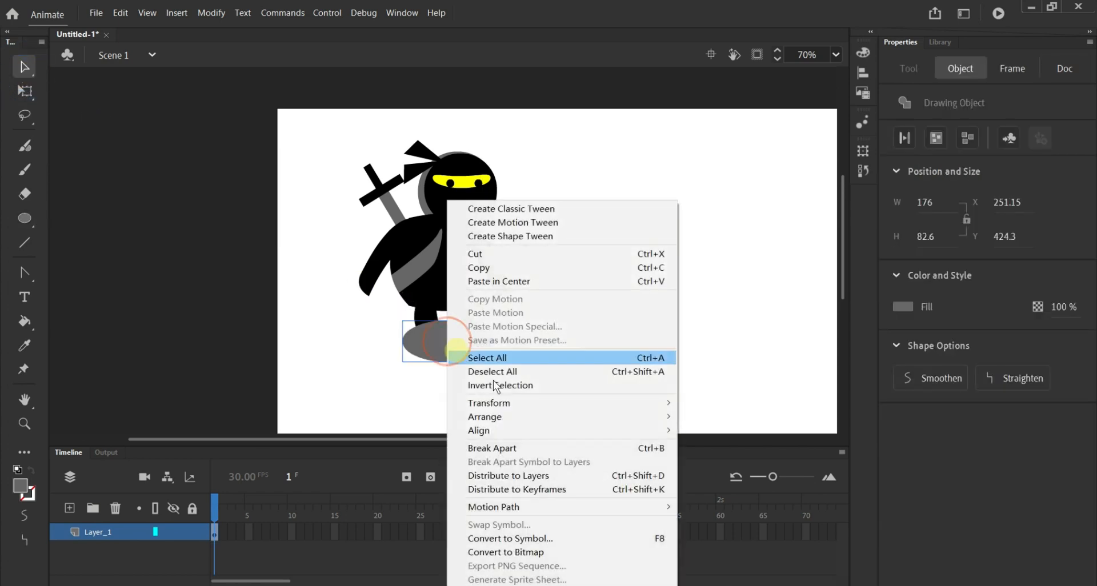
mouse_move(595, 419)
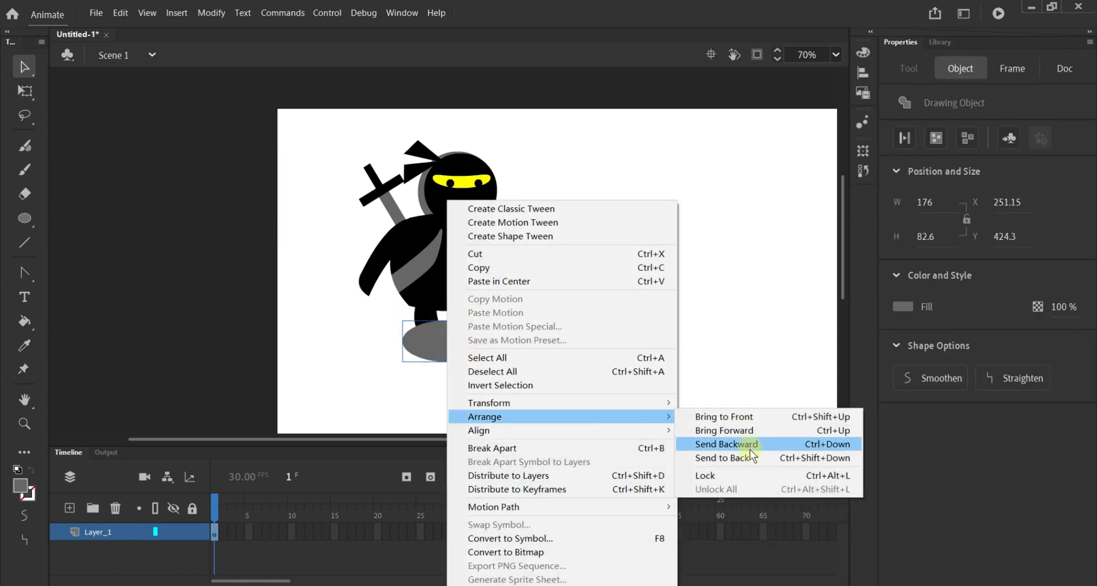
left_click(749, 456)
left_click_drag(437, 354, 448, 343)
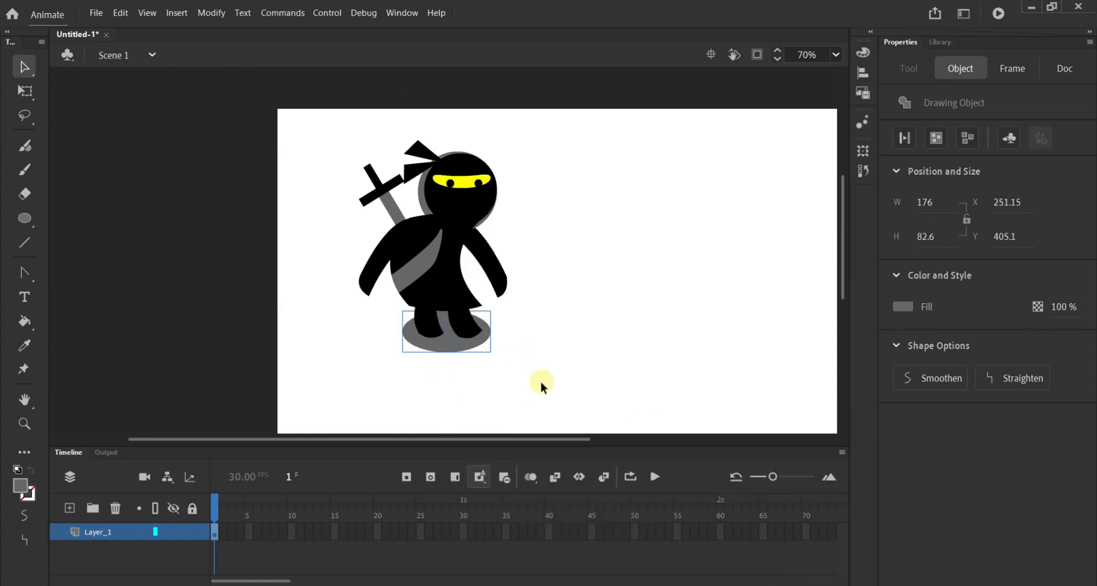
key("Down")
left_click(558, 337)
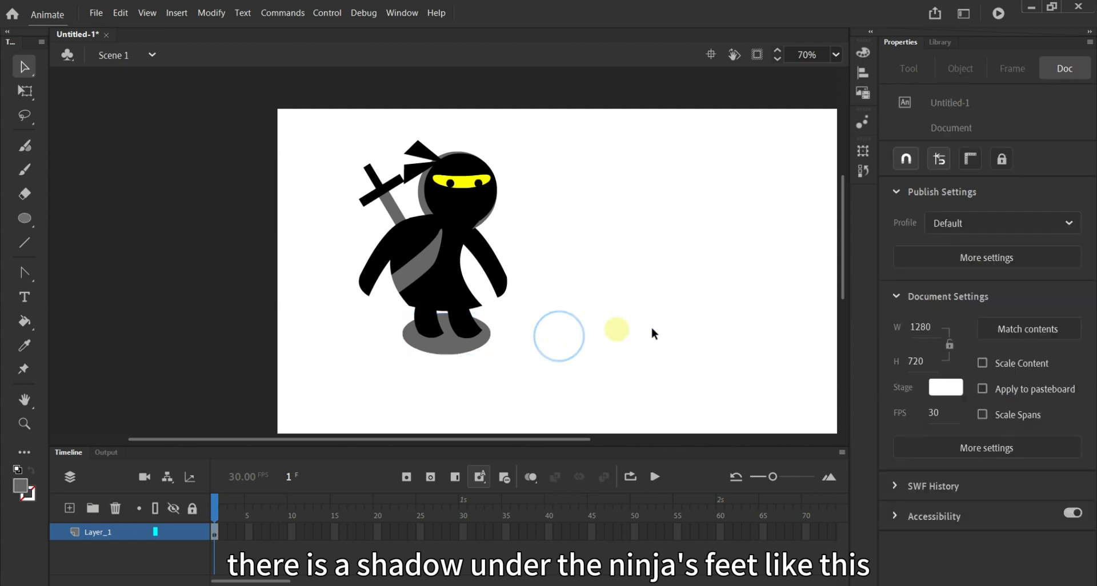
Move the whole ninja with sword and shadow toward the middle of the stage, and preview the movie.
left_click_drag(333, 394, 457, 275)
left_click_drag(599, 173, 797, 72)
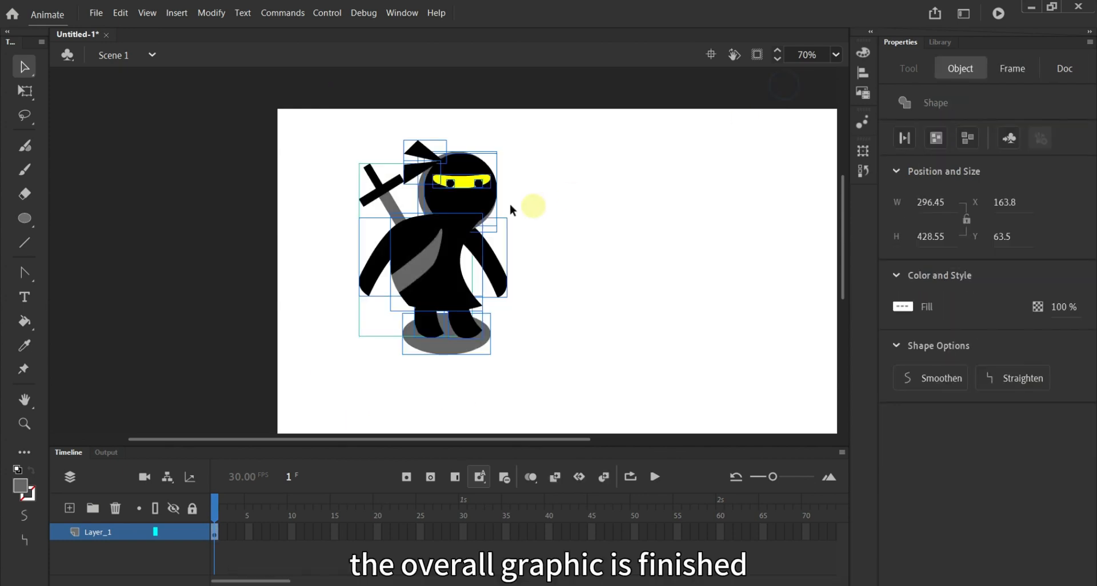
left_click_drag(469, 204, 582, 219)
left_click(793, 230)
key("ctrl+Return")
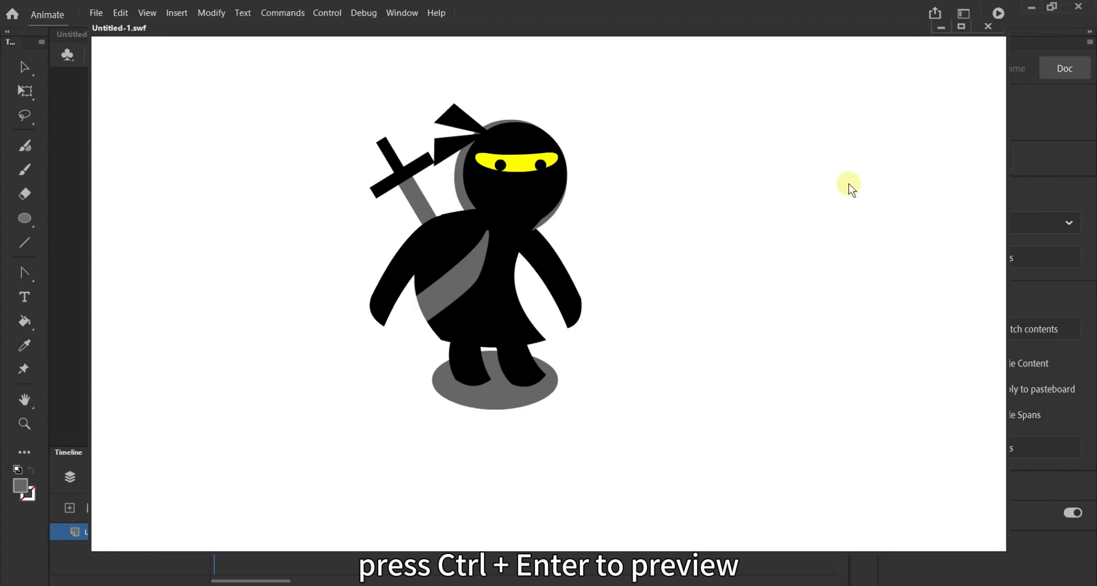
left_click(989, 28)
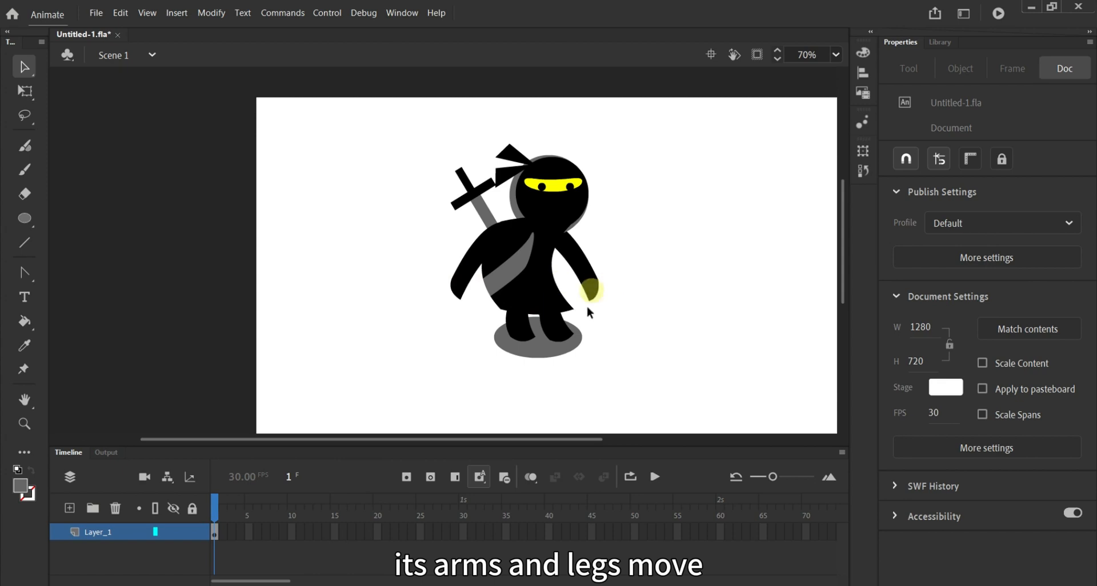
Move the transformation point of the arm beside the sword to its shoulder and try swinging the arm around it.
left_click(460, 273)
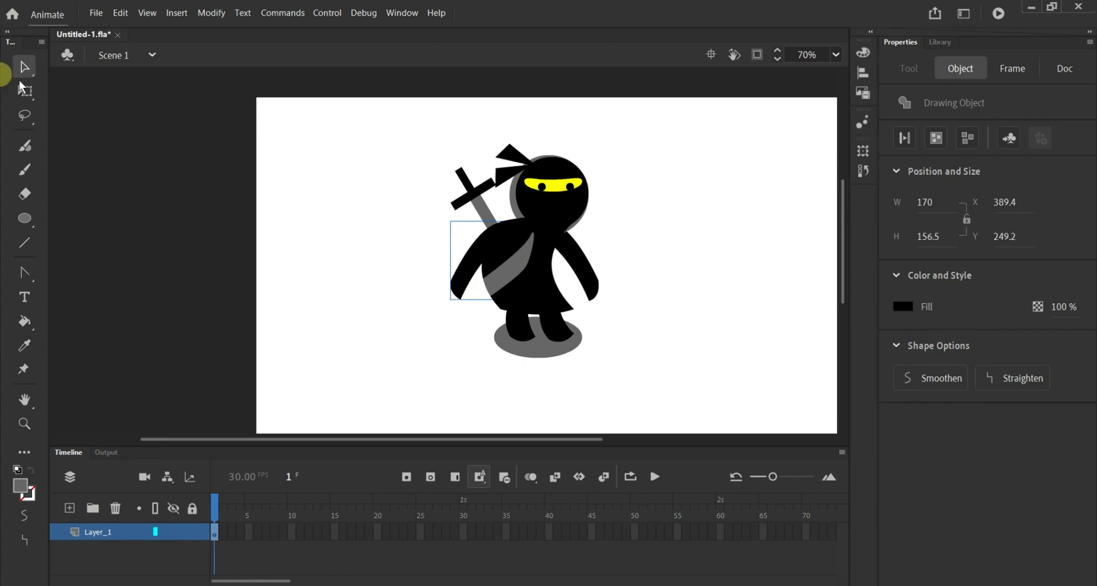
left_click(25, 92)
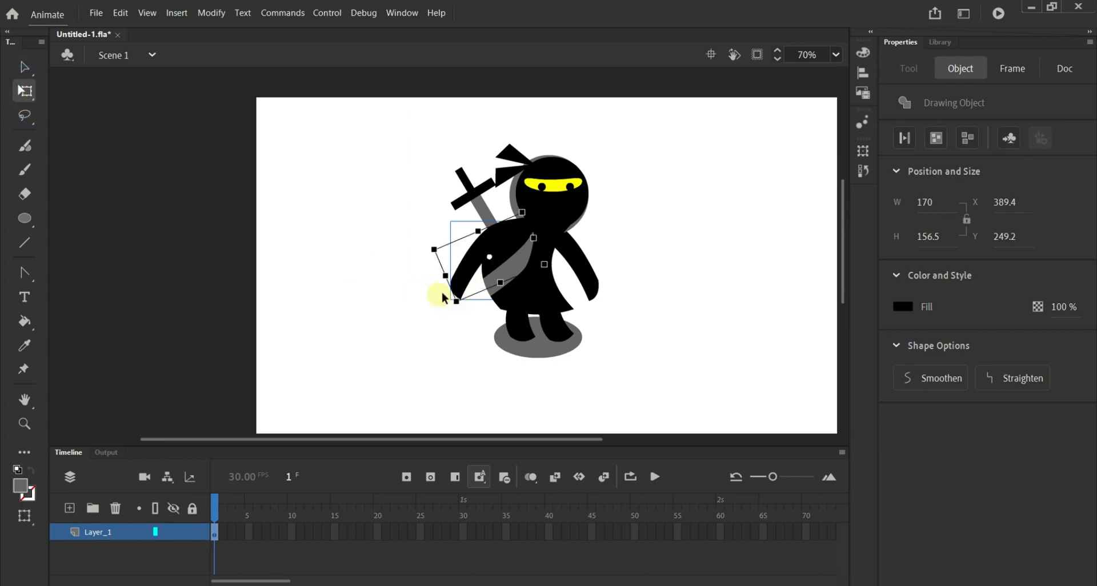
left_click_drag(490, 257, 512, 258)
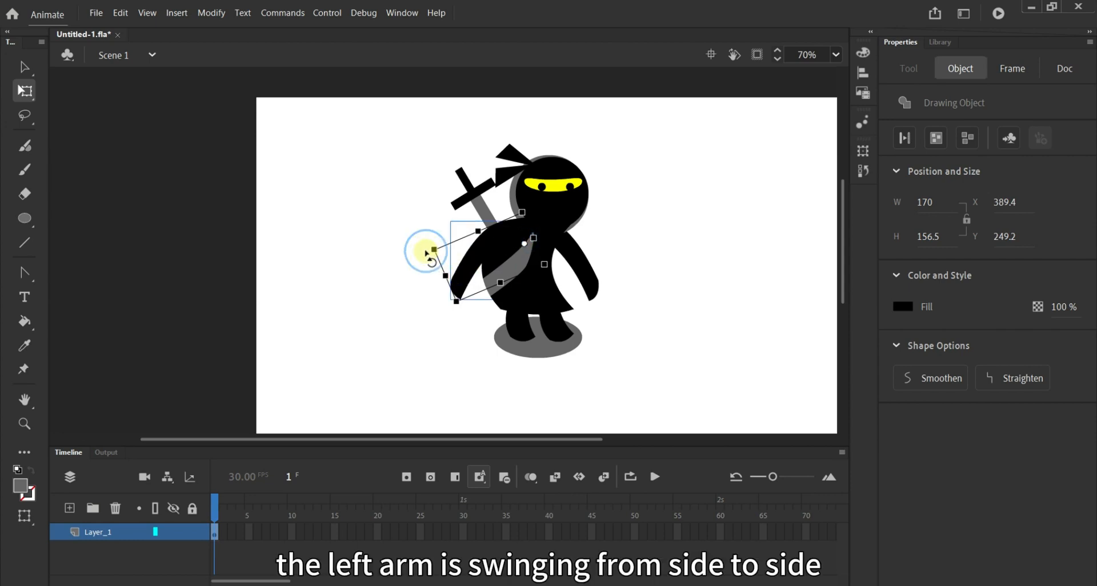
left_click_drag(427, 253, 388, 261)
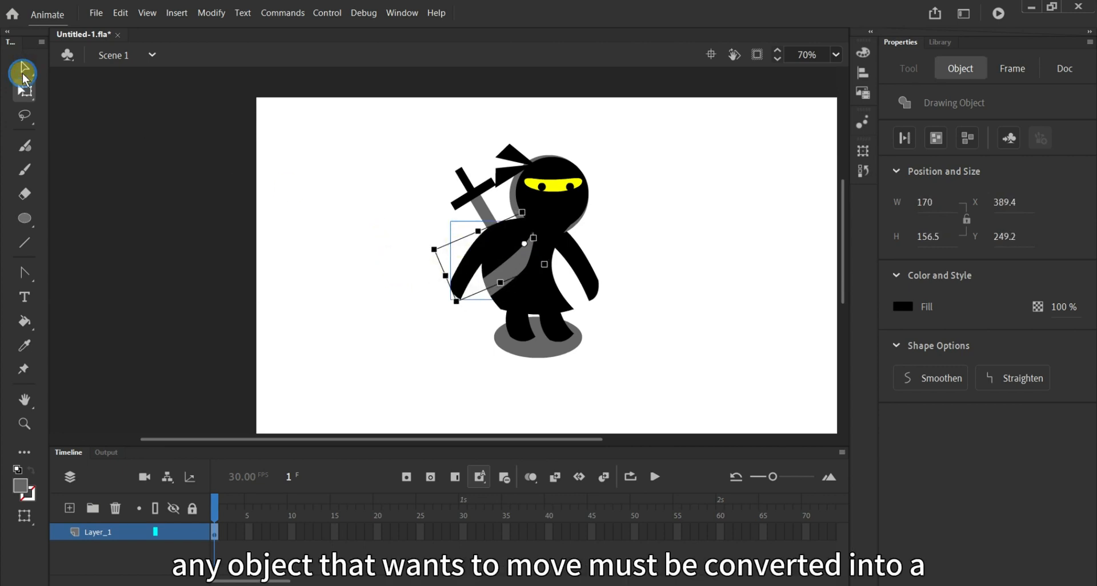
left_click(22, 69)
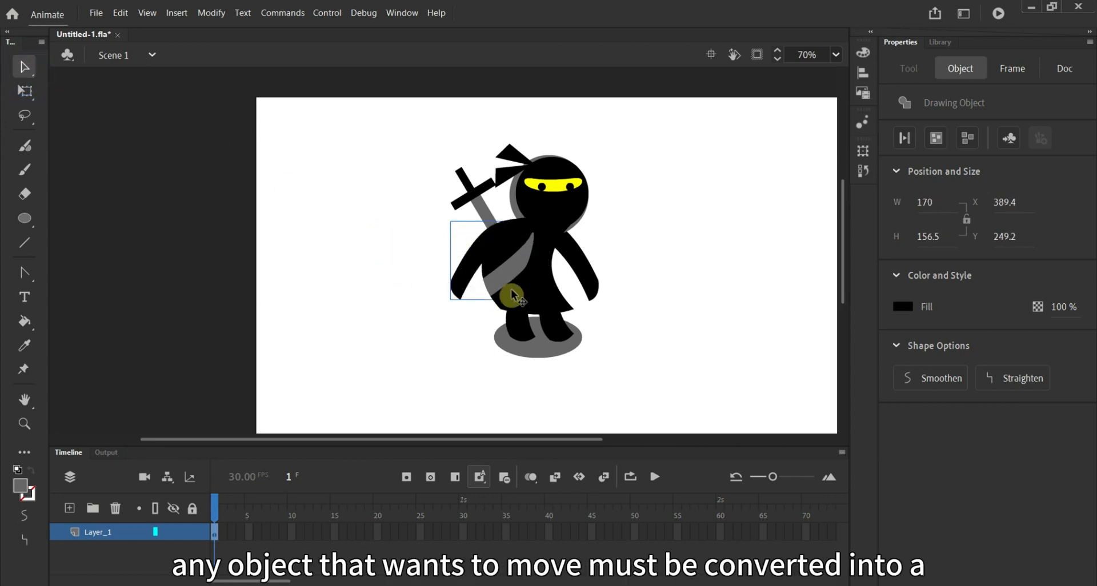
Convert the arm beside the sword into a movie clip symbol named "Left arm".
left_click(477, 251)
right_click(476, 253)
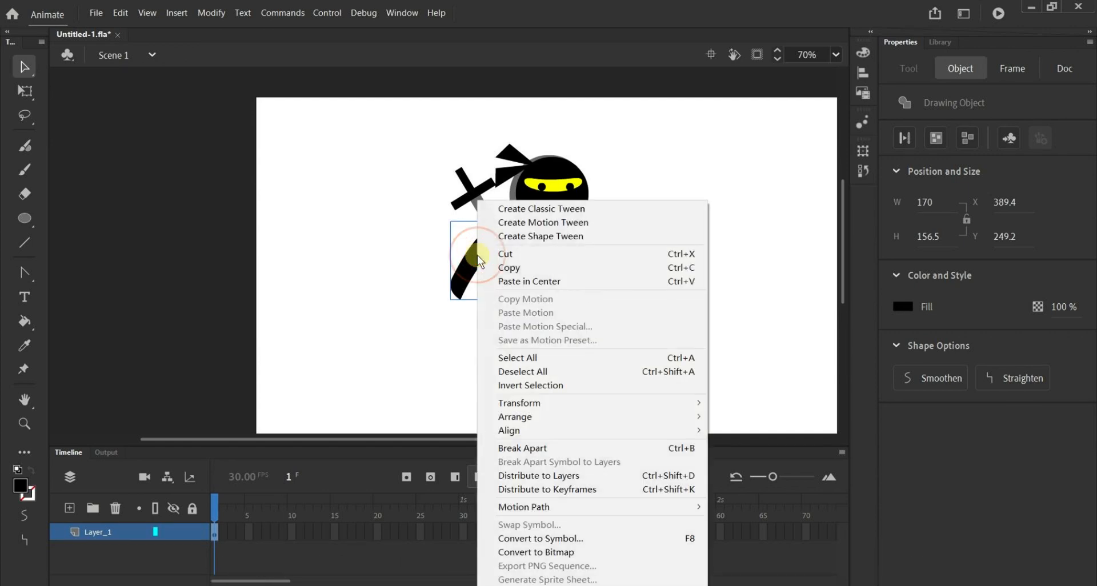
left_click(613, 537)
type("Left")
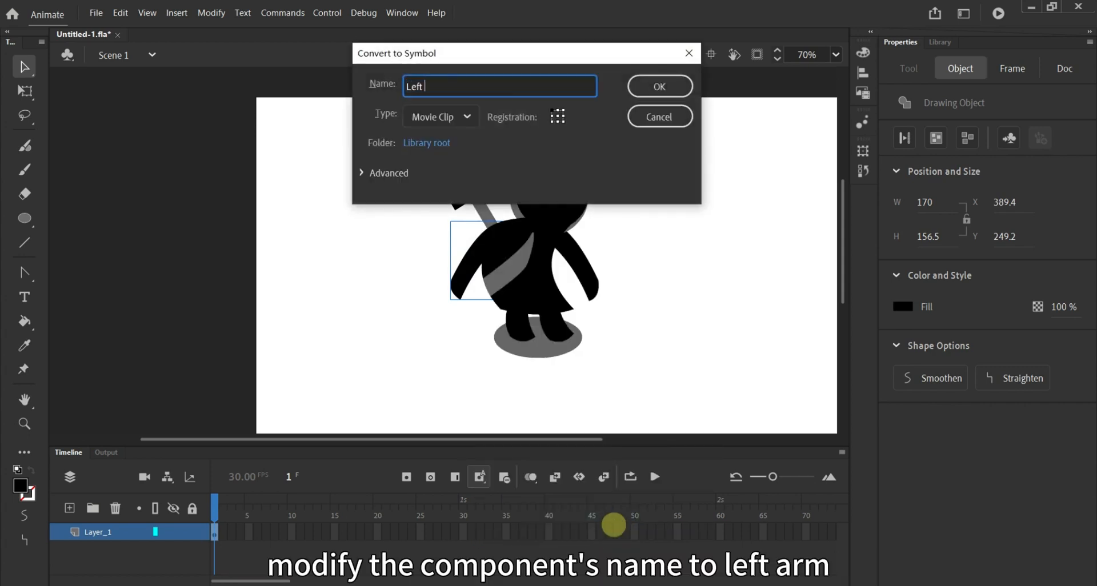
type(" arm")
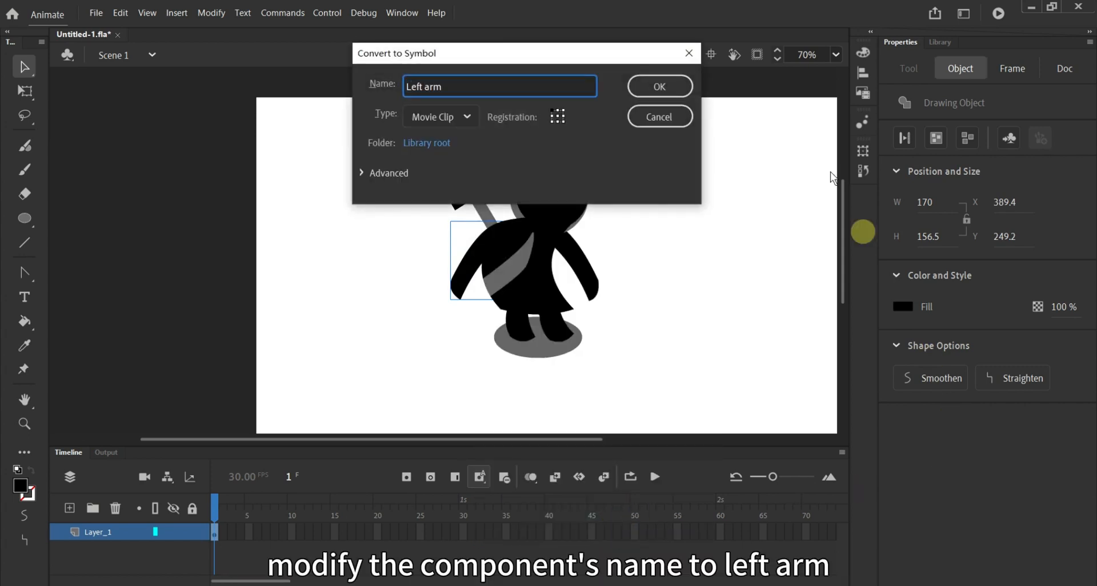
left_click(653, 91)
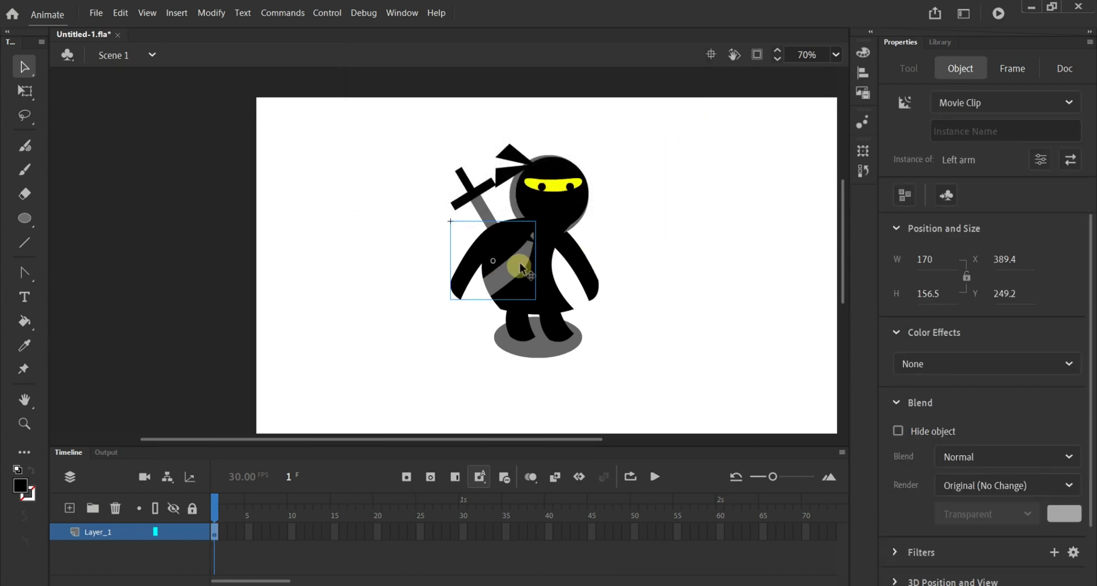
Try moving the Left arm symbol away from the body, undo the move, and check the other arm's properties for comparison.
scroll(541, 257, "up", 5)
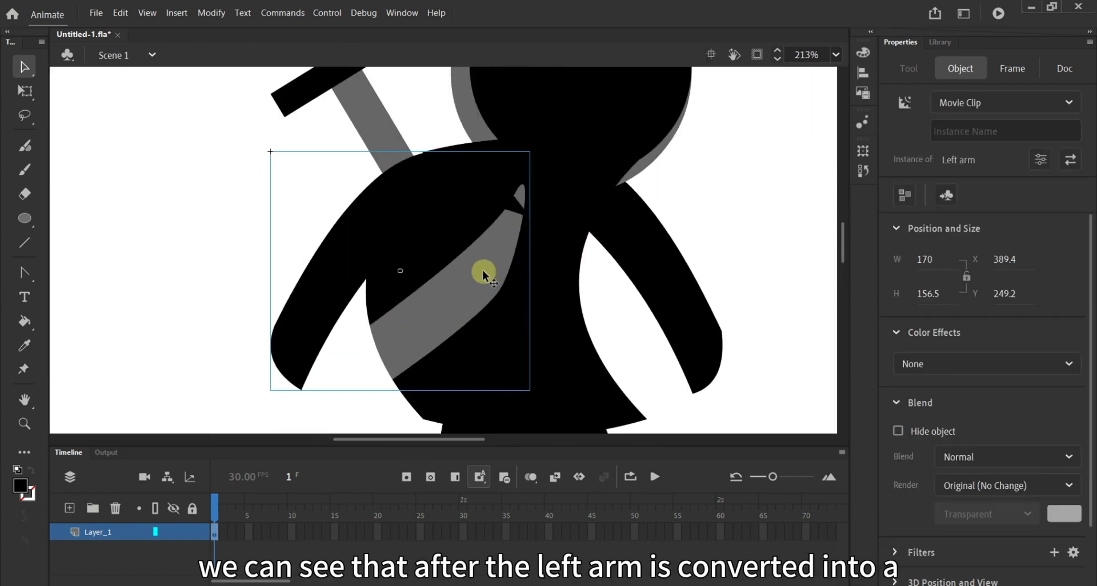
left_click_drag(336, 290, 222, 198)
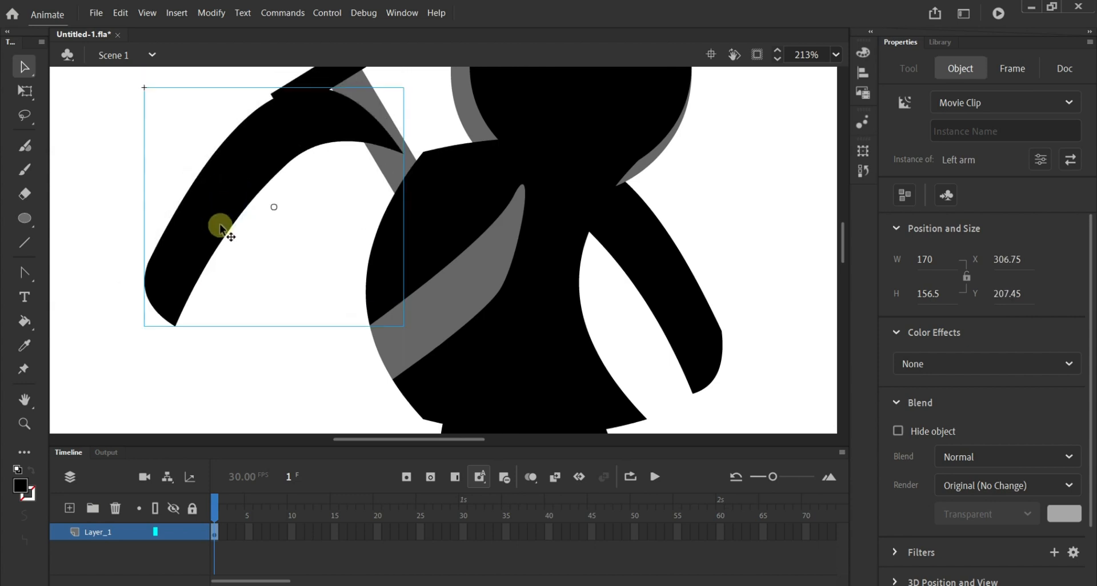
key("ctrl+z")
key("ctrl+z")
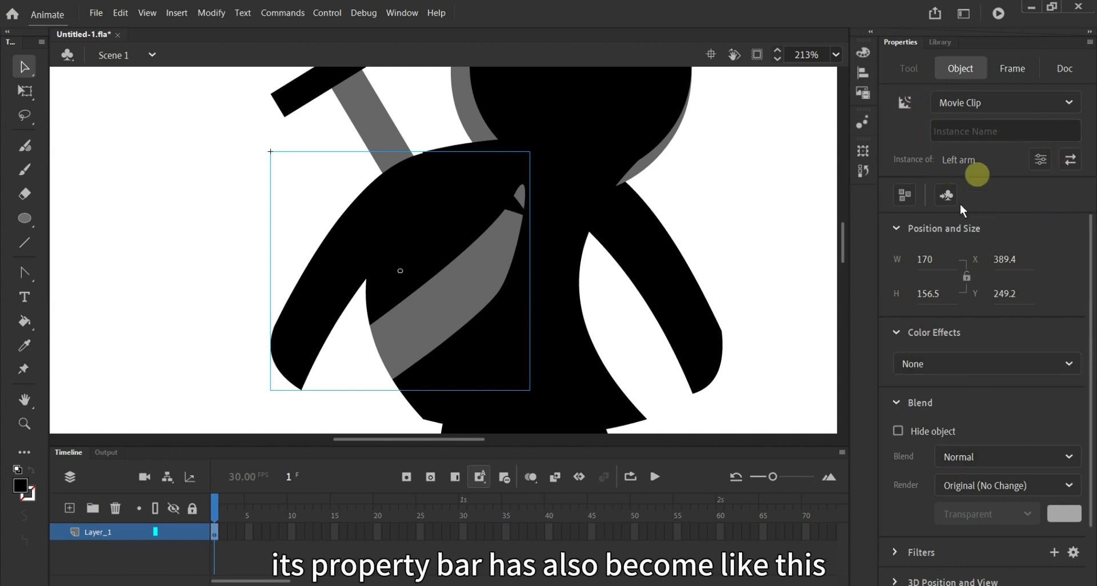
left_click(657, 267)
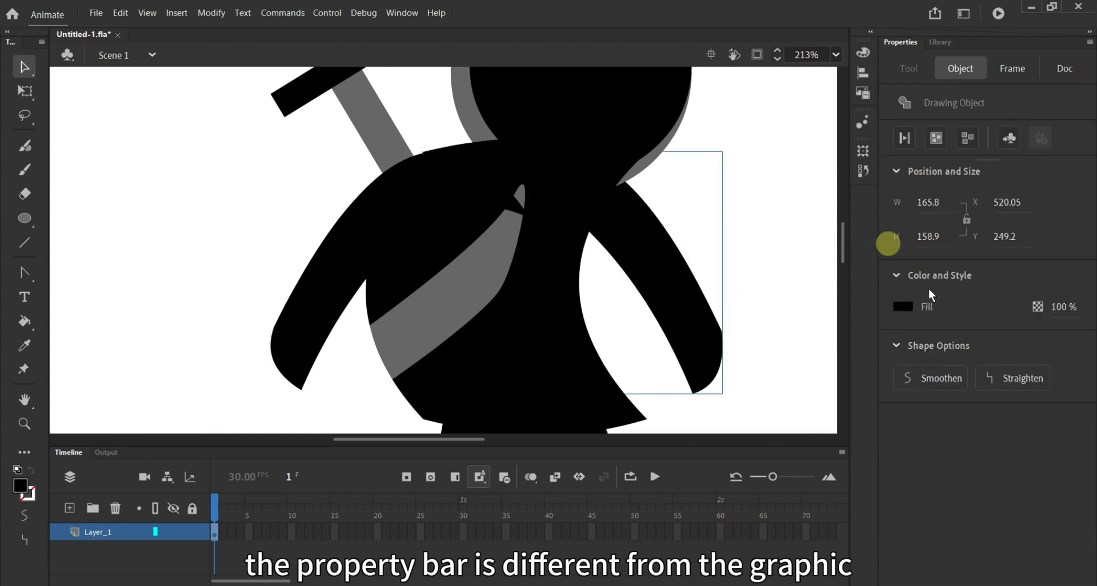
Distribute the Left arm symbol to a layer of its own.
left_click(331, 284)
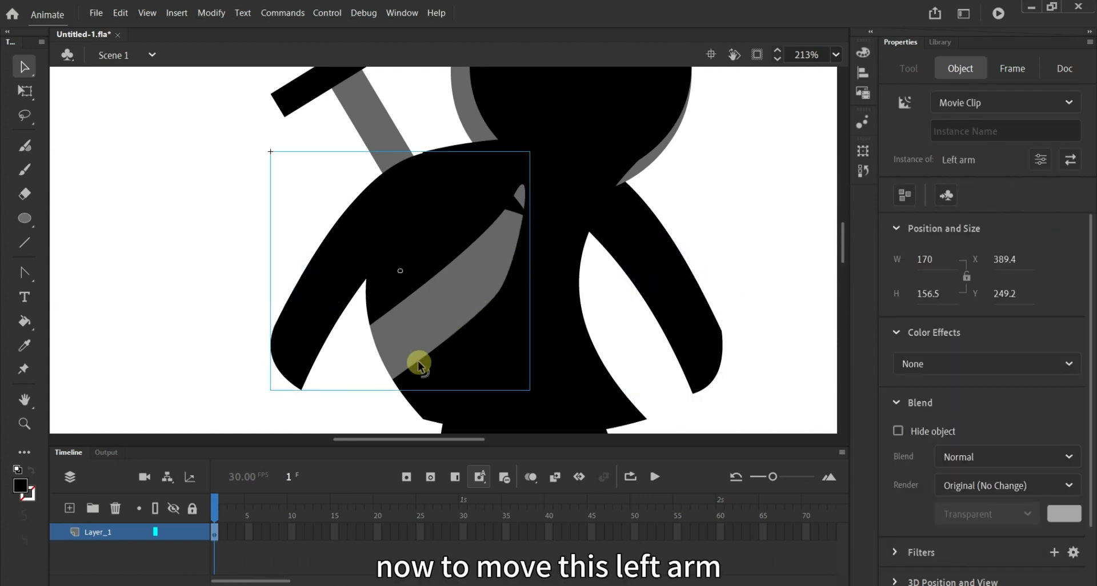
right_click(310, 311)
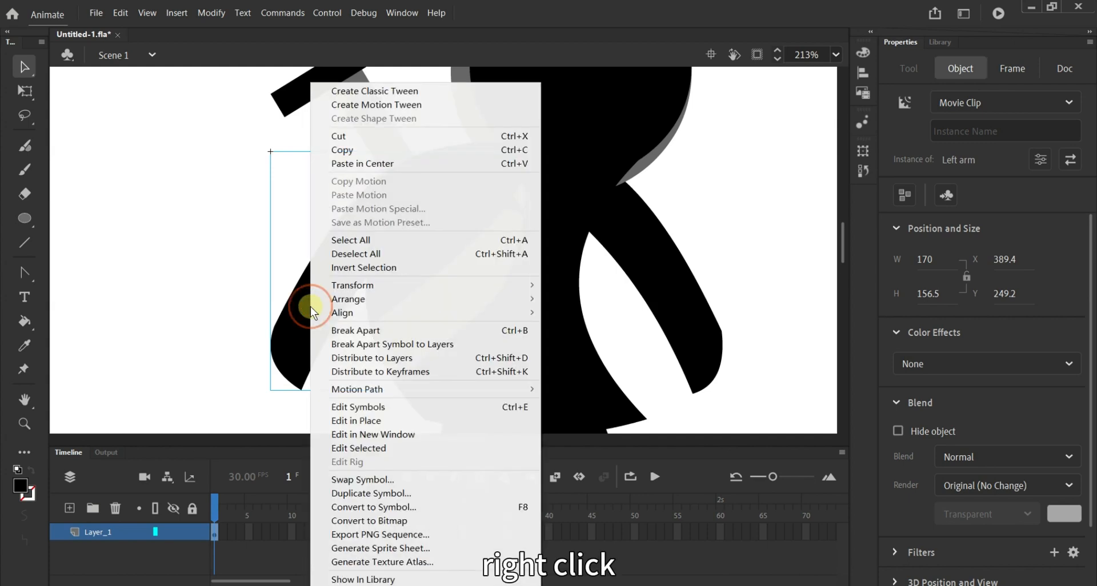
left_click(357, 357)
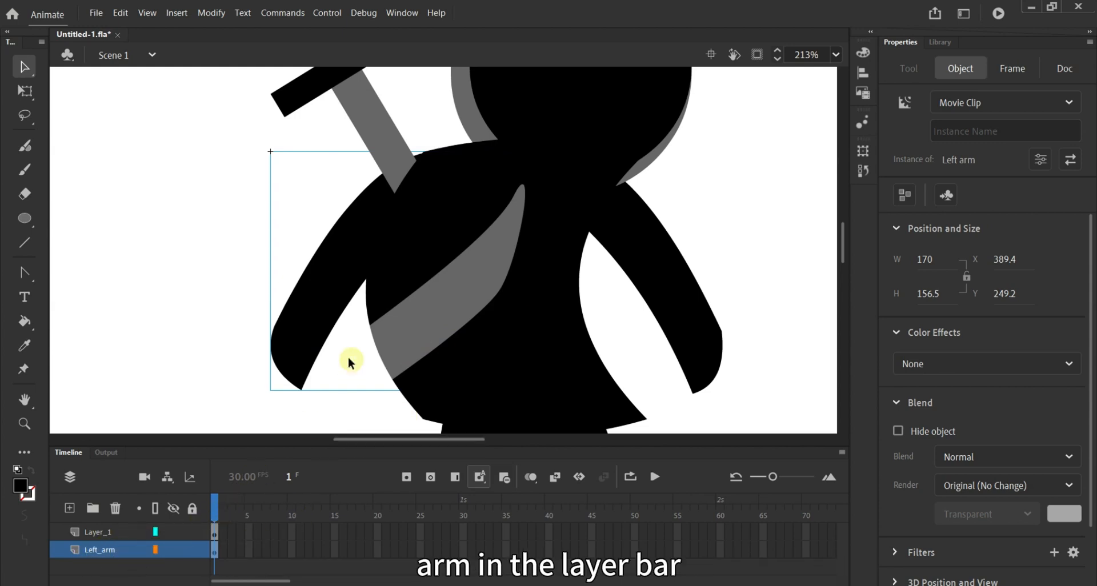
Examine which parts of the ninja belong to Layer_1 and which belong to the Left_arm layer.
scroll(251, 371, "down", 2)
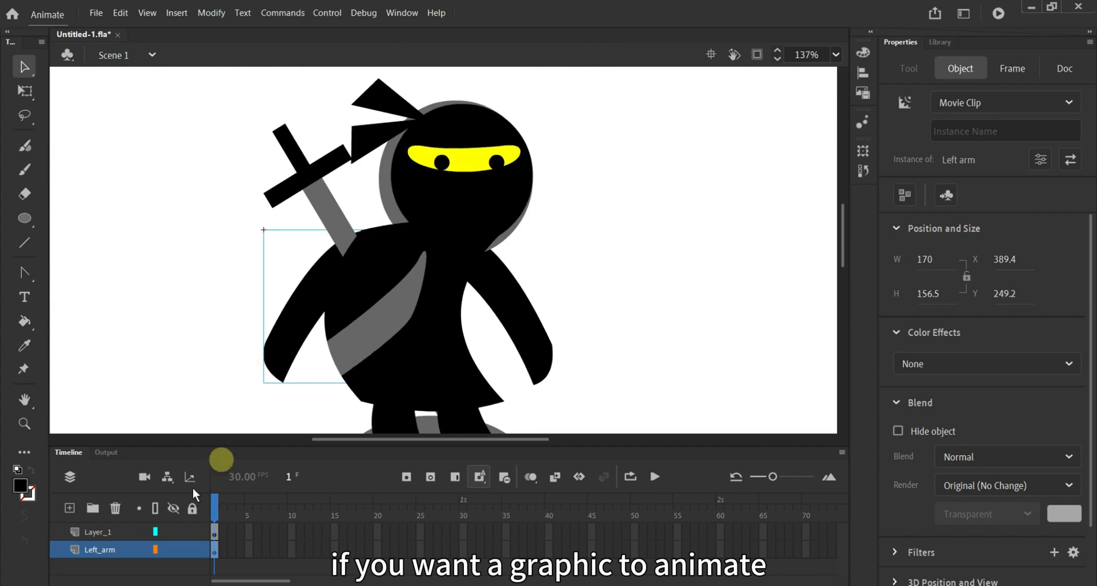
left_click(266, 408)
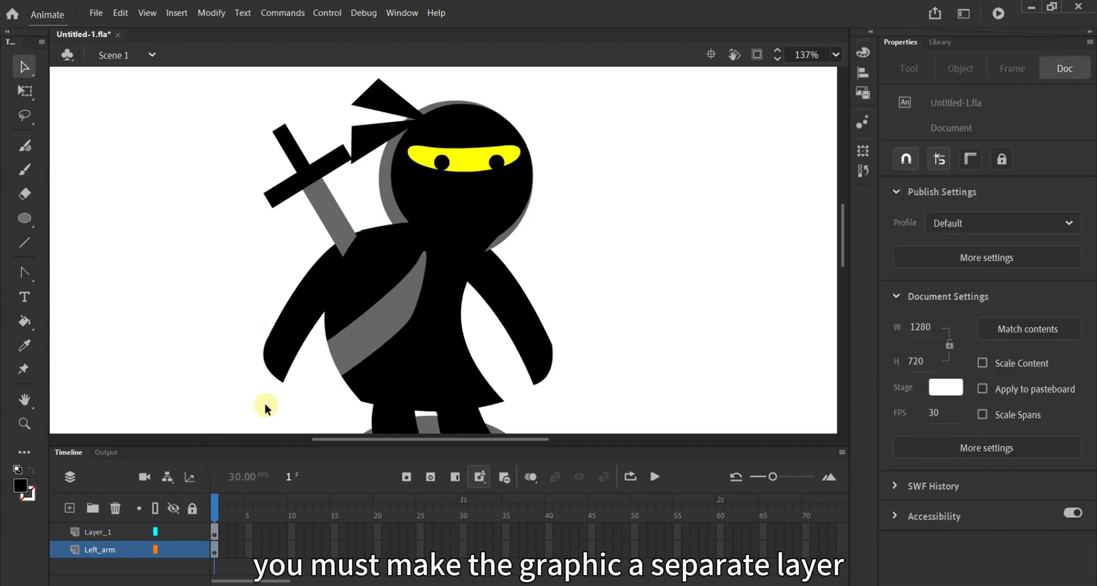
left_click(278, 332)
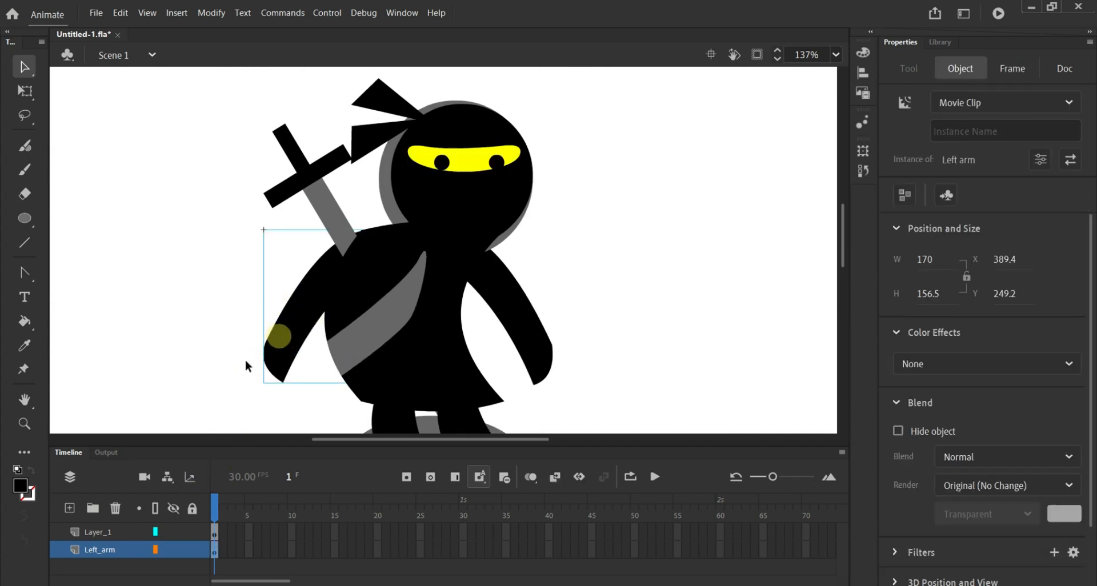
left_click(114, 550)
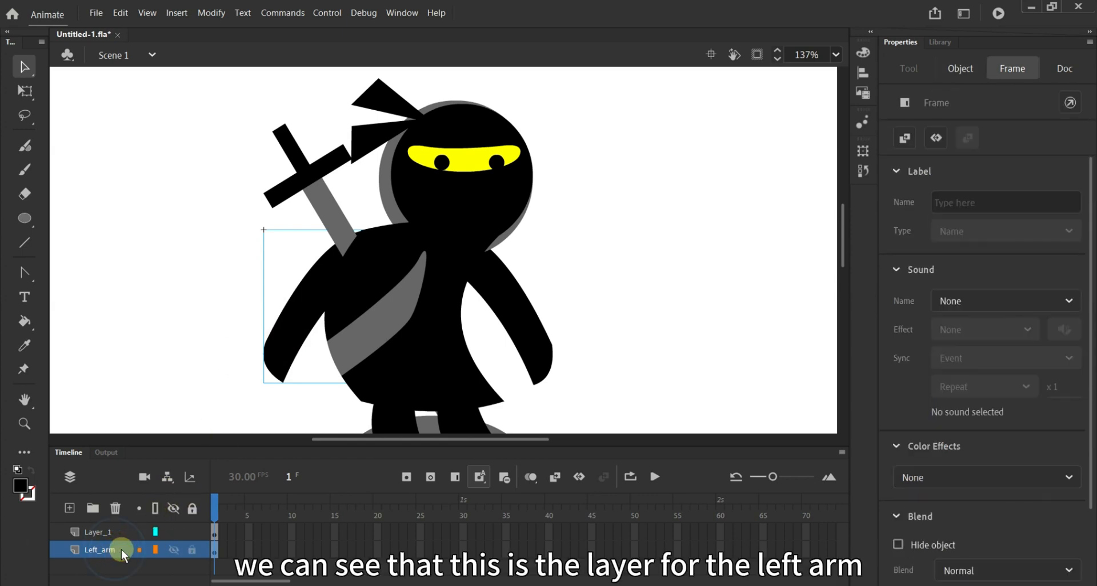
left_click(110, 535)
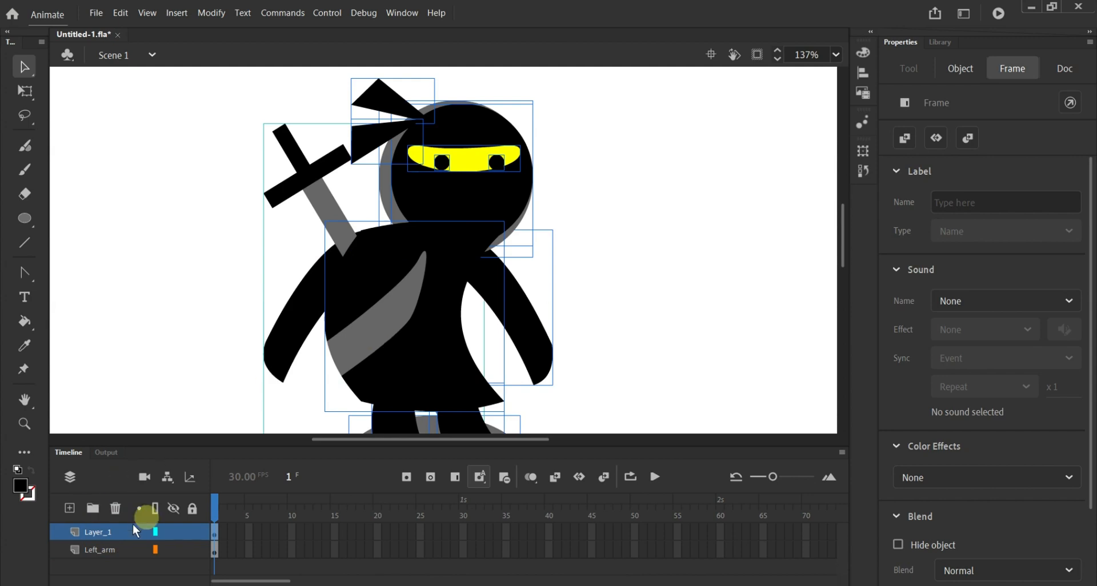
left_click(119, 550)
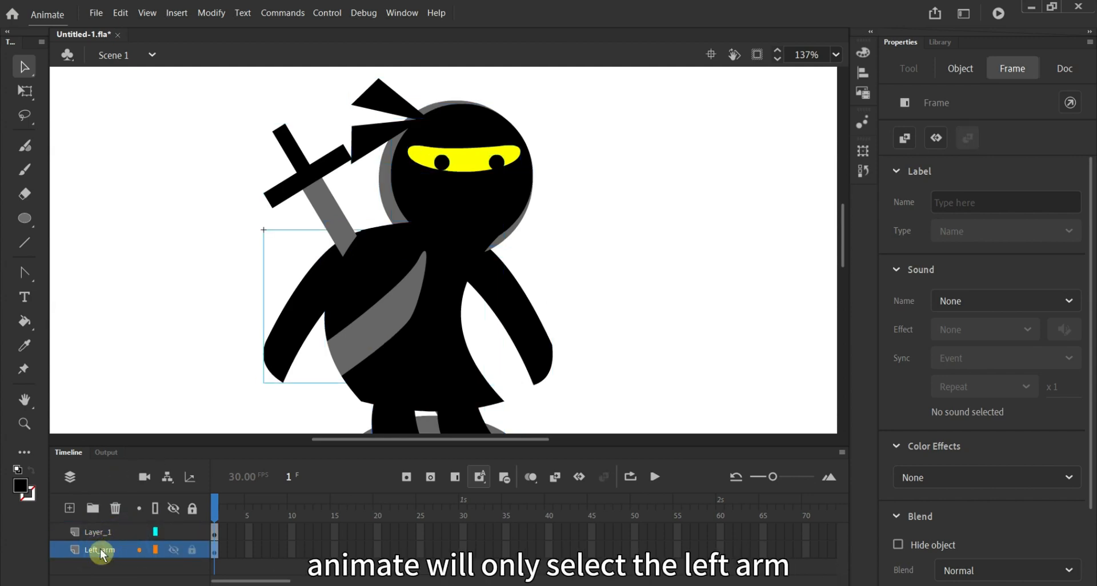
Move the Left arm symbol's transformation point to the shoulder with Free Transform and test swinging the arm around it.
left_click(123, 551)
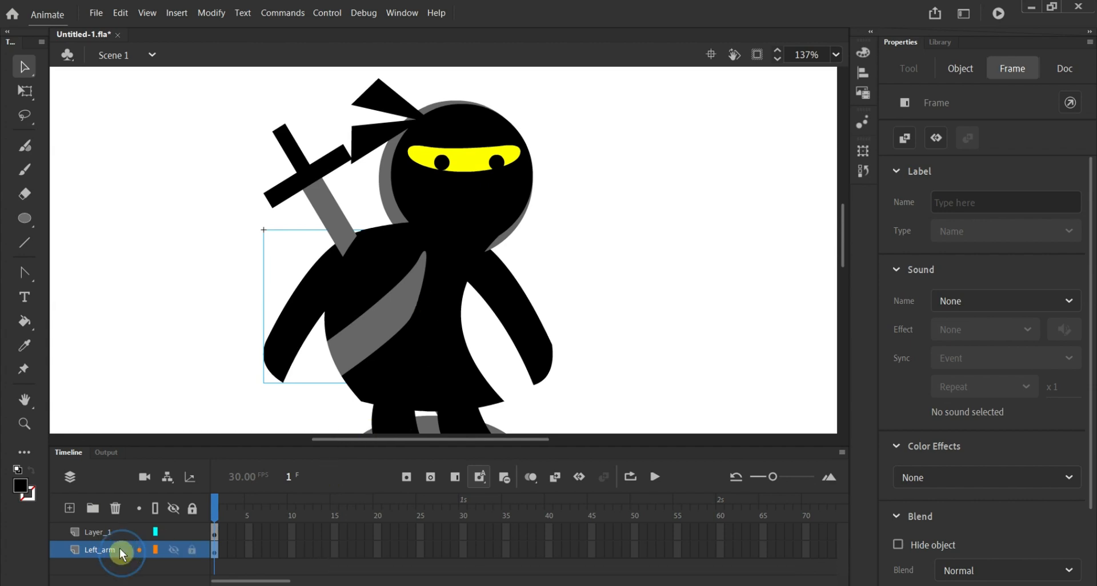
left_click(35, 93)
left_click(347, 307)
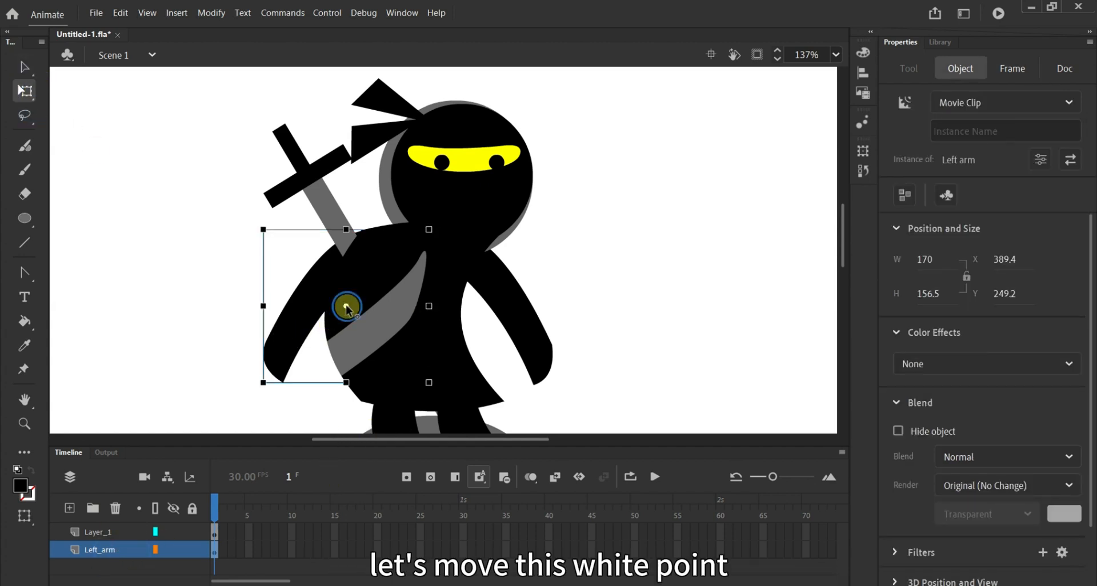
left_click_drag(359, 298, 397, 247)
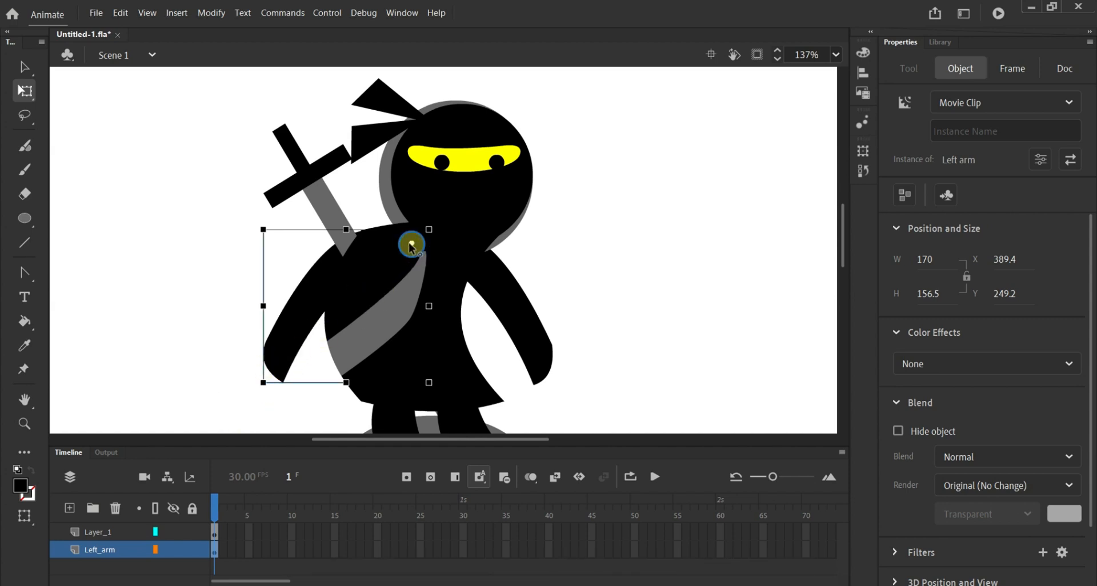
left_click_drag(412, 245, 372, 244)
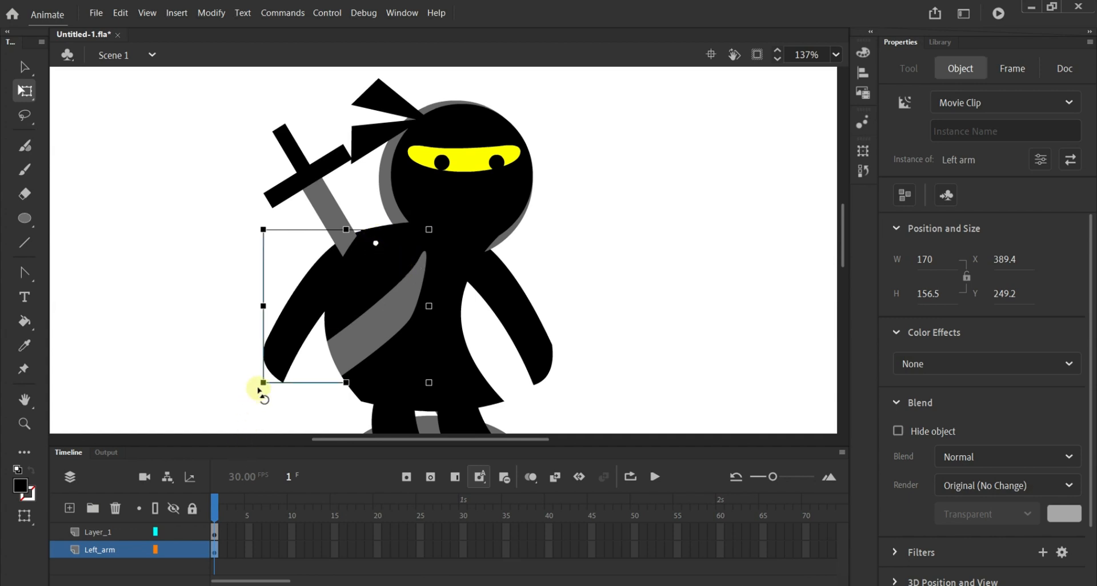
left_click_drag(257, 388, 233, 412)
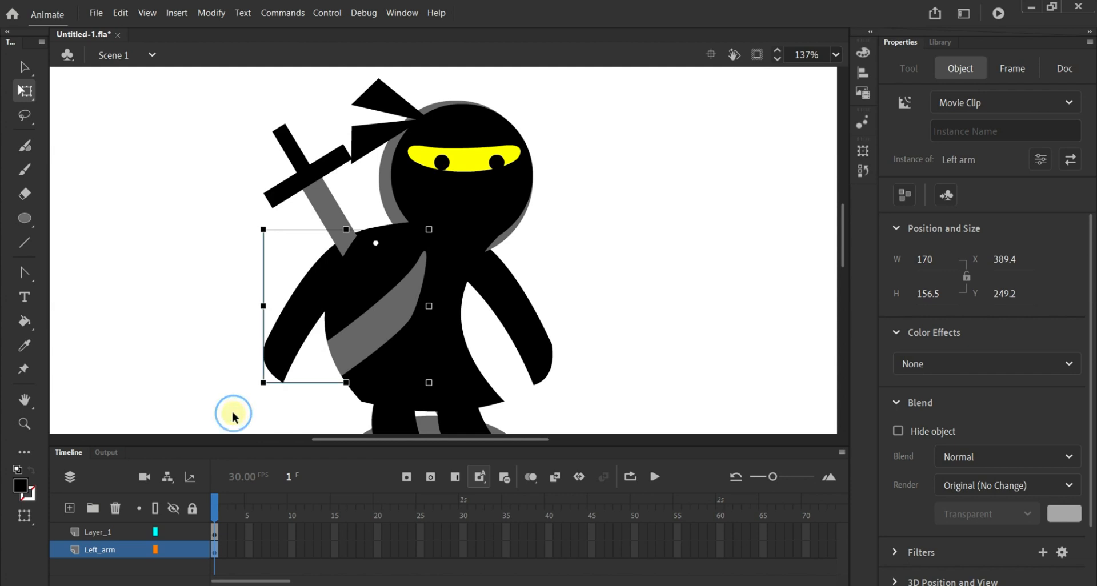
left_click(232, 411)
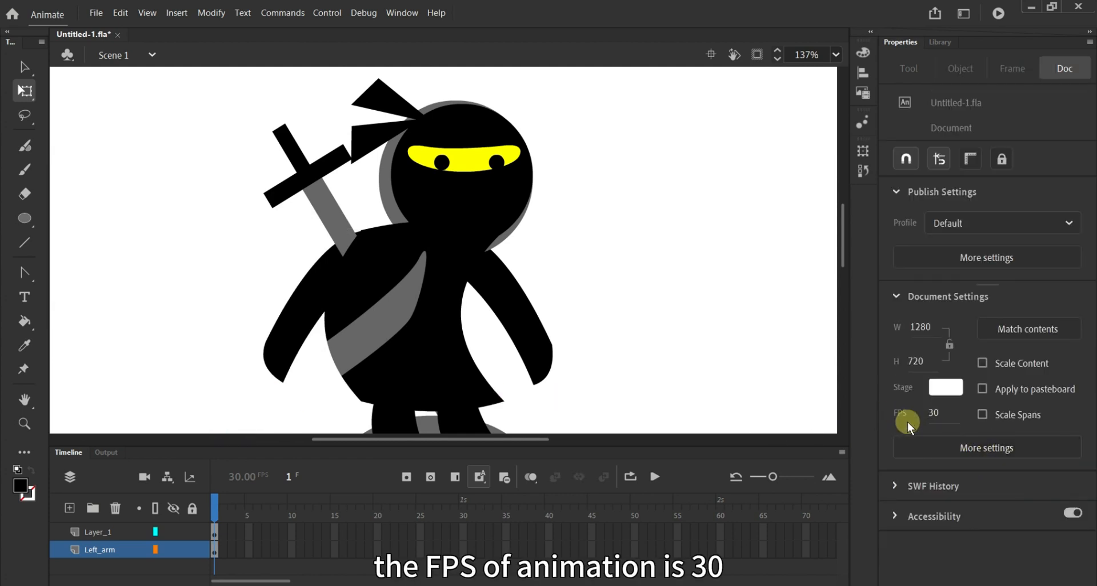
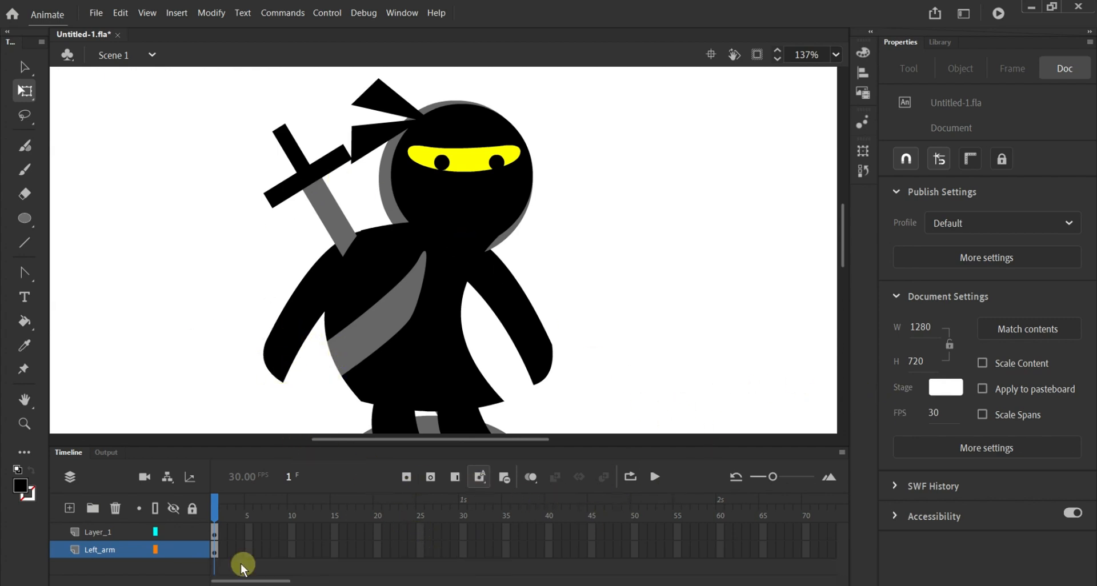
At frame 1 of the Left_arm layer, rotate the arm slightly outward and up, away from the body.
left_click(215, 552)
left_click(463, 552)
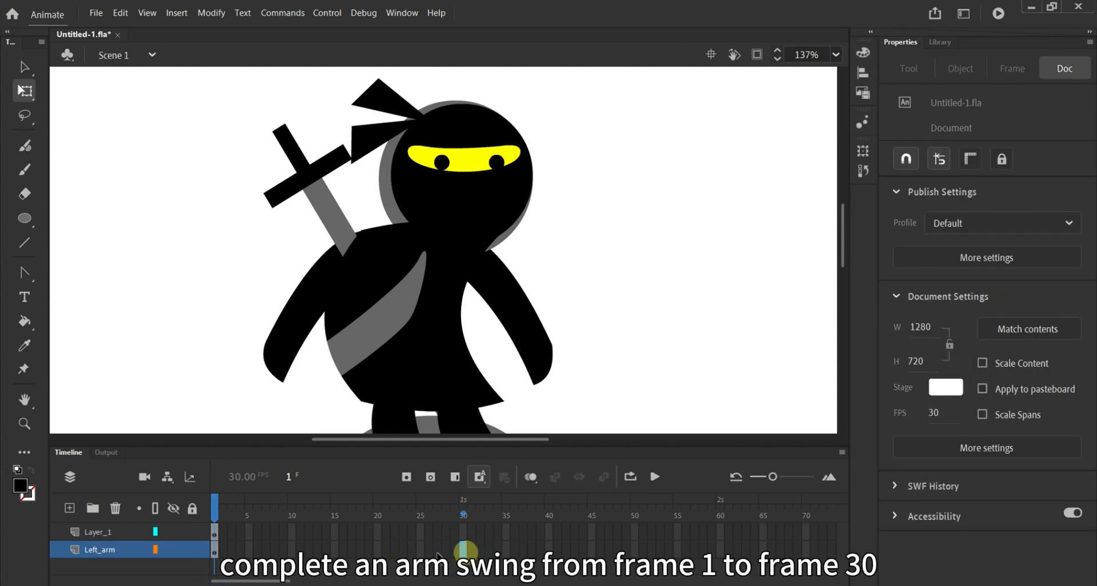
left_click(215, 551)
left_click(464, 552)
left_click(215, 553)
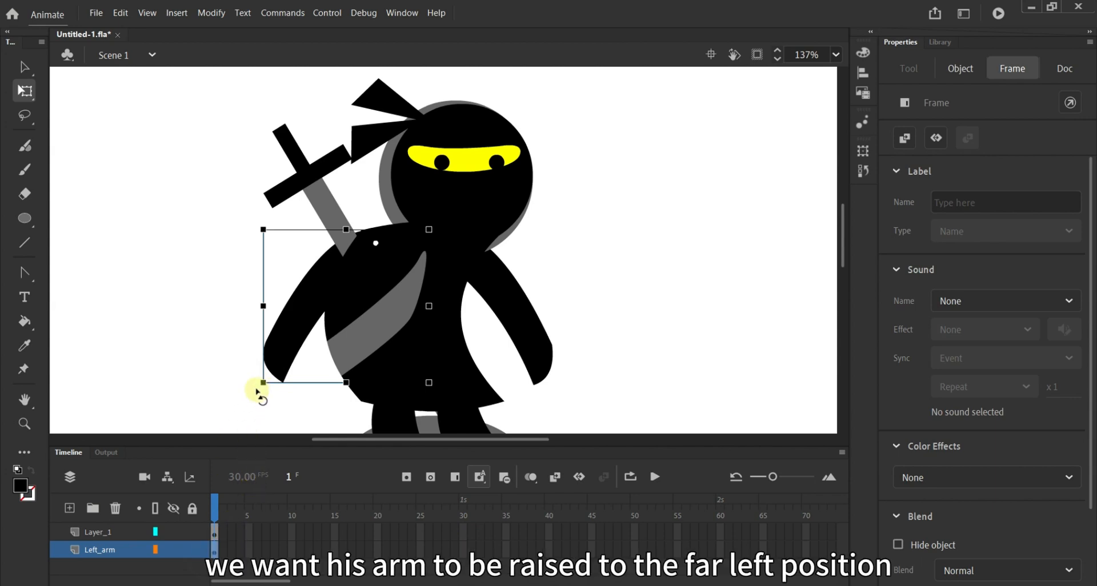
left_click_drag(256, 384, 230, 374)
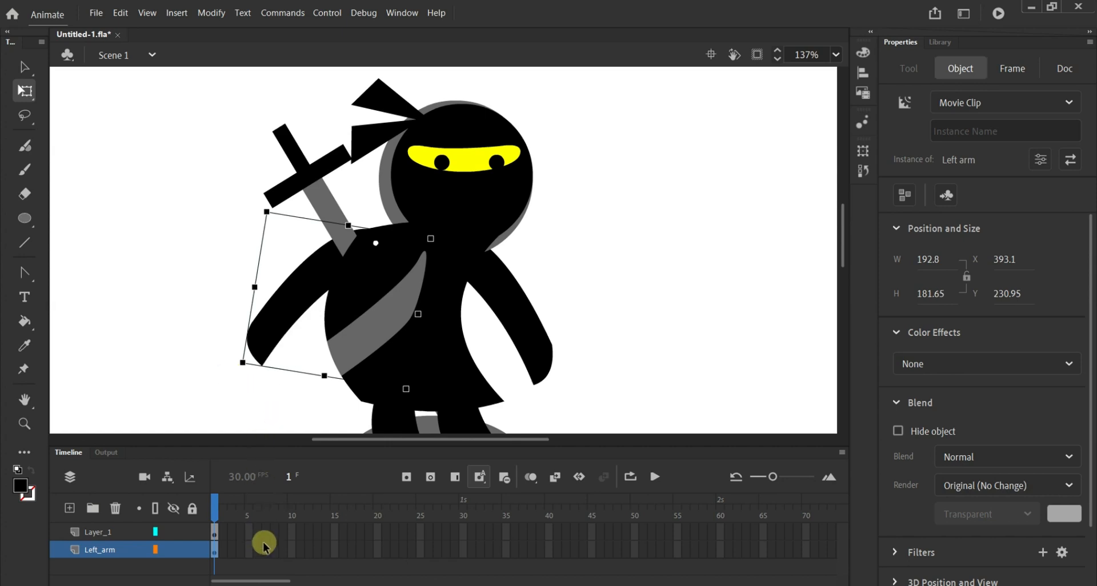
Insert a keyframe at frame 15 of the Left_arm layer and rotate the arm there inward toward the body.
left_click(334, 551)
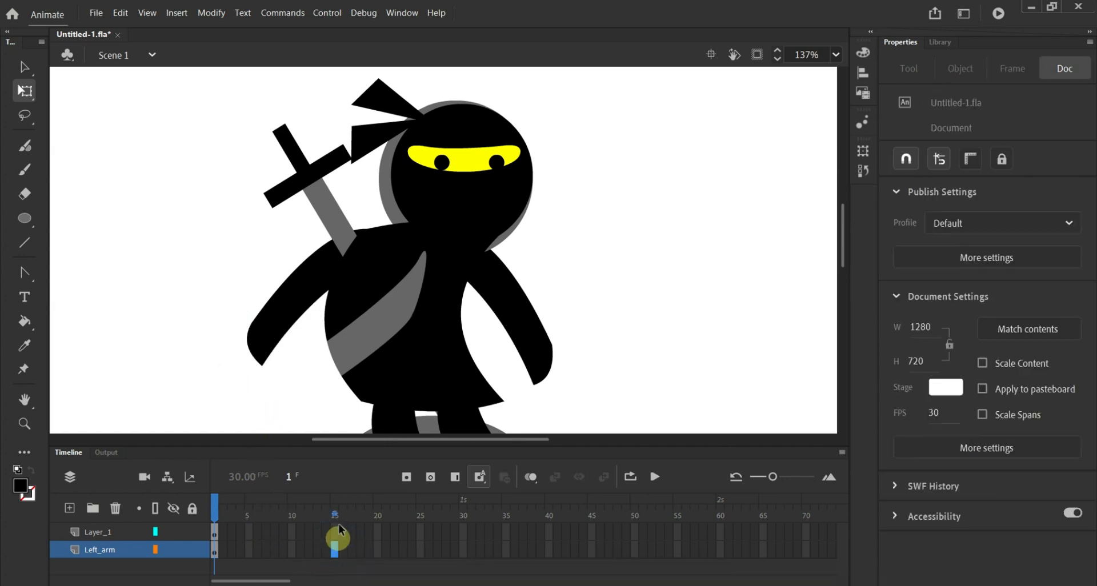
right_click(336, 549)
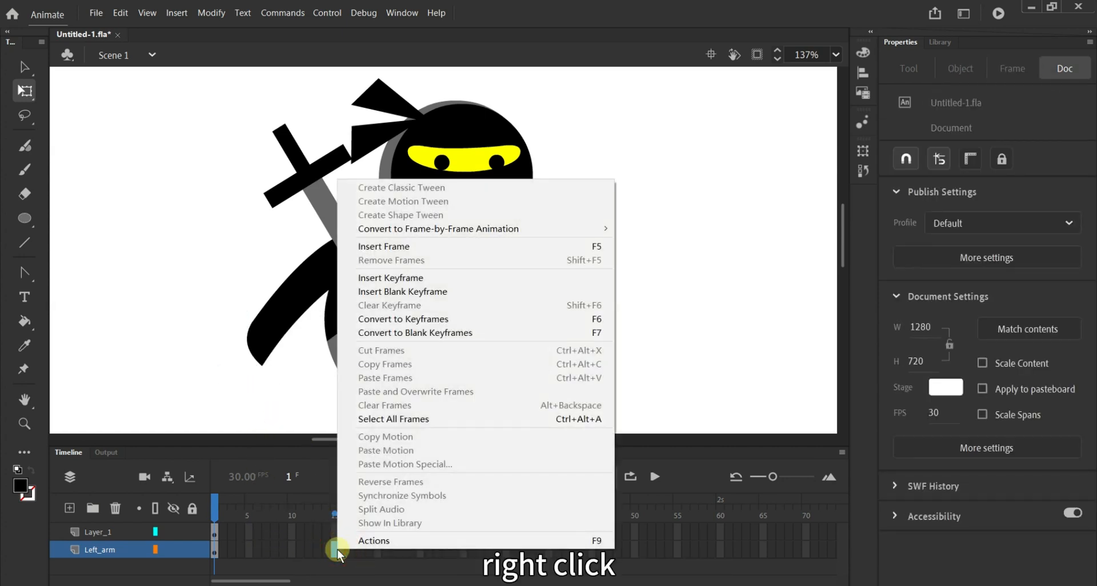
left_click(427, 277)
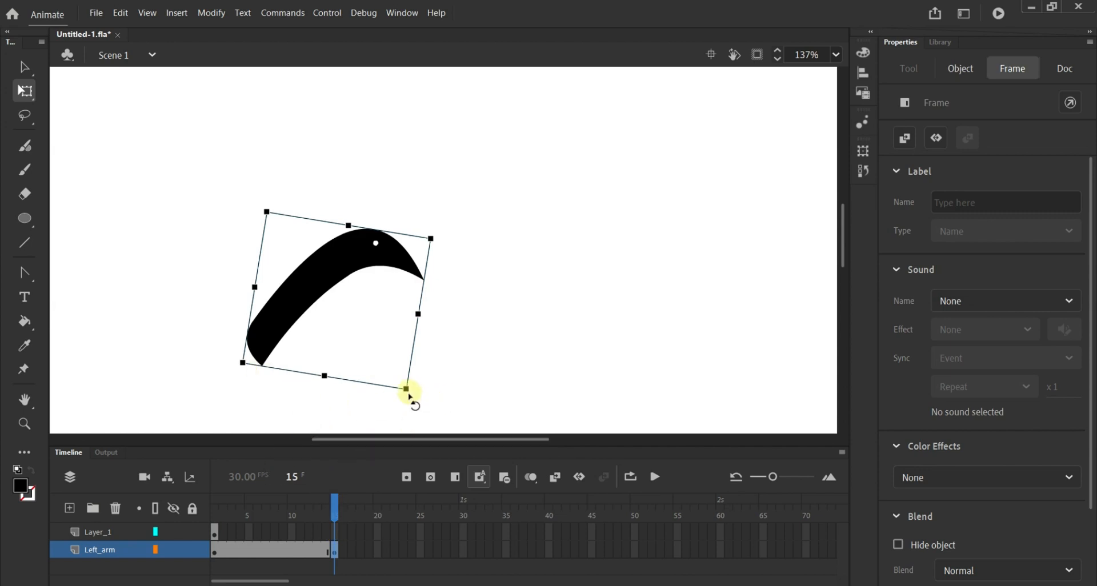
left_click_drag(410, 398, 471, 374)
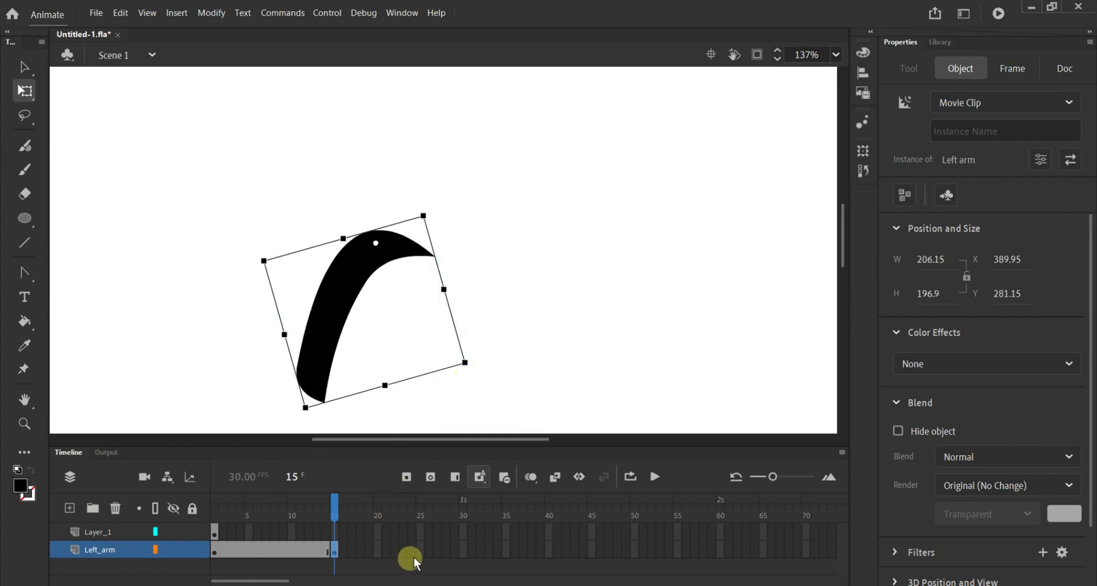
Extend the Left_arm layer to frame 30 by inserting a regular frame.
left_click(463, 552)
right_click(464, 552)
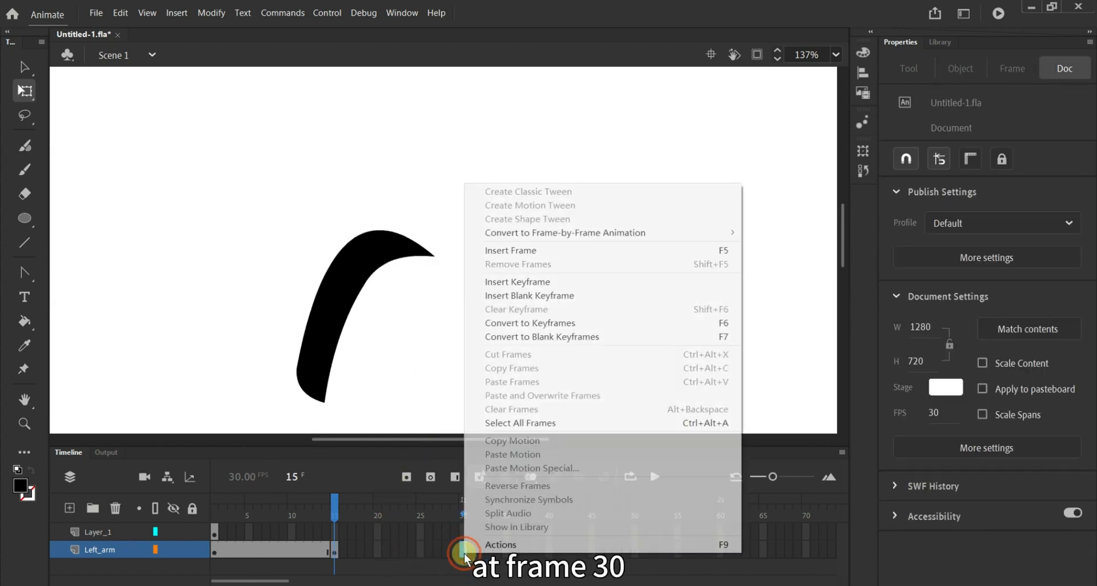
left_click(532, 252)
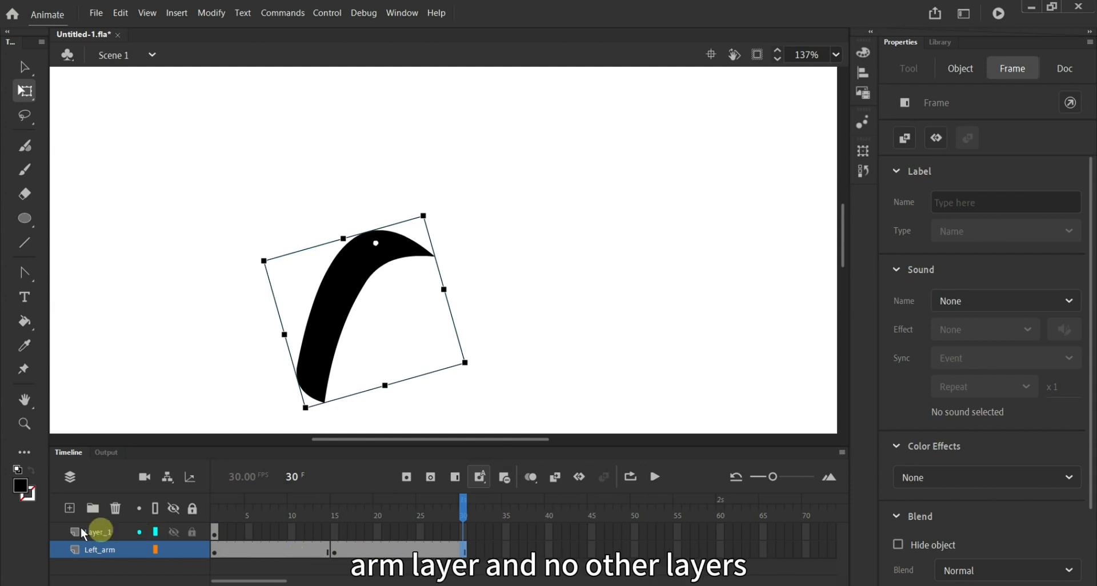
Extend Layer_1 to frame 30 by inserting a regular frame so the ninja's body lasts as long as the arm.
left_click(96, 531)
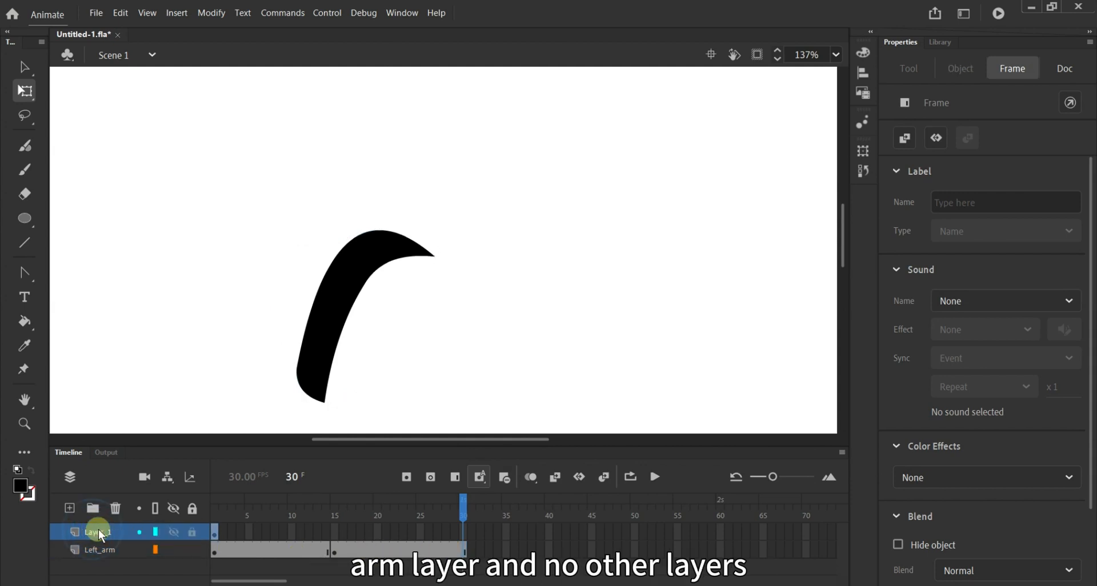
left_click(464, 531)
right_click(464, 531)
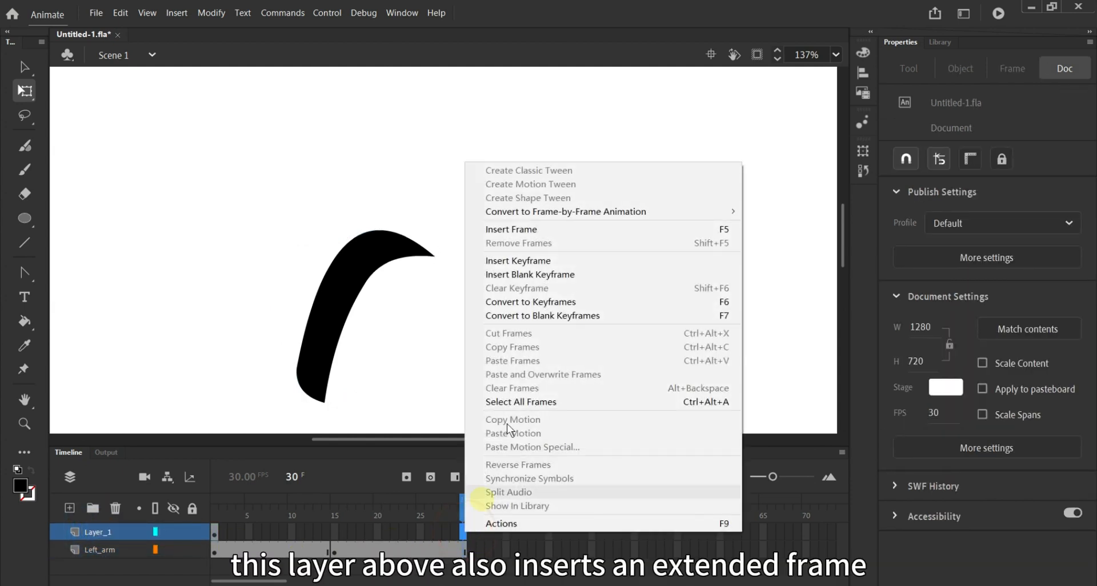
left_click(536, 228)
left_click(653, 360)
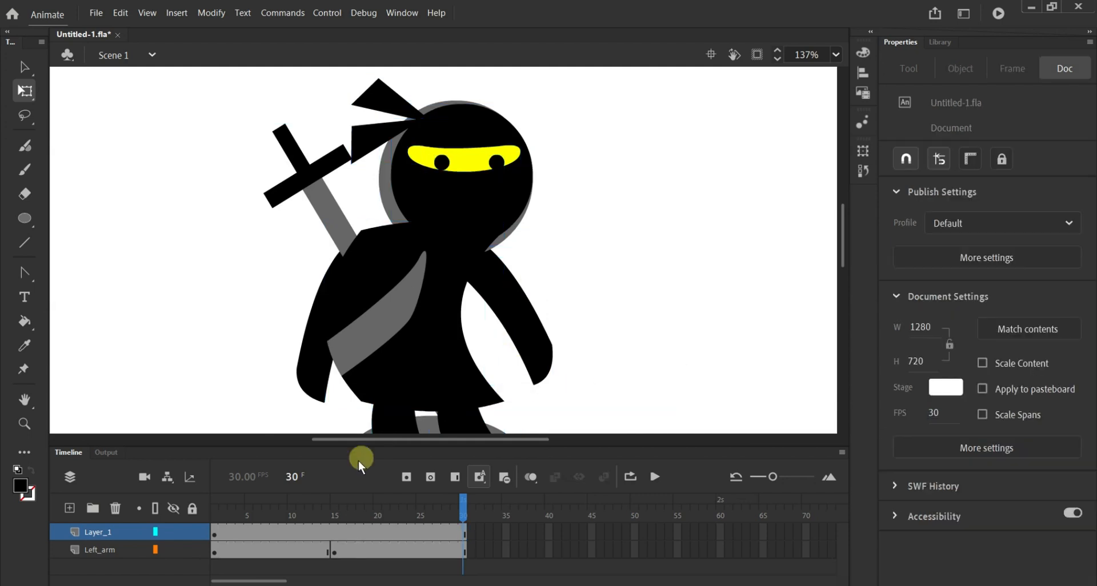
Compare the arm's pose before and after frame 15 on the Left_arm layer, checking the keyframes at frames 1 and 15.
left_click(274, 546)
left_click(396, 547)
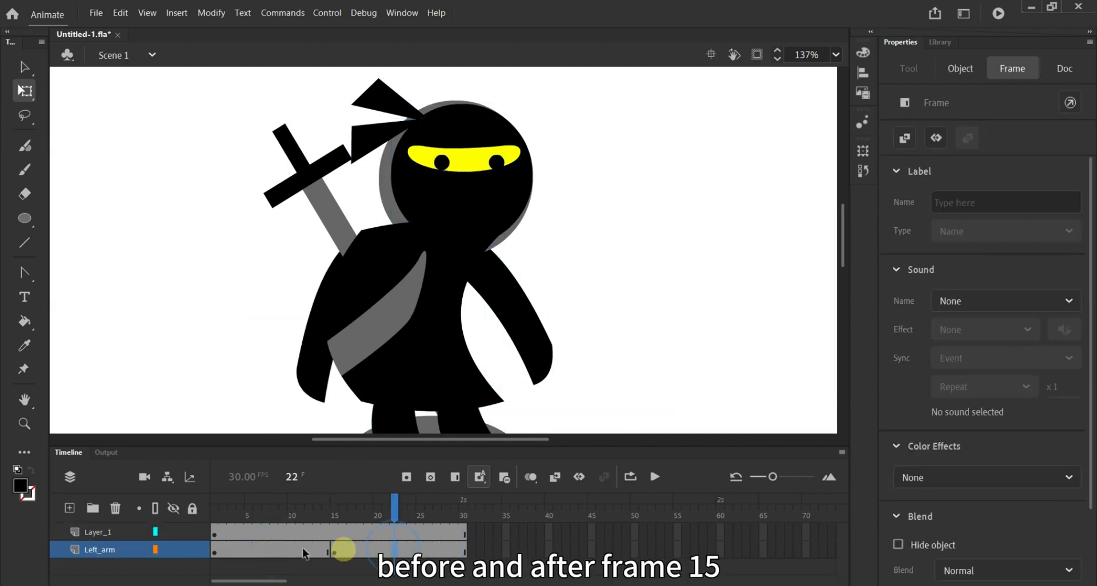
left_click(302, 547)
left_click(403, 547)
left_click(300, 547)
left_click(379, 546)
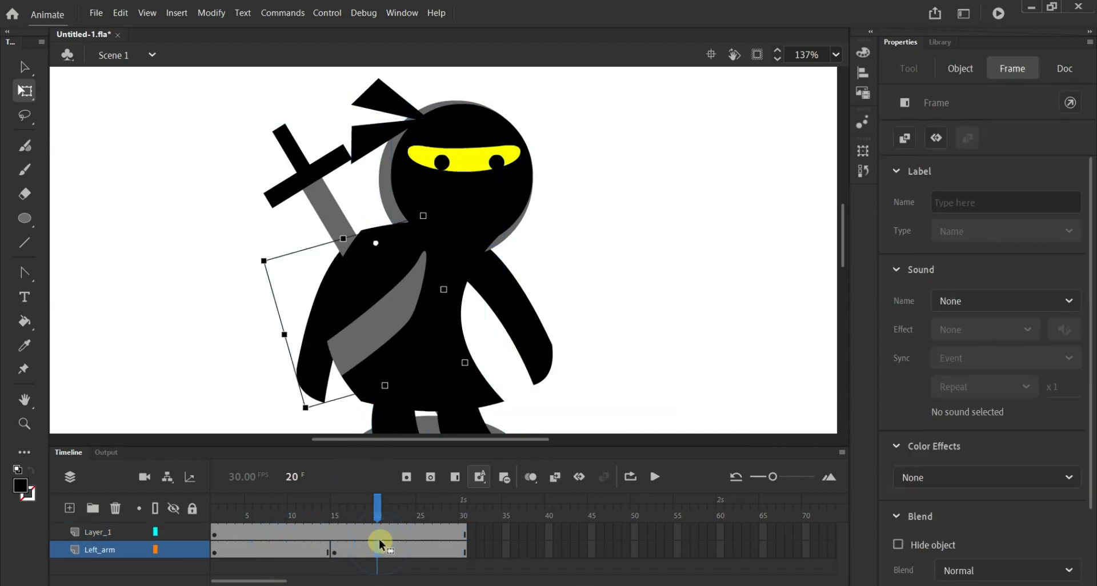
left_click(335, 553)
left_click(219, 552)
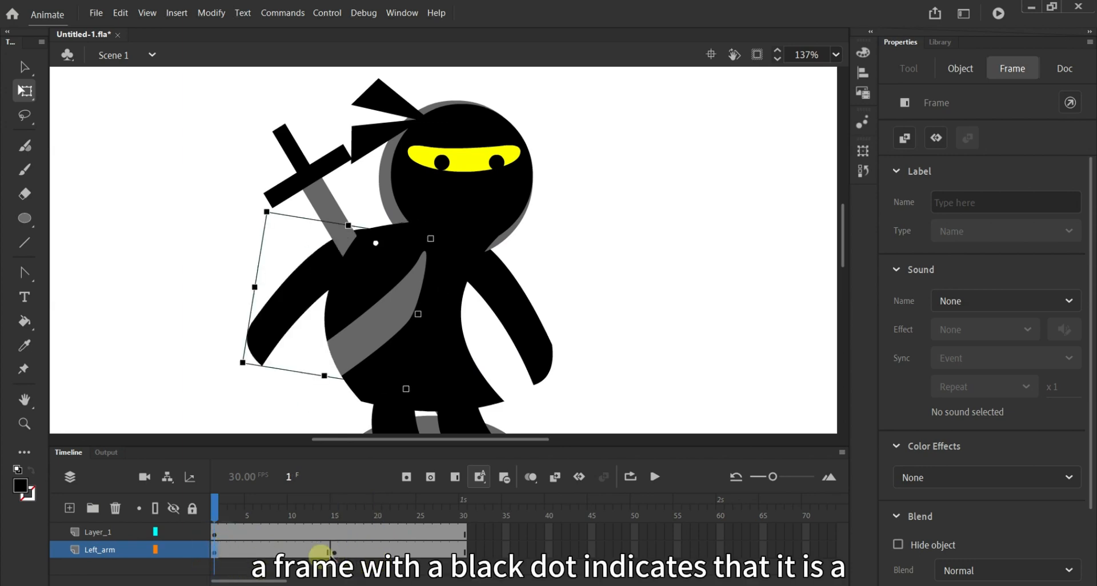
left_click(336, 552)
left_click(361, 550)
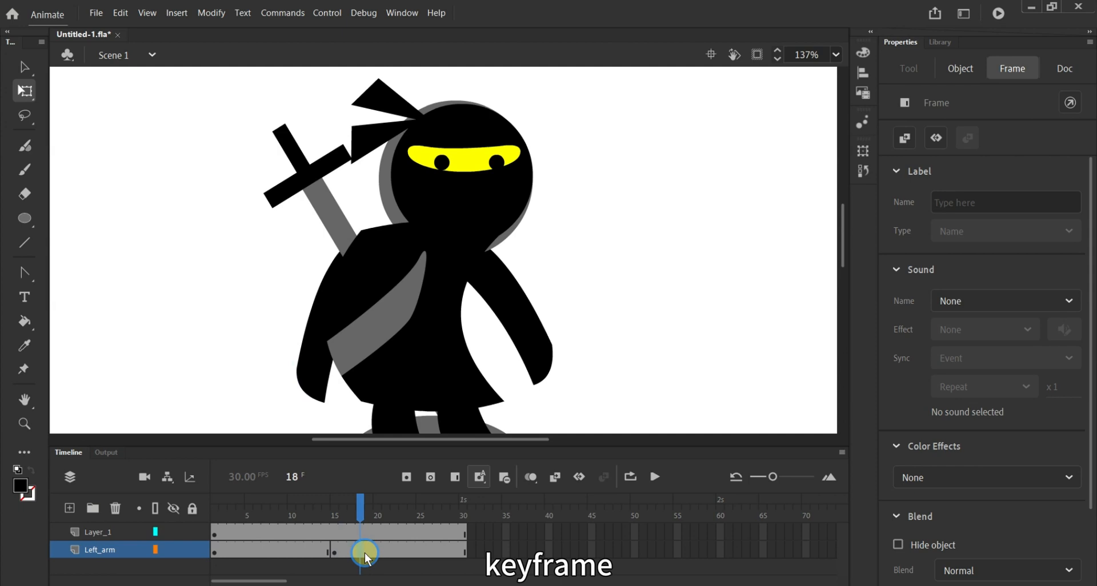
left_click(336, 550)
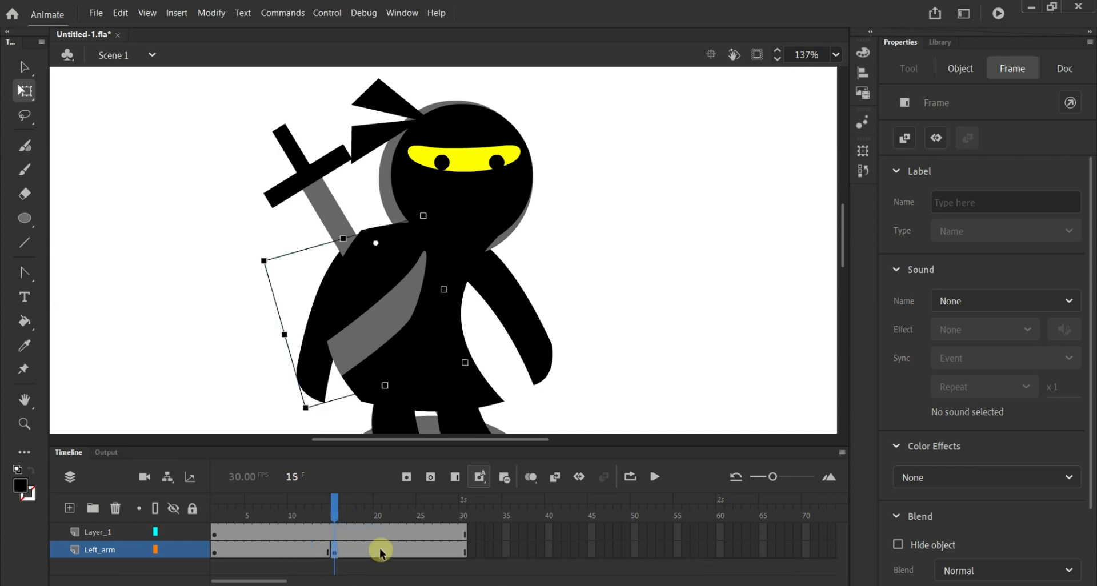
Examine the extended frames following each Left_arm keyframe and scrub the opening frames to see how long the first pose holds.
left_click(235, 553)
left_click(276, 551)
left_click(309, 551)
left_click(360, 552)
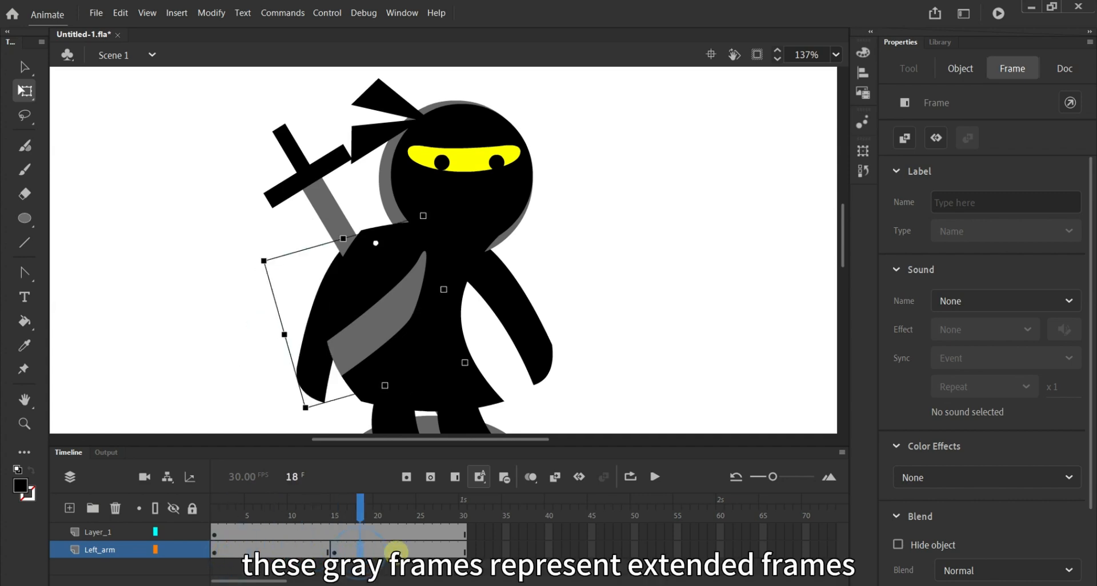
left_click(395, 552)
left_click(429, 552)
left_click(404, 552)
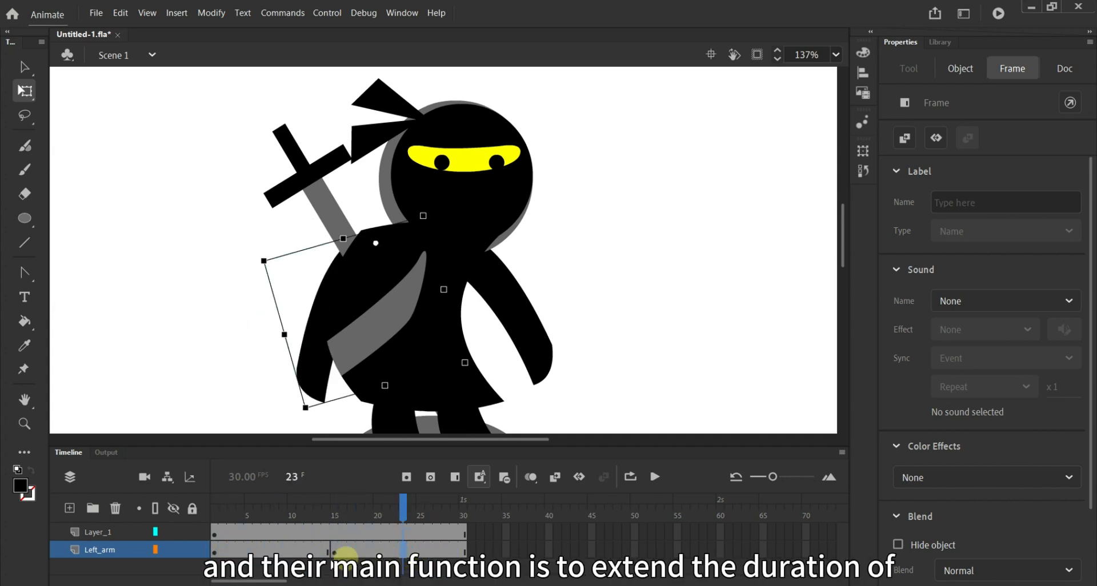
left_click(292, 553)
left_click(266, 552)
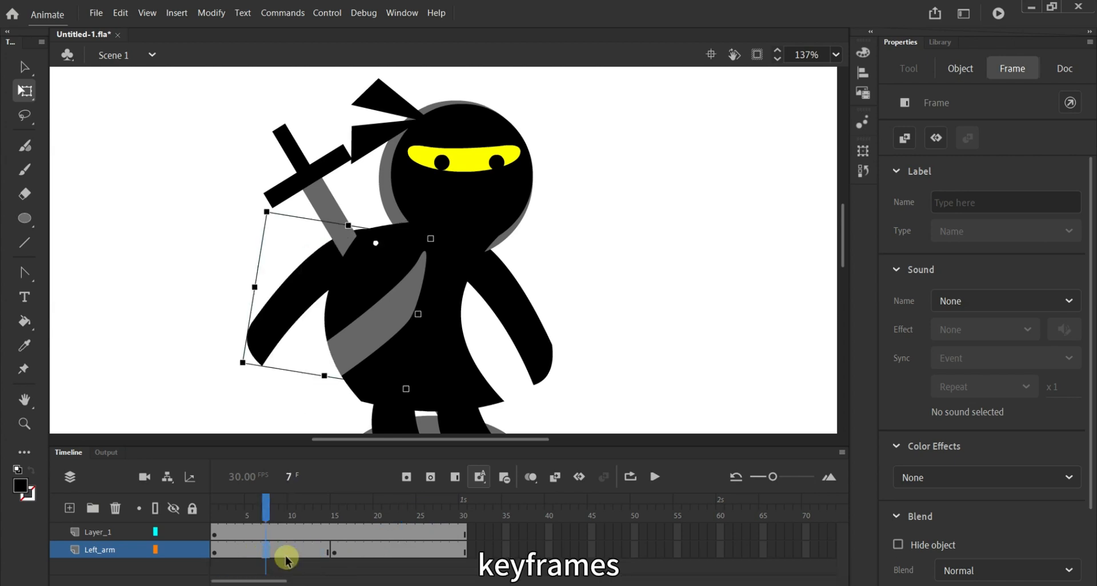
left_click(215, 513)
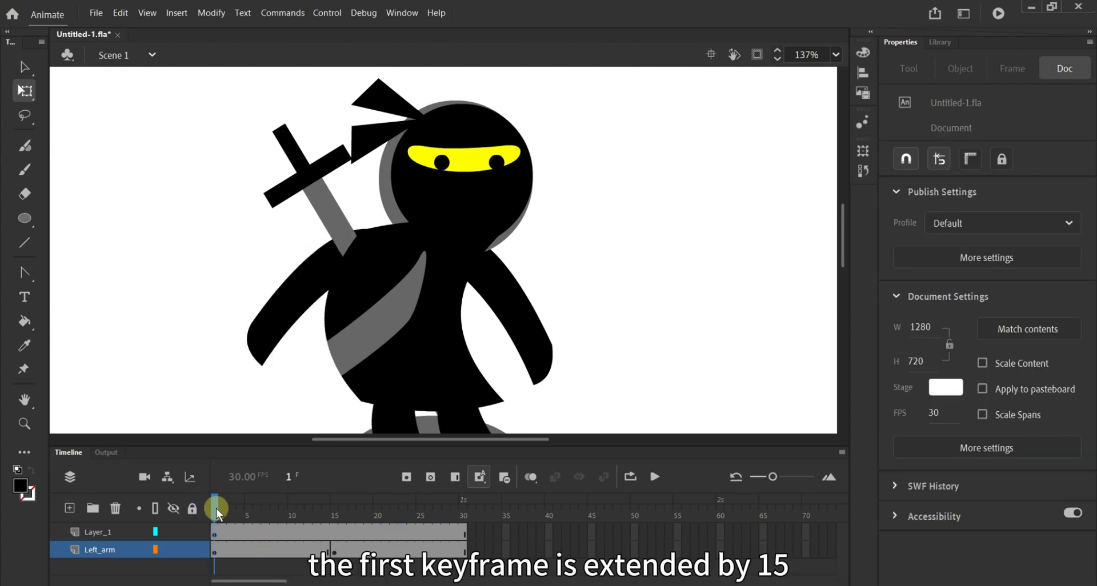
left_click(233, 514)
left_click_drag(234, 514, 281, 536)
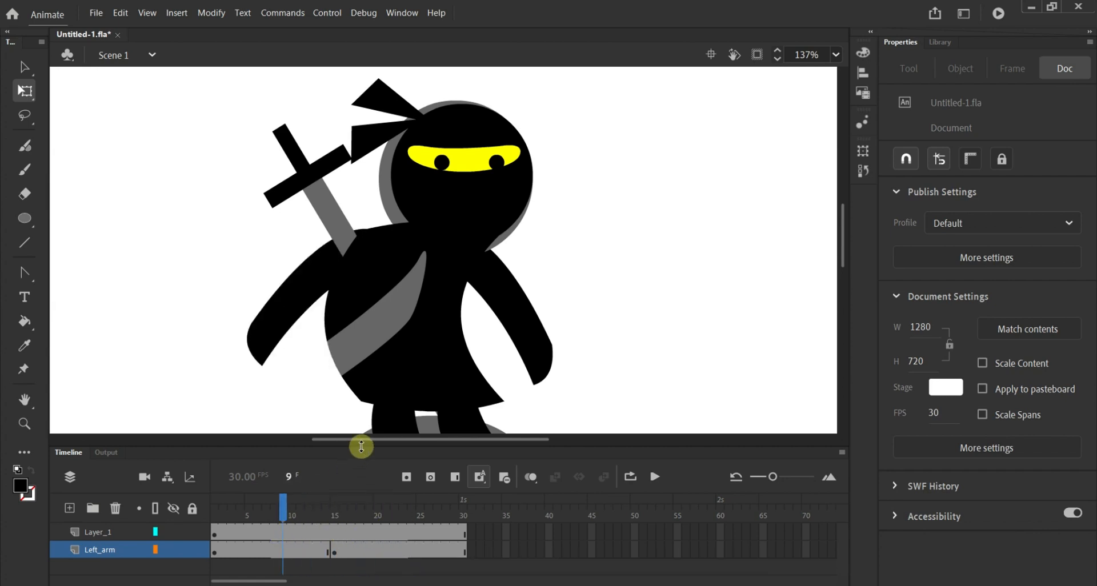
Enlarge the timeline area, then create a classic tween between the Left_arm keyframes at frames 1 and 15 and preview the swing.
left_click_drag(361, 447, 367, 391)
scroll(618, 249, "down", 2)
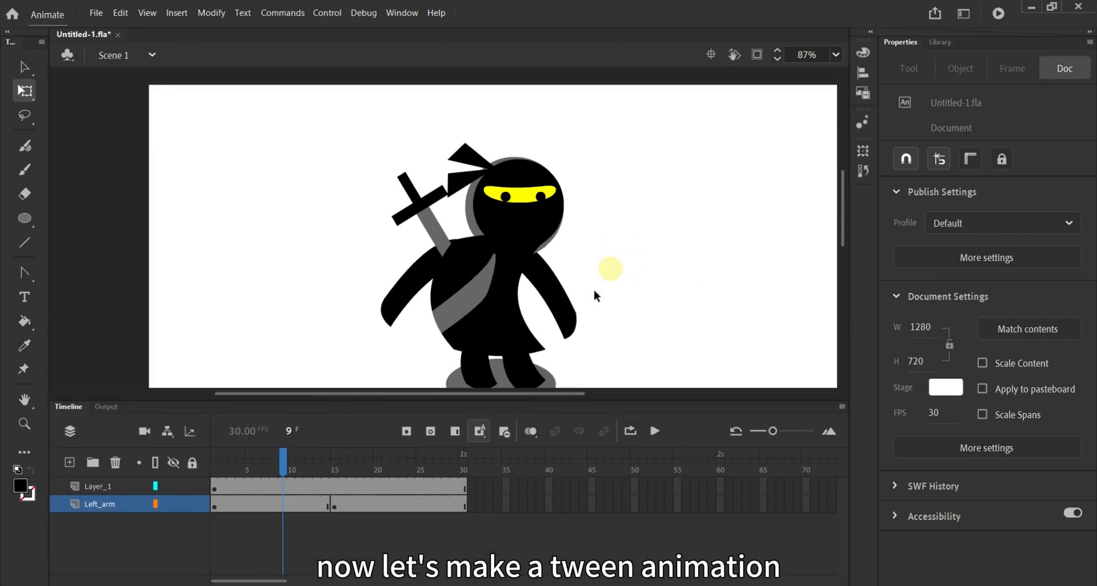
scroll(594, 294, "down", 3)
left_click_drag(839, 238, 840, 227)
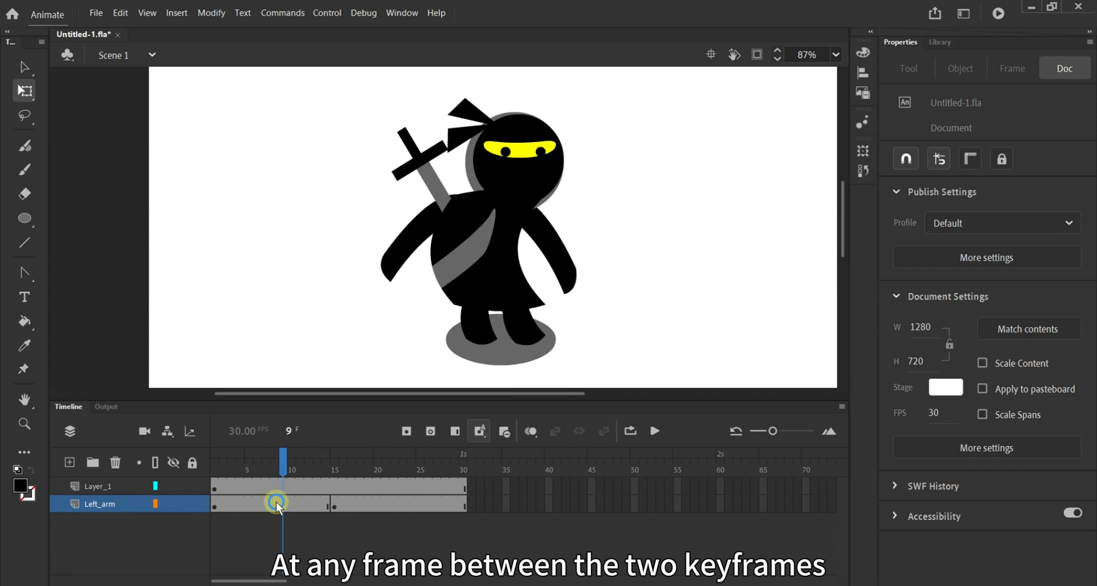
left_click(240, 505)
left_click(318, 506)
left_click(240, 506)
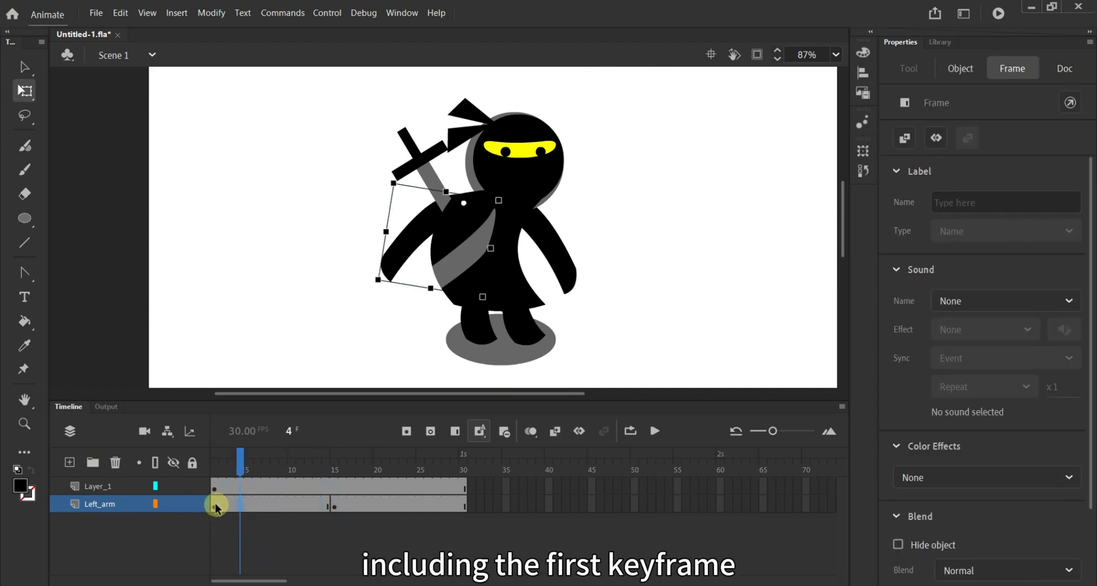
left_click(215, 506)
left_click(256, 507)
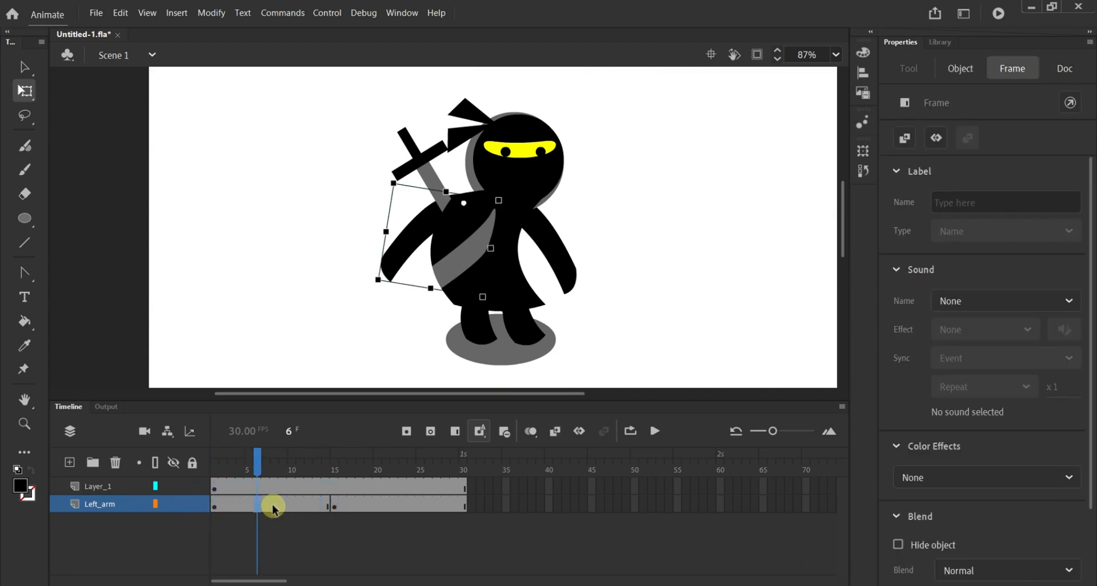
right_click(215, 506)
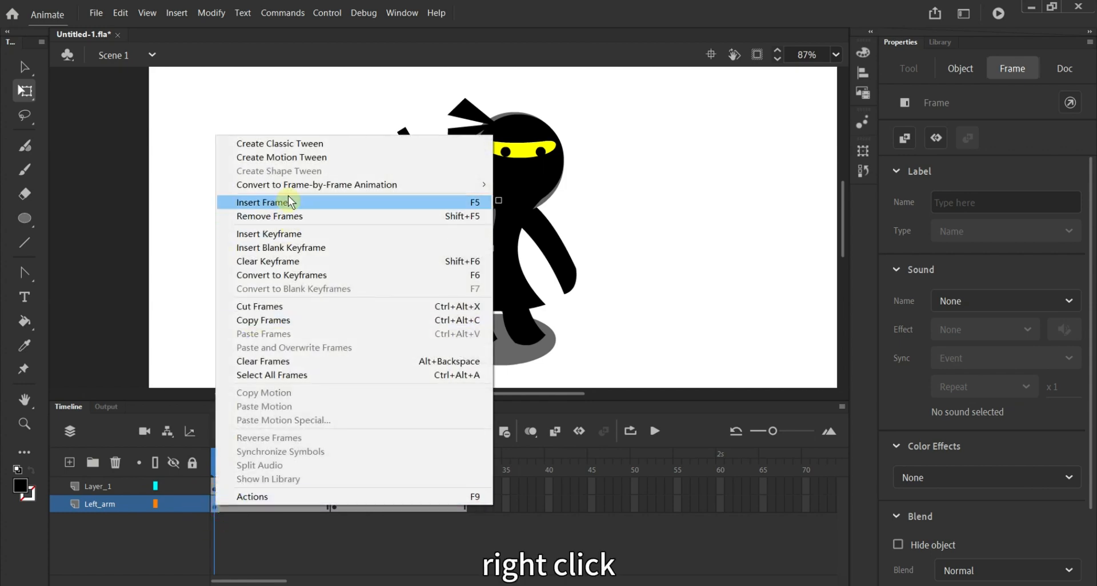
left_click(337, 143)
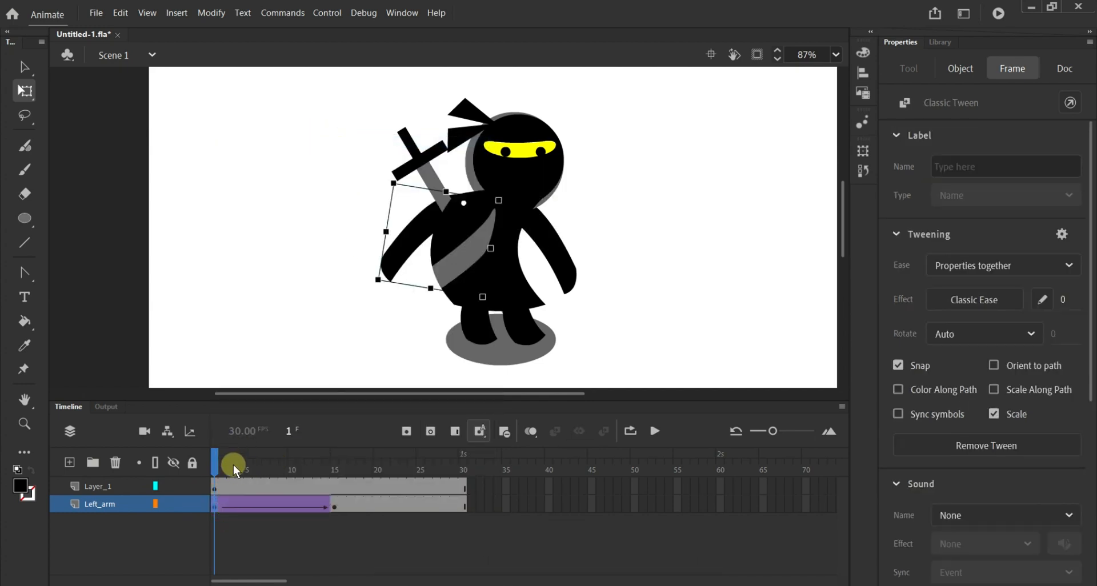
left_click_drag(228, 460, 183, 464)
Create a classic tween on the Left_arm layer's extended frames between frames 15 and 30.
left_click(215, 506)
left_click(318, 507)
left_click(370, 506)
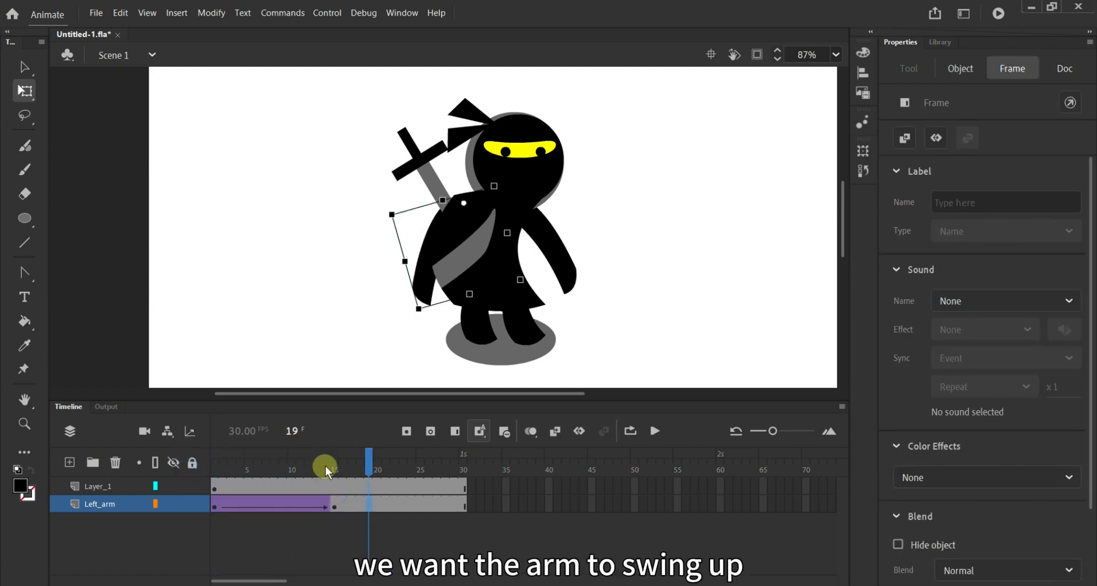
left_click_drag(325, 465, 197, 462)
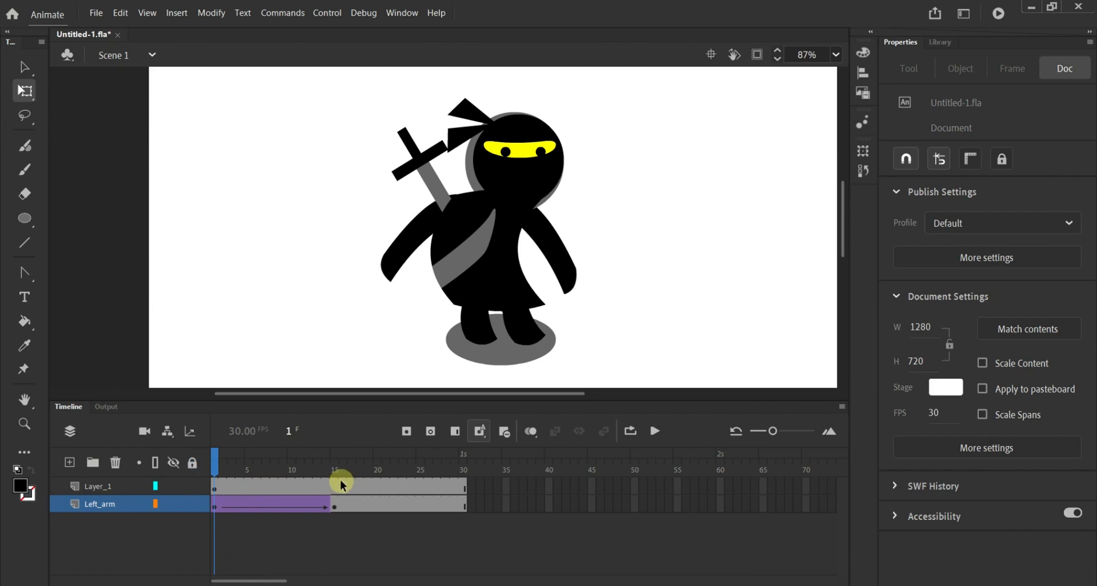
left_click(357, 504)
right_click(383, 504)
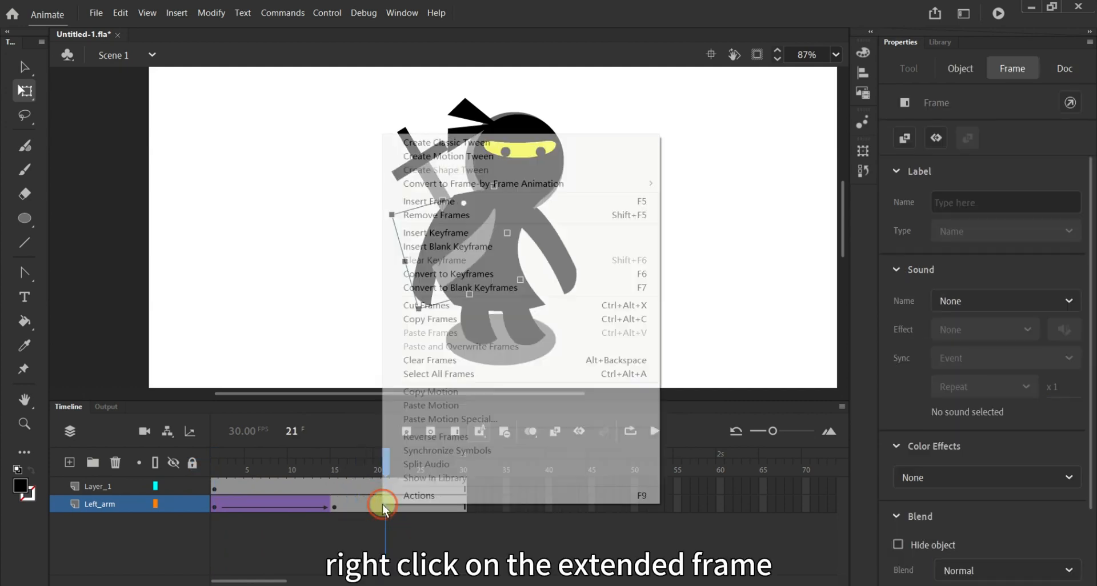
left_click(469, 144)
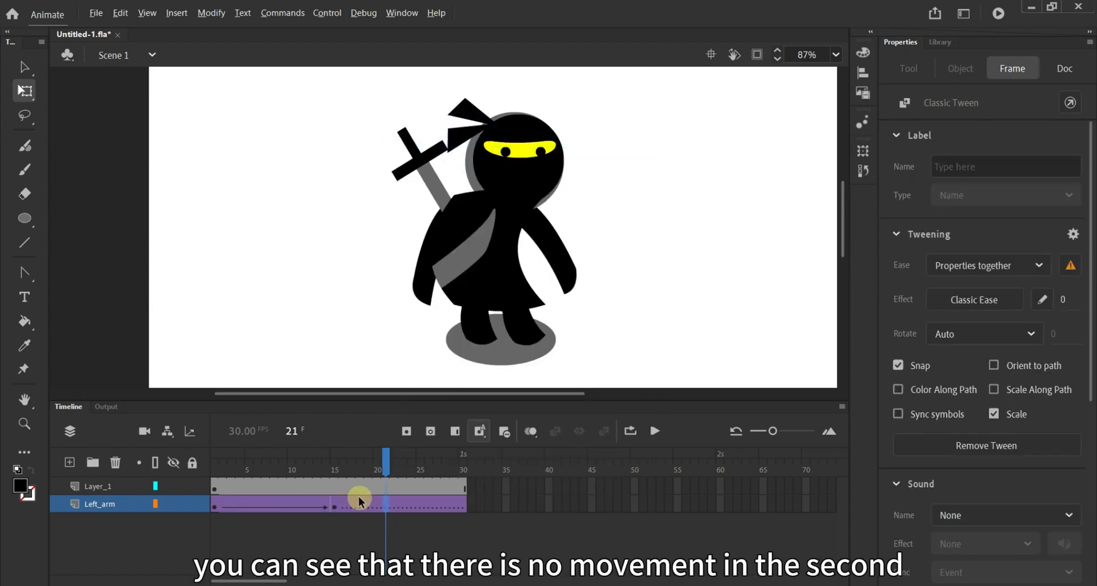
Scrub the Left_arm layer and compare the tween span from frame 1 to 15 with the one from 15 to 30.
mouse_move(386, 464)
left_mouse_down()
mouse_move(454, 460)
mouse_move(343, 463)
mouse_move(448, 470)
mouse_move(397, 456)
mouse_move(405, 471)
left_mouse_up()
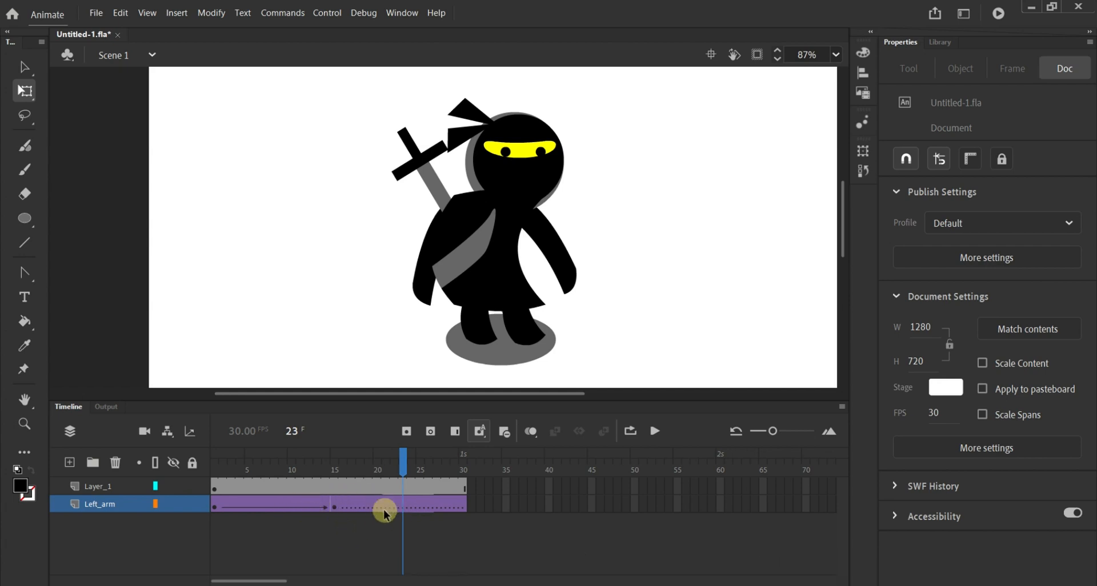
left_click(296, 489)
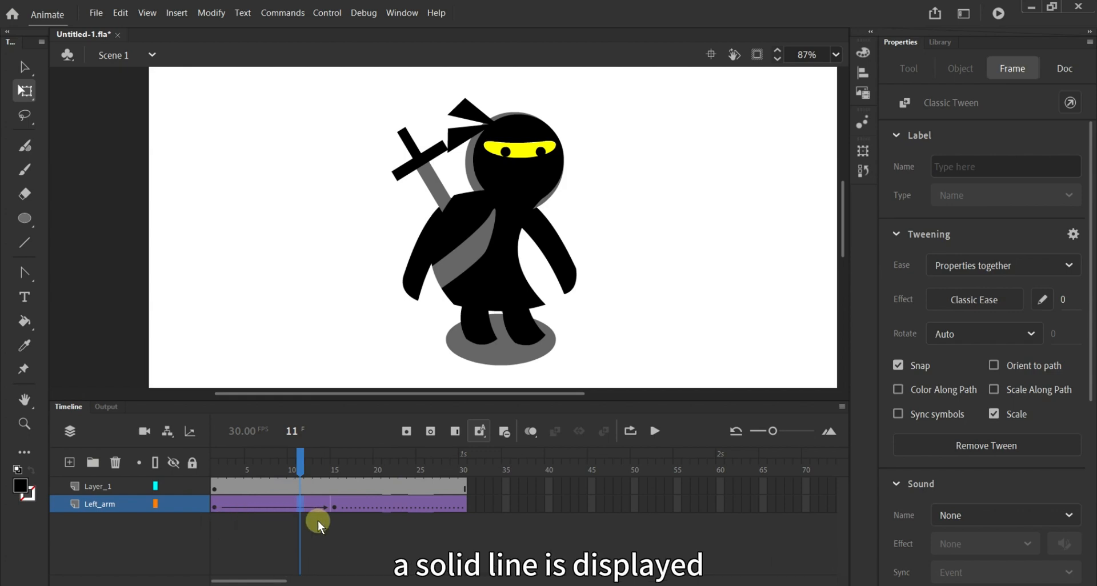
left_click_drag(300, 460, 395, 463)
left_click(394, 517)
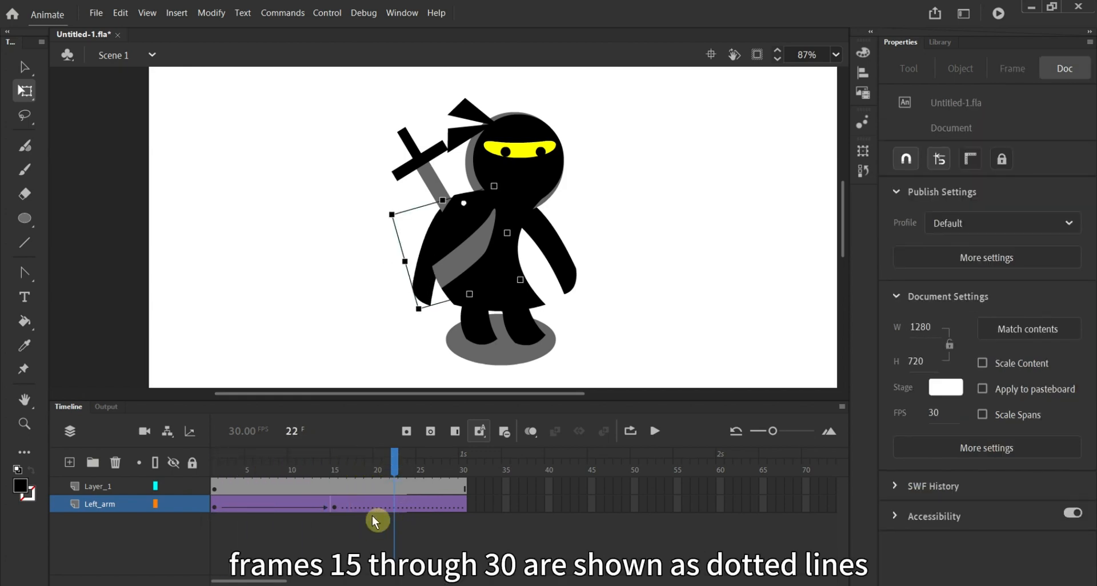
left_click(361, 504)
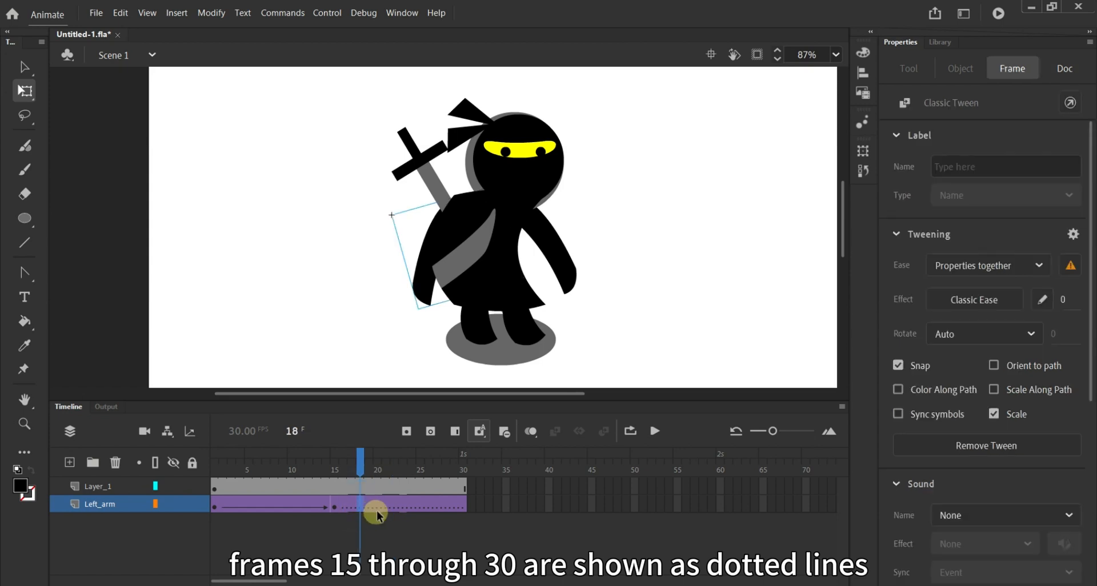
left_click(396, 504)
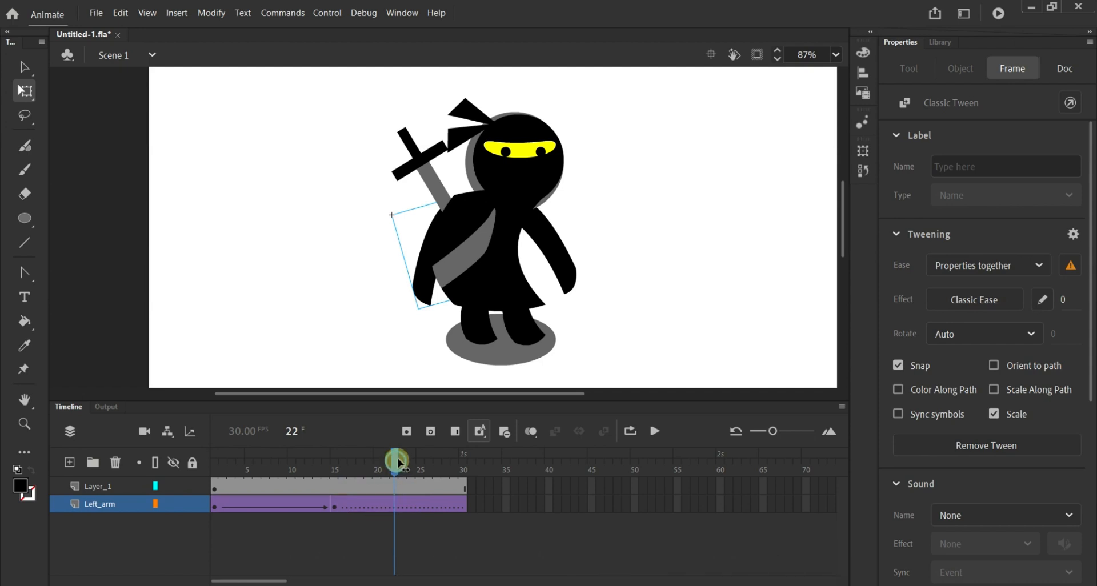
mouse_move(399, 461)
left_mouse_down()
mouse_move(412, 461)
mouse_move(400, 469)
left_mouse_up()
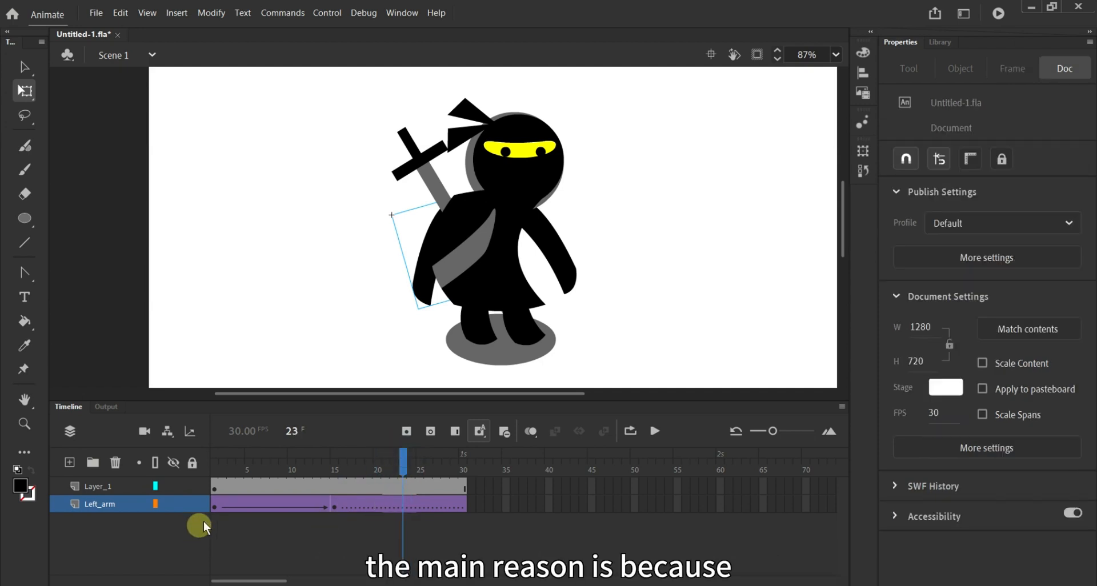
left_click(214, 506)
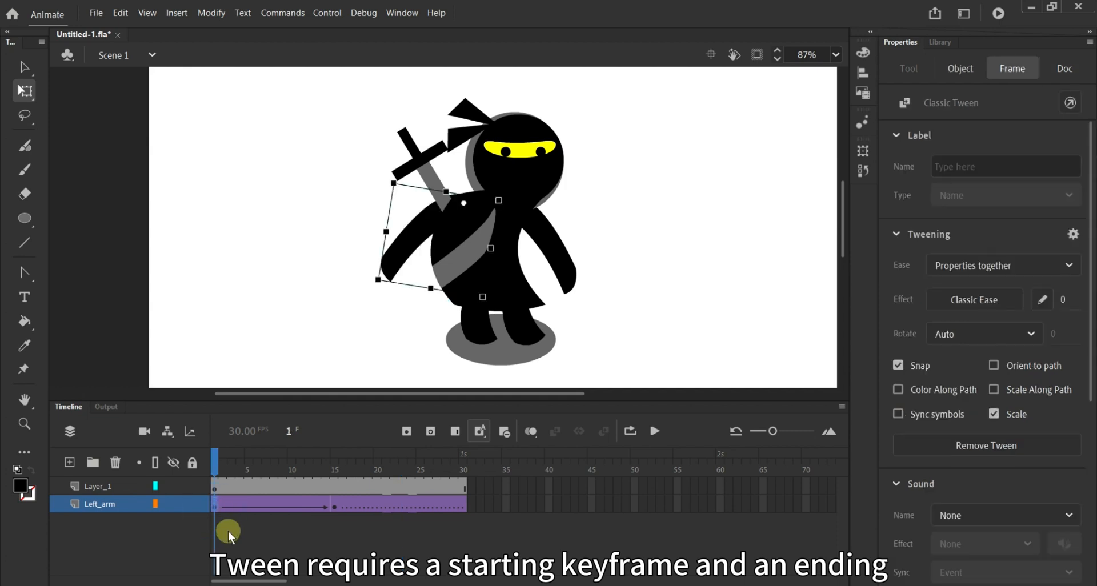
left_click(334, 506)
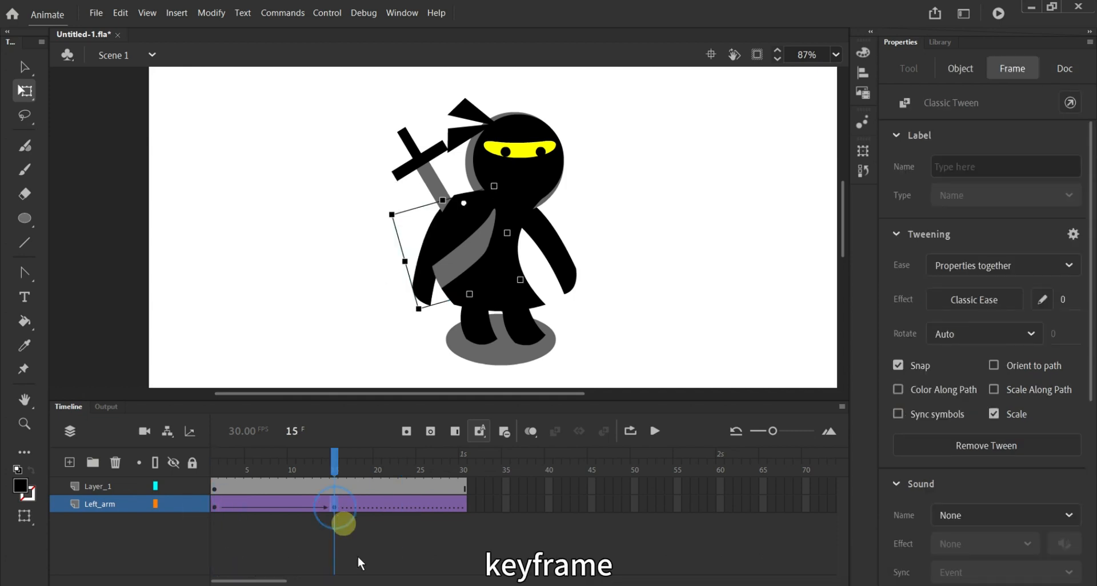
left_click(386, 506)
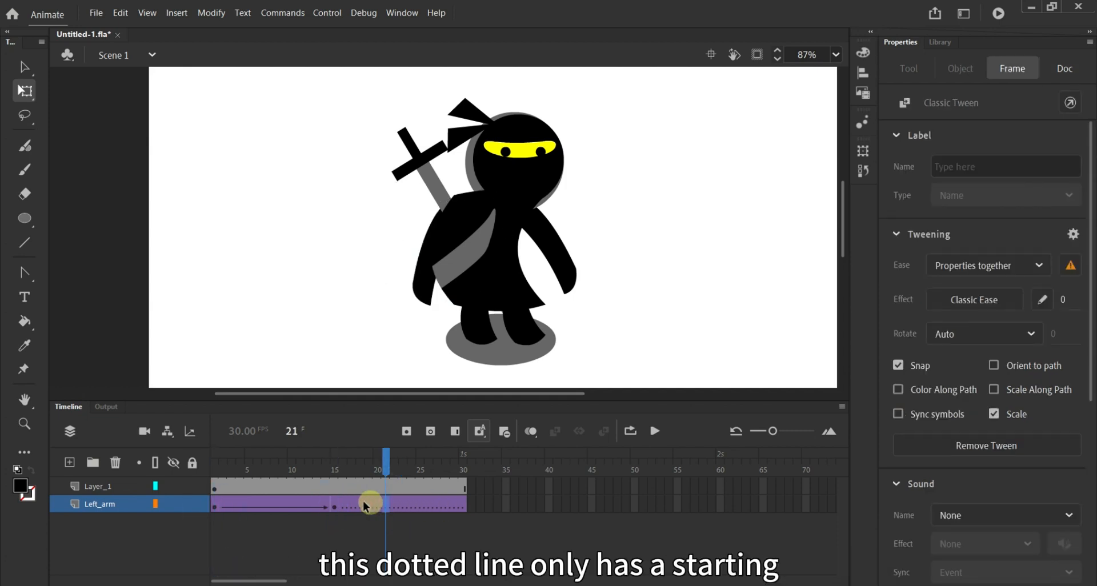
left_click(334, 506)
left_click(462, 503)
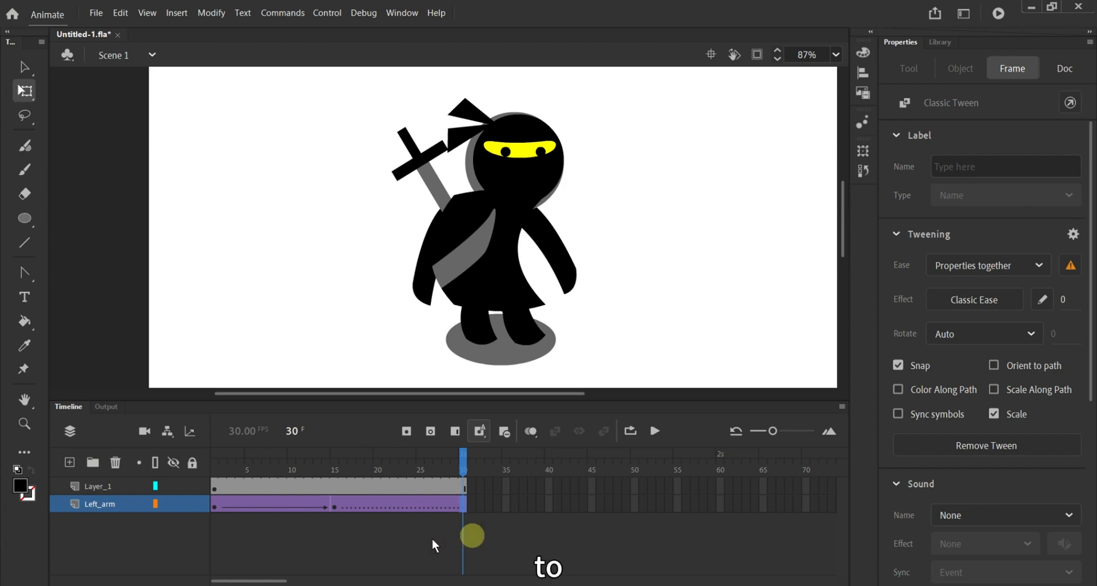
Copy the Left_arm layer's first keyframe, paste it at frame 30 and preview the return swing.
left_click(213, 505)
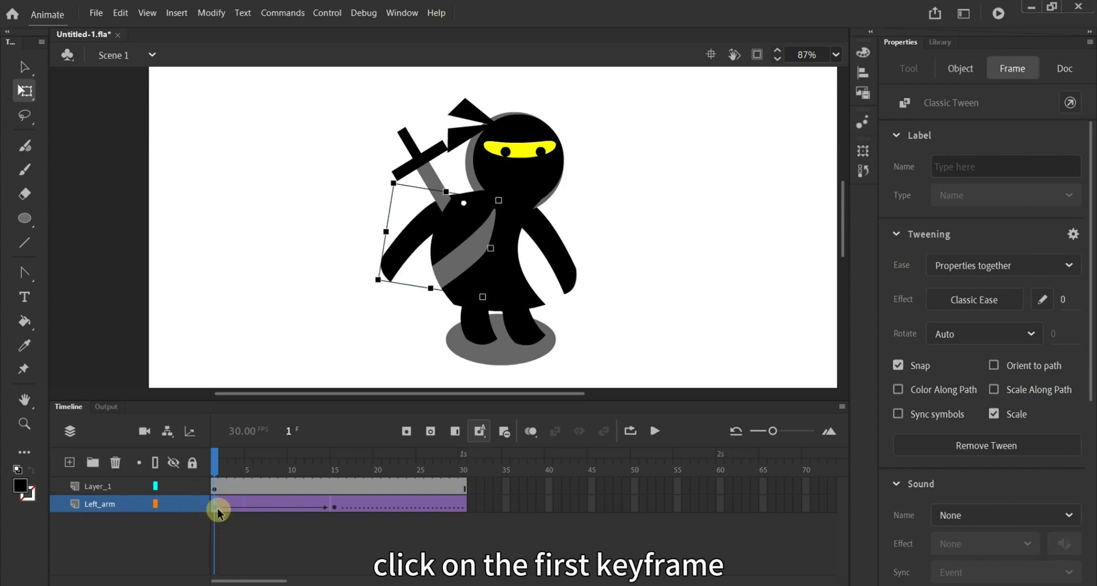
right_click(211, 503)
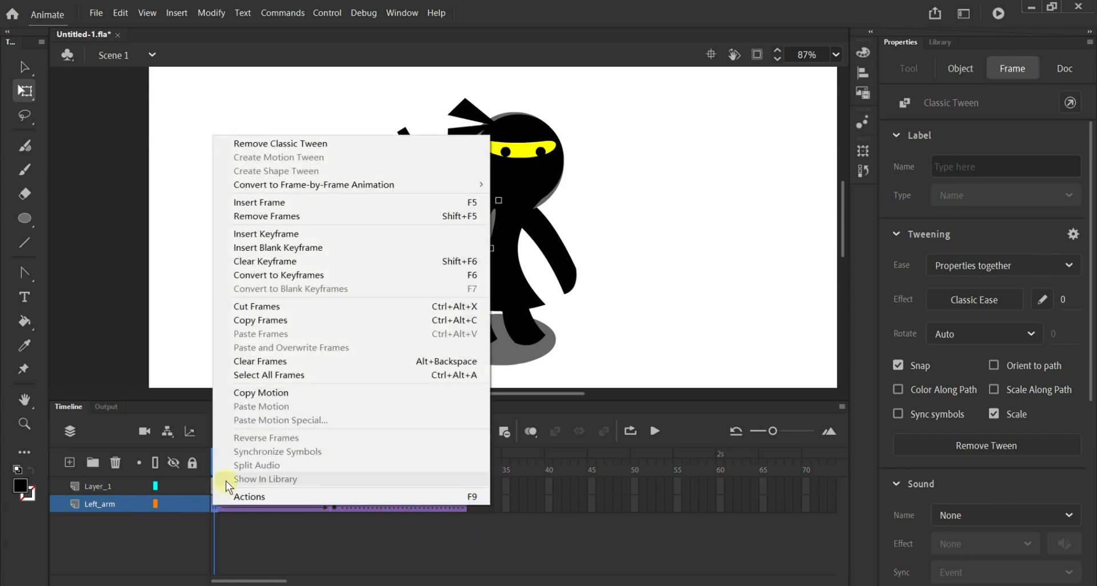
left_click(269, 320)
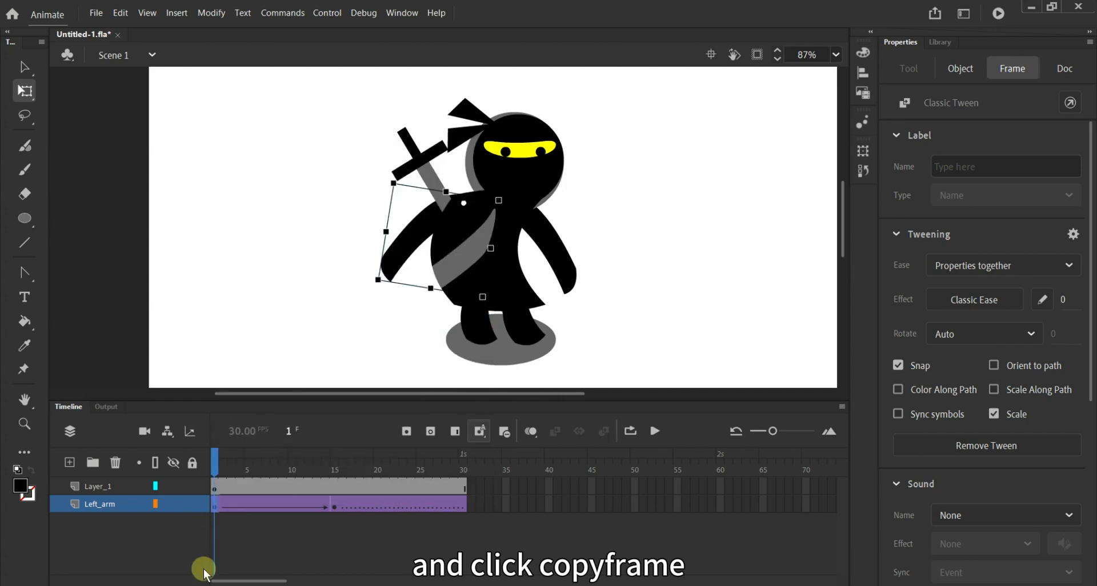
right_click(463, 504)
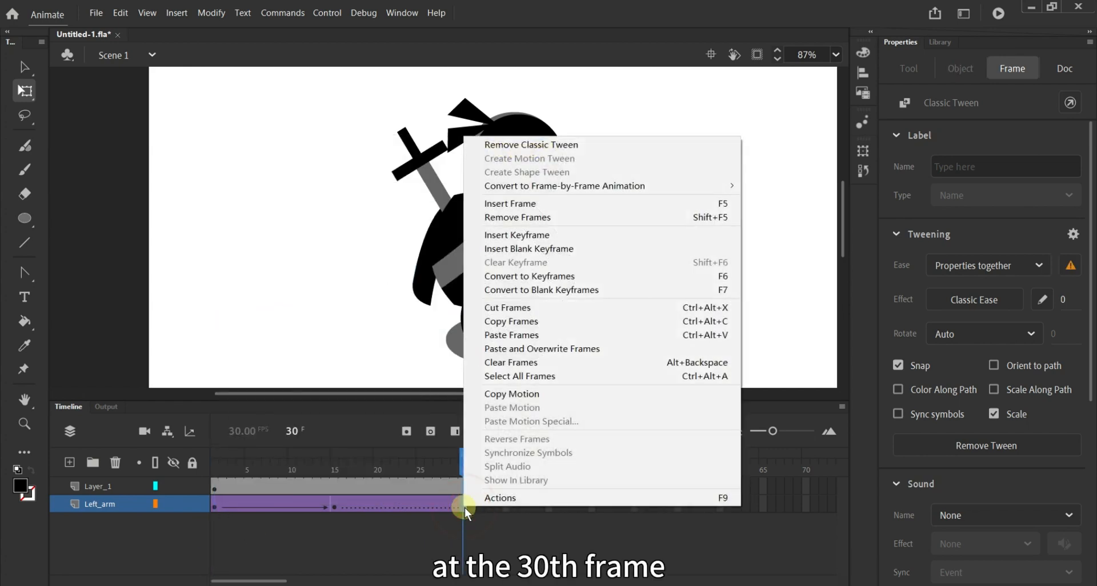
left_click(517, 335)
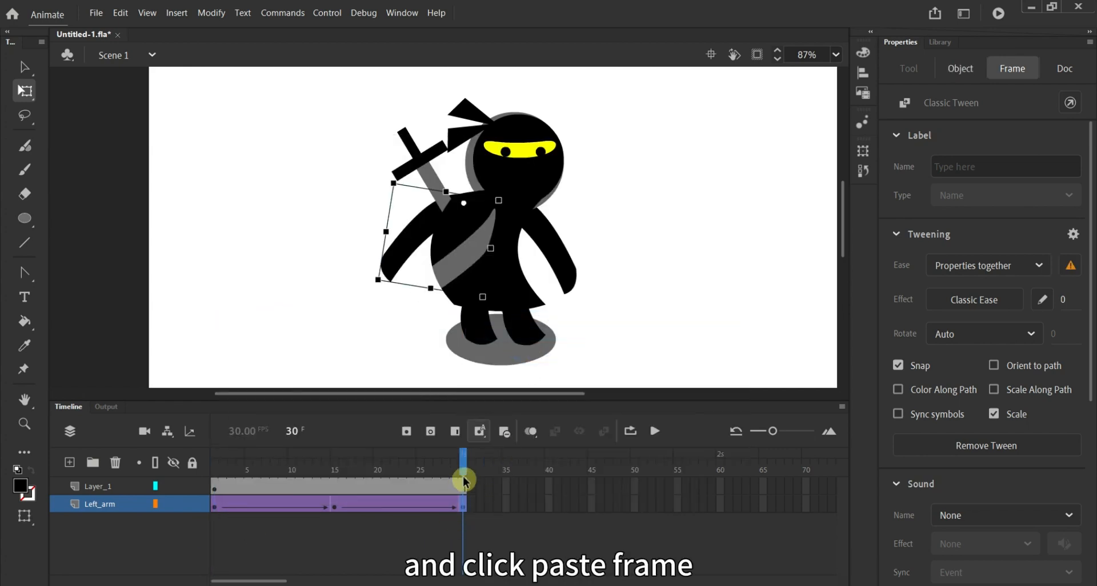
left_click_drag(466, 460, 406, 458)
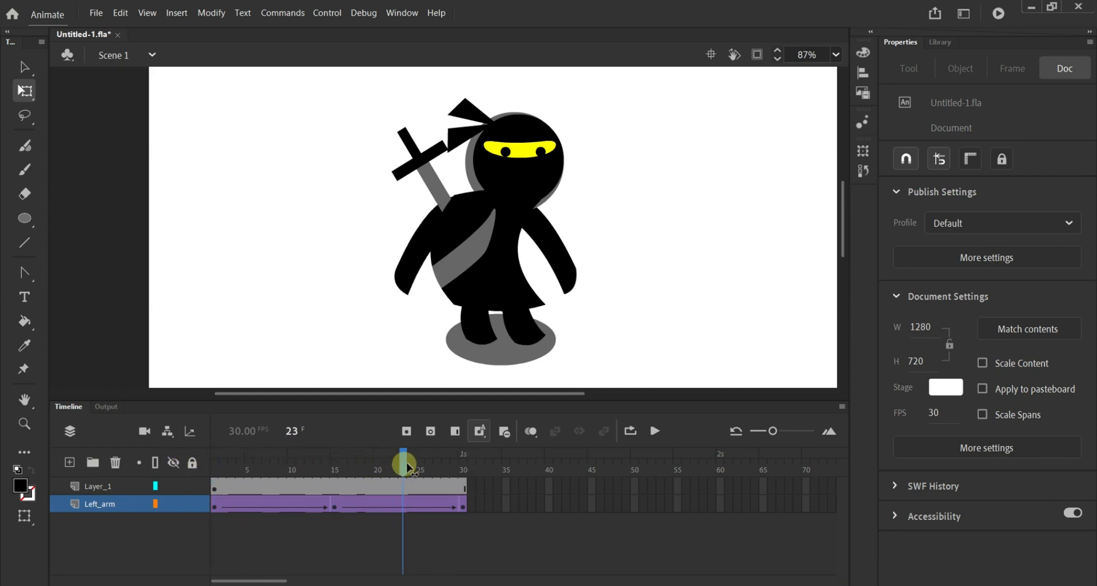
Convert the ninja's right arm at frame 1 into a movie clip symbol named Right arm.
left_click(429, 486)
left_click(560, 269)
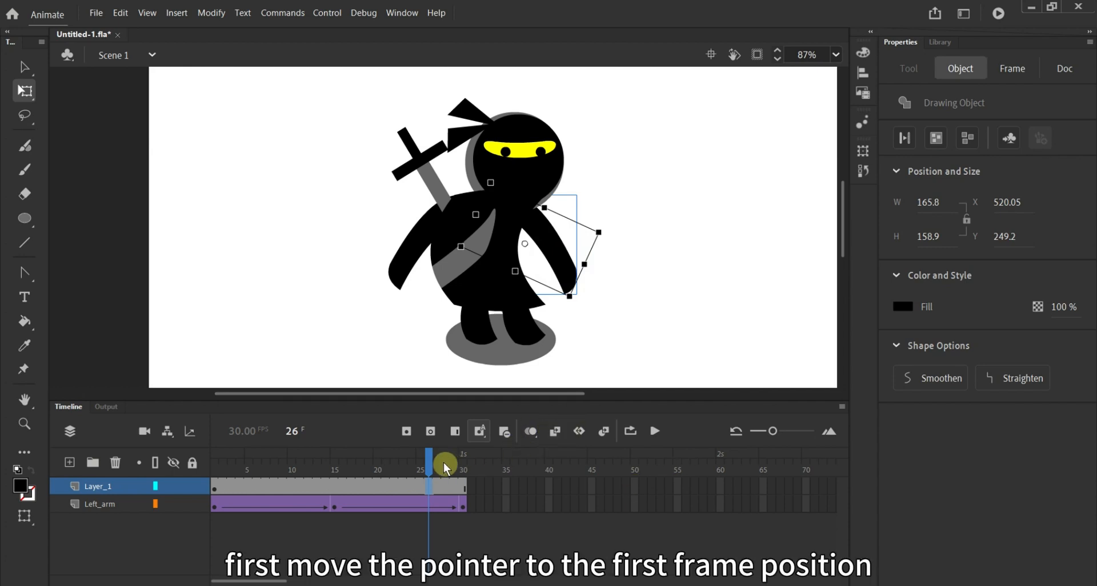
left_click_drag(430, 462, 206, 466)
left_click(680, 225)
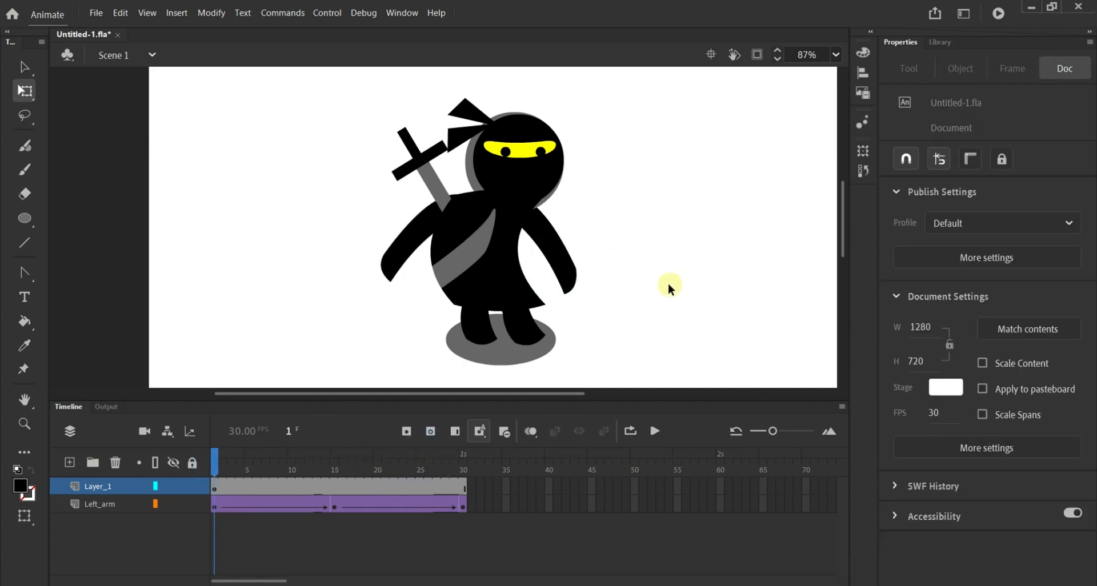
right_click(552, 248)
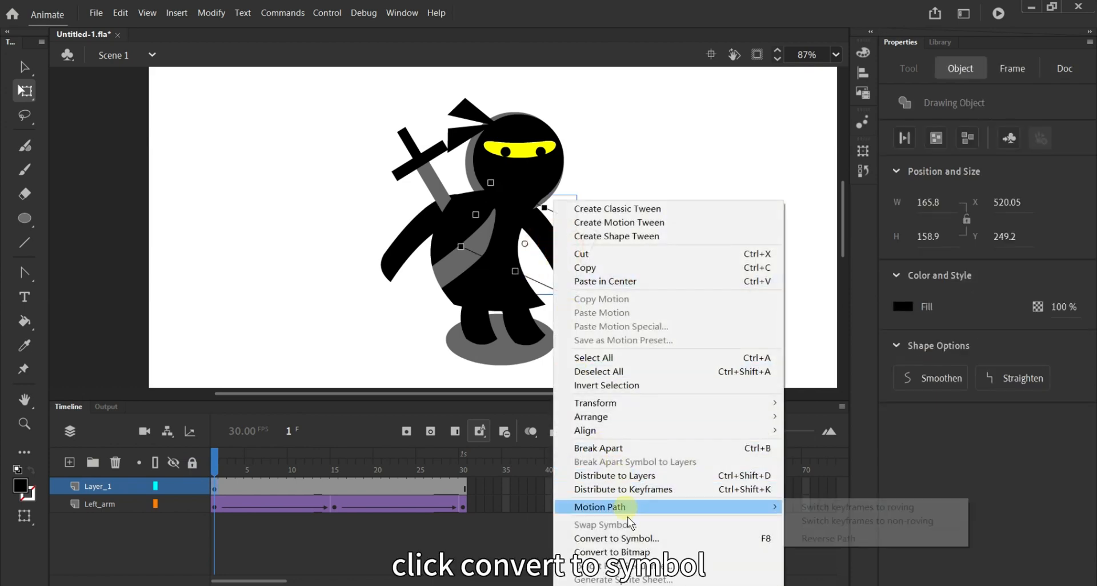
left_click(620, 539)
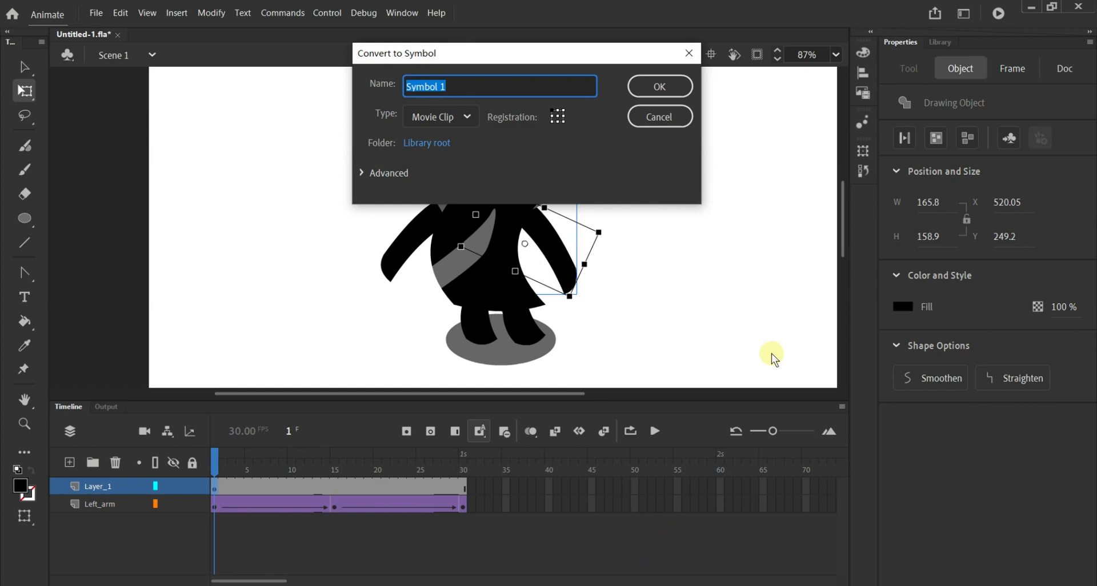
type("Right arm")
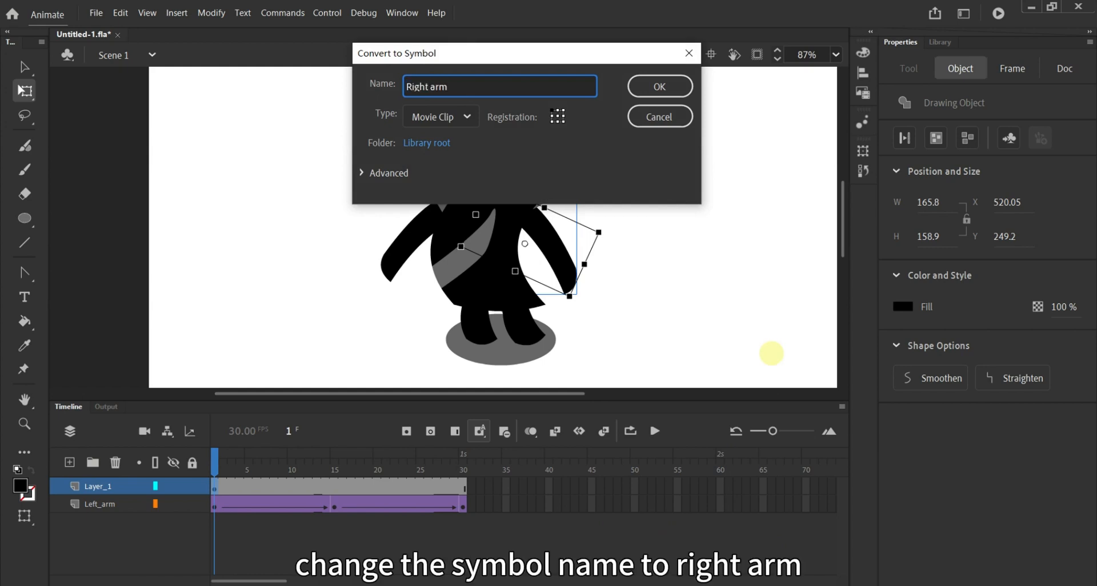
left_click(660, 87)
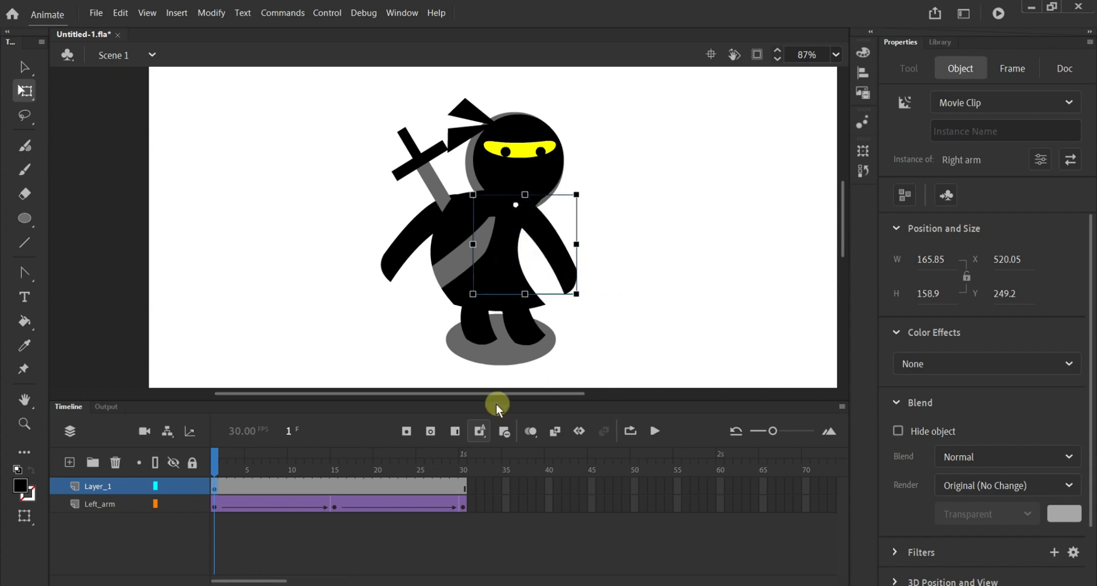
Distribute the Right arm symbol to its own layer and rotate it inward toward the body at frame 1.
right_click(552, 246)
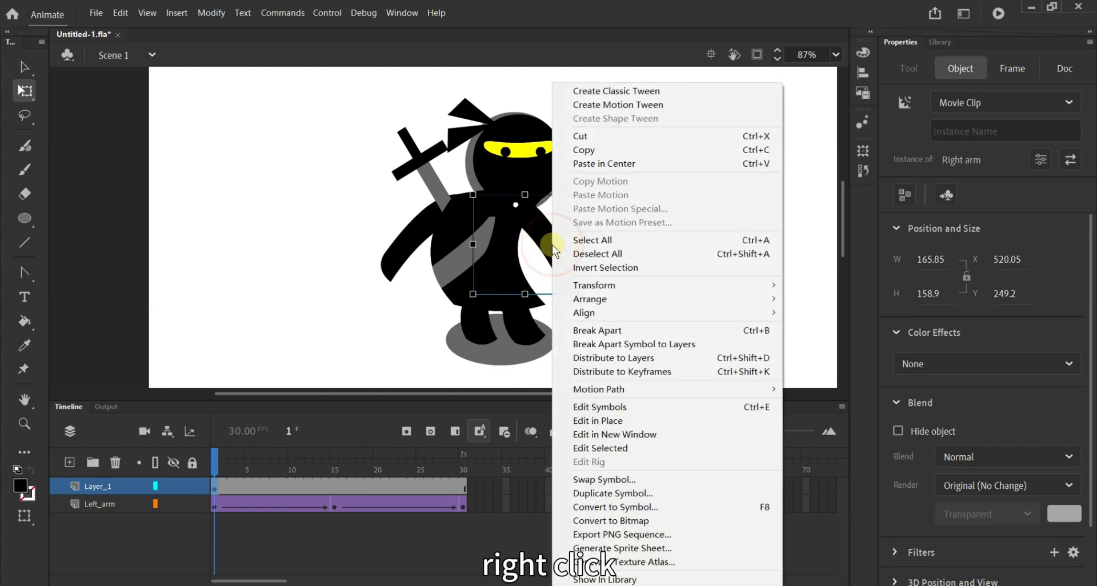
left_click(621, 361)
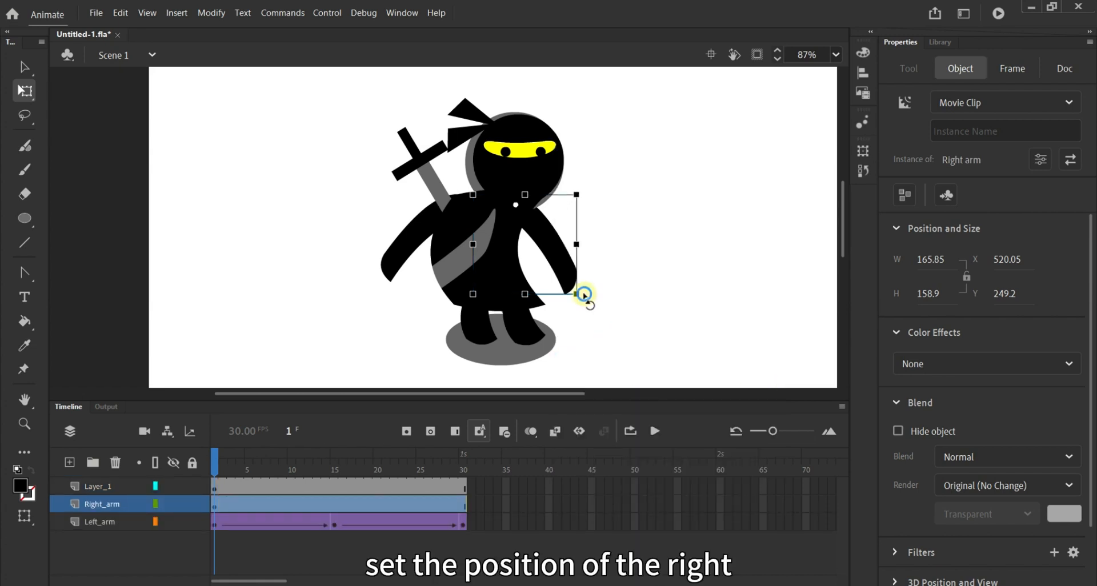
left_click_drag(576, 296, 567, 307)
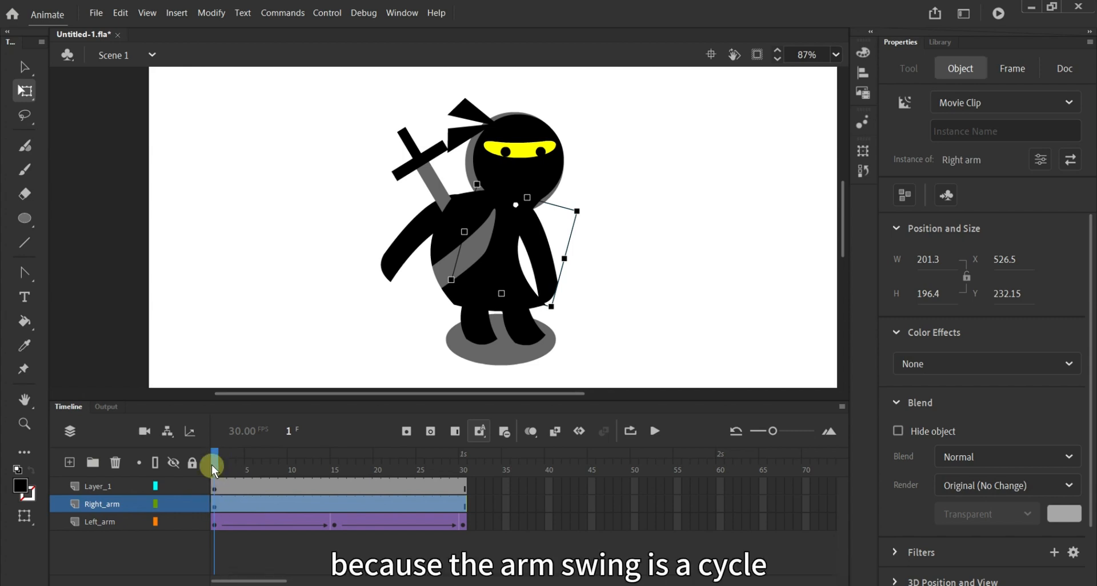
Insert a keyframe at frame 30 on the Right_arm layer.
left_click_drag(216, 458, 467, 452)
left_click(464, 503)
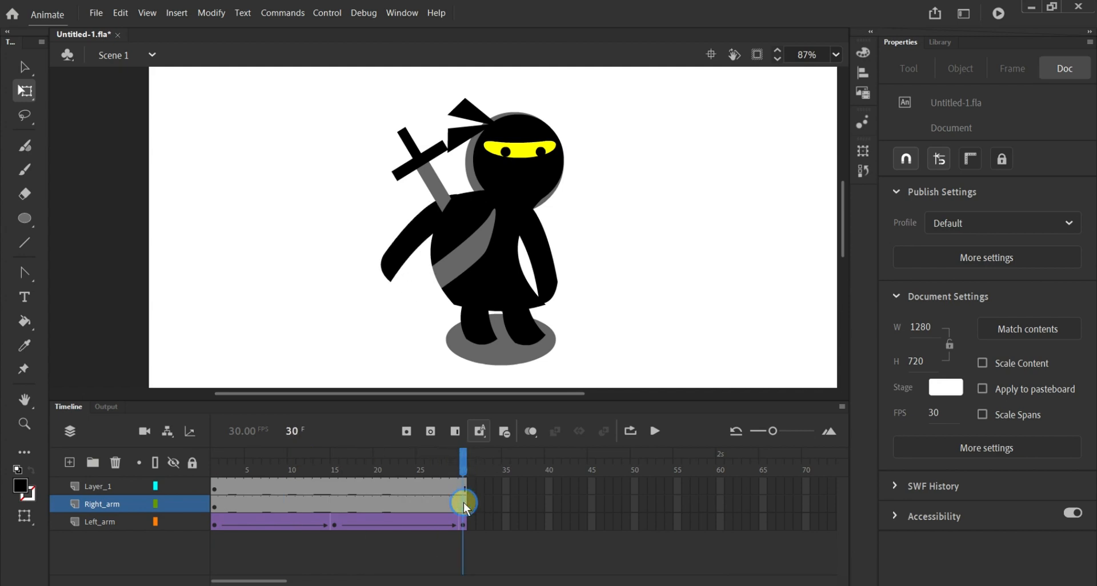
right_click(464, 503)
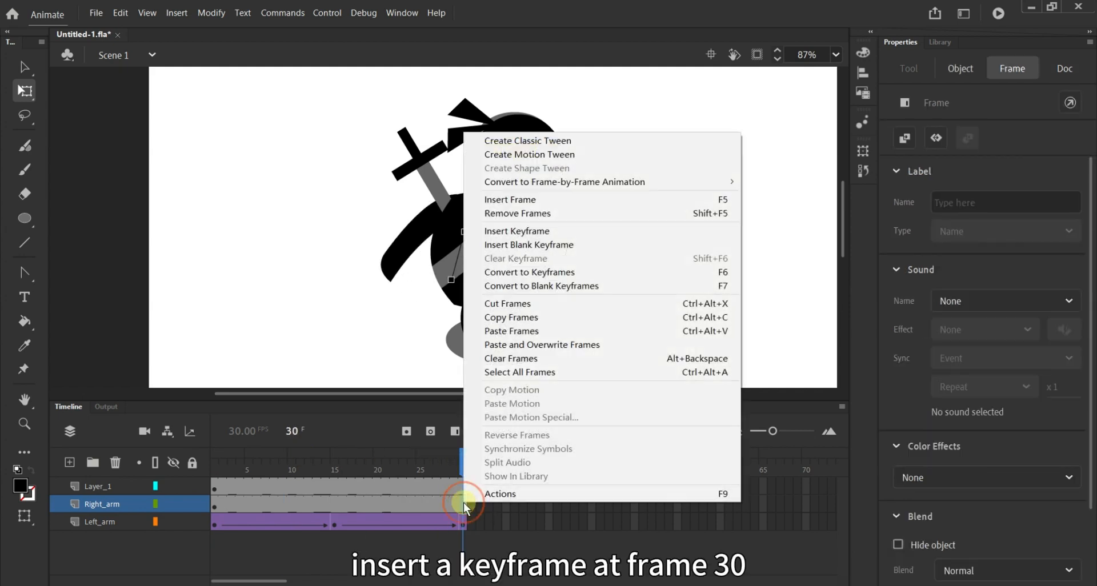
left_click(551, 234)
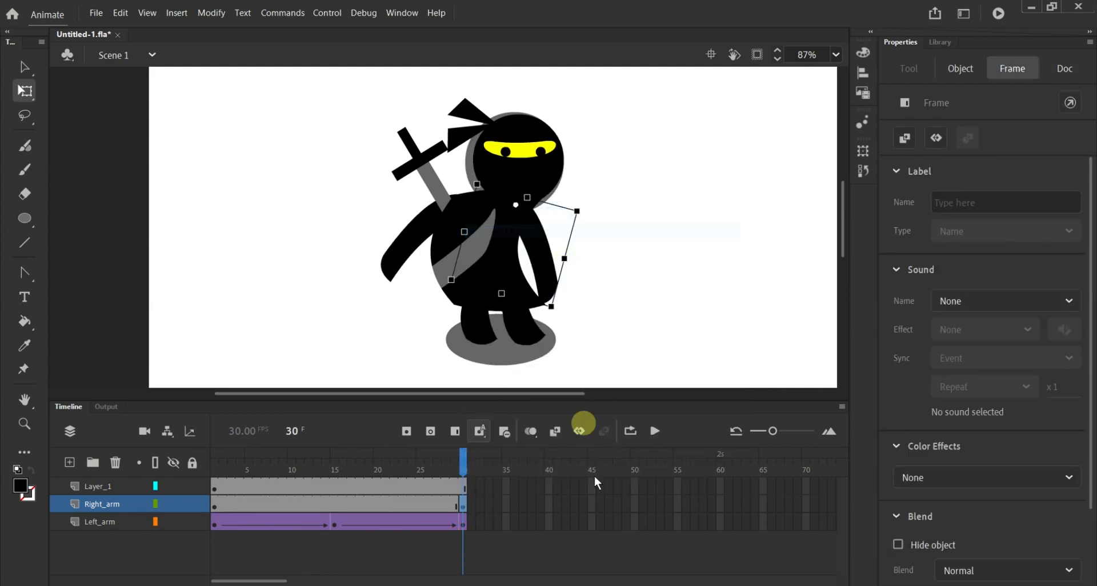
Insert a keyframe at frame 15 on the Right_arm layer and rotate the arm outward, away from the body.
left_click(335, 505)
right_click(335, 506)
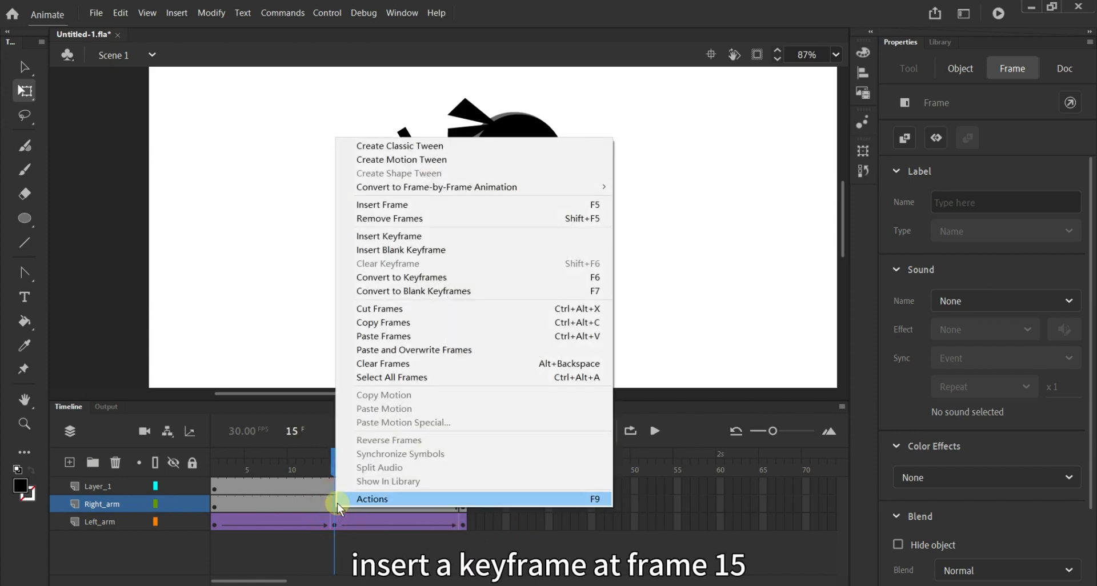
left_click(396, 234)
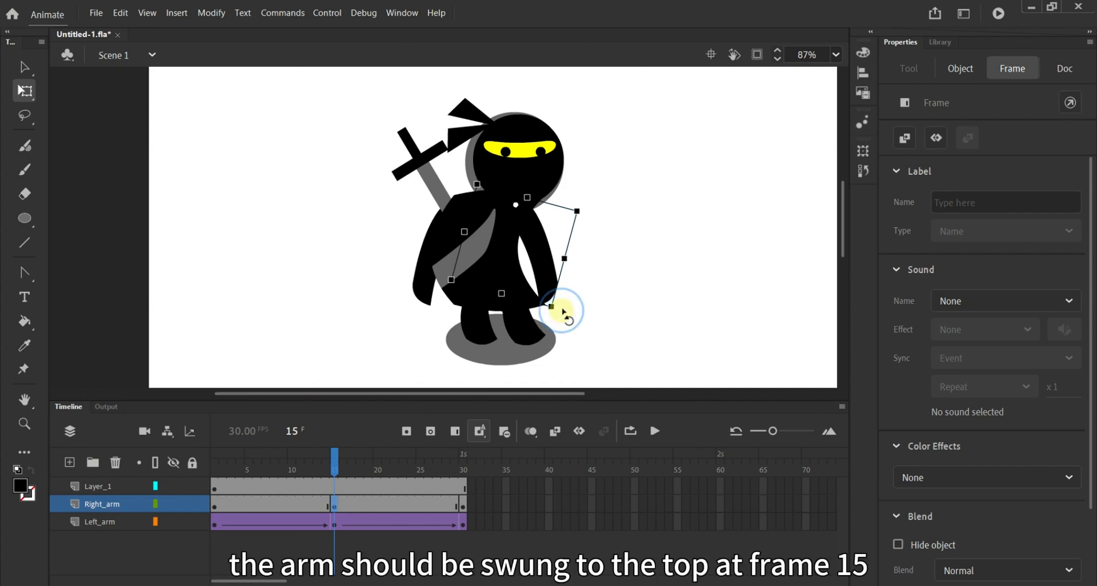
left_click_drag(568, 314, 587, 296)
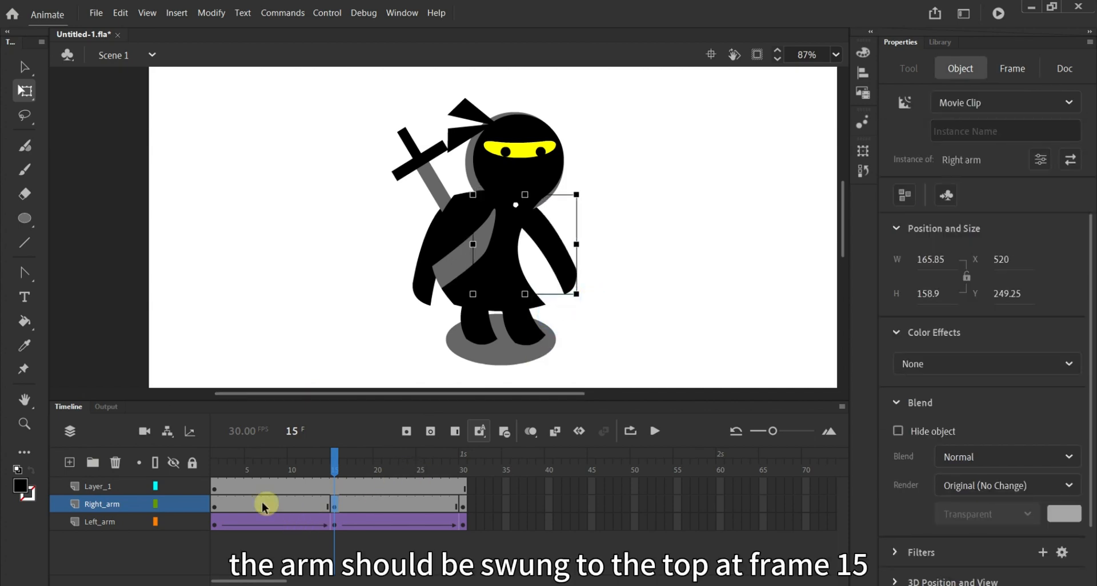
Create a classic tween between the Right_arm keyframes at frames 1 and 15.
left_click(214, 503)
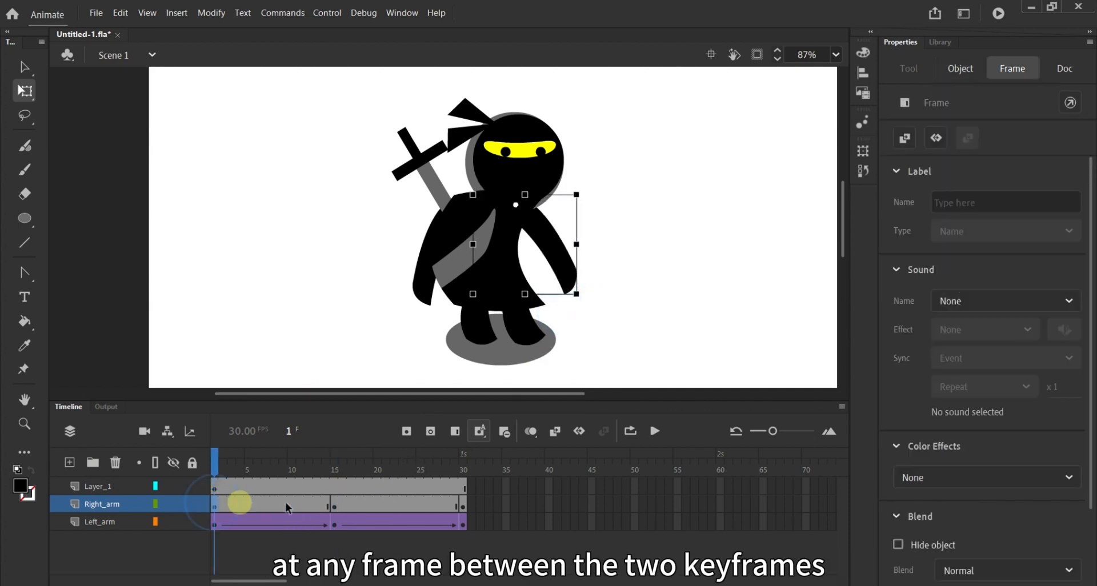
left_click(331, 503)
left_click(264, 504)
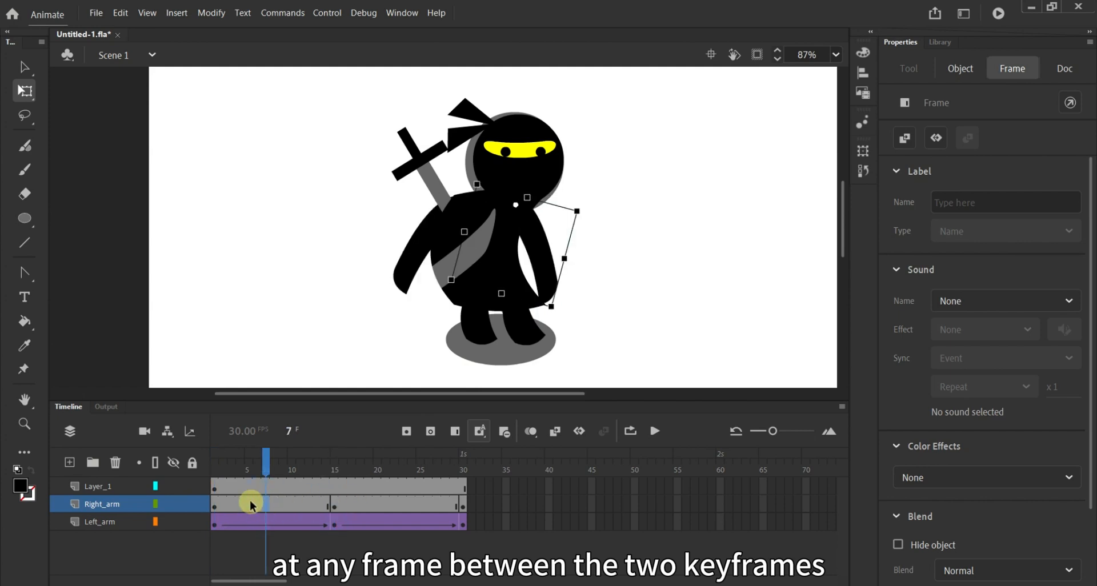
left_click(297, 503)
left_click(215, 504)
left_click(247, 506)
left_click(269, 506)
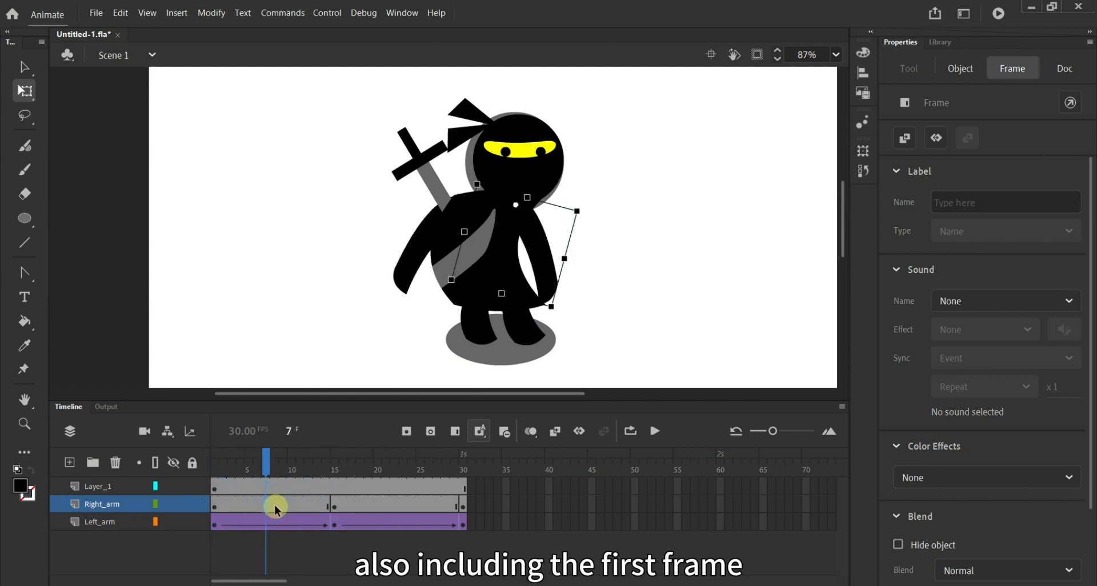
right_click(275, 506)
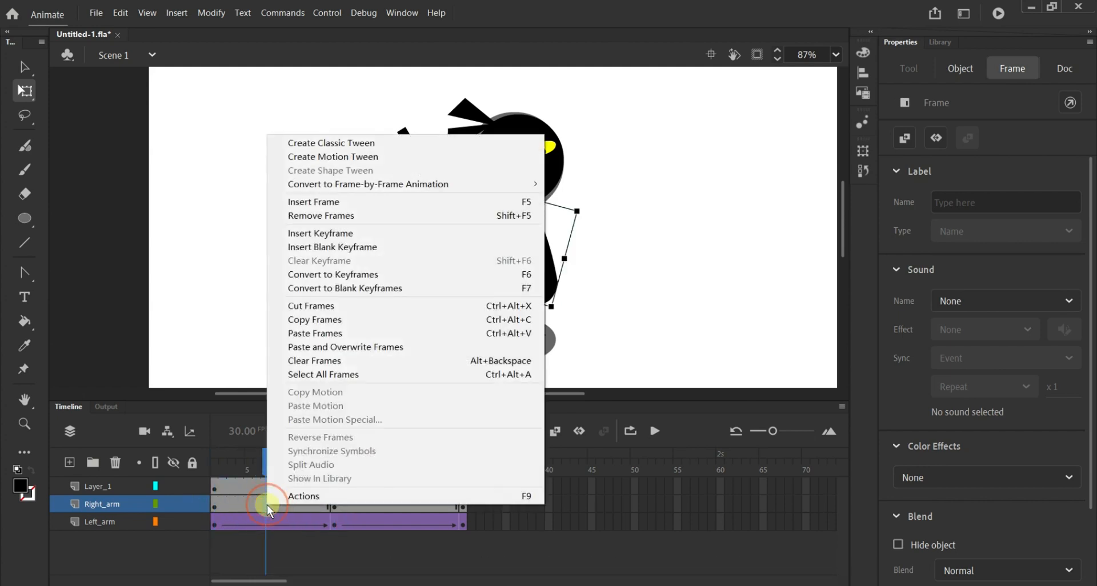
left_click(351, 144)
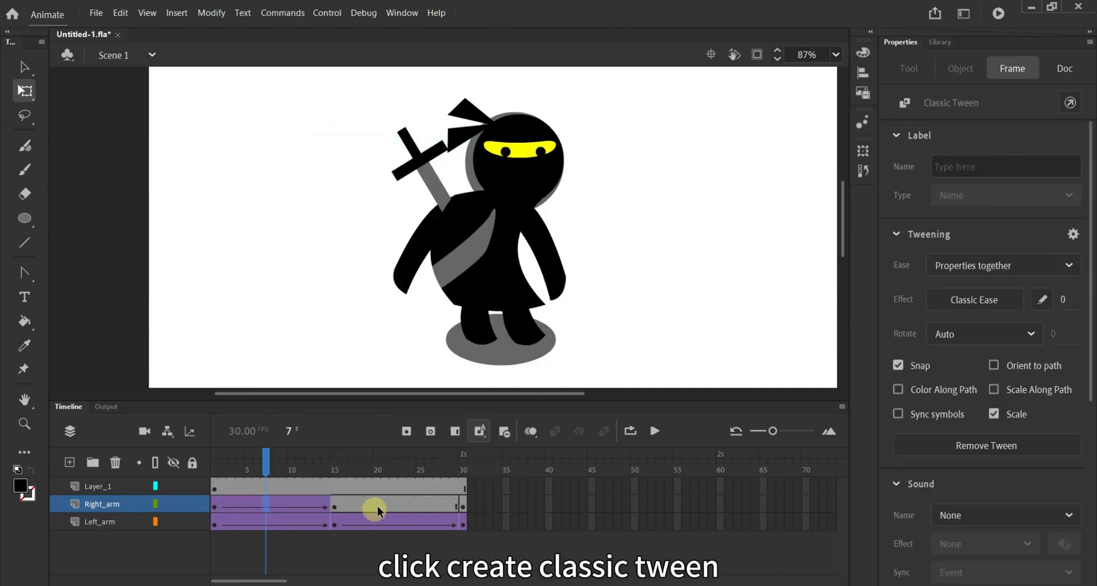
Create a classic tween between the Right_arm keyframes at frames 15 and 30, and scrub back through the swing.
left_click(402, 503)
right_click(404, 503)
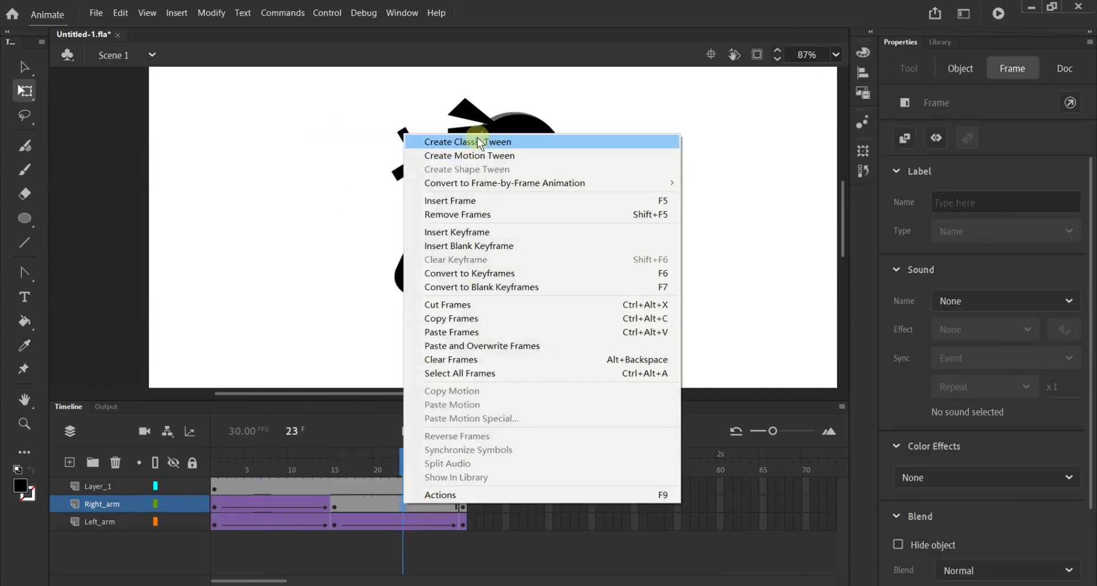
left_click(479, 143)
left_click_drag(404, 463, 208, 453)
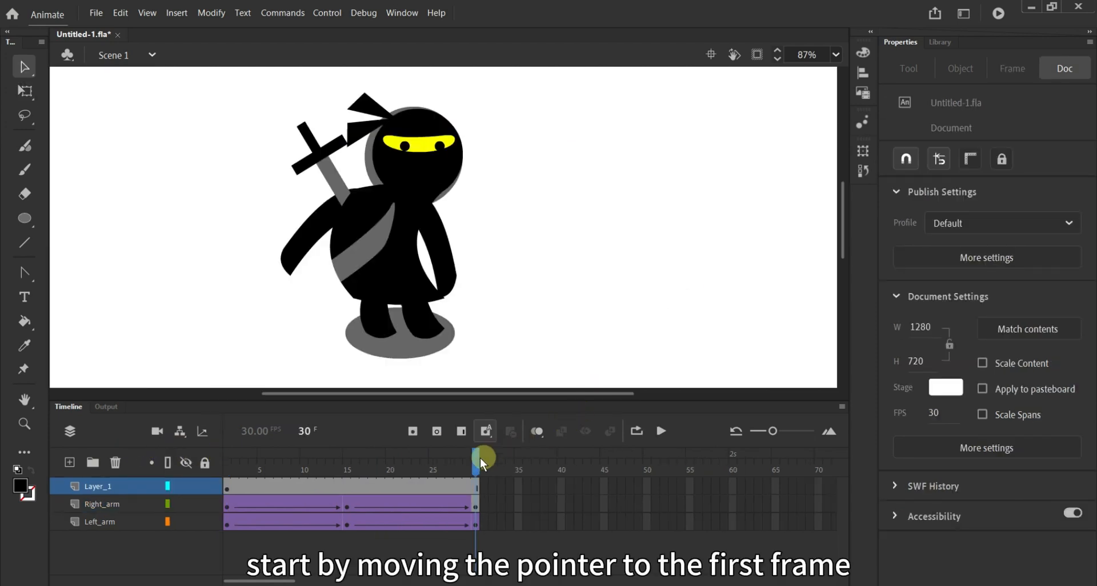
Convert the ninja's body at frame 1 into a movie clip symbol named Body and distribute it to its own layer.
left_click_drag(480, 457, 174, 461)
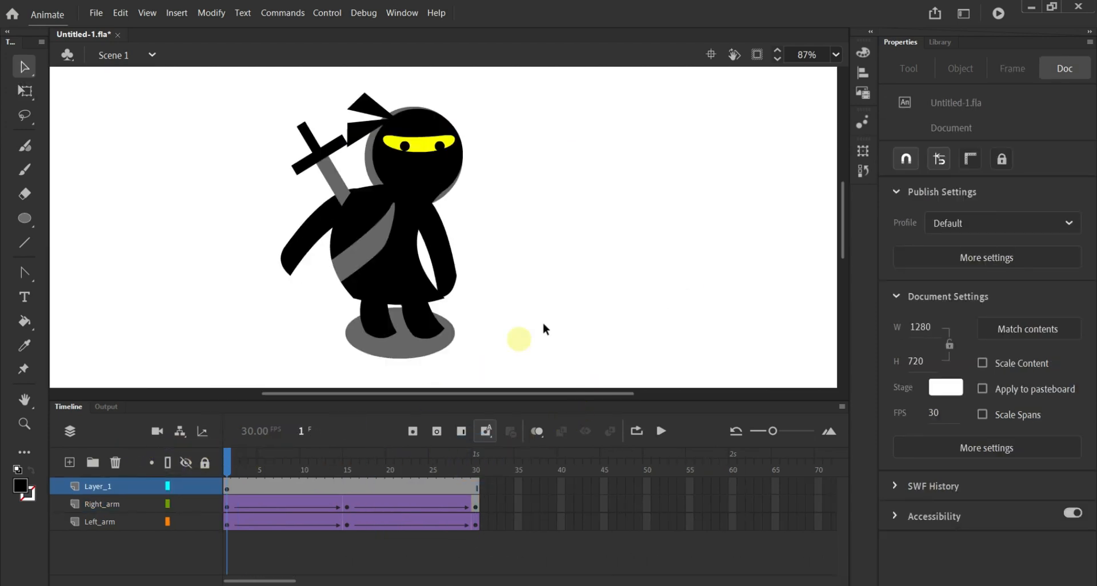
left_click(366, 269)
right_click(392, 273)
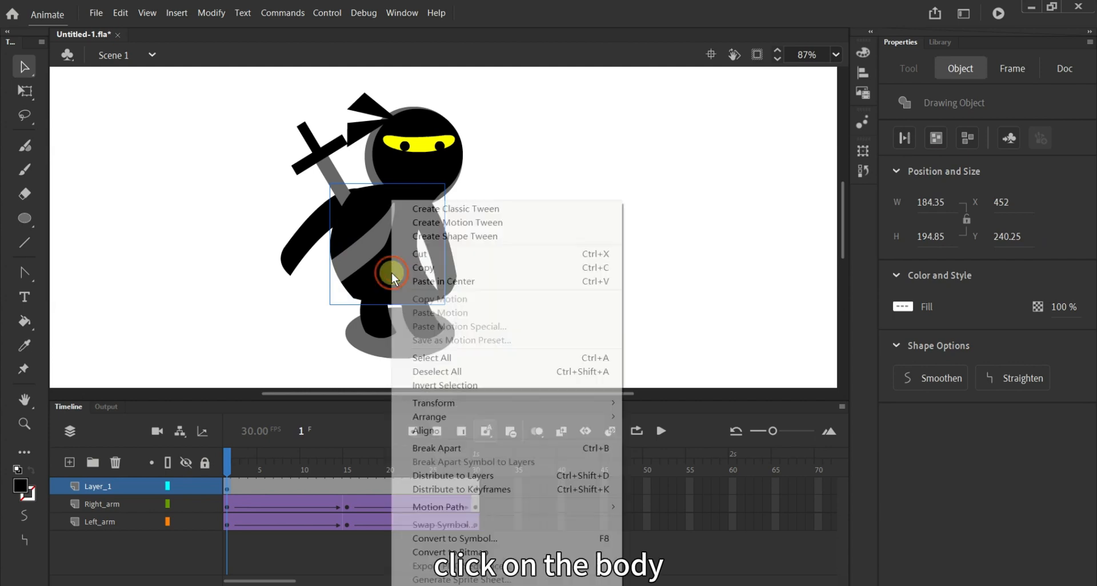
left_click(481, 537)
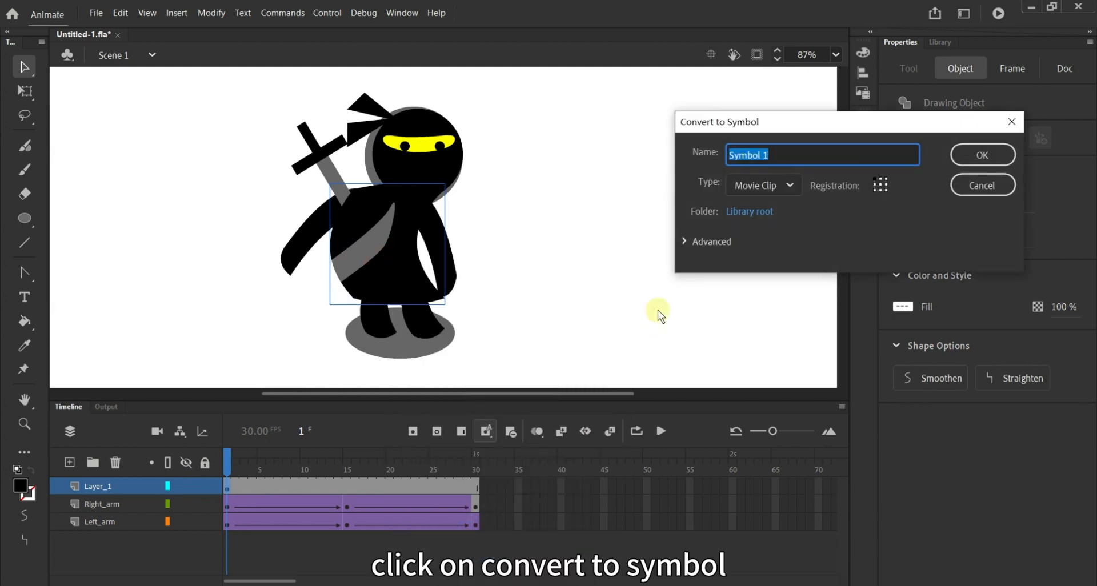
type("Body")
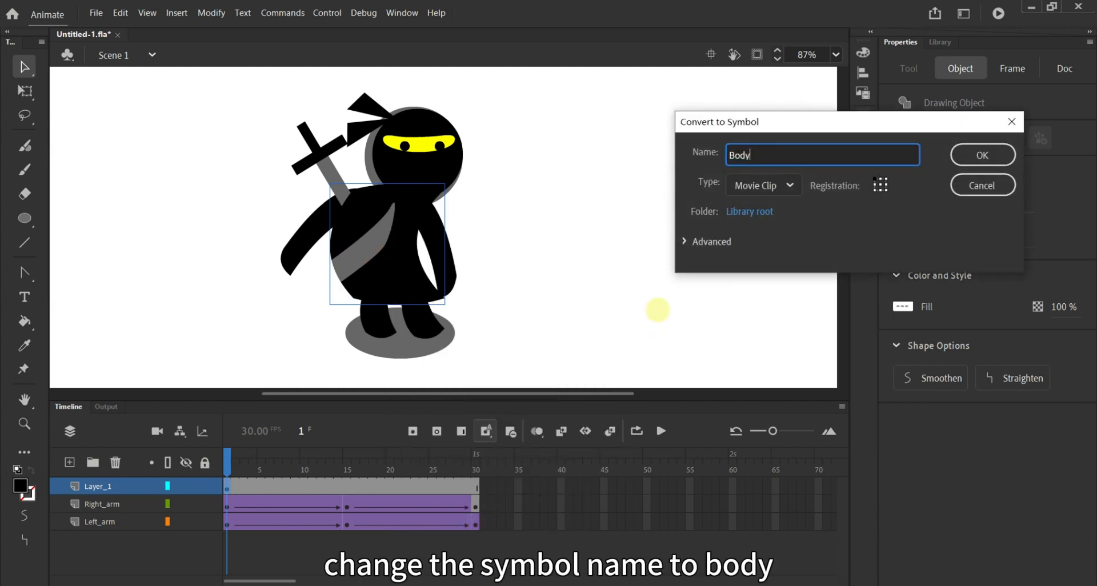
left_click(984, 155)
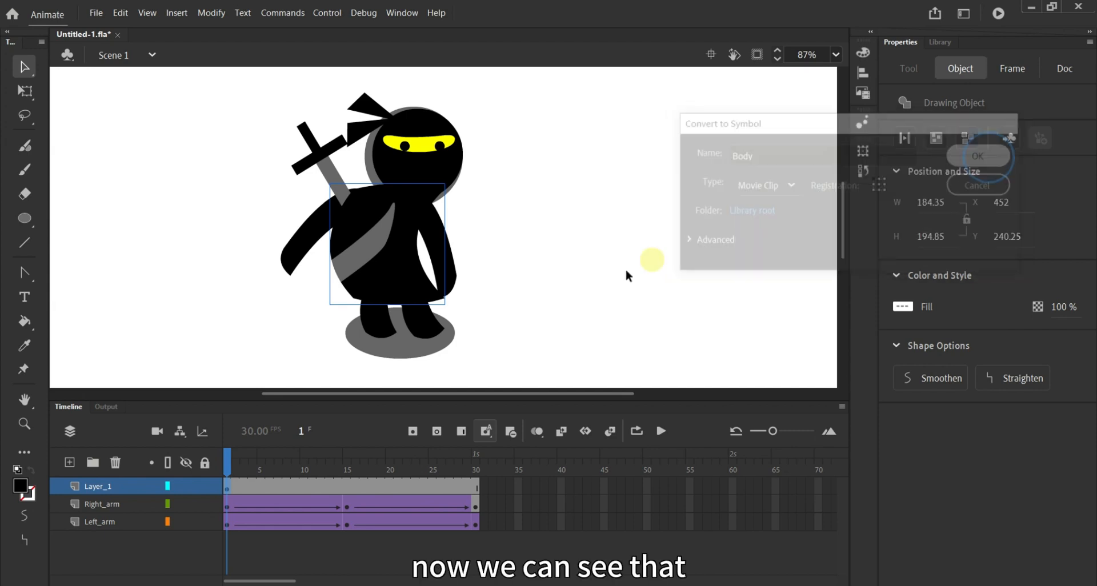
right_click(393, 258)
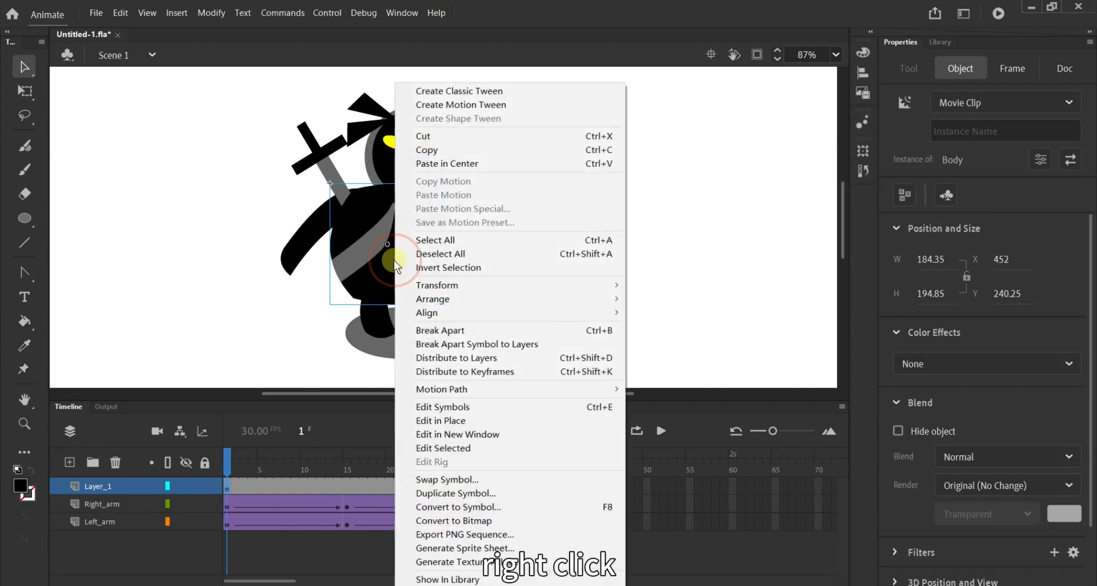
left_click(474, 364)
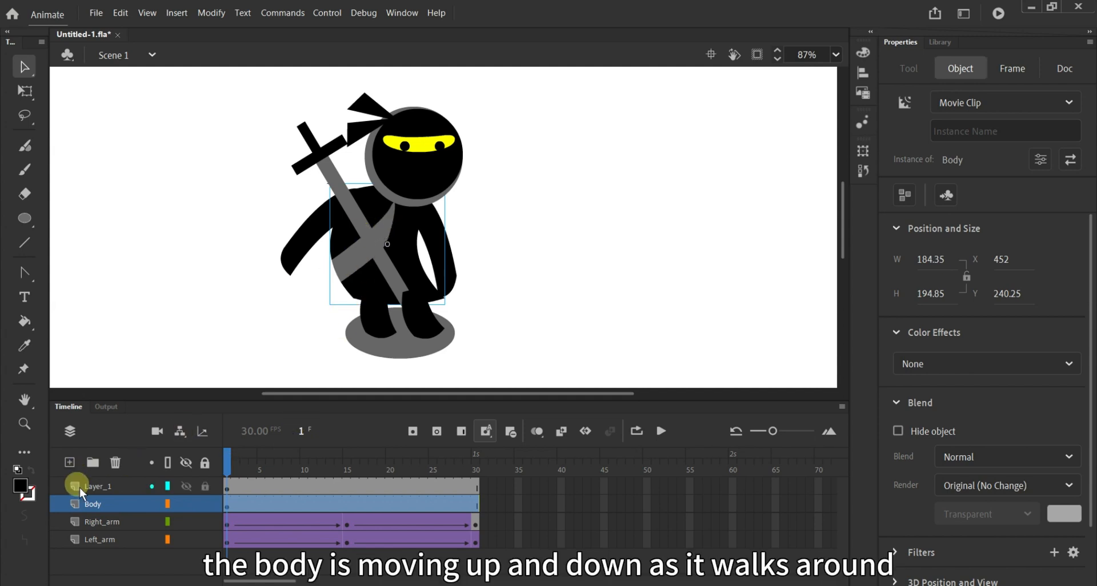
Insert keyframes at frames 30 and 15 on the Body layer.
left_click(591, 243)
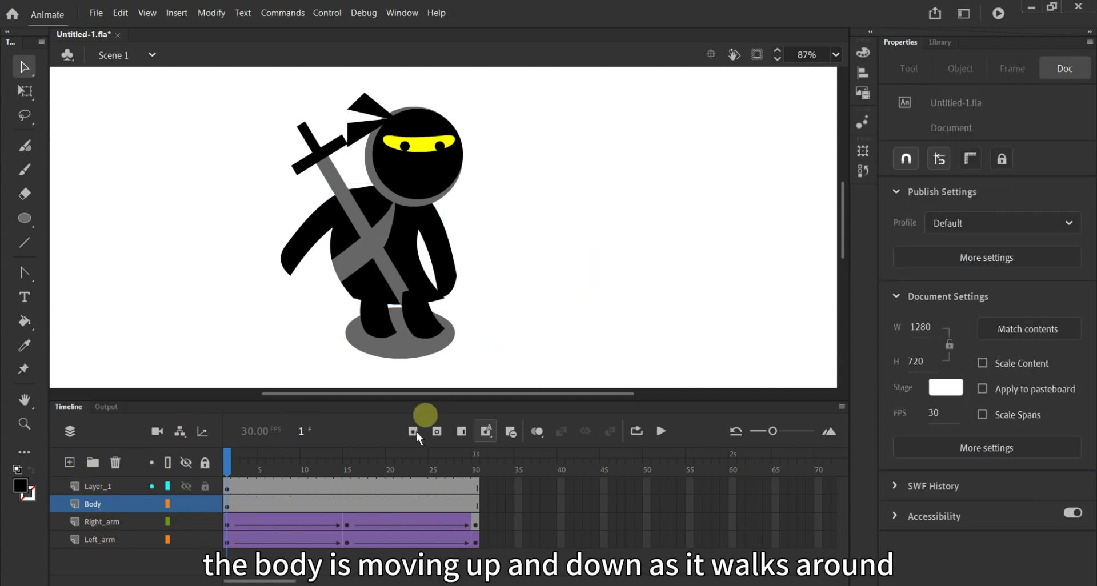
right_click(476, 504)
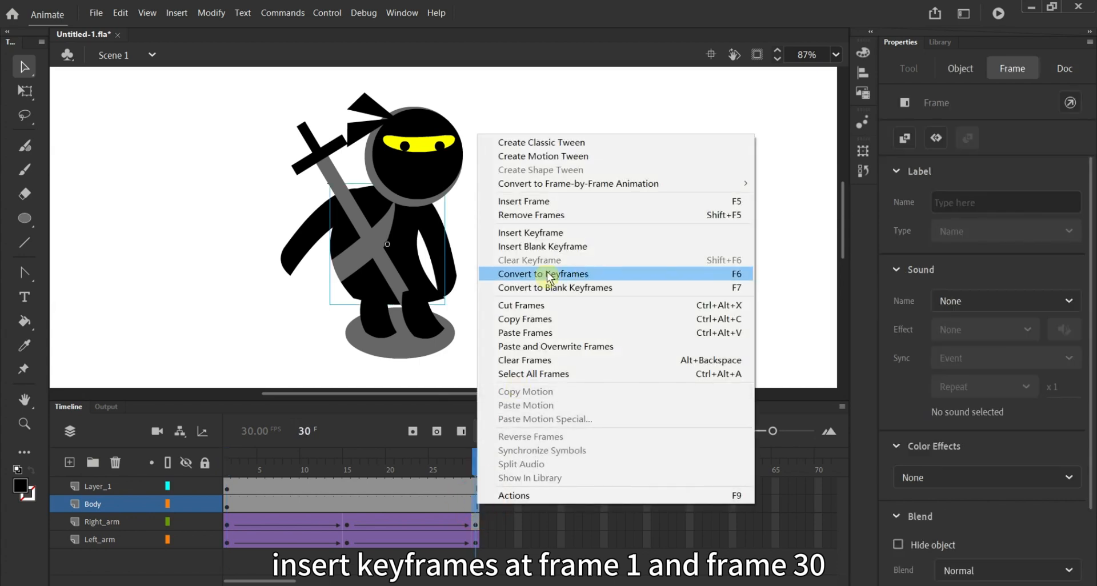
left_click(548, 237)
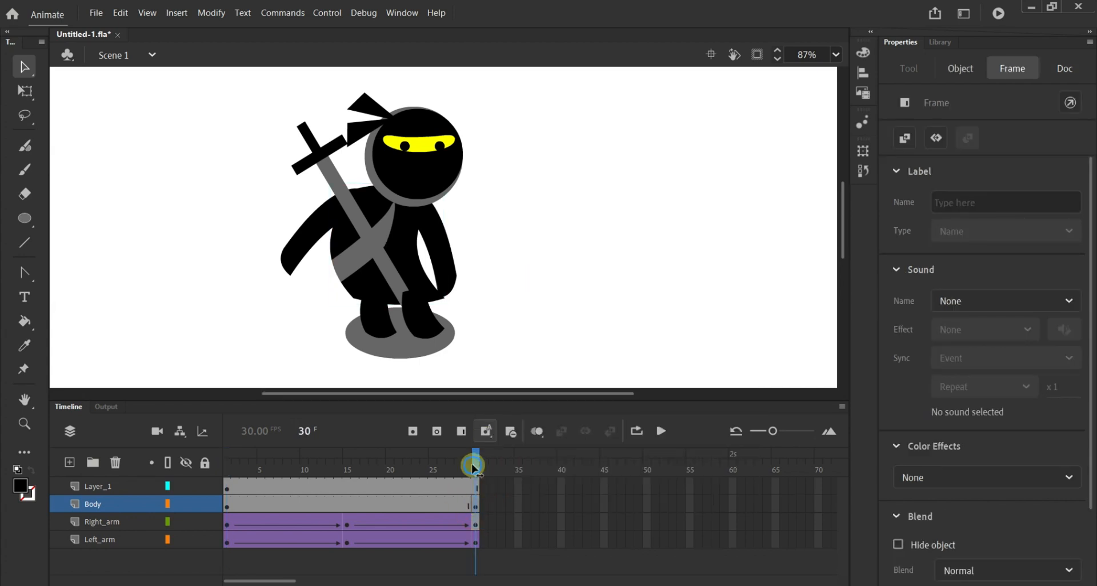
left_click_drag(475, 463, 347, 467)
right_click(348, 505)
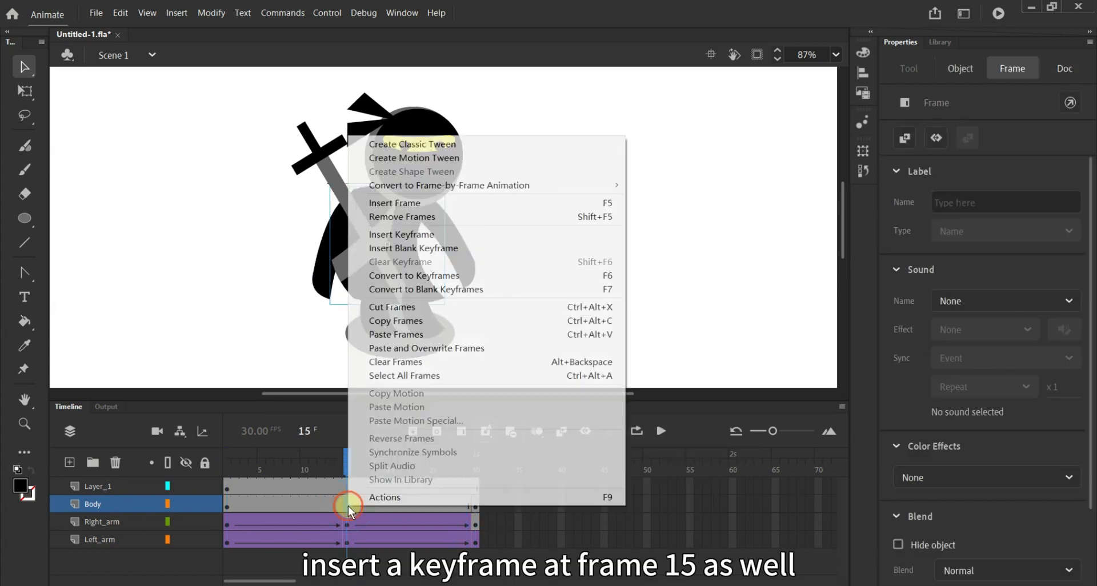
left_click(434, 237)
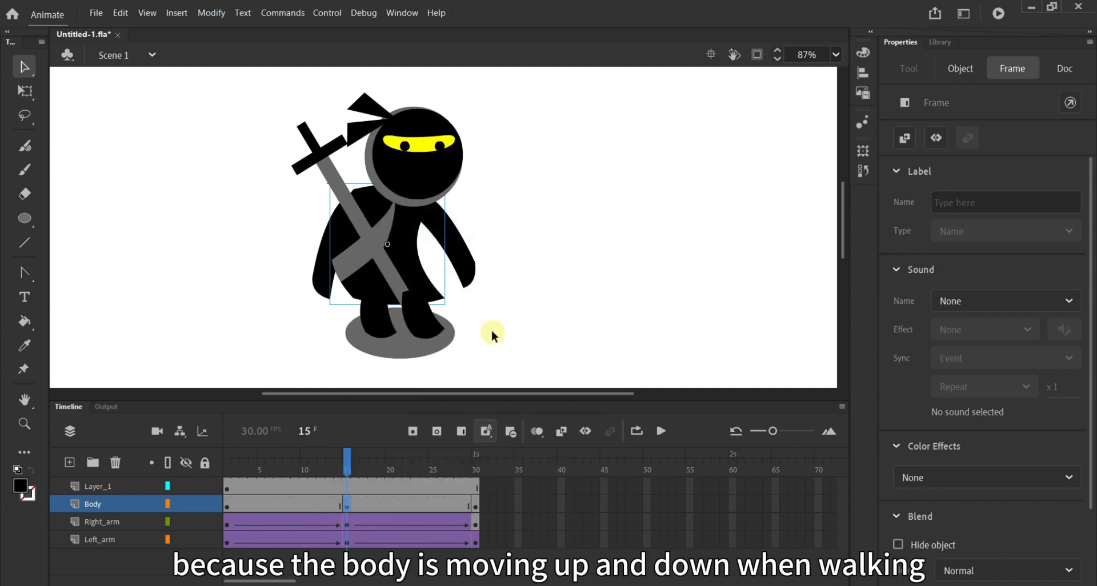
Nudge the ninja's body slightly down at frame 15.
key("Down")
key("Down")
key("Down")
key("Down")
key("Down")
key("Down")
key("Down")
key("Down")
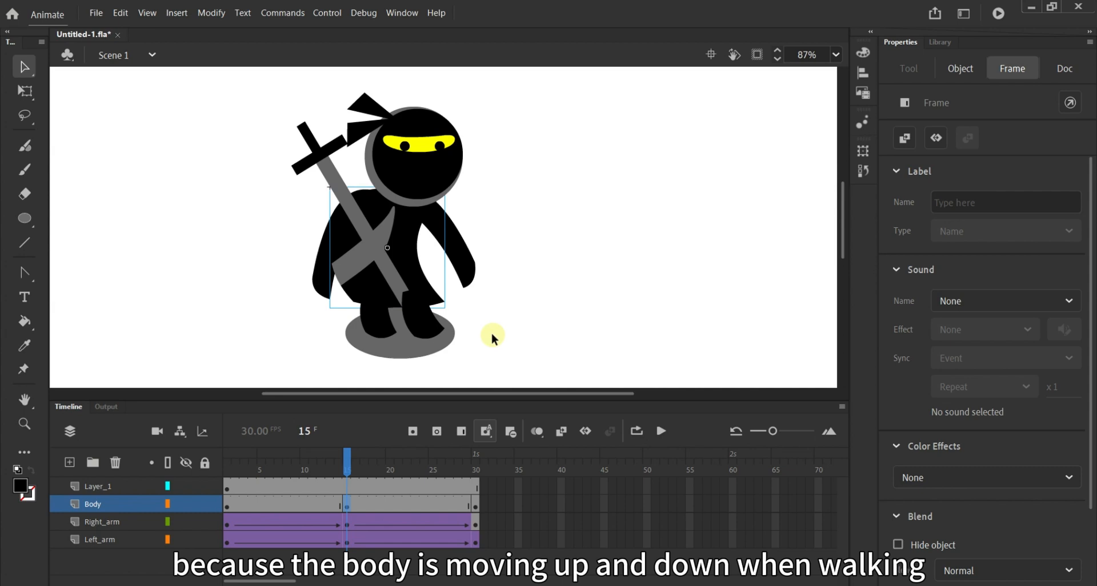
key("Up")
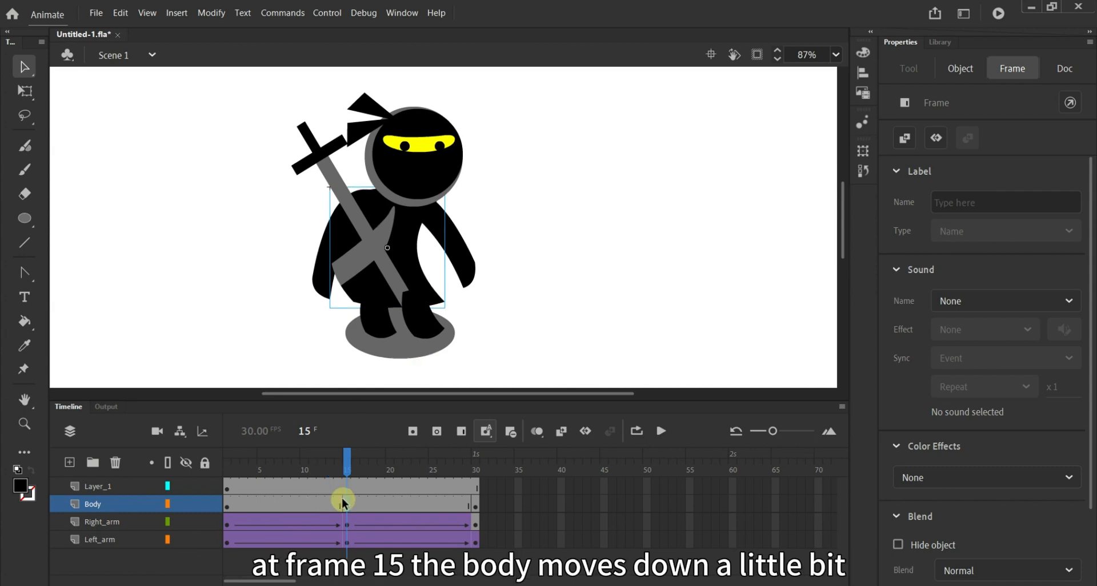
Create classic tweens on the Body layer between frames 1 and 15 and between frames 15 and 30, and scrub back through the motion.
left_click(254, 502)
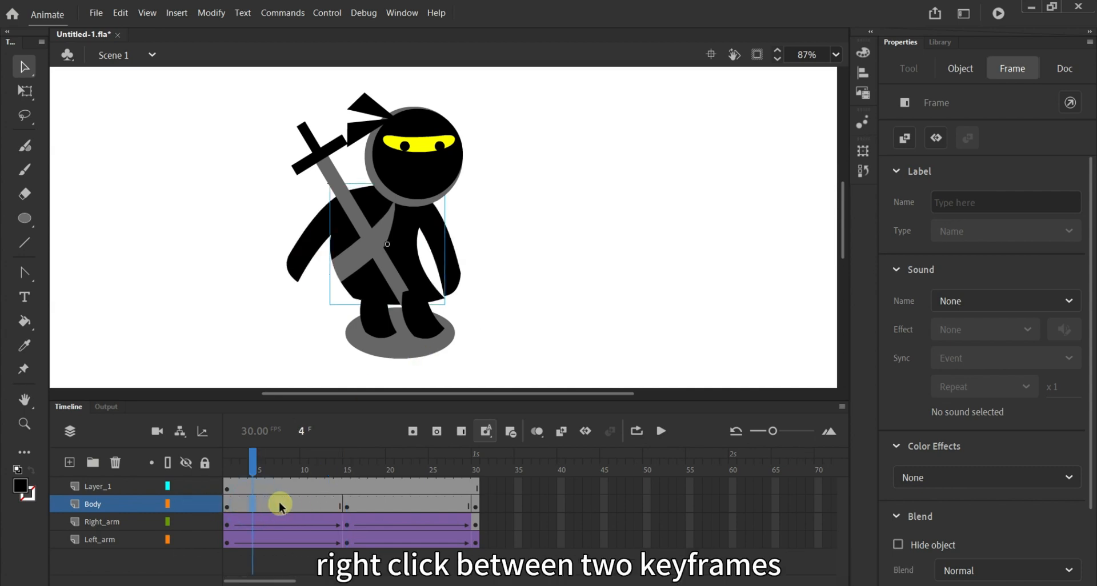
right_click(280, 503)
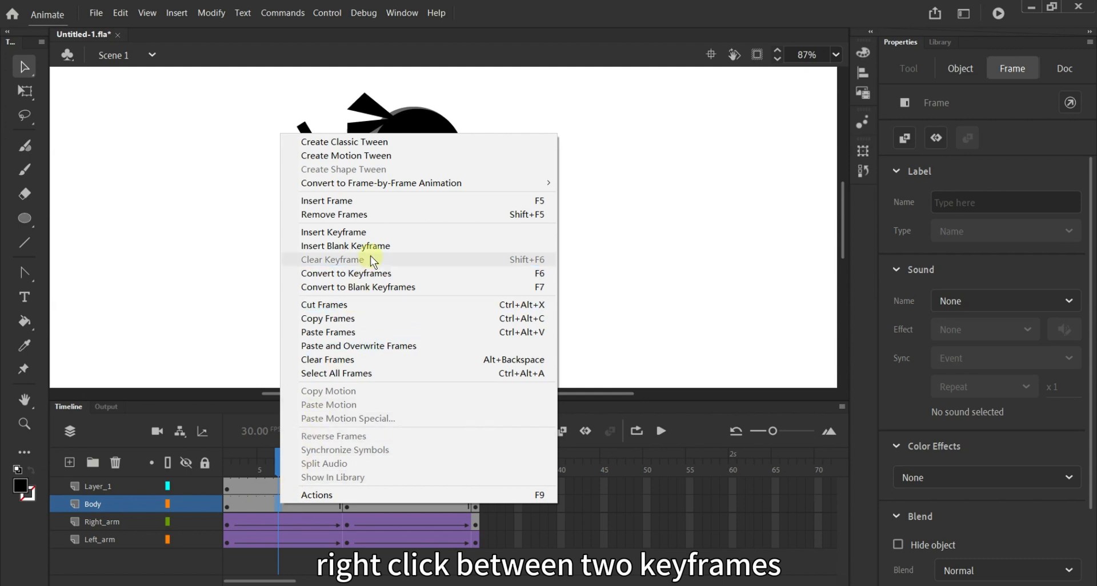
left_click(378, 142)
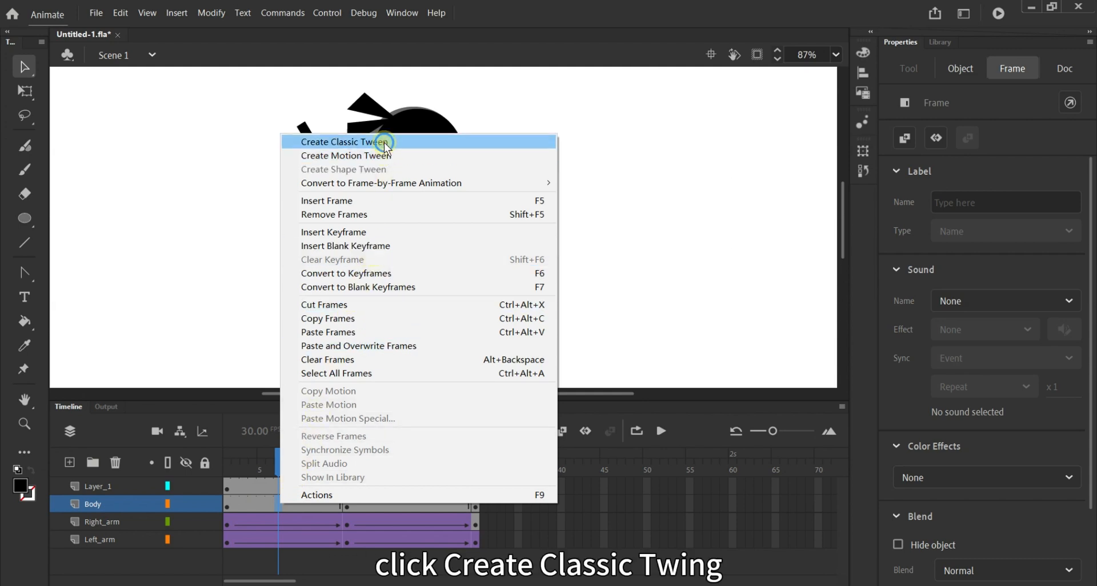
right_click(372, 506)
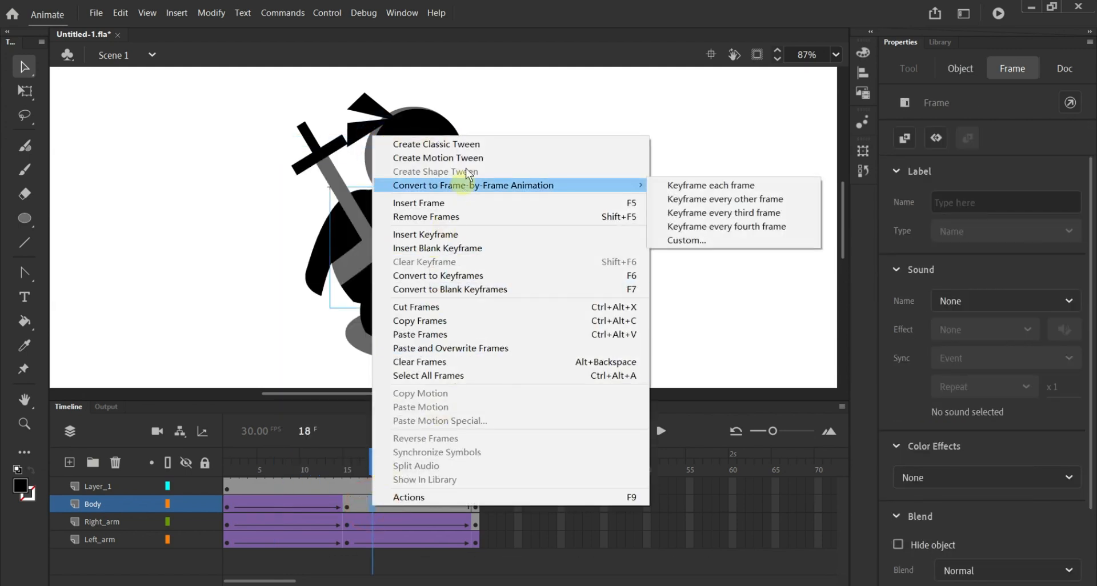
left_click(468, 146)
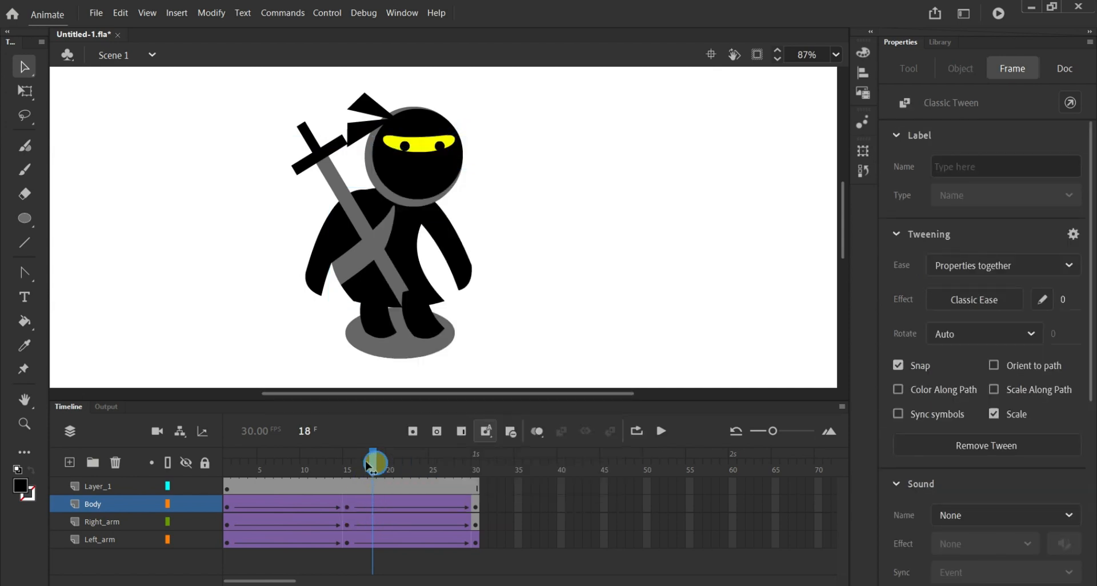
left_click_drag(369, 466, 305, 459)
Convert the sword group at frame 1 into a movie clip symbol named Sword.
left_click(347, 211)
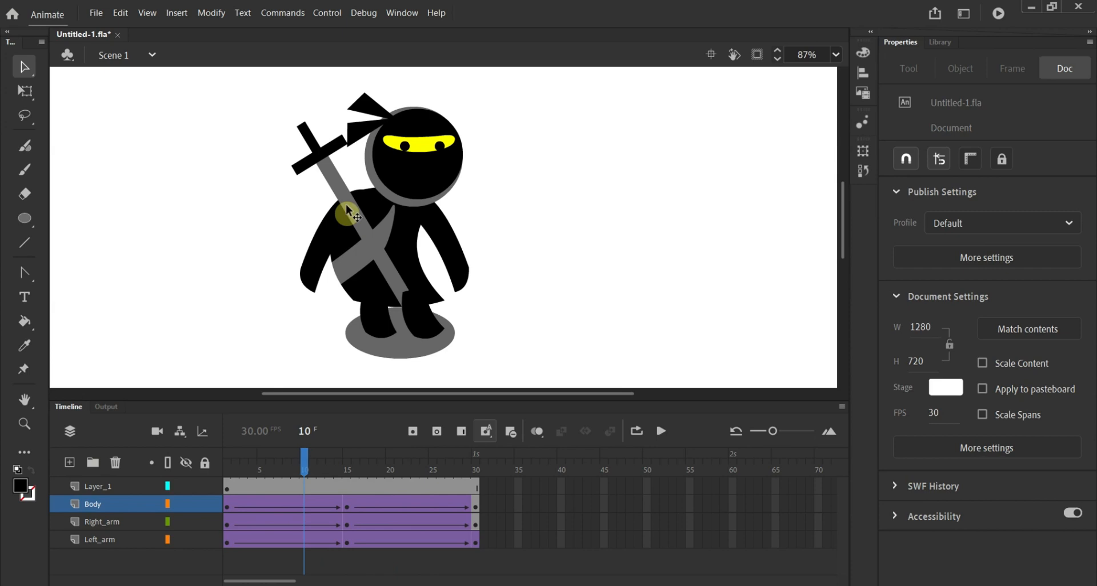
left_click(326, 163)
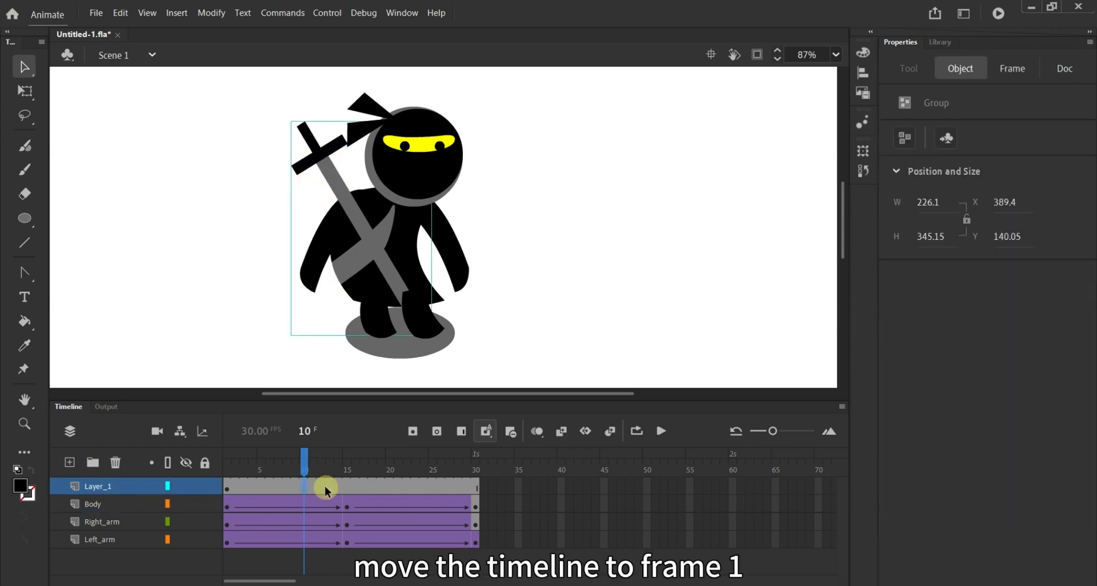
left_click_drag(307, 463, 188, 461)
left_click(313, 136)
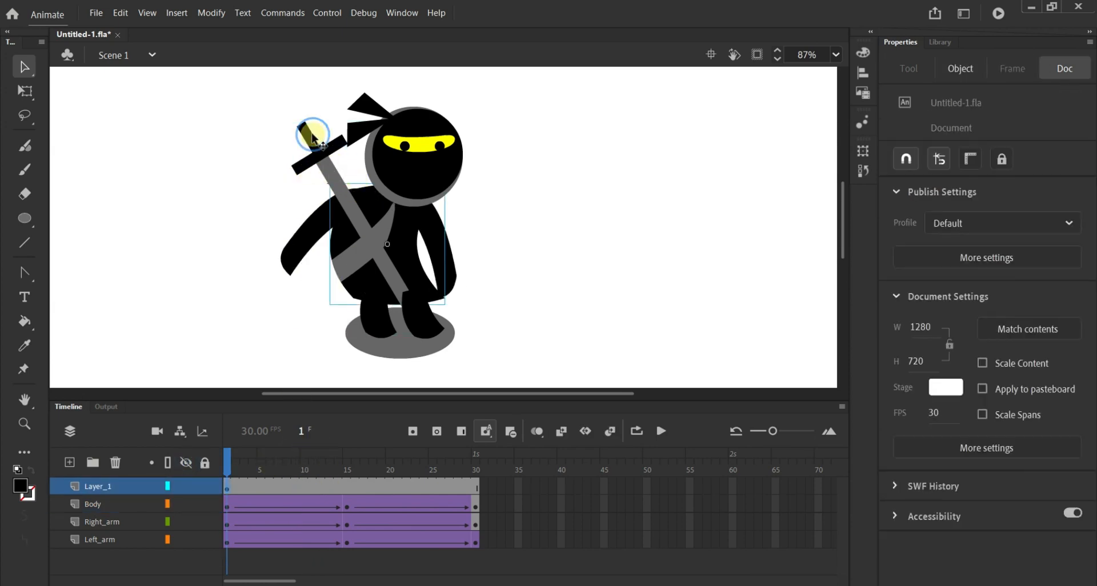
right_click(313, 136)
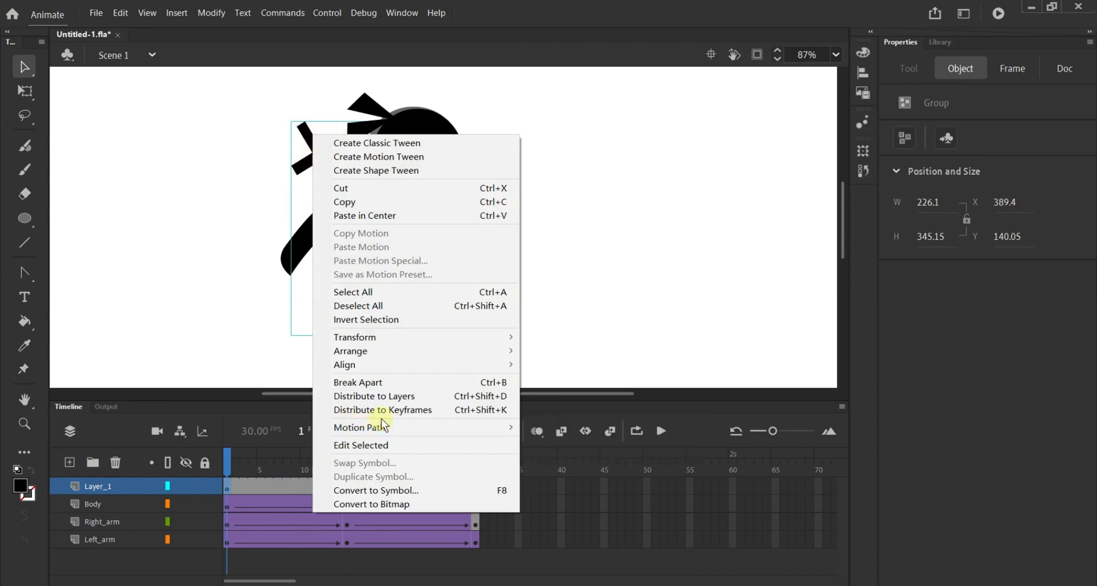
left_click(405, 489)
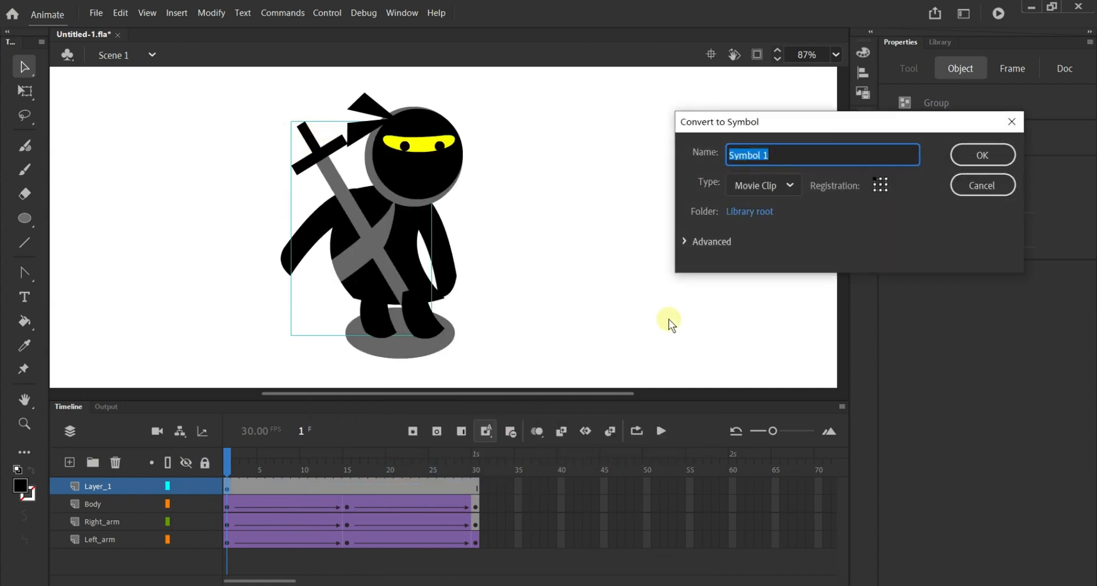
type("Sword")
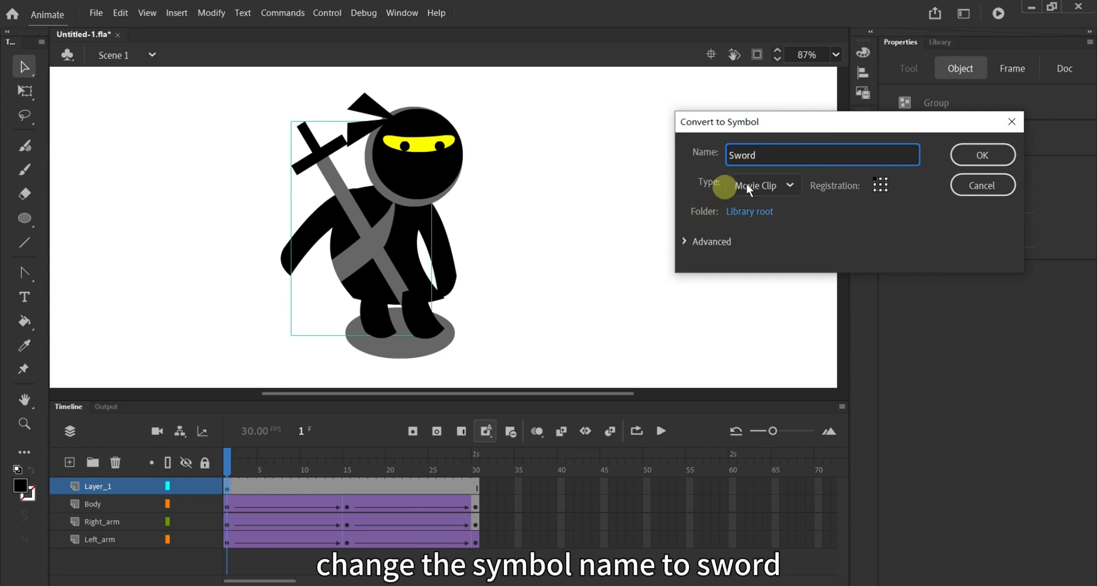
left_click(981, 155)
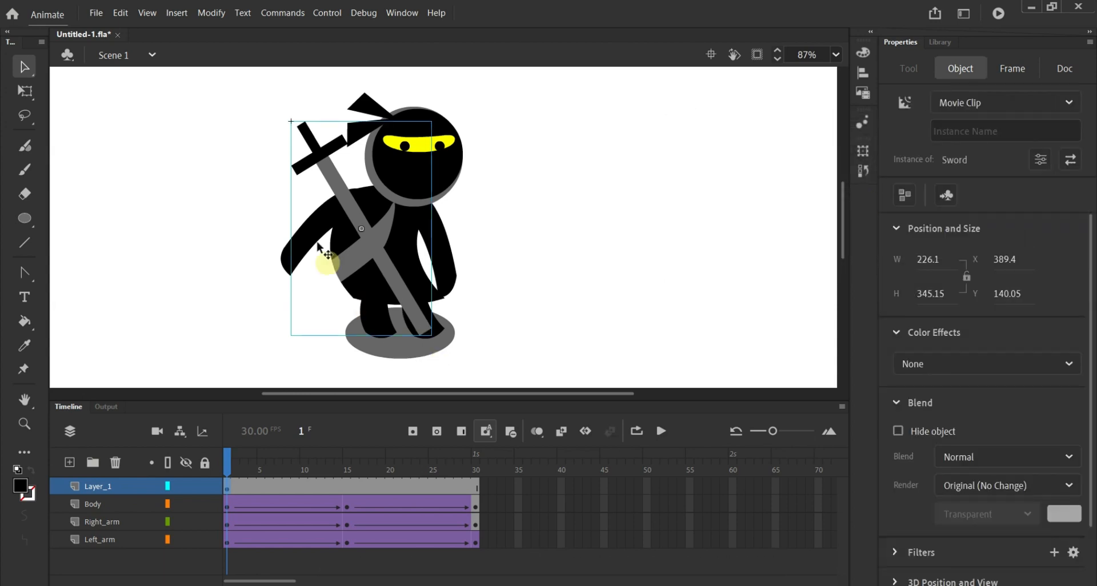
Distribute the sword to its own layer and place that layer below Left_arm, behind the body.
right_click(322, 154)
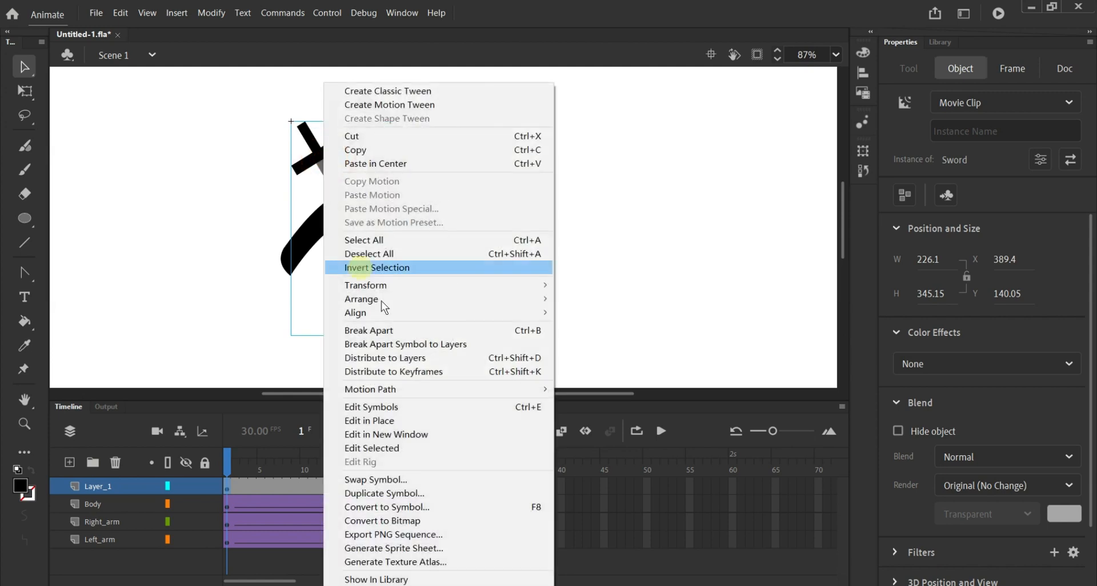
mouse_move(434, 391)
left_click(383, 358)
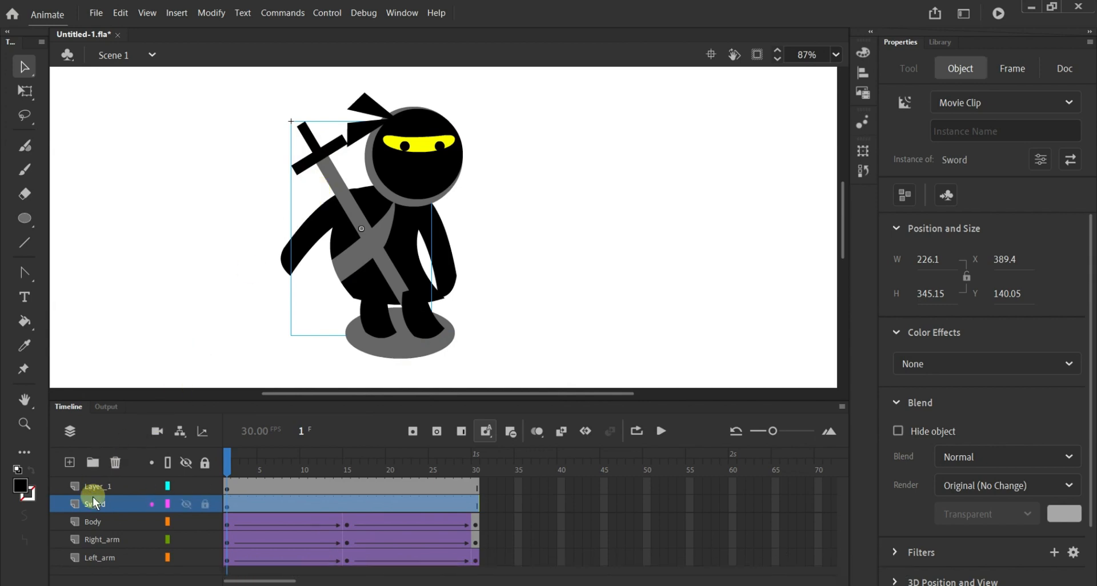
mouse_move(93, 496)
left_mouse_down()
mouse_move(115, 503)
mouse_move(111, 562)
left_mouse_up()
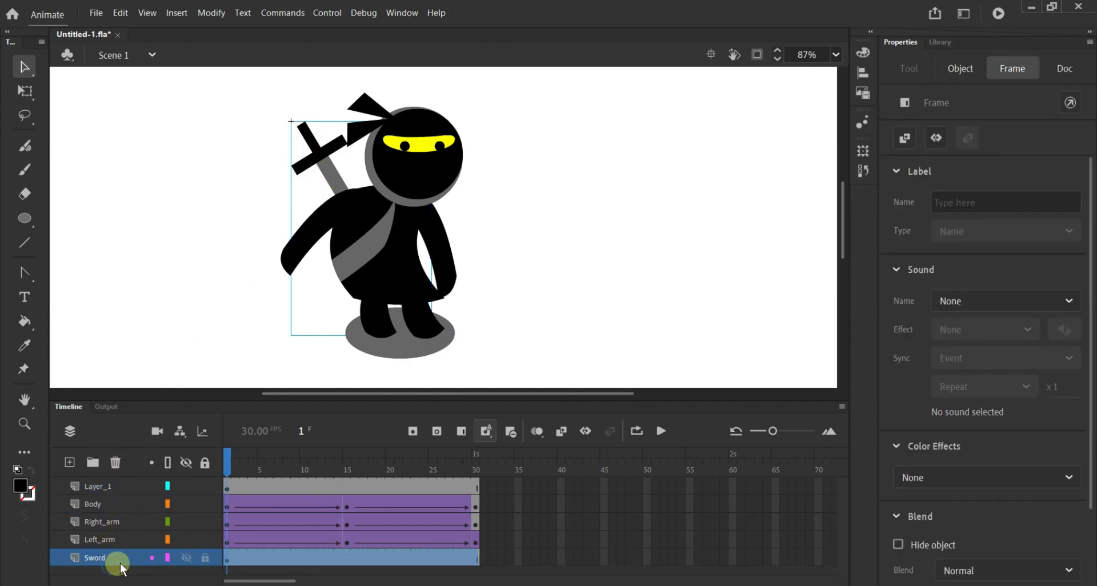
Insert keyframes at frames 30 and 15 on the Sword layer.
left_click(477, 557)
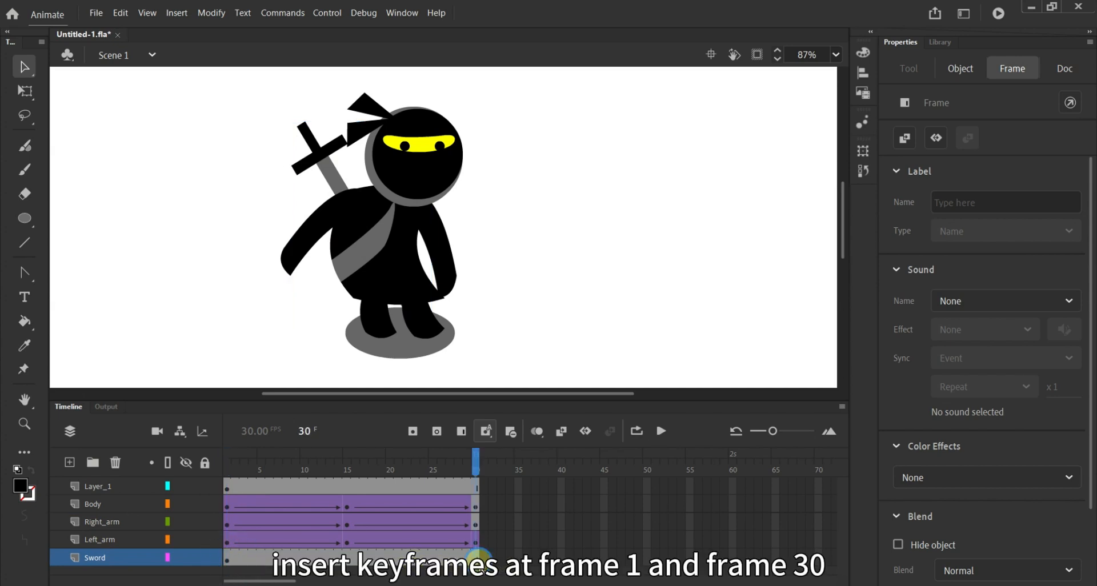
right_click(477, 558)
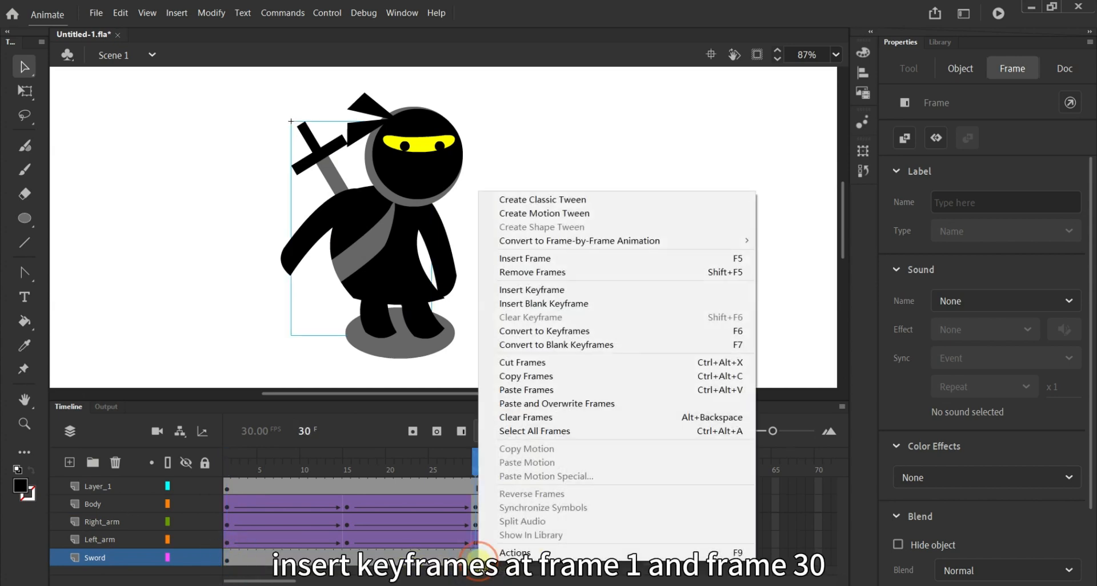
left_click(525, 290)
left_click(350, 559)
right_click(349, 559)
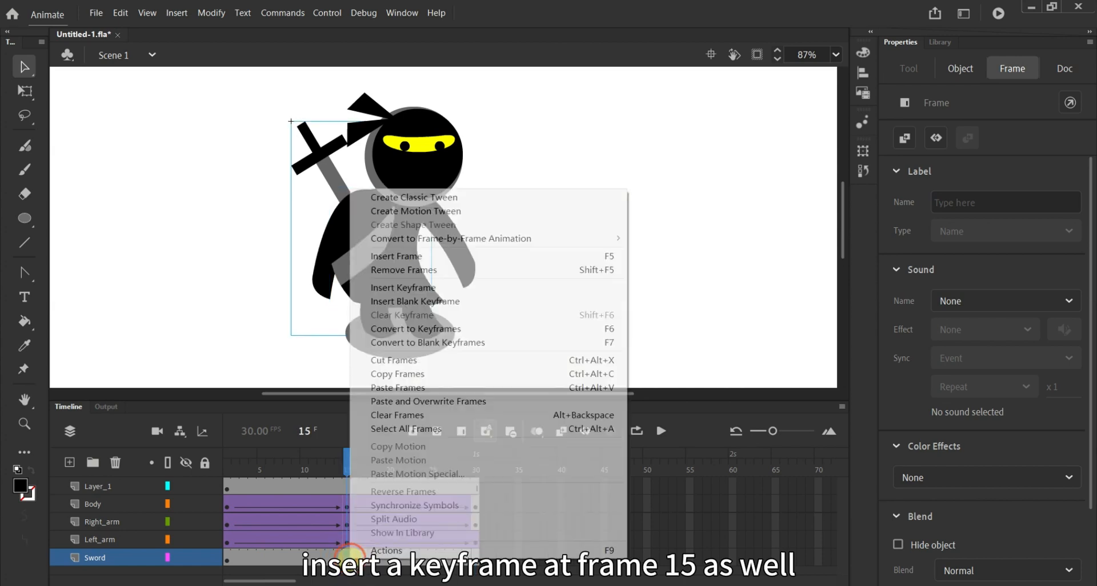
left_click(432, 287)
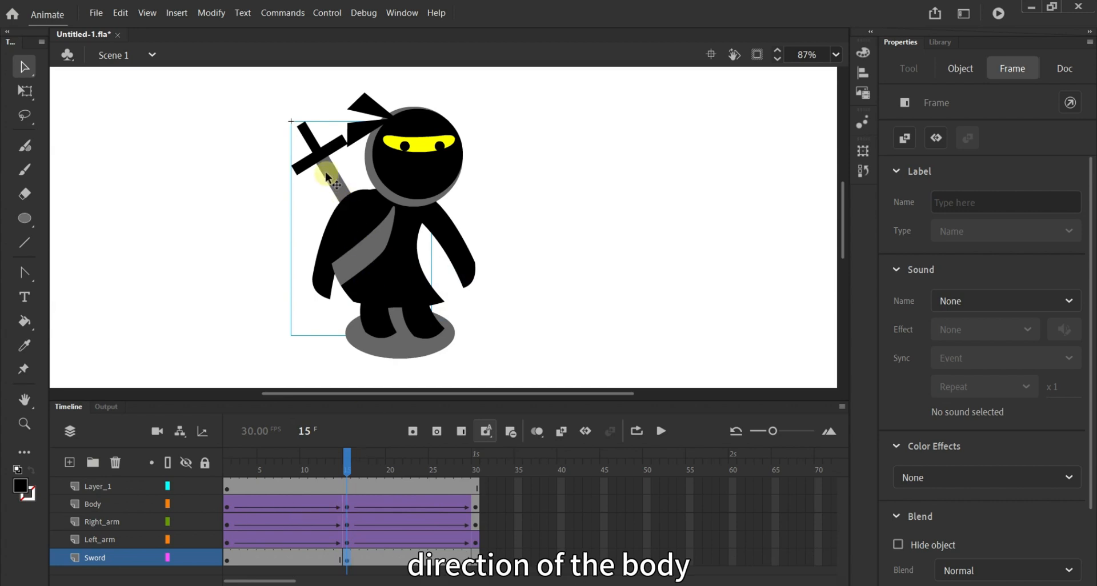
Nudge the sword slightly up at frame 15, opposite to the body's movement.
key("Up")
key("Up")
key("Up")
key("Up")
key("Up")
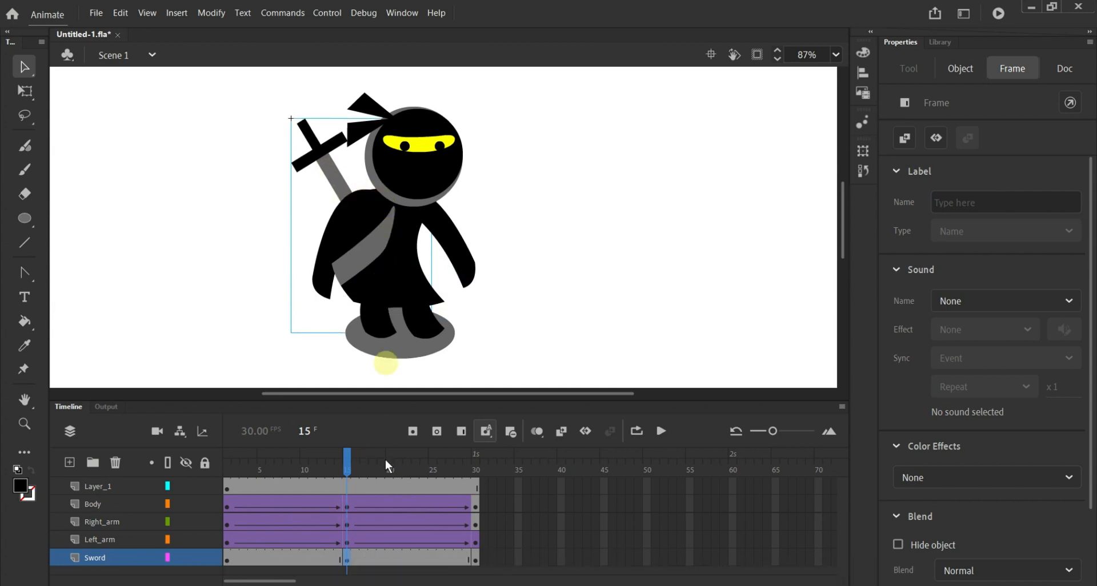
Create classic tweens across both keyframe spans of the Sword layer and scrub back to frame 1.
right_click(289, 563)
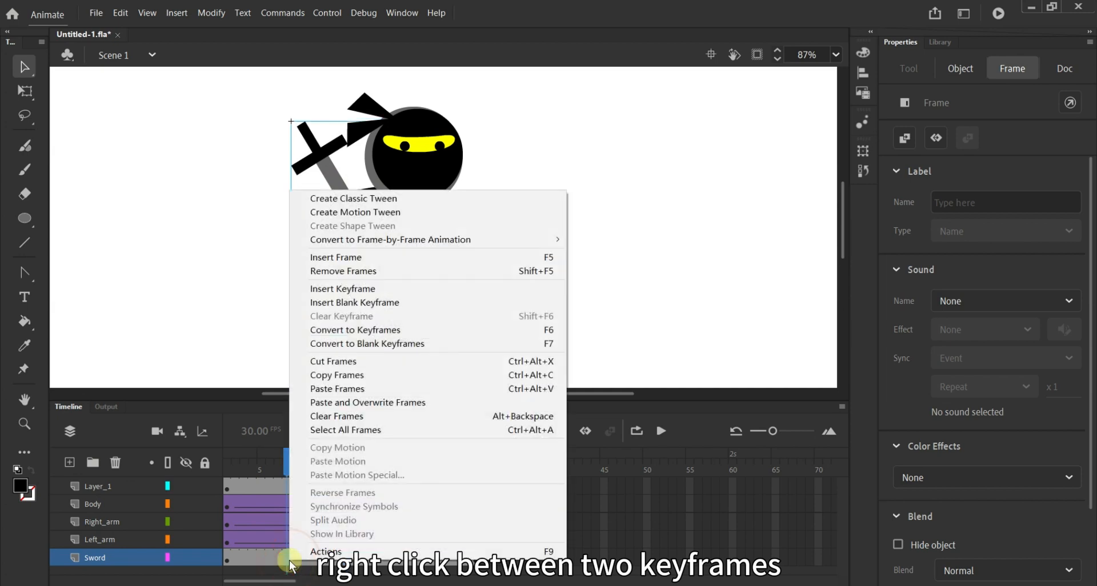
left_click(385, 199)
right_click(408, 561)
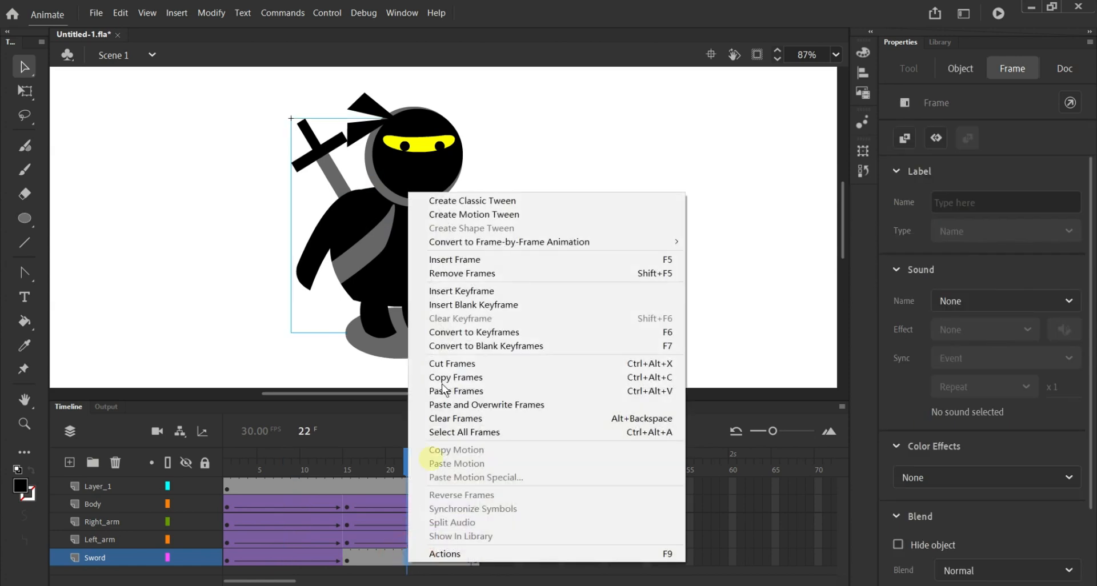
left_click(431, 201)
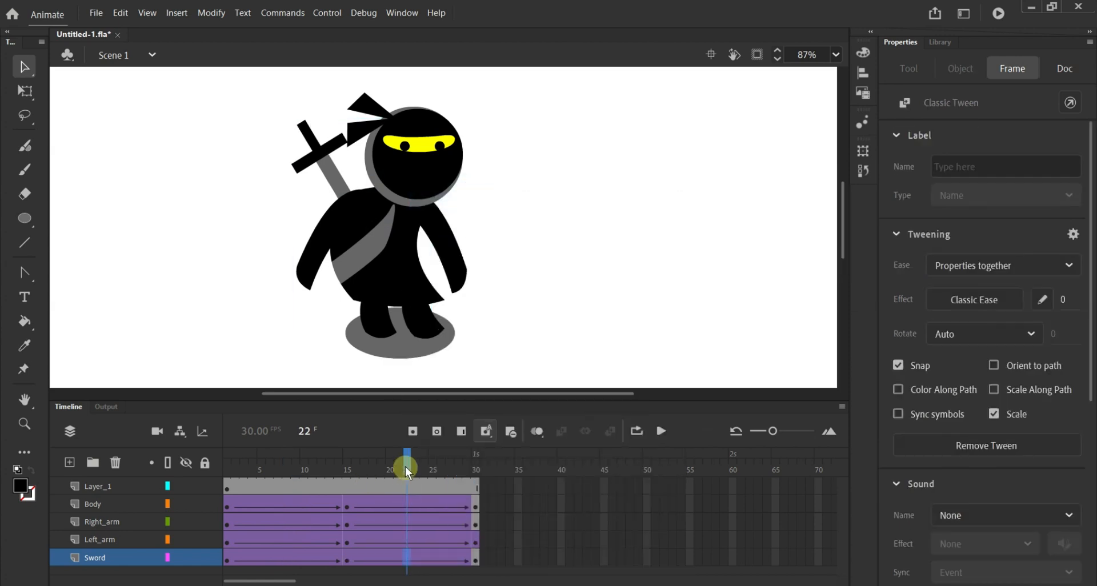
left_click_drag(406, 466, 193, 464)
key("alt")
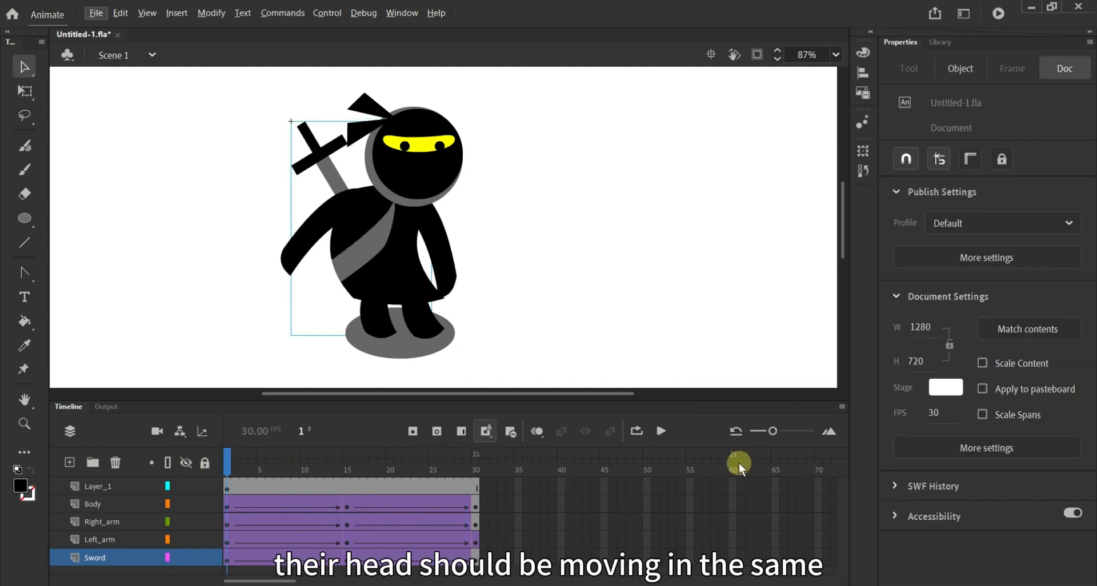
Convert the head, eye band and headband tails into a movie clip symbol named Head and distribute it to its own layer.
left_click(433, 184)
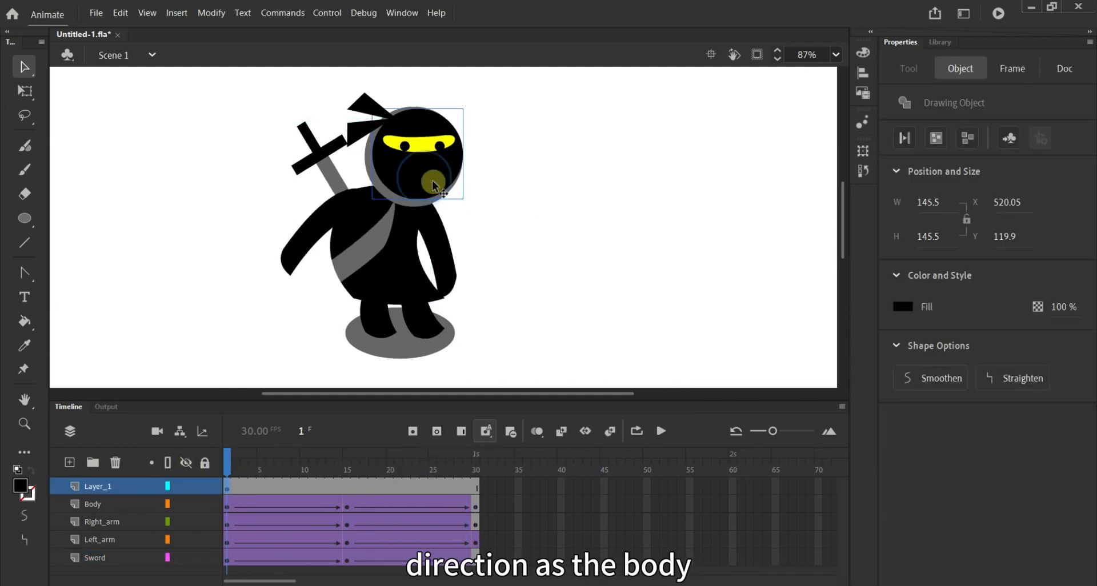
left_click(497, 170)
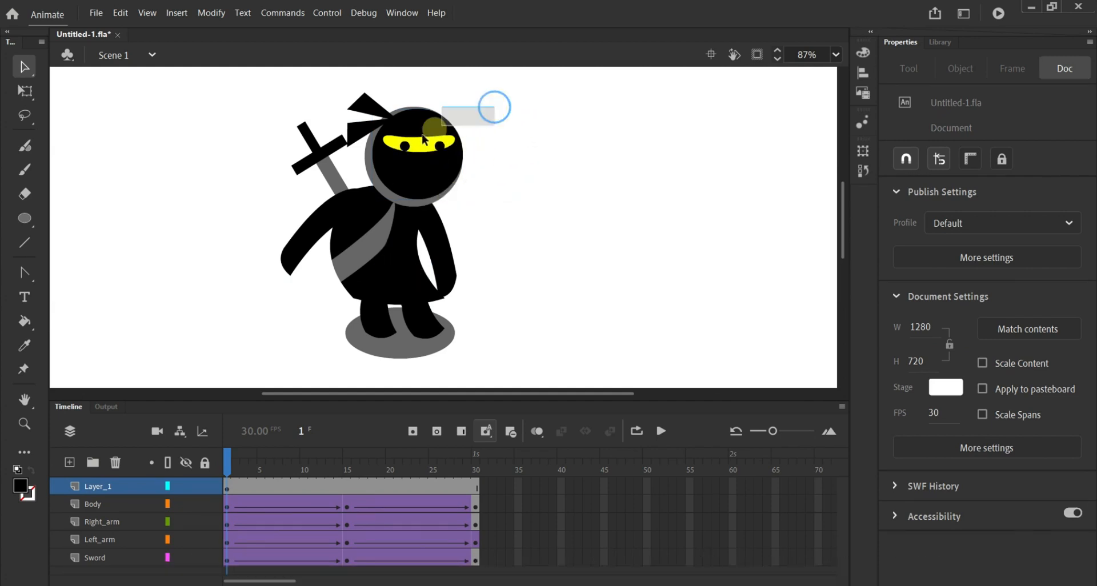
left_click_drag(494, 107, 365, 174)
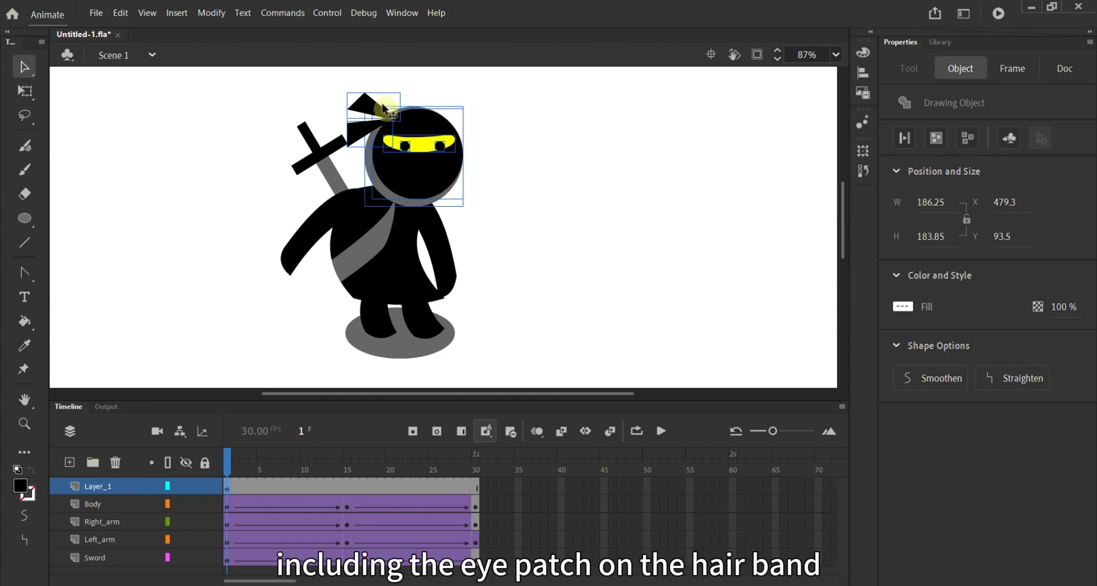
right_click(427, 173)
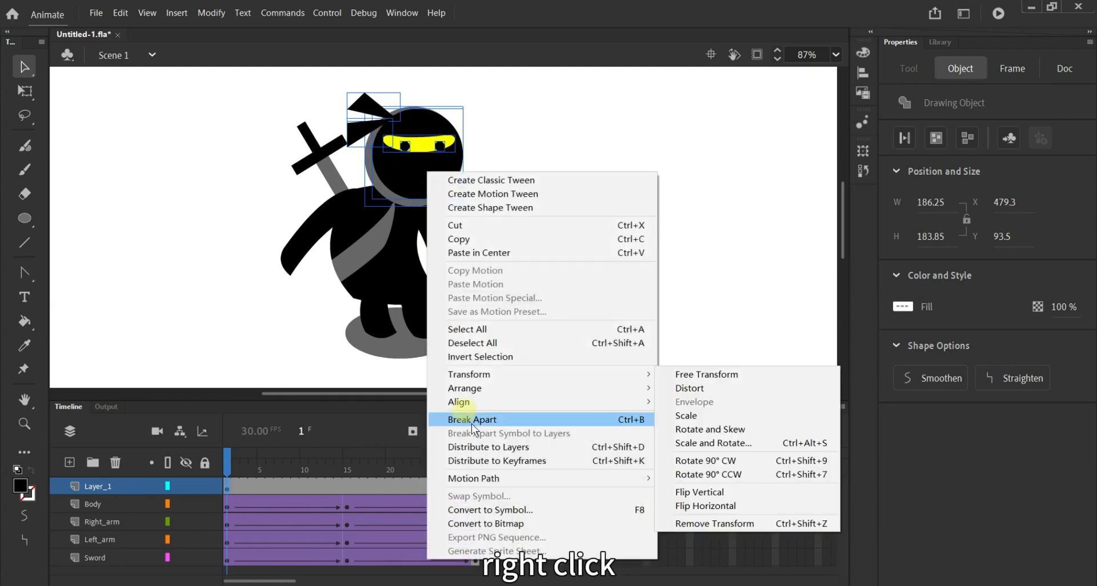
left_click(537, 509)
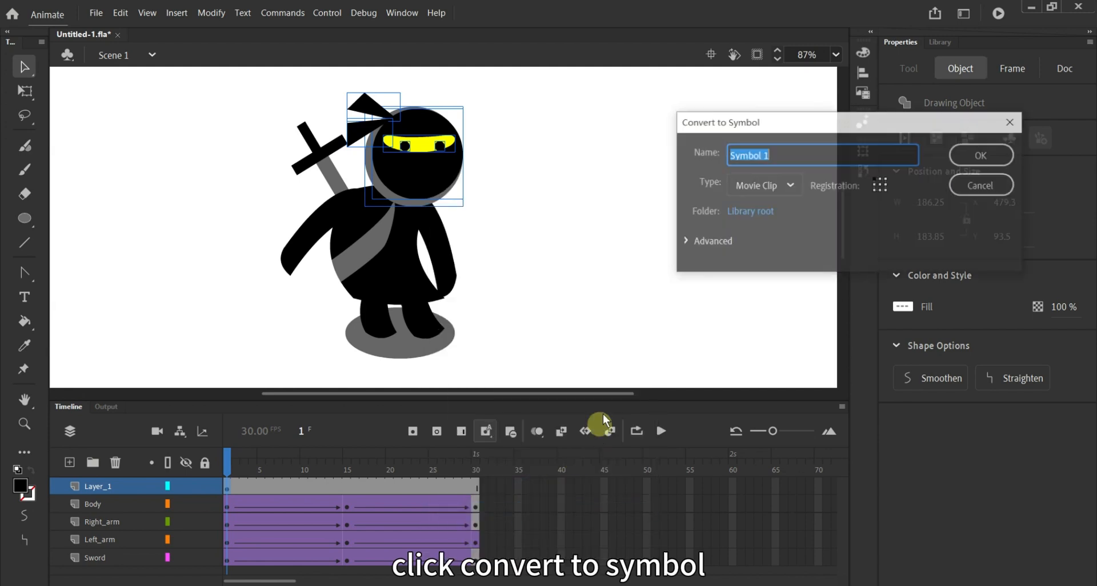
type("Head")
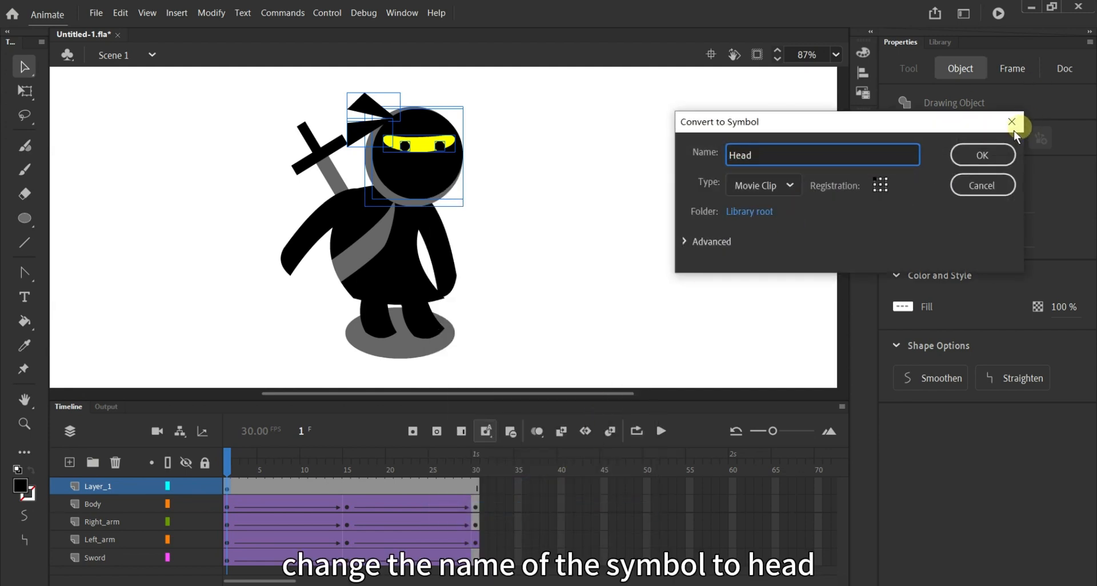
left_click(980, 154)
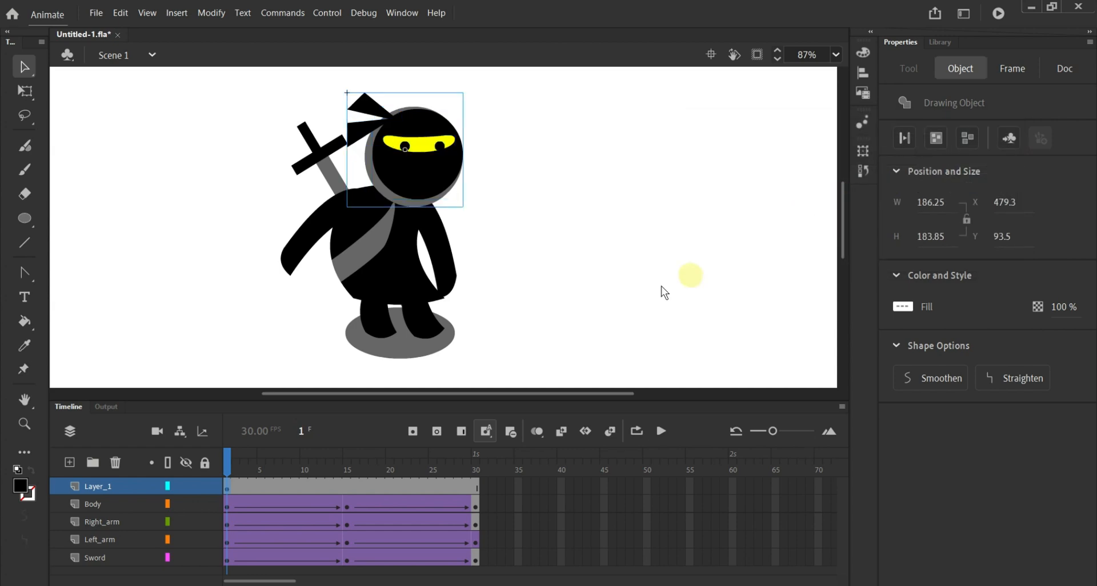
right_click(437, 179)
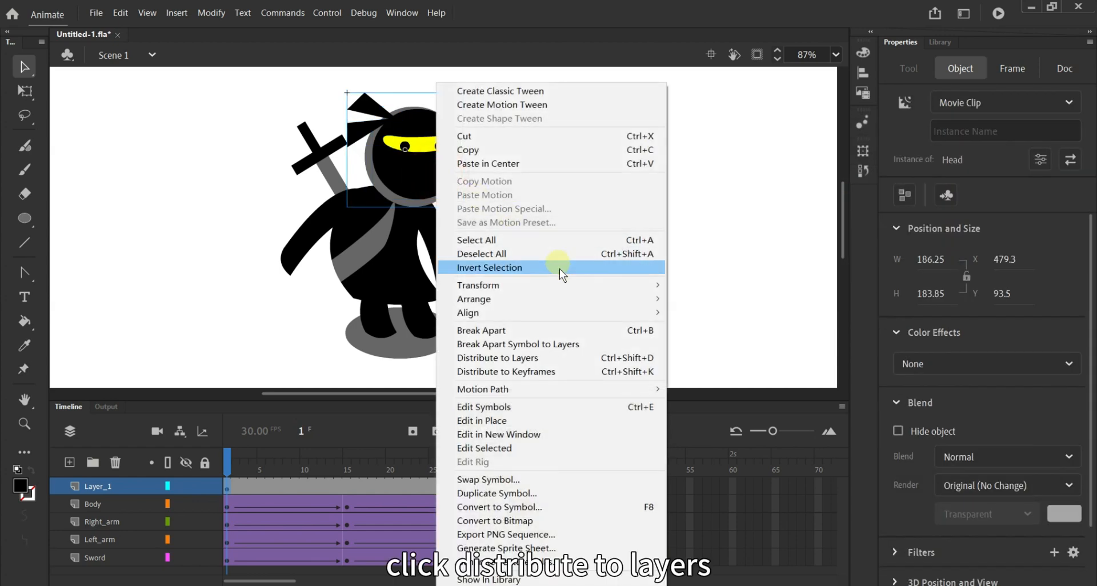
left_click(568, 358)
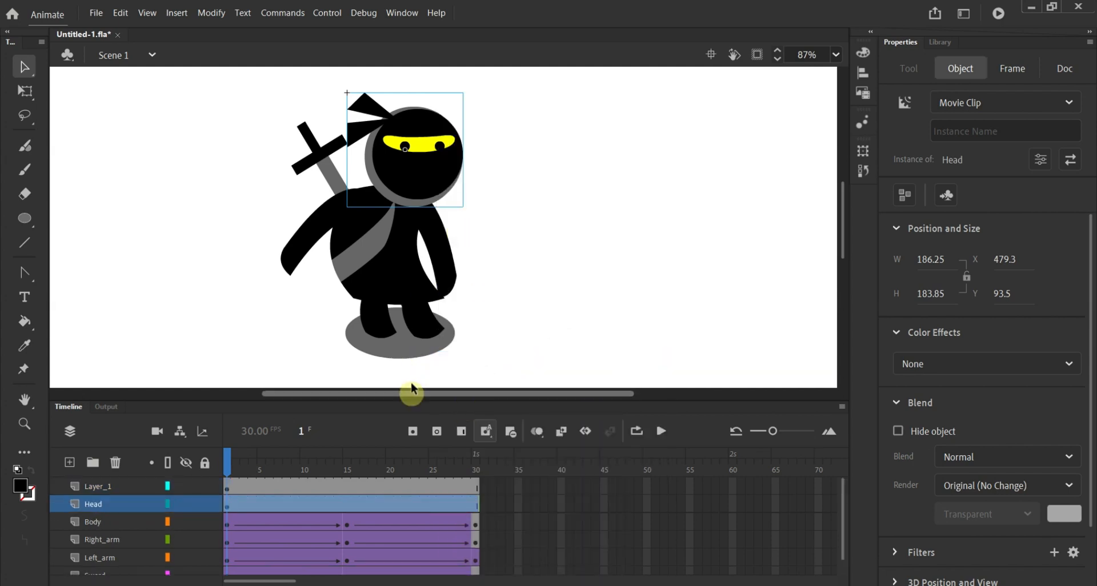
Insert keyframes at frames 30 and 15 on the Head layer.
left_click(474, 503)
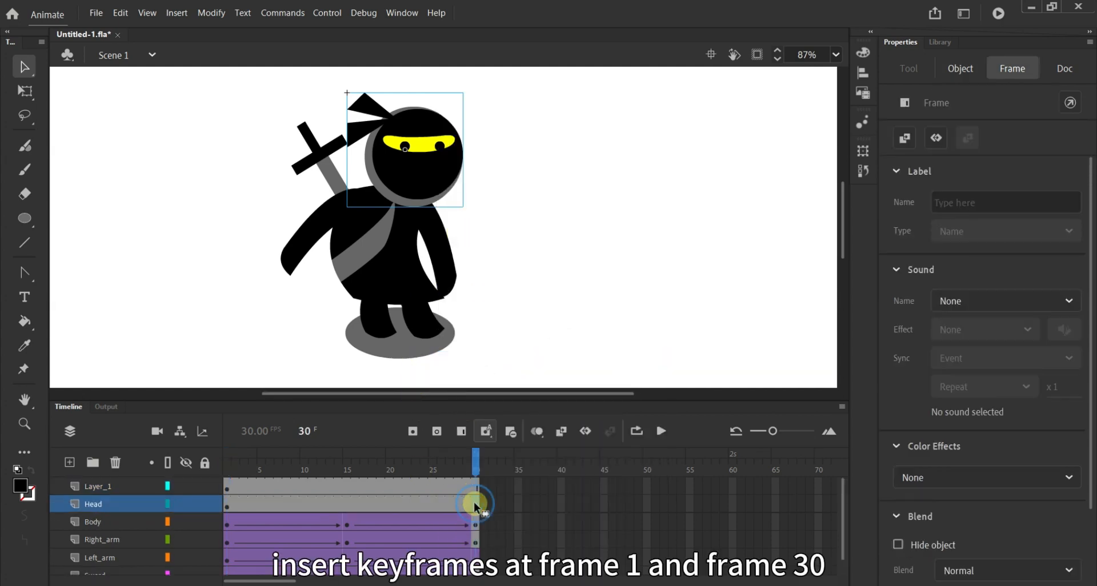
right_click(475, 503)
left_click(561, 238)
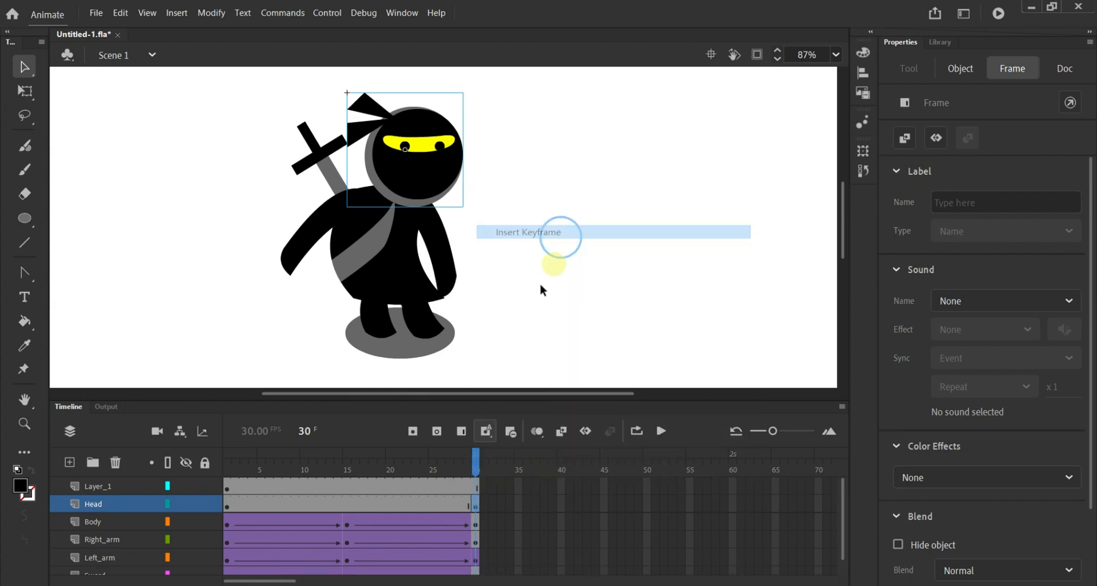
left_click(342, 505)
right_click(342, 504)
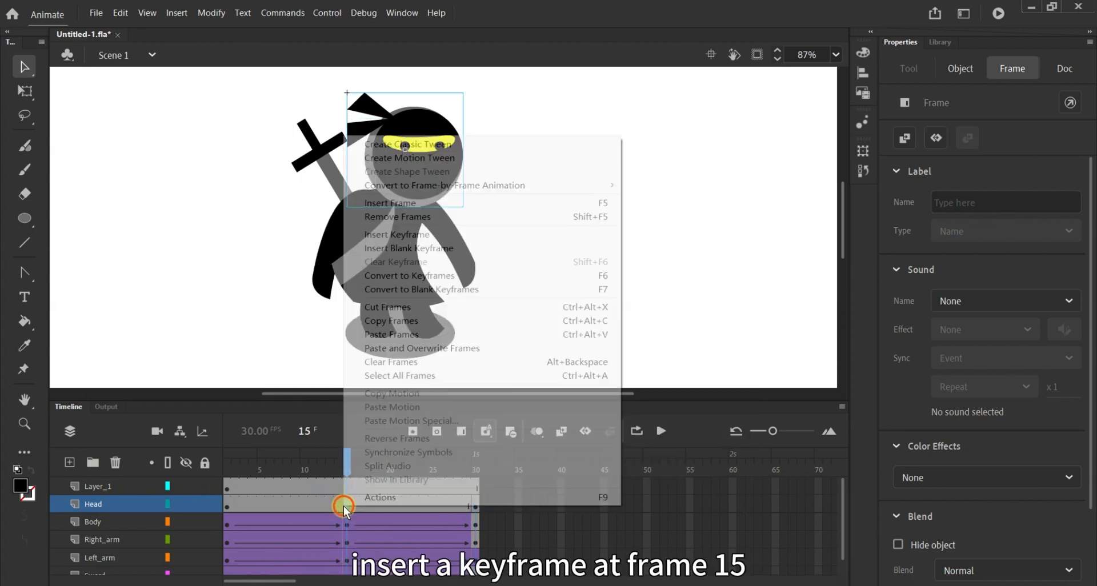
left_click(425, 239)
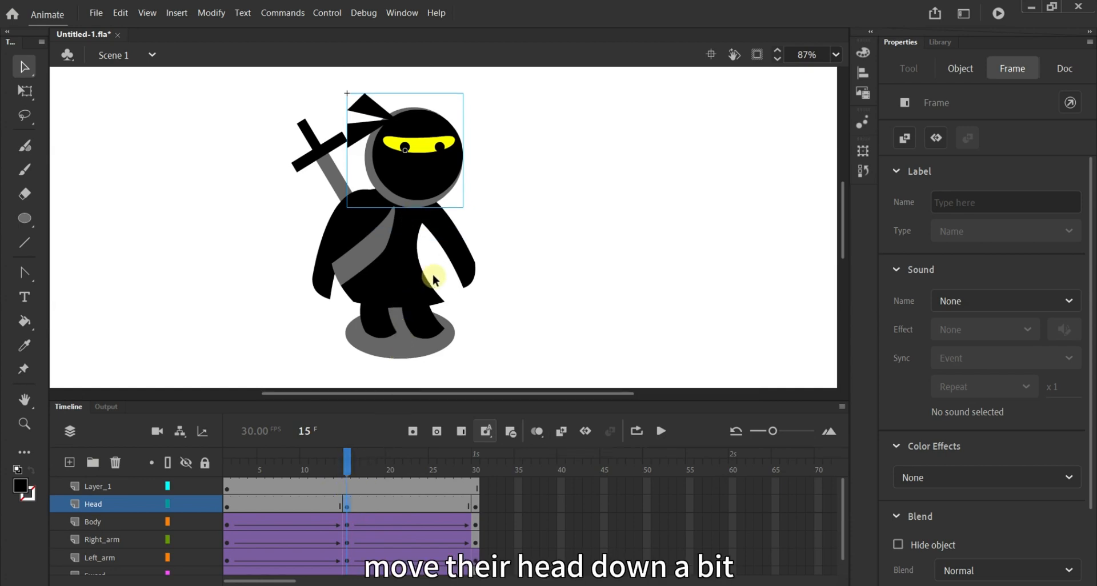
Nudge the head slightly down at frame 15, in the same direction as the body.
key("Down")
key("Down")
key("Down")
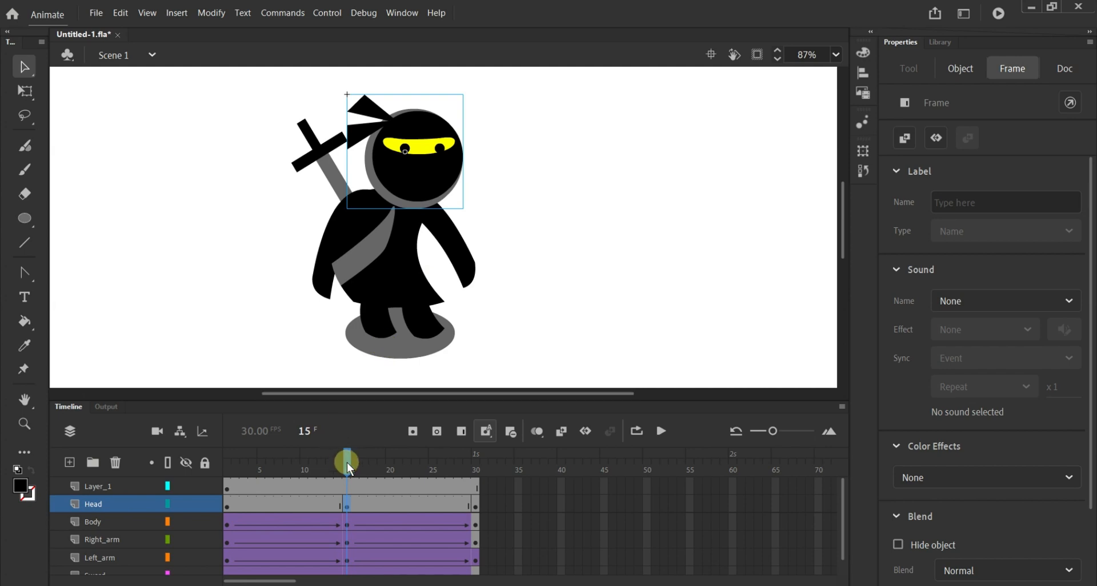
Create classic tweens across both keyframe spans of the Head layer.
right_click(296, 500)
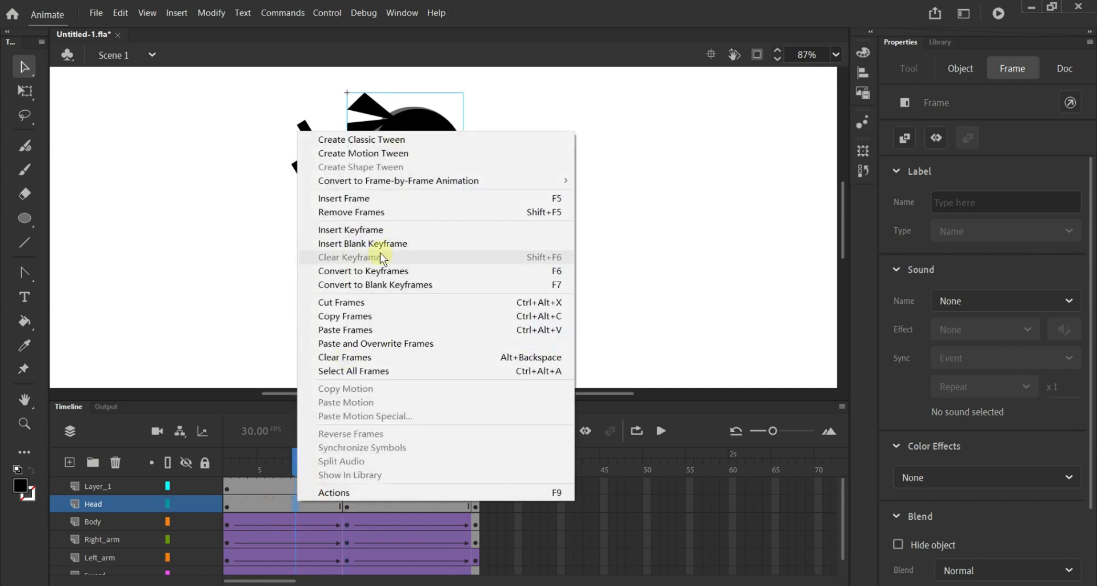
left_click(399, 143)
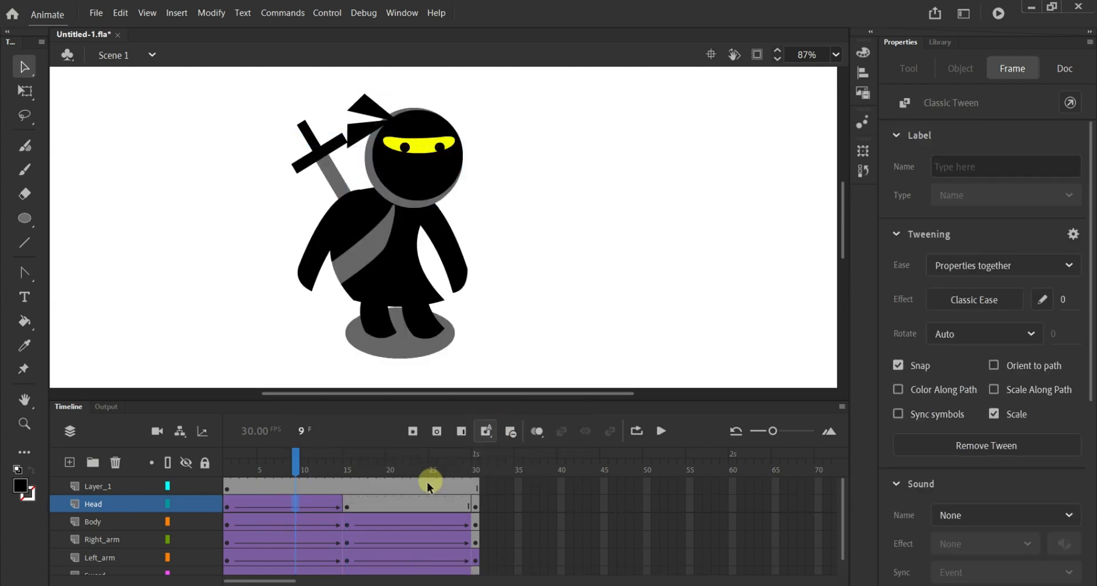
right_click(418, 501)
left_click(512, 138)
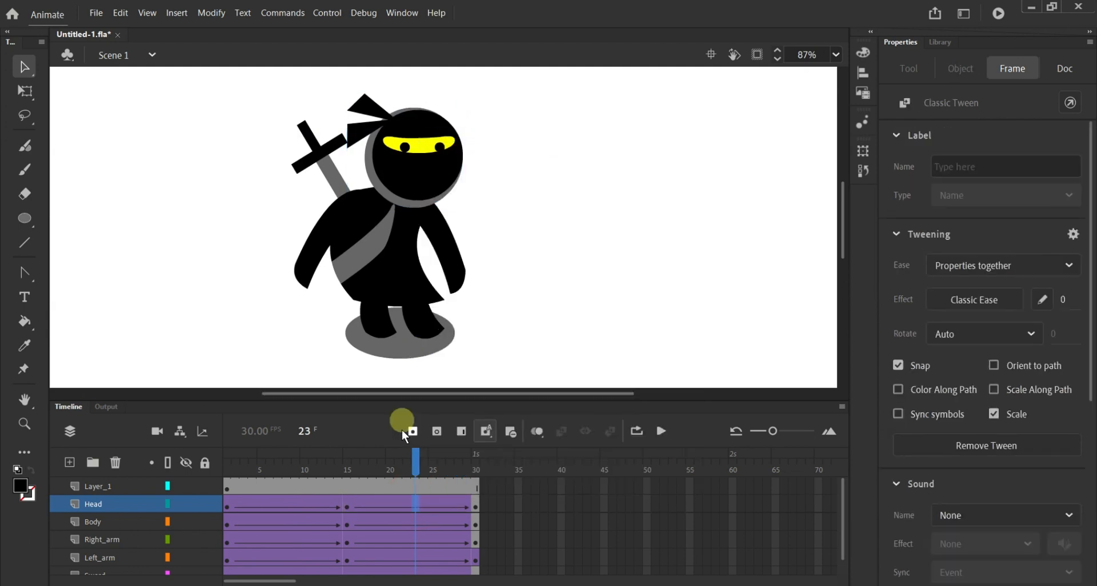
Move the head down a bit more at frame 15 and return the playhead to frame 1.
left_click_drag(413, 463, 343, 506)
left_click(344, 506)
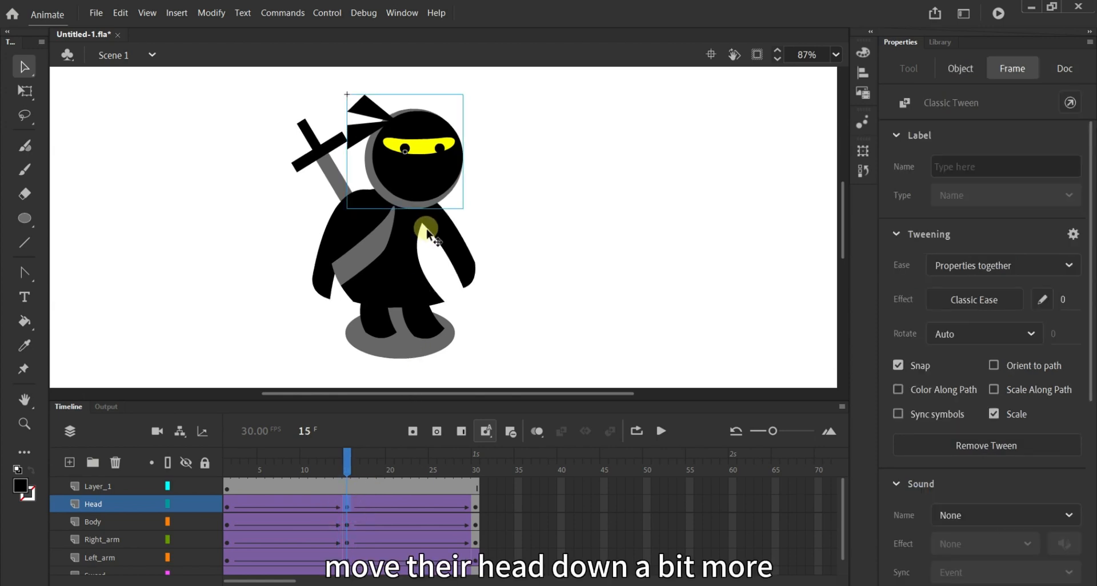
left_click_drag(346, 457, 227, 466)
Convert the left leg into a movie clip symbol named Left leg and distribute it to its own layer.
left_click(415, 309)
left_click(379, 335)
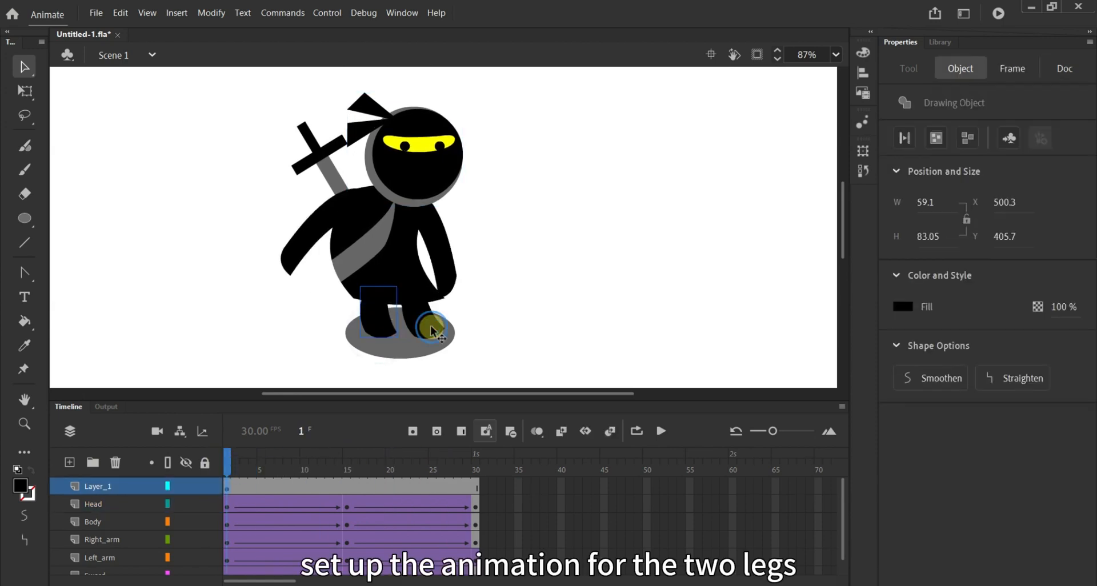
left_click(382, 320)
right_click(382, 320)
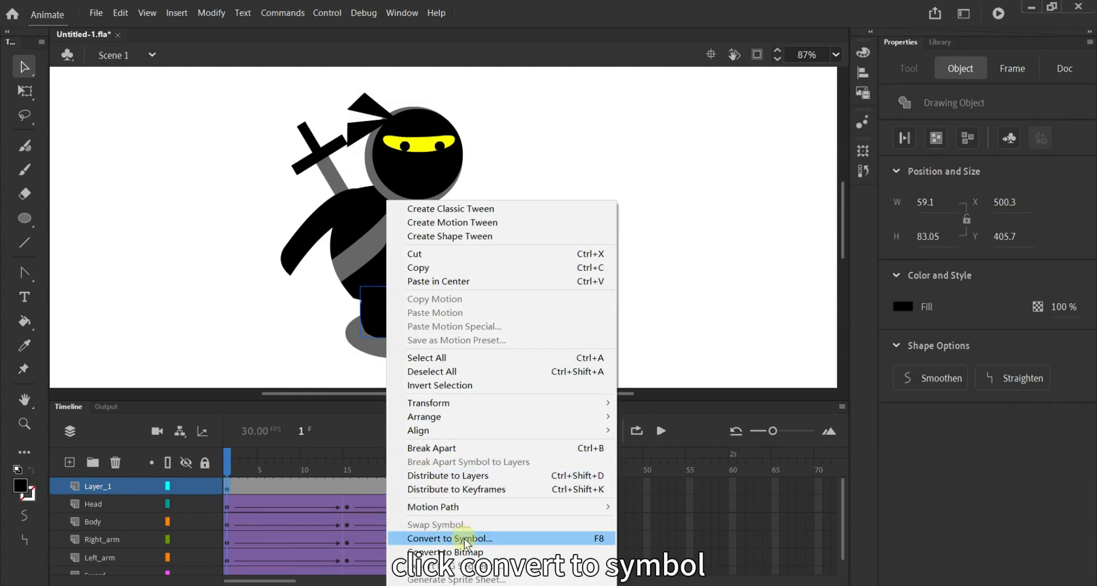
left_click(466, 540)
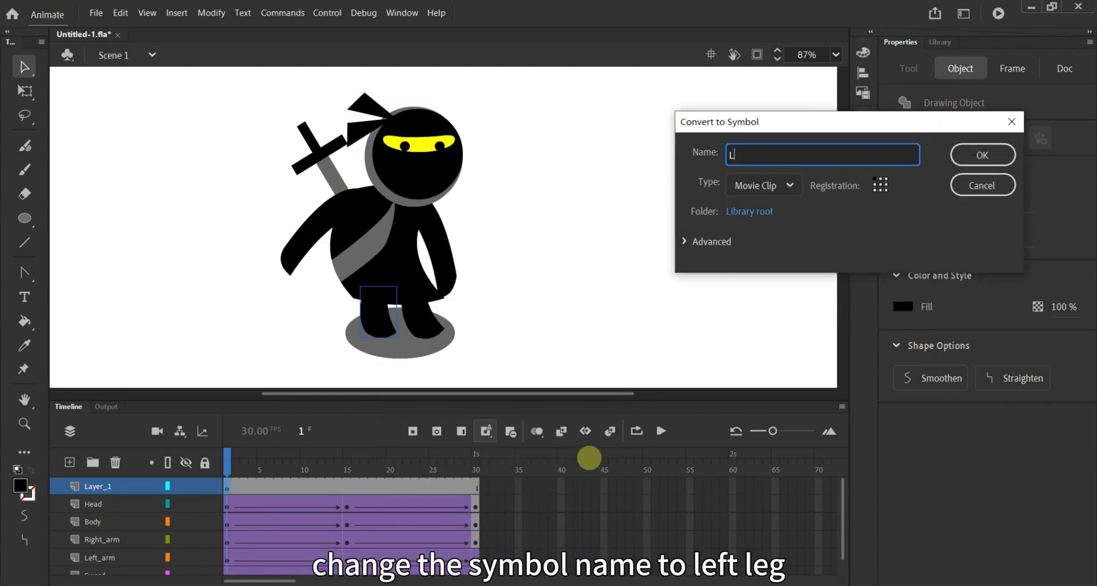
type("Left leg")
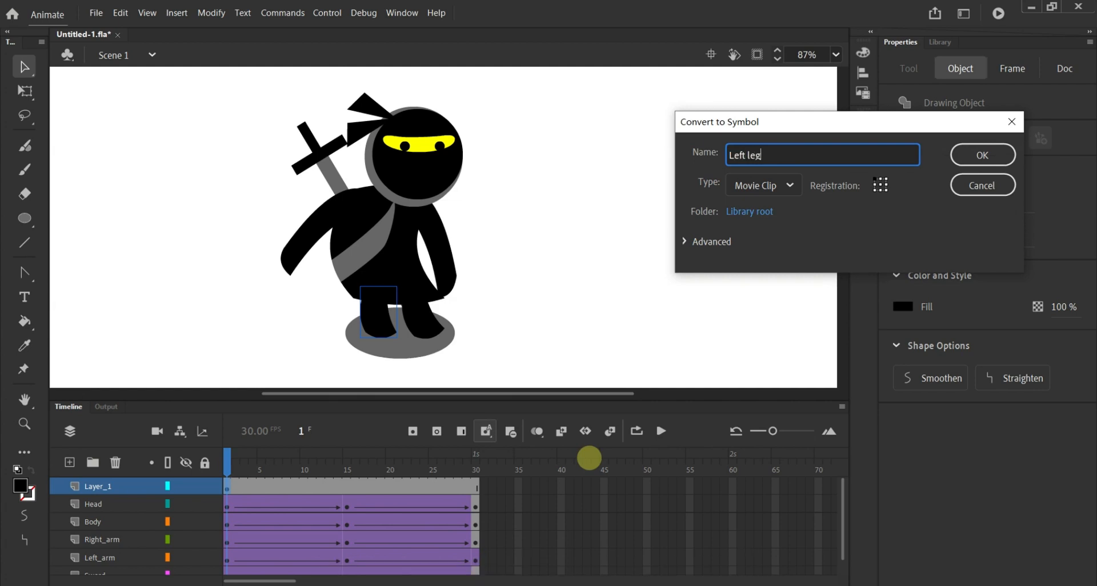
left_click(978, 160)
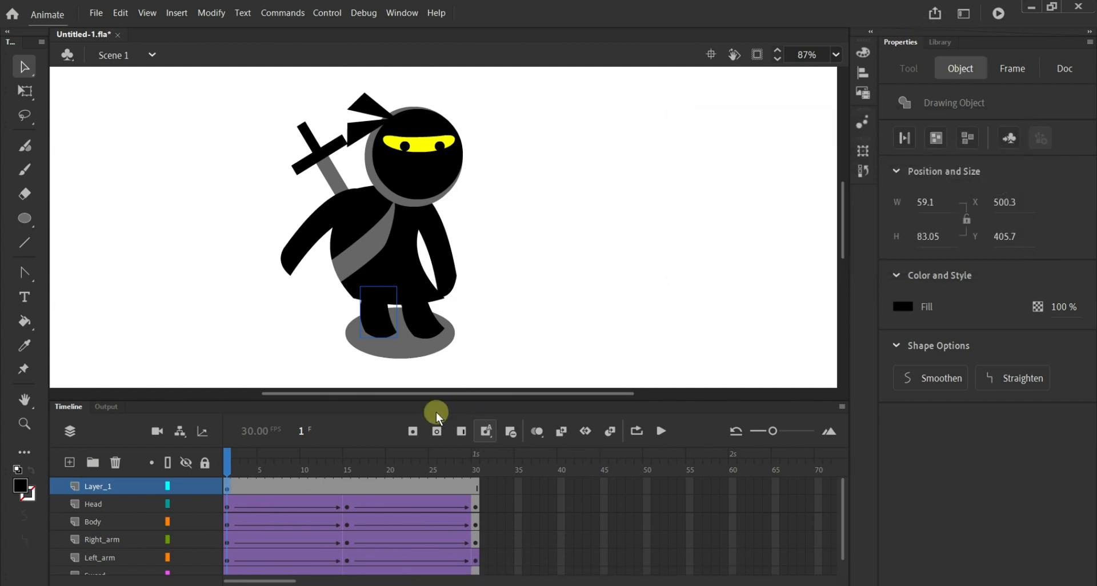
right_click(377, 317)
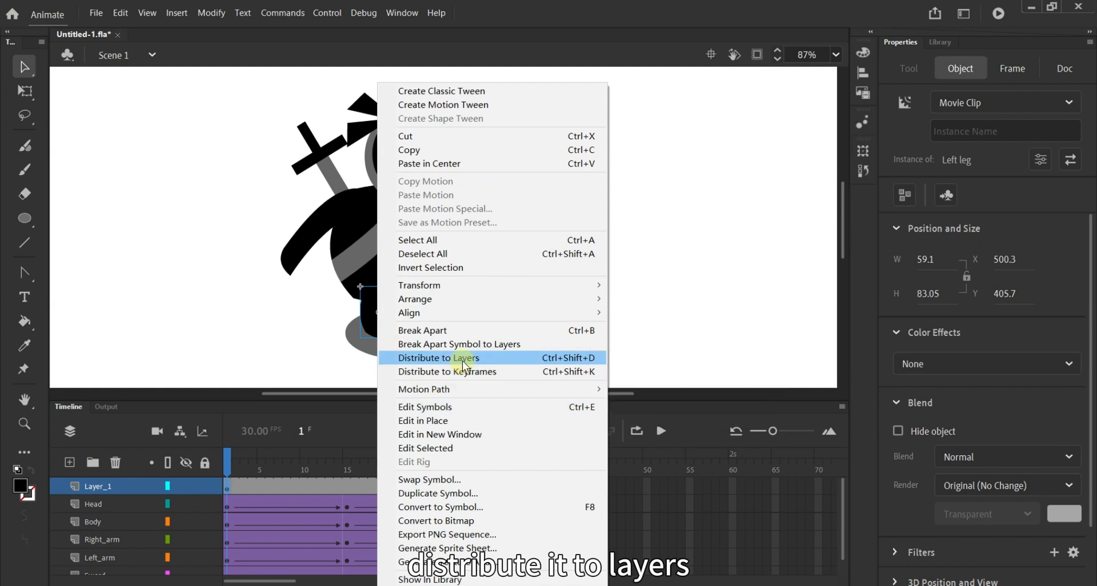
left_click(458, 360)
Convert the right leg into a movie clip symbol named Right Leg and distribute it to its own layer.
left_click(425, 328)
right_click(428, 324)
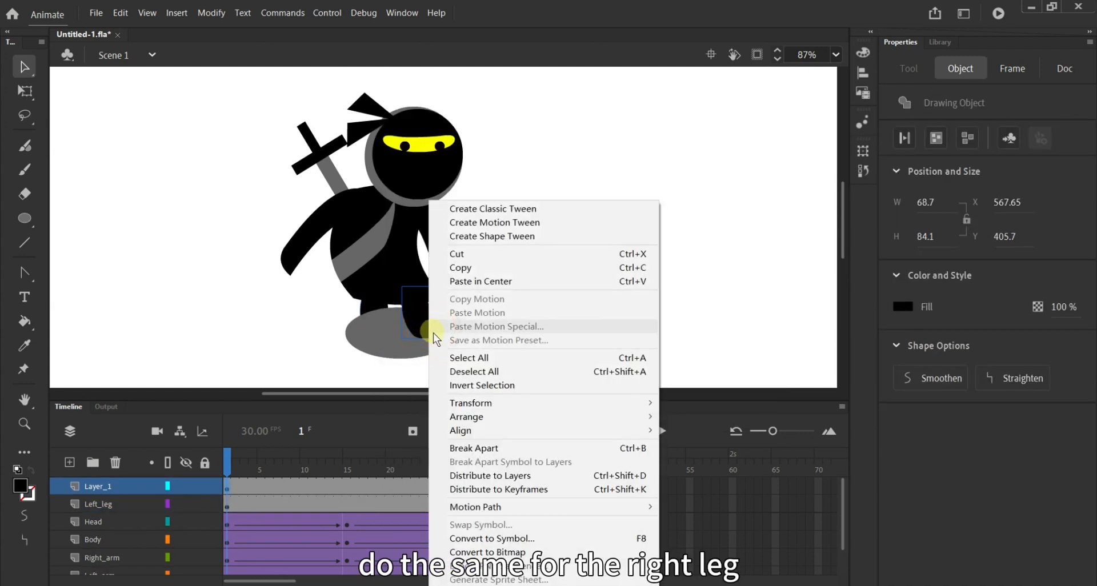
left_click(524, 539)
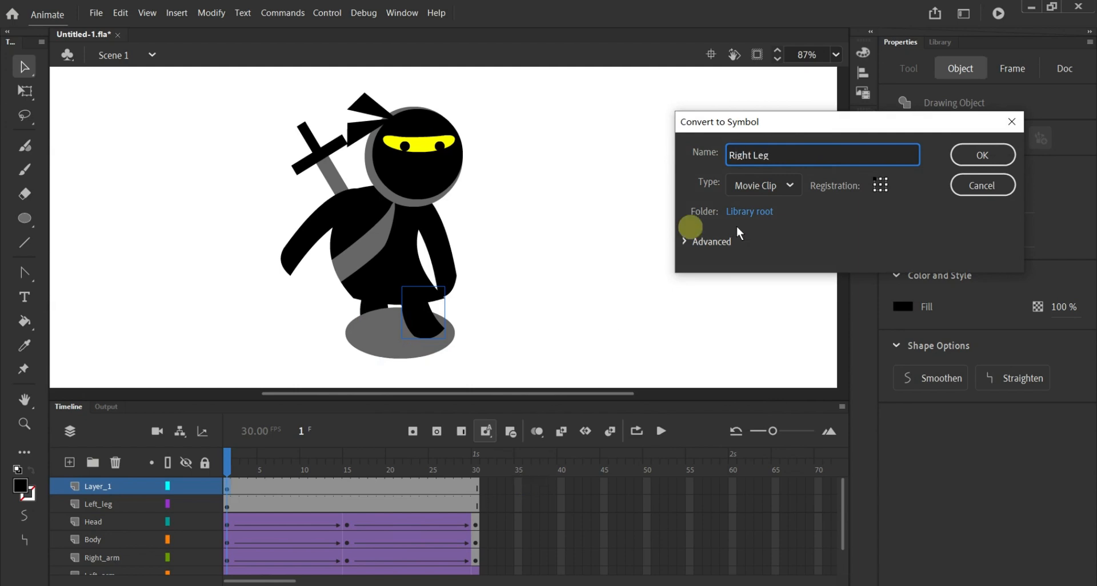
left_click(982, 154)
right_click(428, 321)
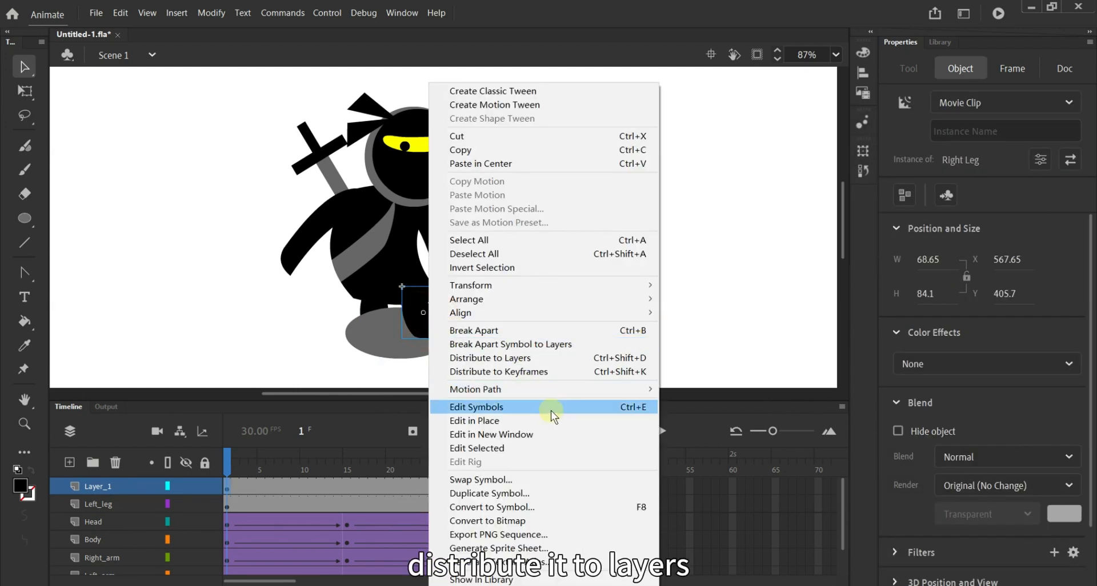
left_click(567, 357)
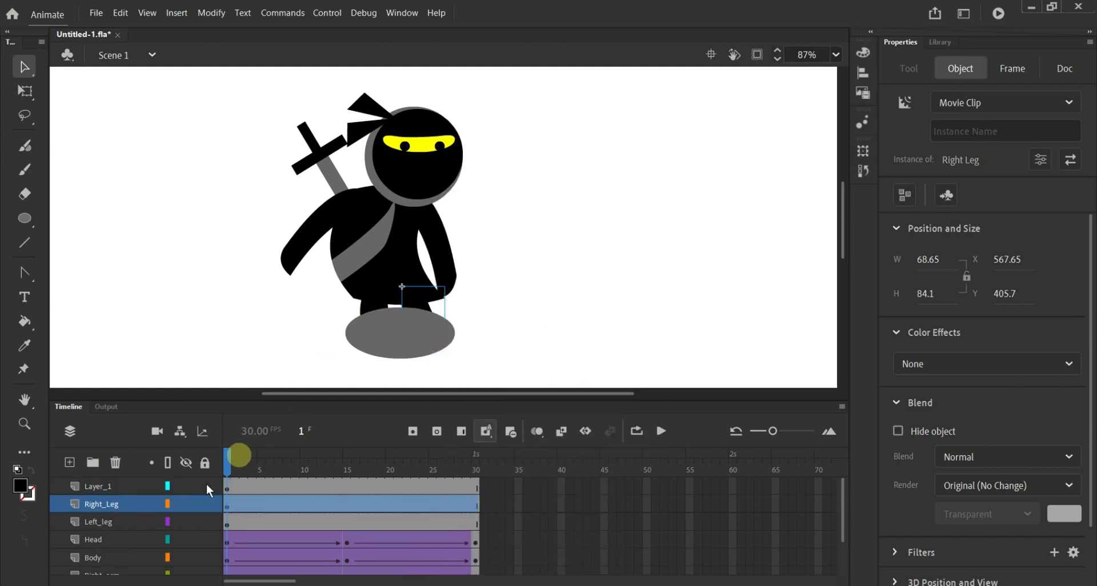
Hide Layer_1 with the ground shadow so that both legs can be seen and selected.
left_click(125, 485)
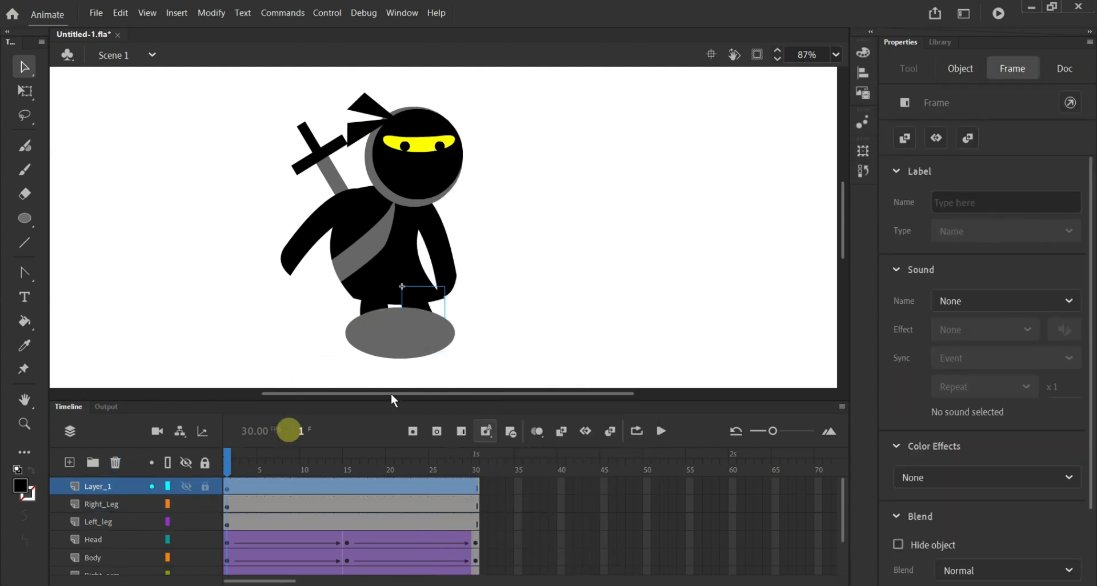
left_click(186, 487)
left_click(381, 330)
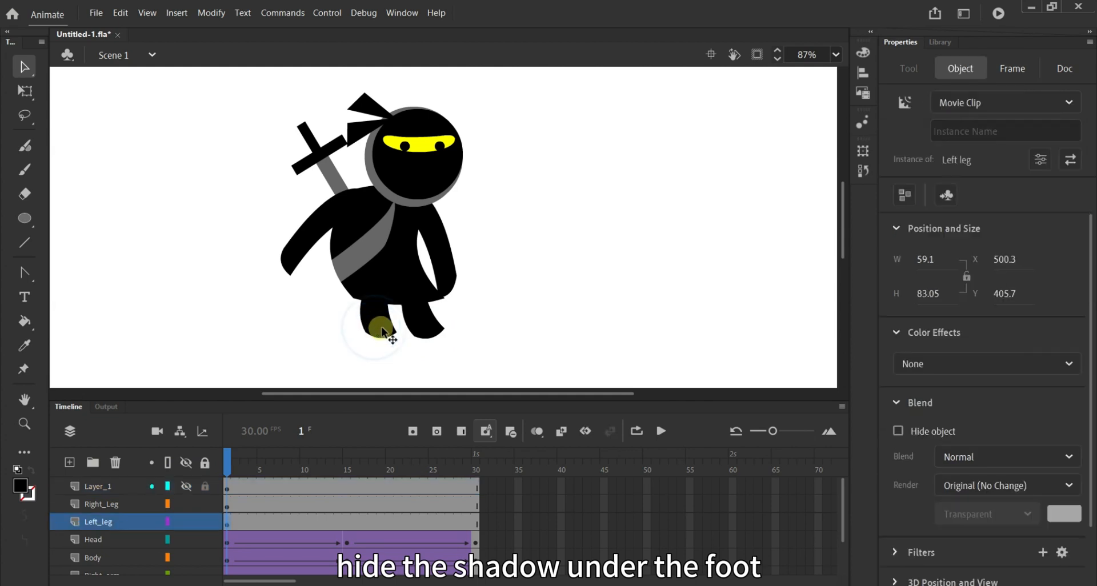
Insert keyframes at frame 30 on the Right_Leg and Left_leg layers.
left_click(476, 504)
right_click(474, 503)
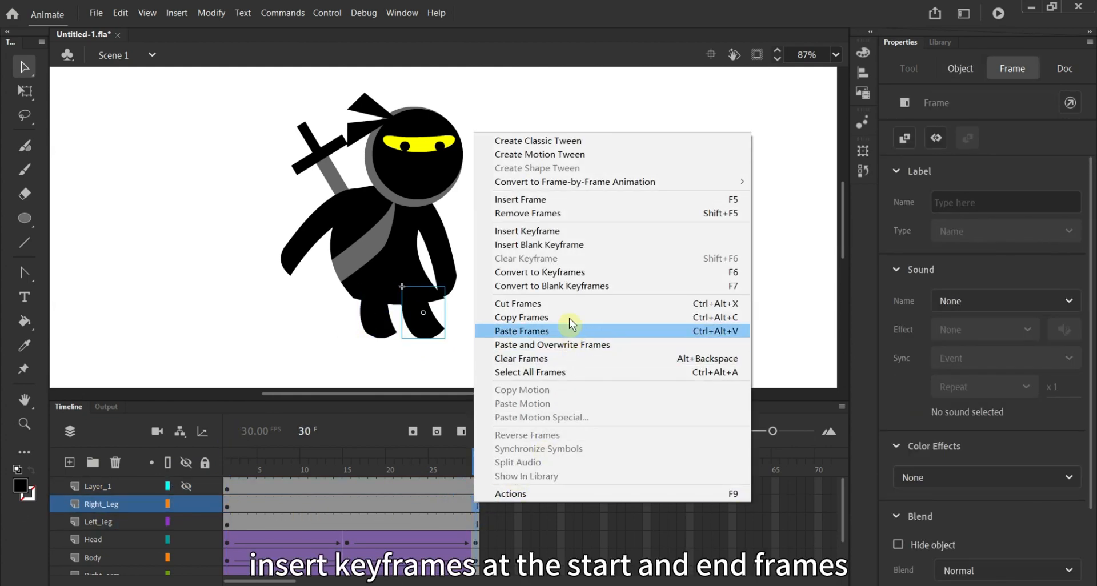
left_click(571, 232)
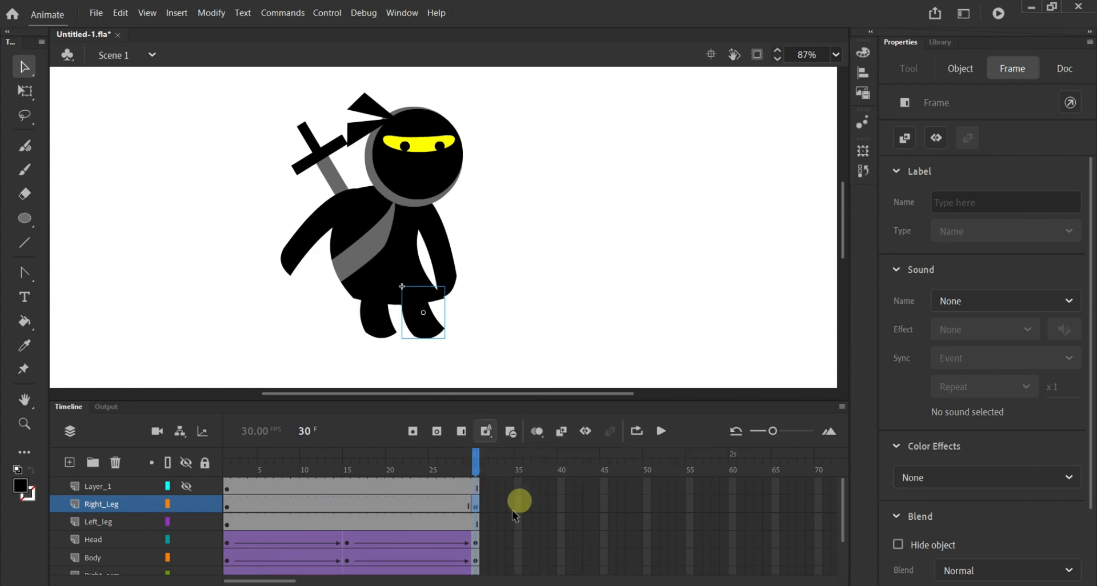
left_click(478, 523)
right_click(476, 523)
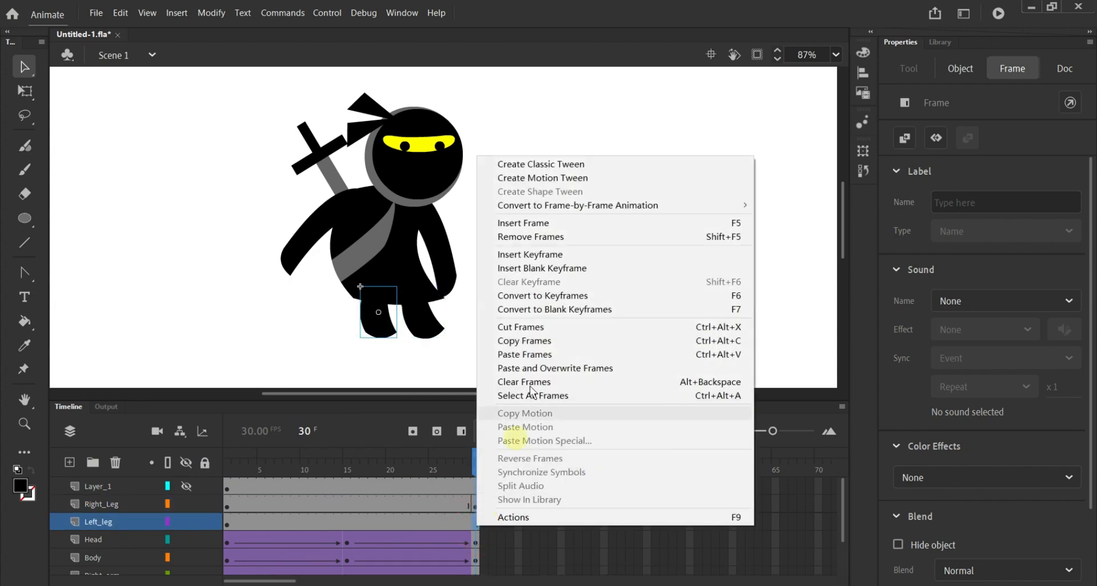
left_click(546, 255)
Insert a keyframe at frame 15 on the Right_Leg layer.
left_click(344, 506)
right_click(344, 505)
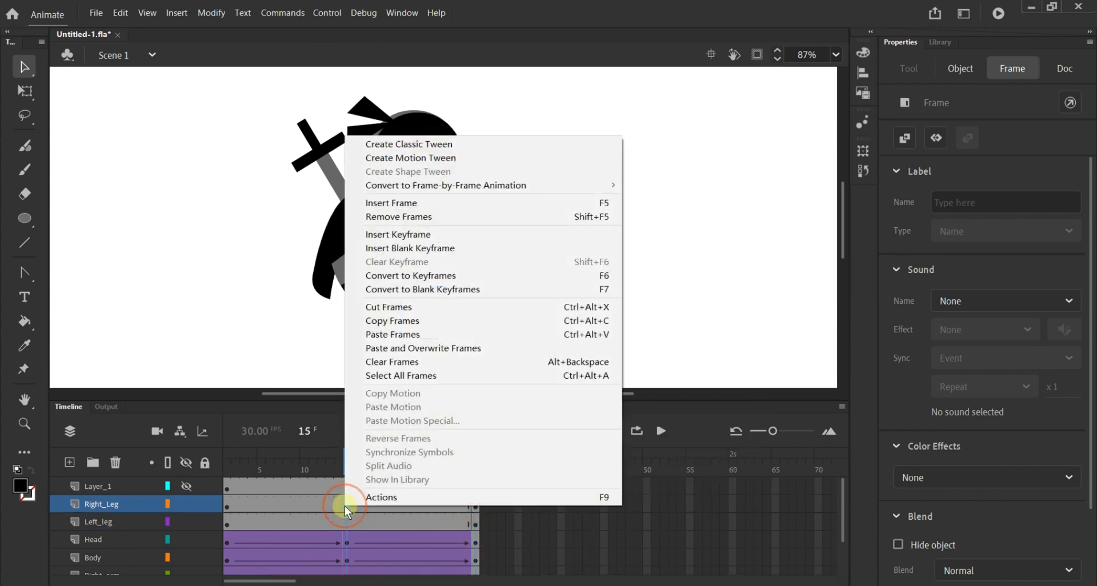
left_click(421, 235)
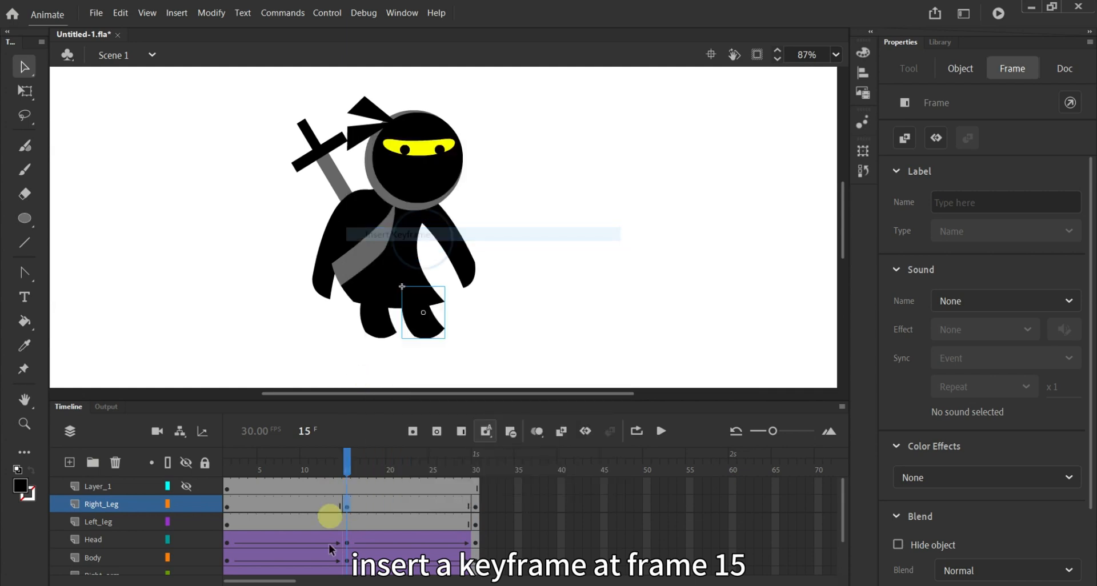
Insert a keyframe at frame 15 on the Left_leg layer.
left_click(345, 524)
right_click(345, 523)
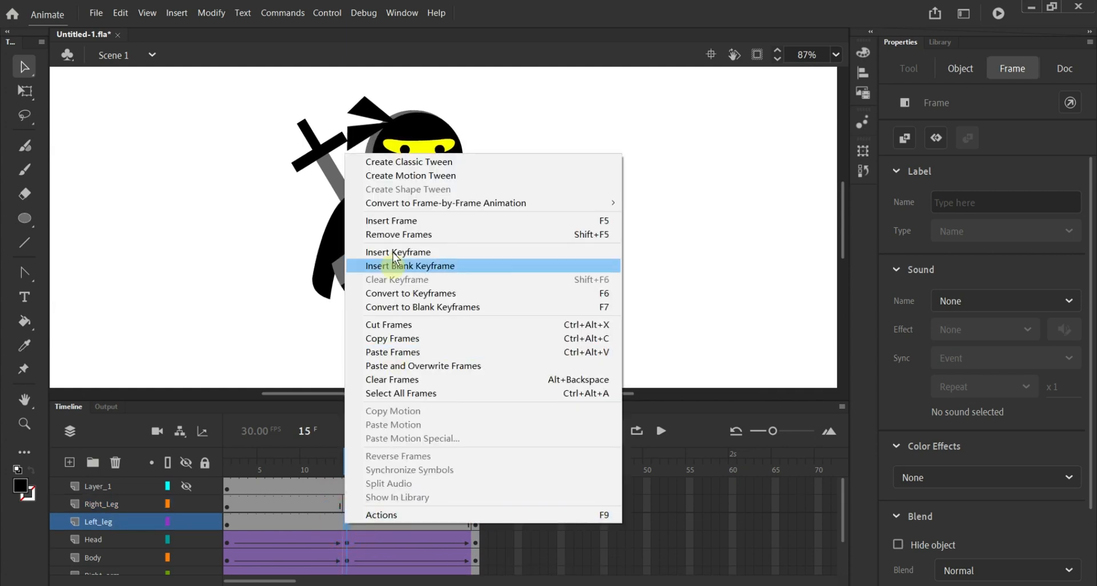
left_click(398, 252)
At frame 15, rotate the right leg slightly clockwise and the left leg slightly counterclockwise with the Free Transform tool.
left_click(326, 506)
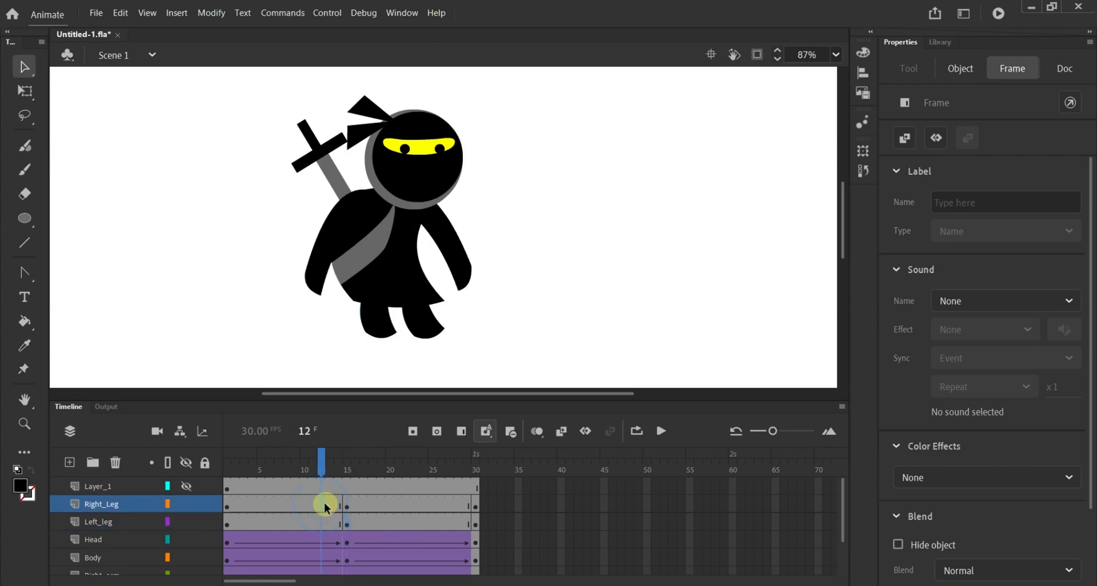
left_click(344, 505)
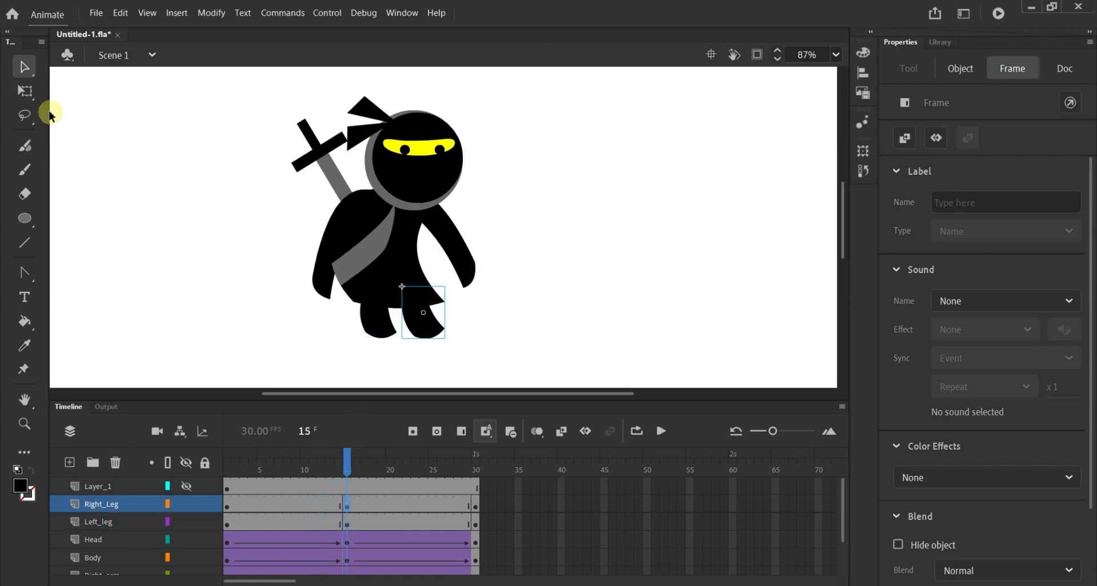
left_click(26, 91)
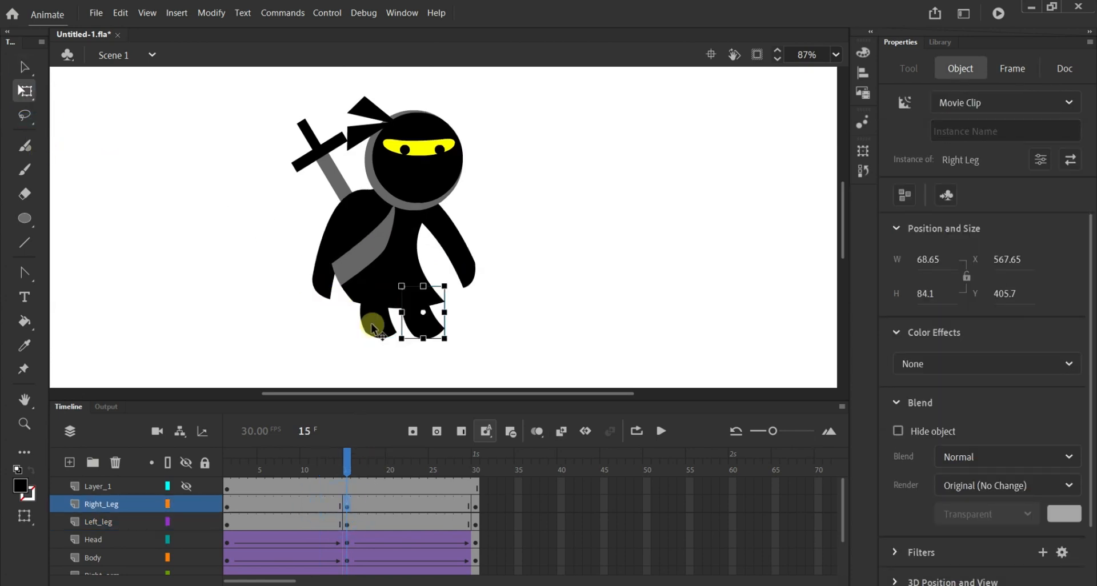
left_click_drag(449, 345, 442, 350)
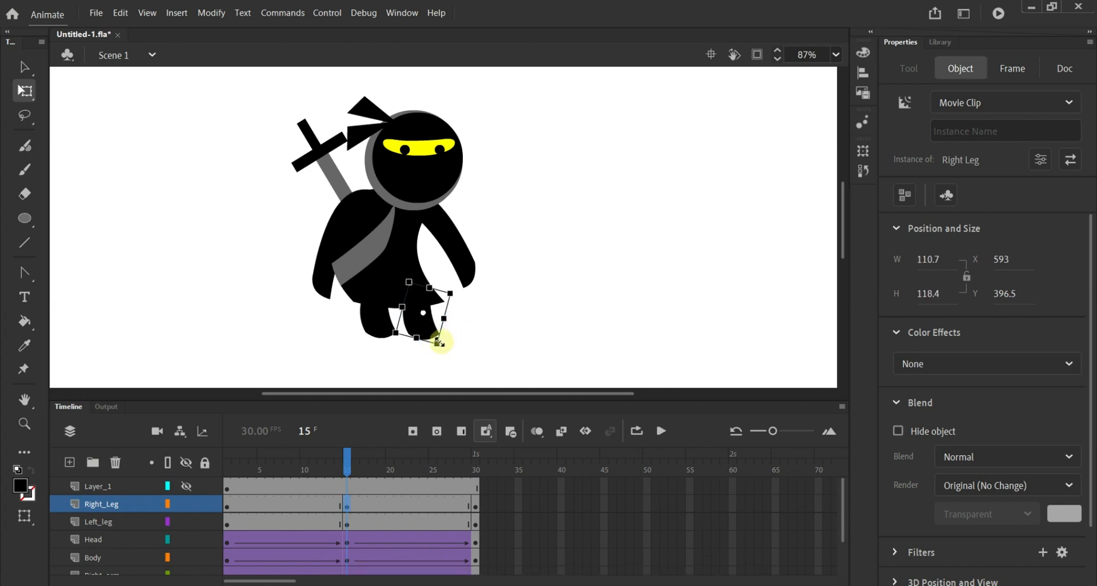
left_click_drag(440, 342, 438, 344)
left_click(379, 330)
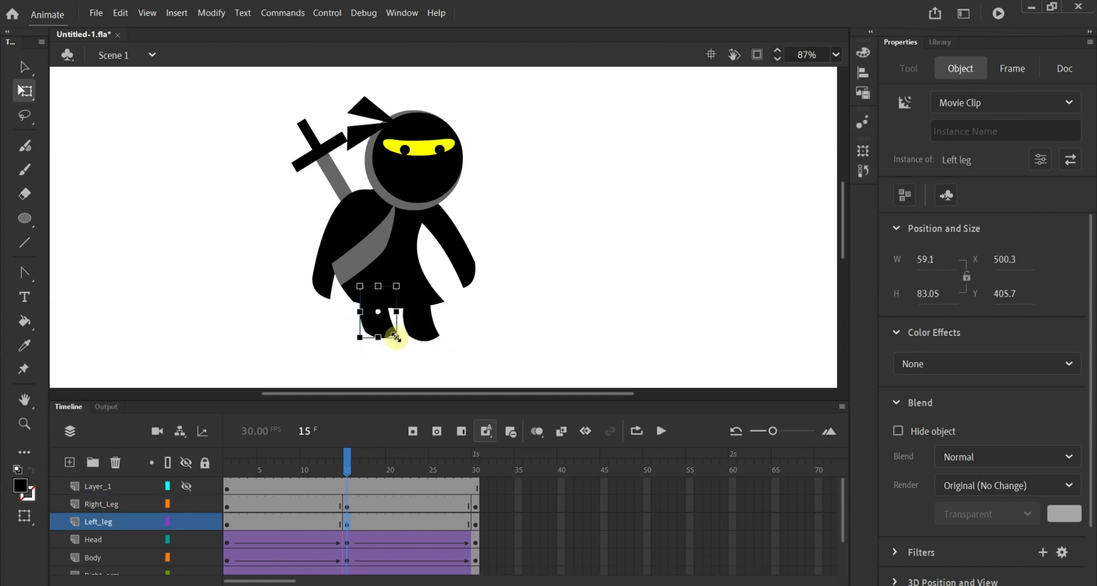
left_click_drag(406, 345, 435, 349)
Create classic tweens on both spans of the Right_Leg and Left_leg layers, before and after frame 15.
left_click_drag(356, 458, 381, 518)
right_click(352, 502)
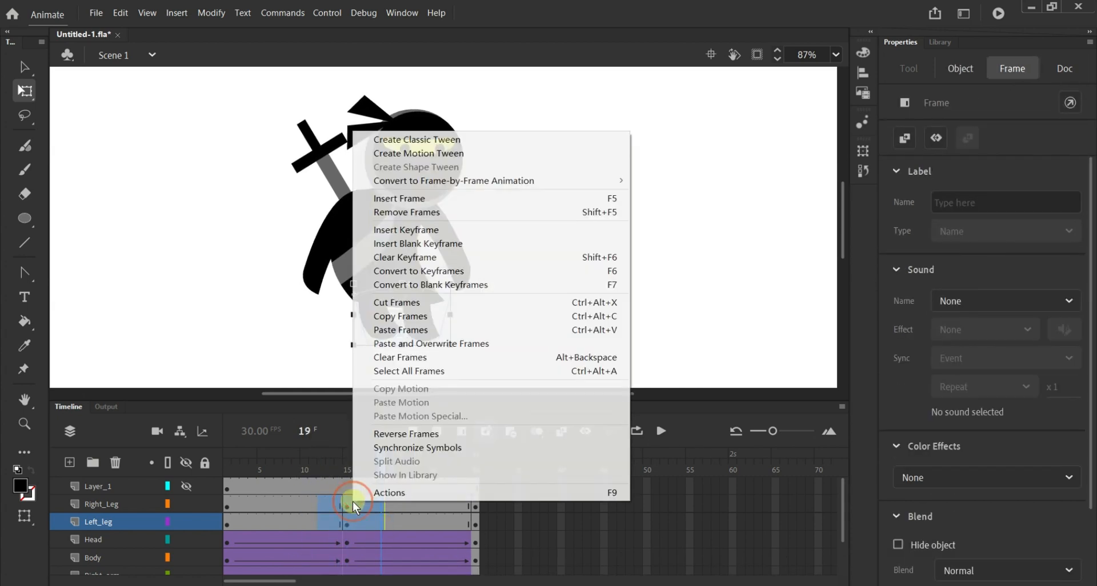
left_click(446, 140)
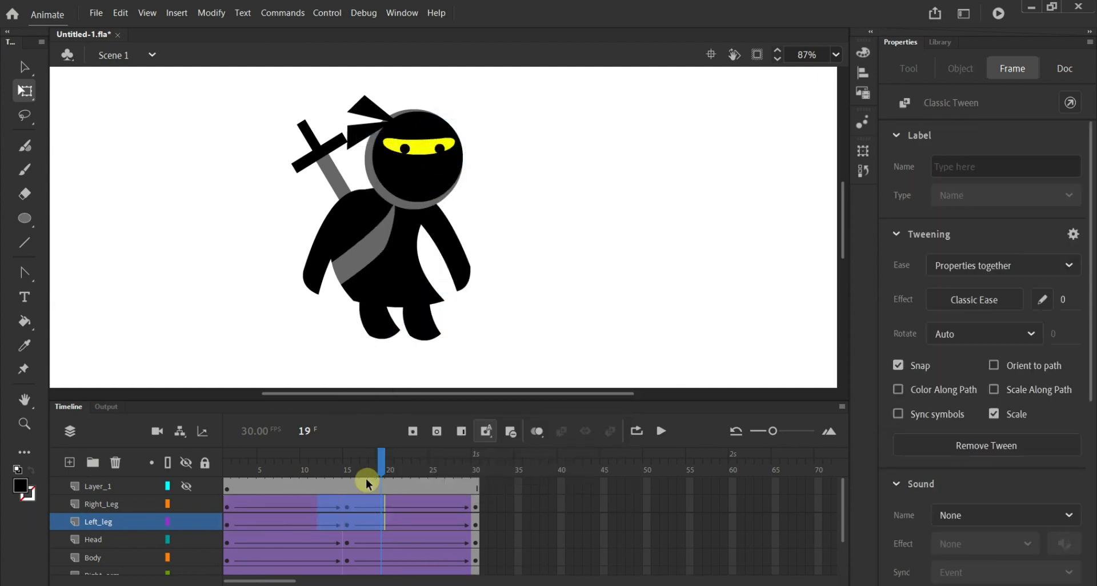
Nudge both legs slightly upward at frame 15.
left_click_drag(382, 471, 345, 474)
left_click(388, 319)
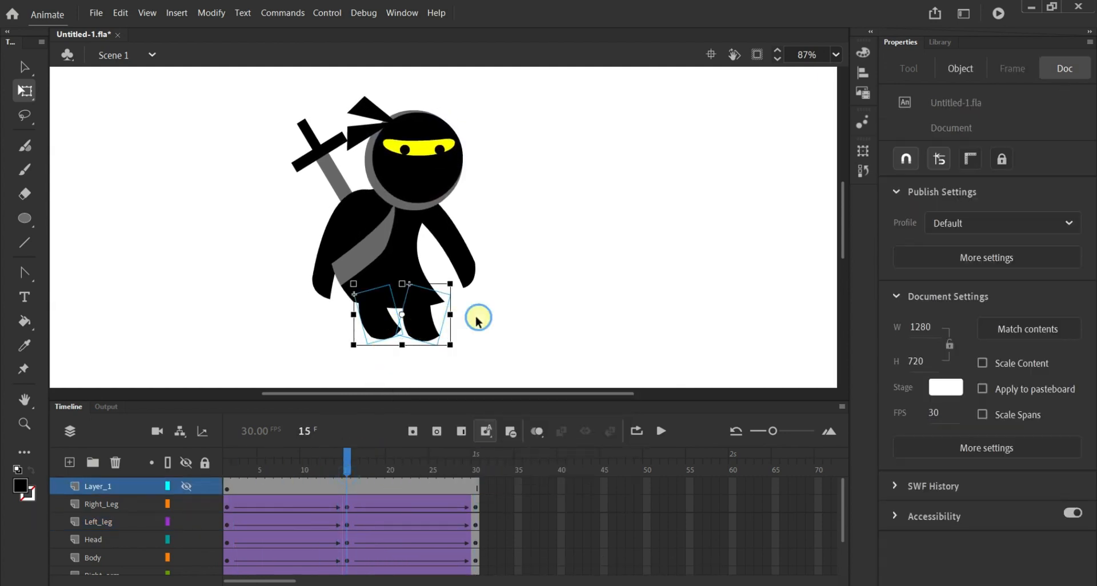
left_click(421, 337)
left_click(379, 327)
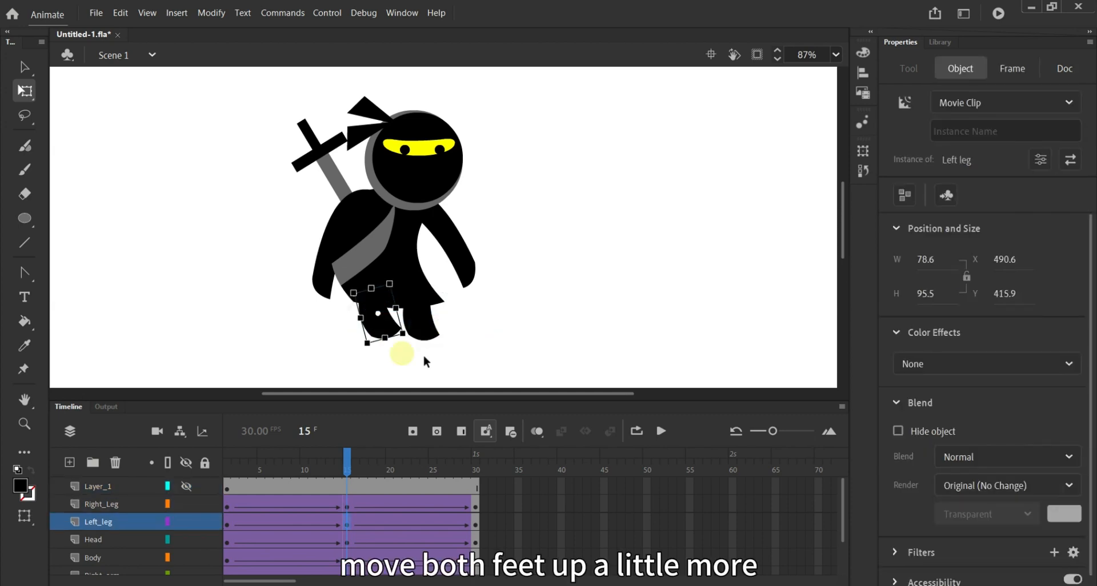
key("Up")
Return to frame 1 and make Layer_1 with the ground shadow visible again.
left_click_drag(348, 459, 227, 458)
left_click(194, 485)
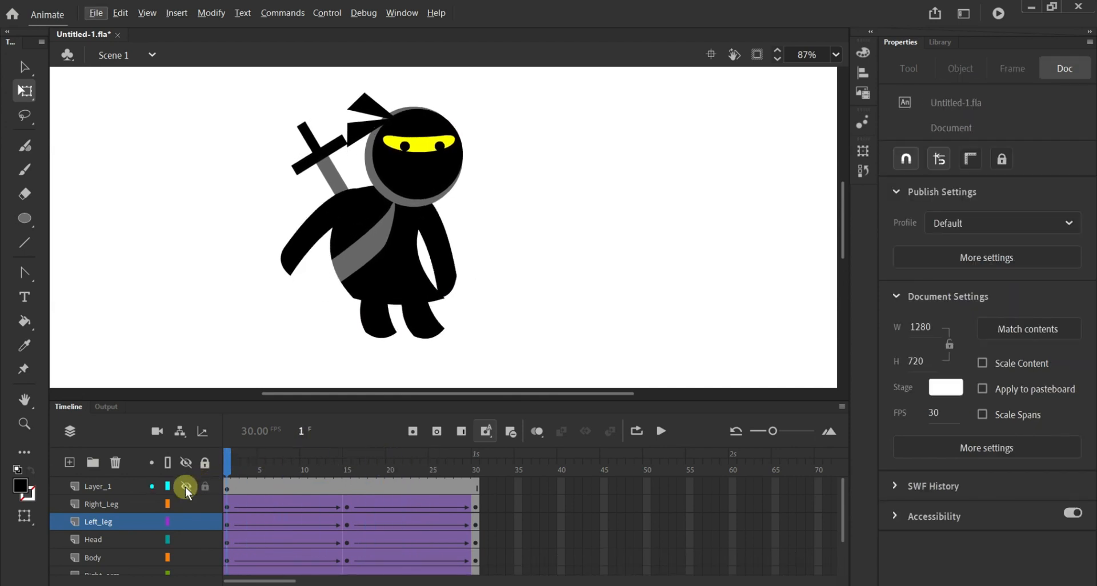
left_click(186, 486)
Convert the gray ground shadow ellipse into a movie clip symbol with the default name.
left_click(412, 342)
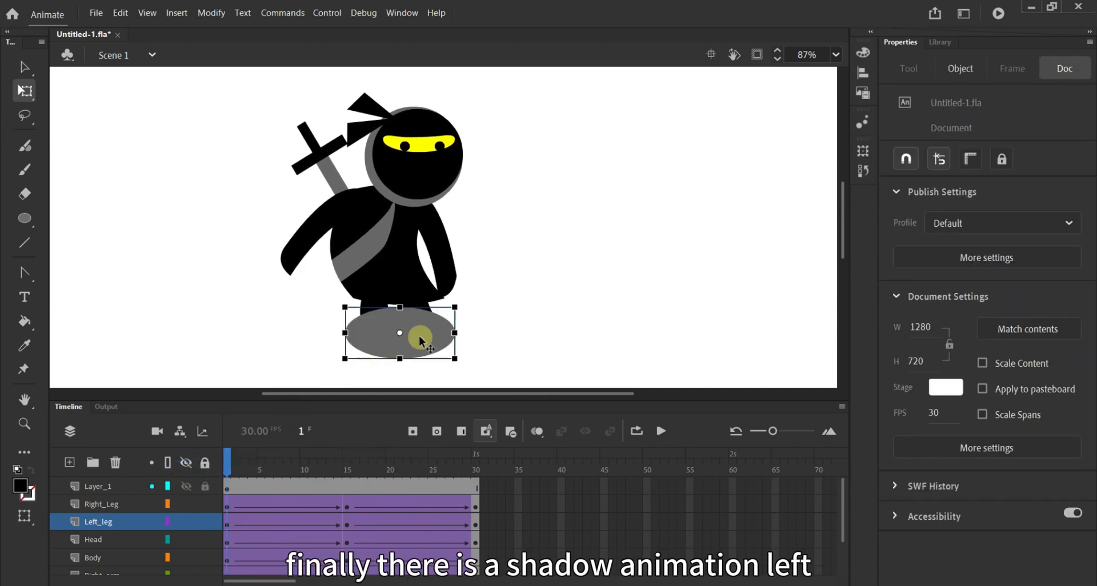
right_click(420, 338)
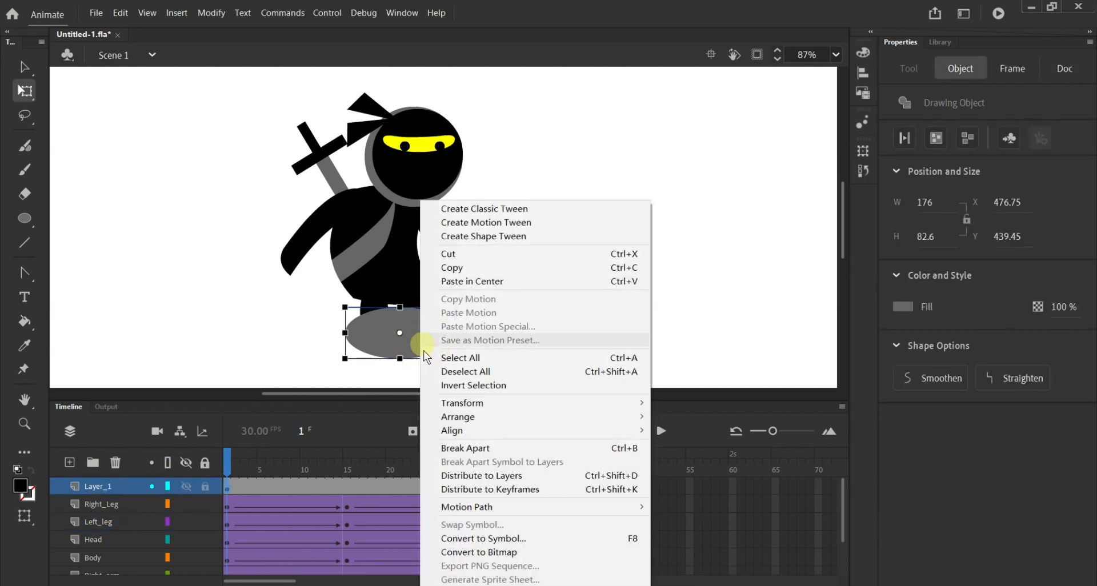
left_click(526, 537)
left_click(981, 153)
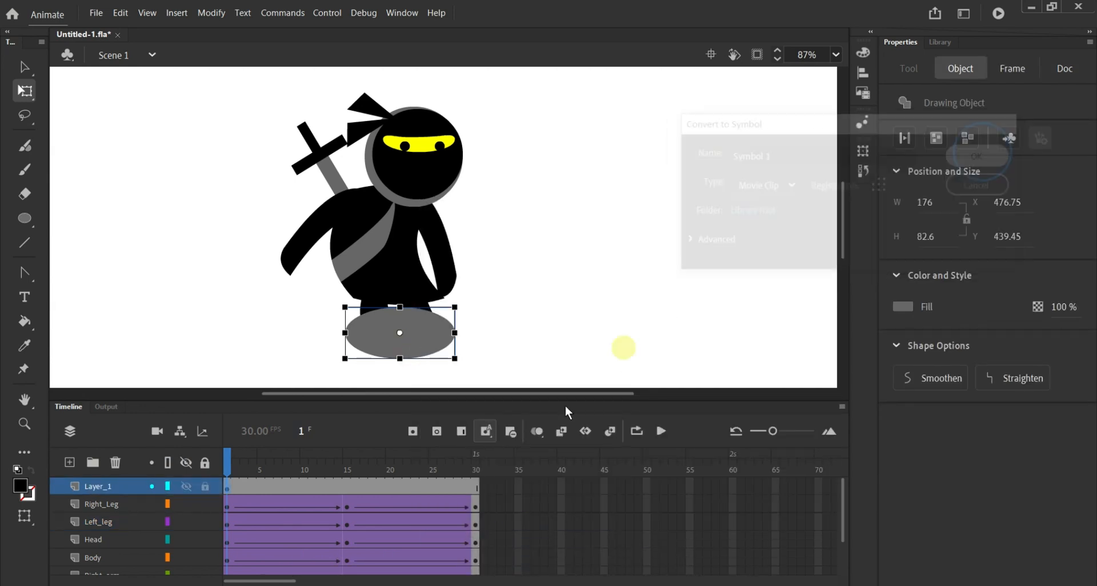
Distribute the shadow symbol to its own layer and move that layer below all the others.
right_click(414, 344)
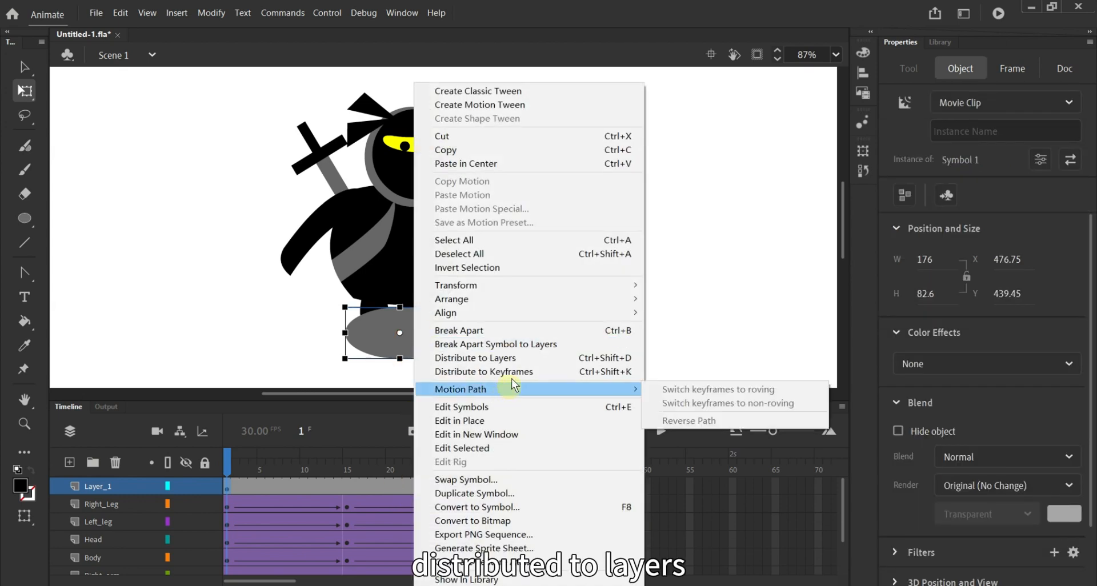
left_click(508, 358)
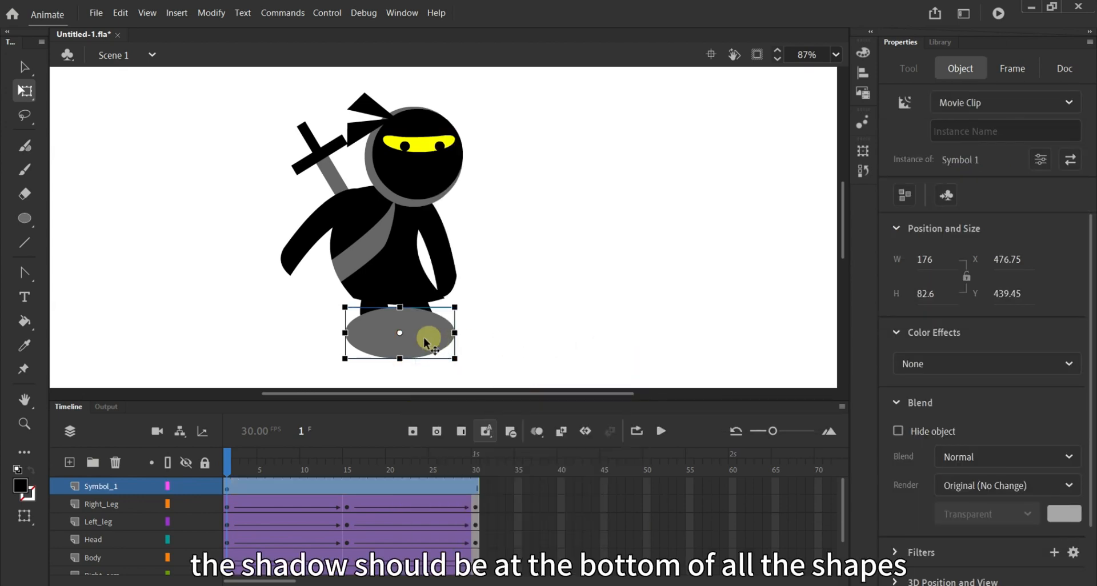
left_click_drag(126, 488, 138, 568)
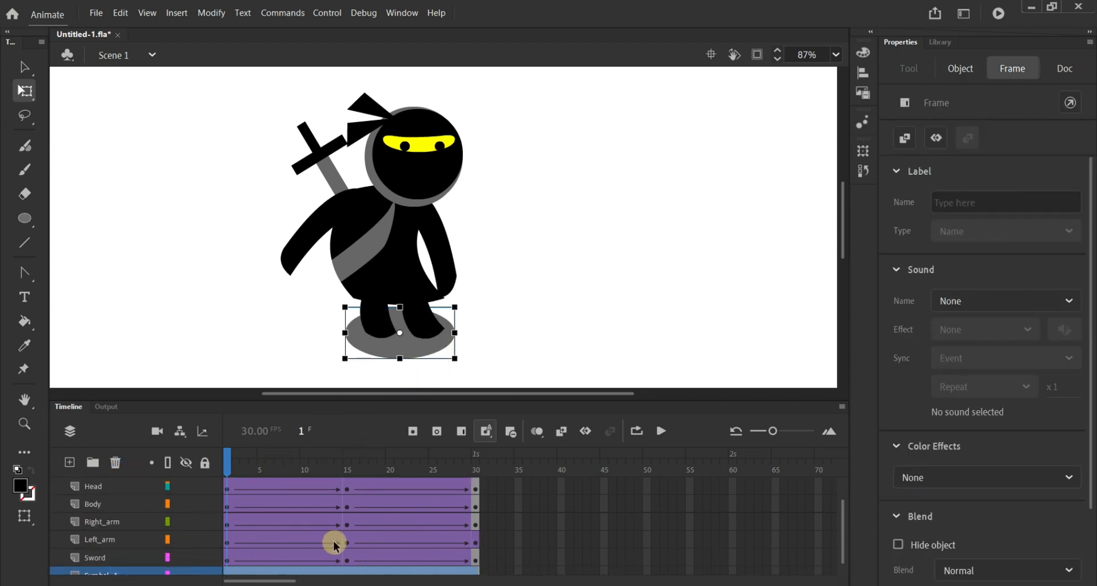
Insert keyframes at frames 30 and 15 on the shadow's Symbol_1 layer.
scroll(323, 550, "down", 1)
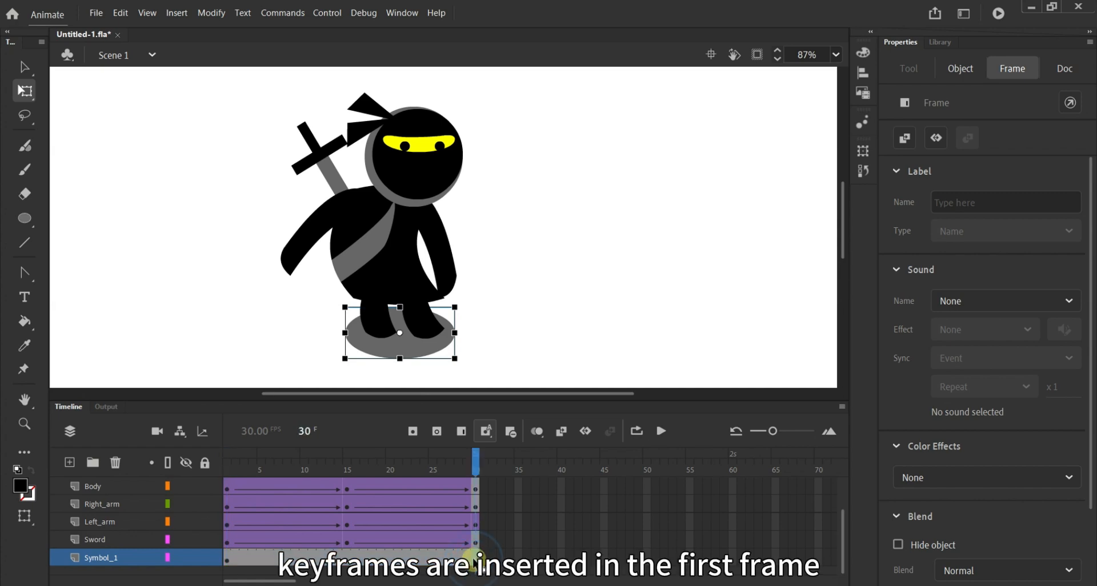
right_click(475, 559)
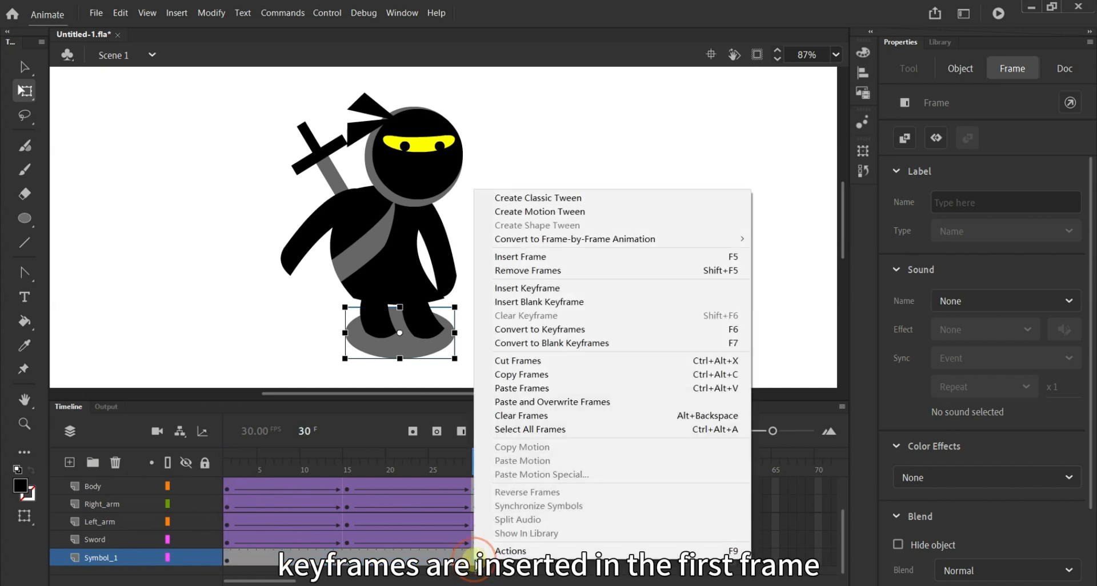
left_click(565, 290)
left_click(345, 557)
right_click(345, 557)
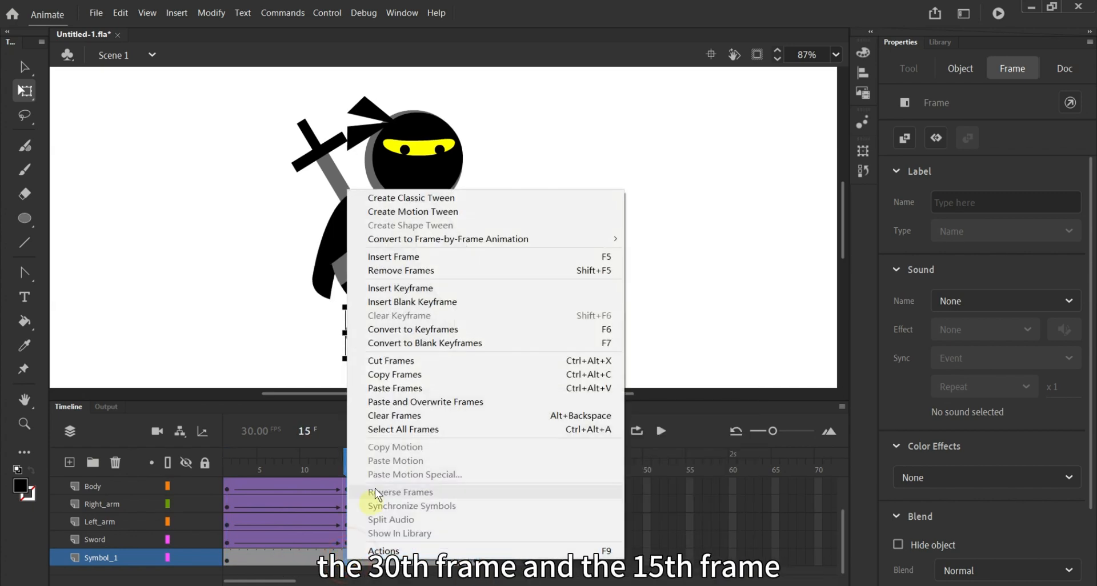
left_click(432, 289)
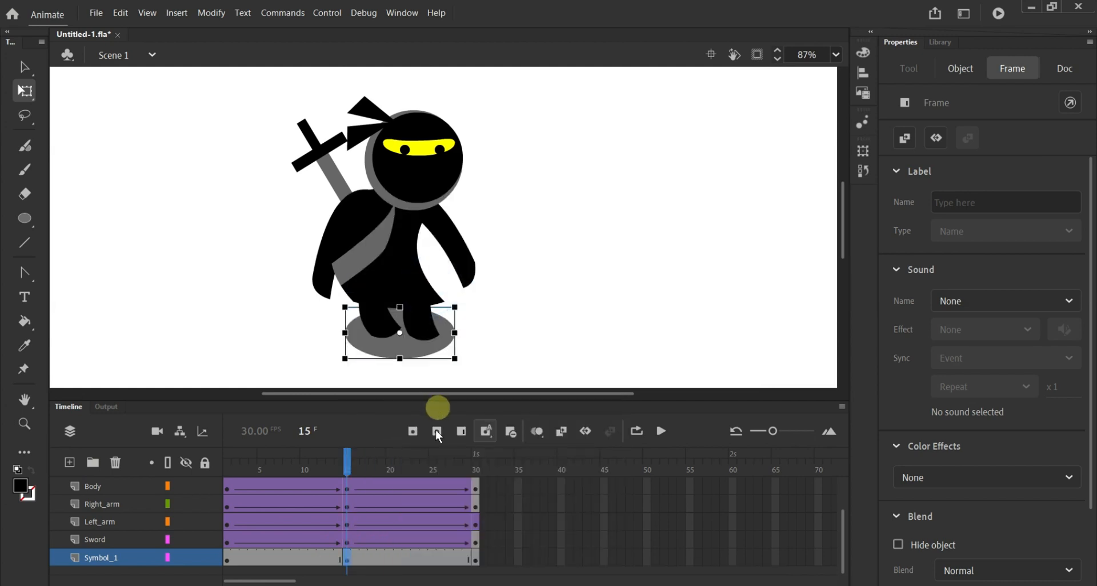
Shrink the shadow at frame 15 to about 162 by 66.5 and create classic tweens on both spans of its layer.
left_click_drag(456, 359, 404, 358)
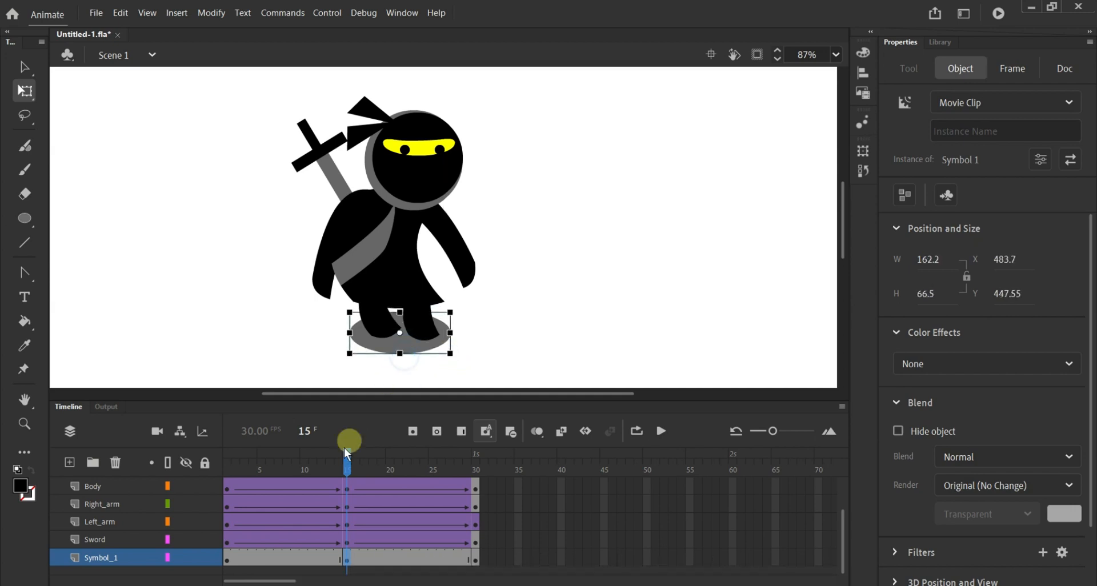
left_click_drag(314, 560, 320, 563)
left_click(371, 557)
left_click(330, 558)
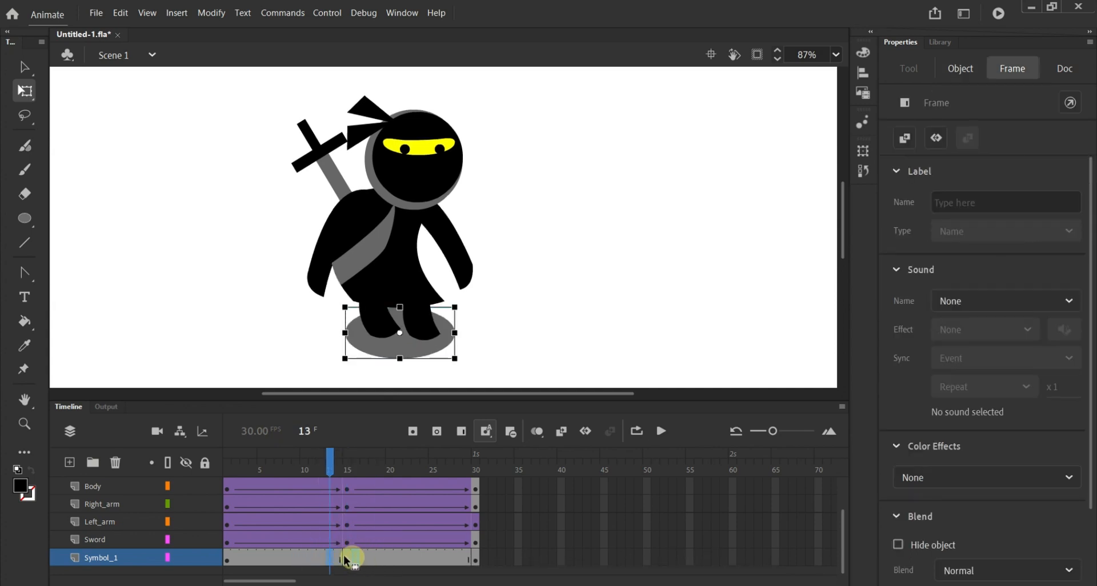
left_click_drag(307, 560, 400, 560)
right_click(400, 560)
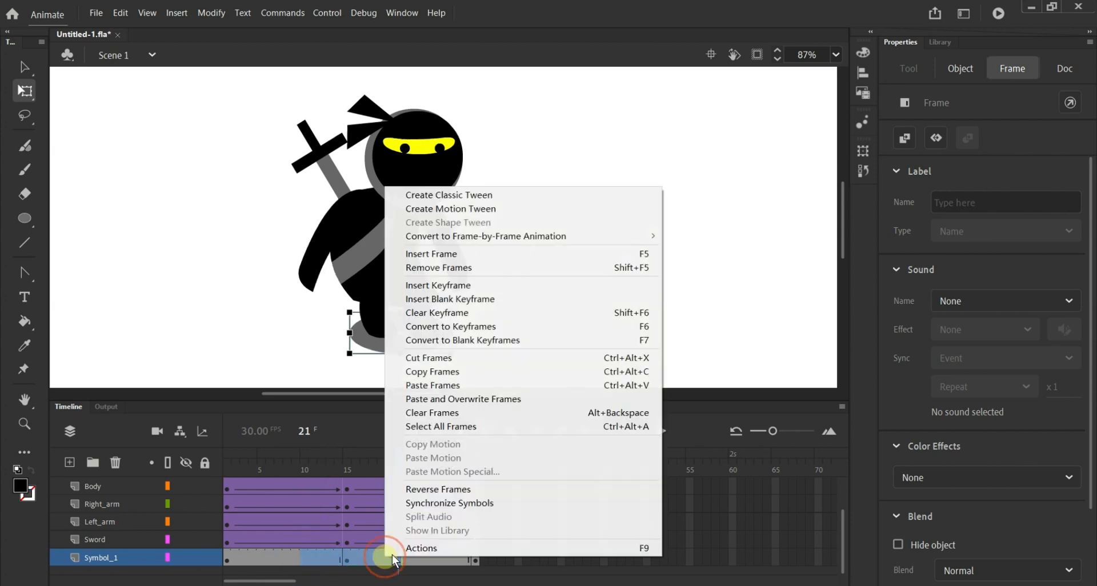
left_click(473, 195)
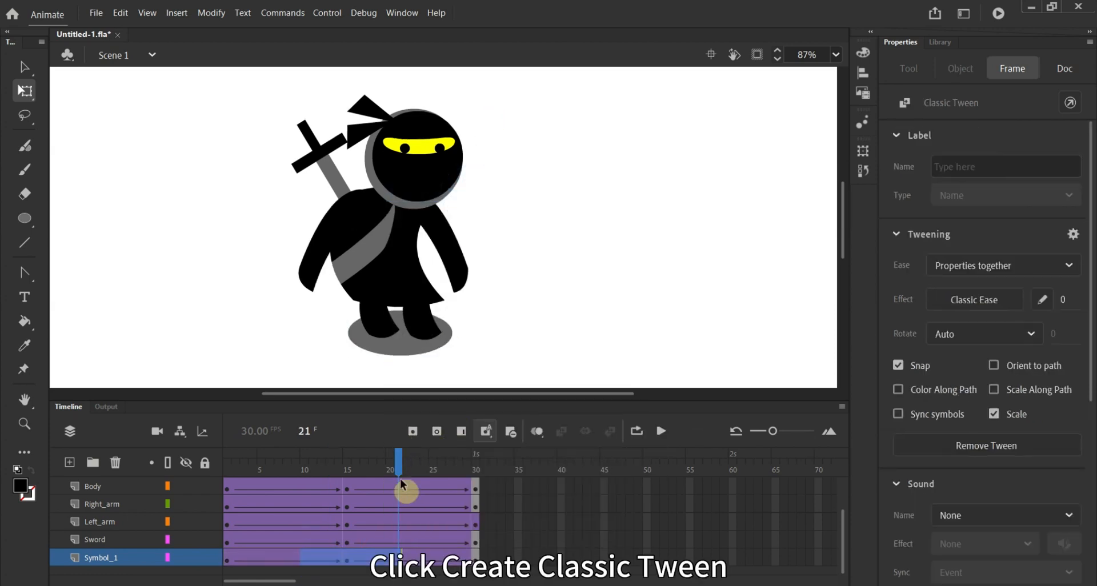
Return to frame 1 and preview the finished walk animation as a test movie.
left_click_drag(398, 472, 220, 477)
left_click(272, 438)
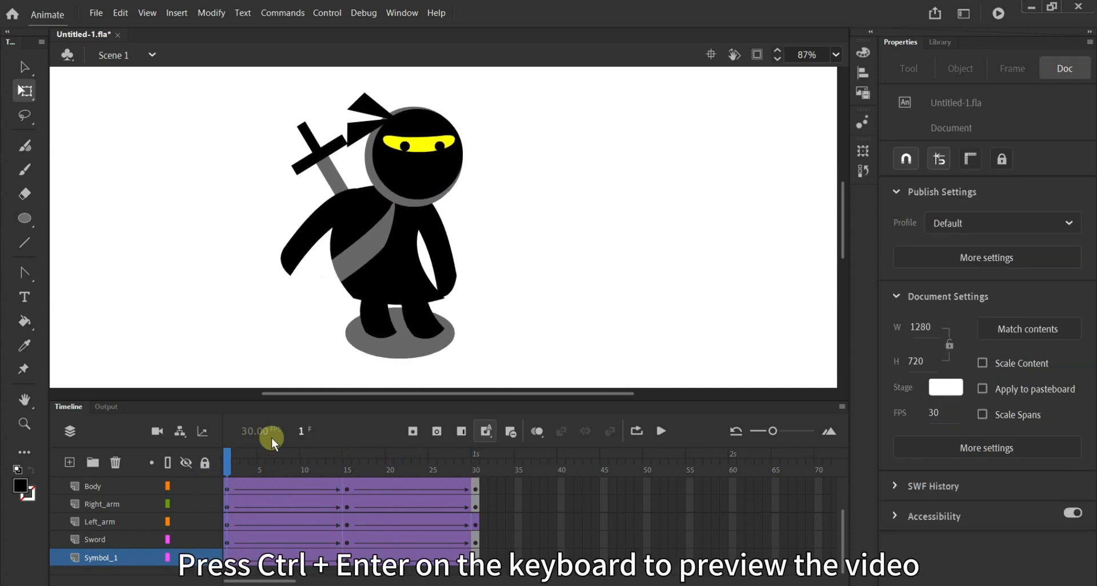
key("ctrl+Return")
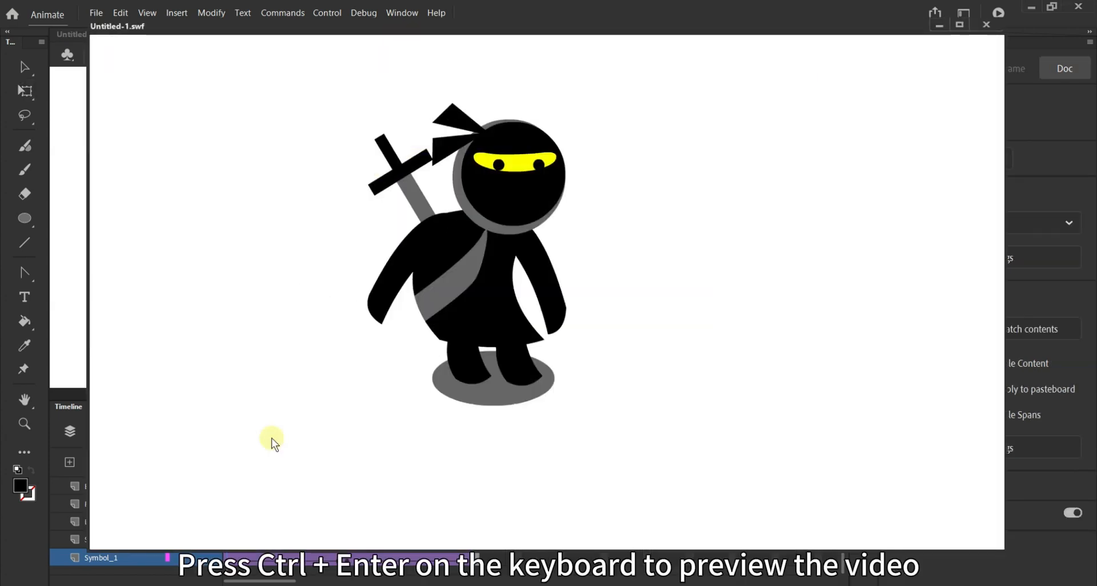